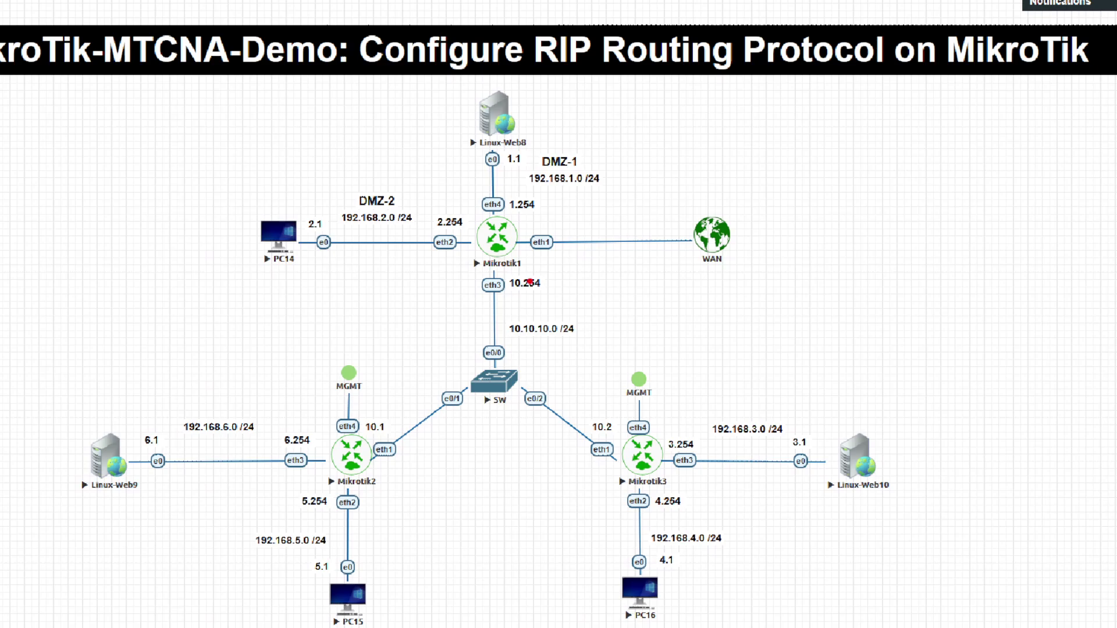
left_click_drag(490, 274, 682, 250)
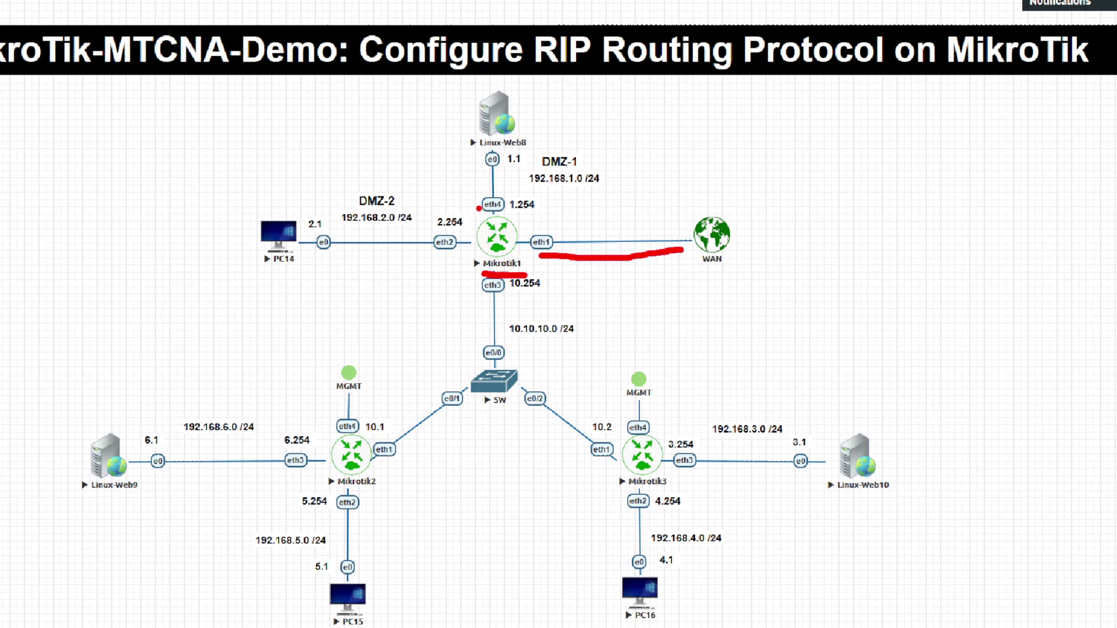
left_click_drag(471, 213, 469, 163)
left_click_drag(463, 254, 353, 257)
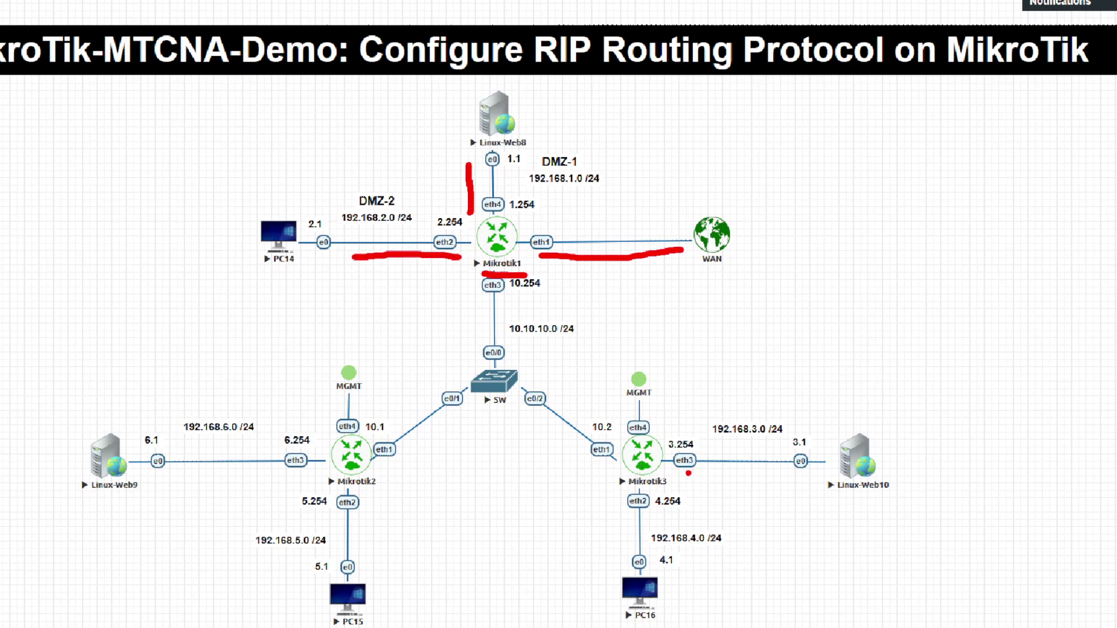
left_click_drag(687, 474, 782, 472)
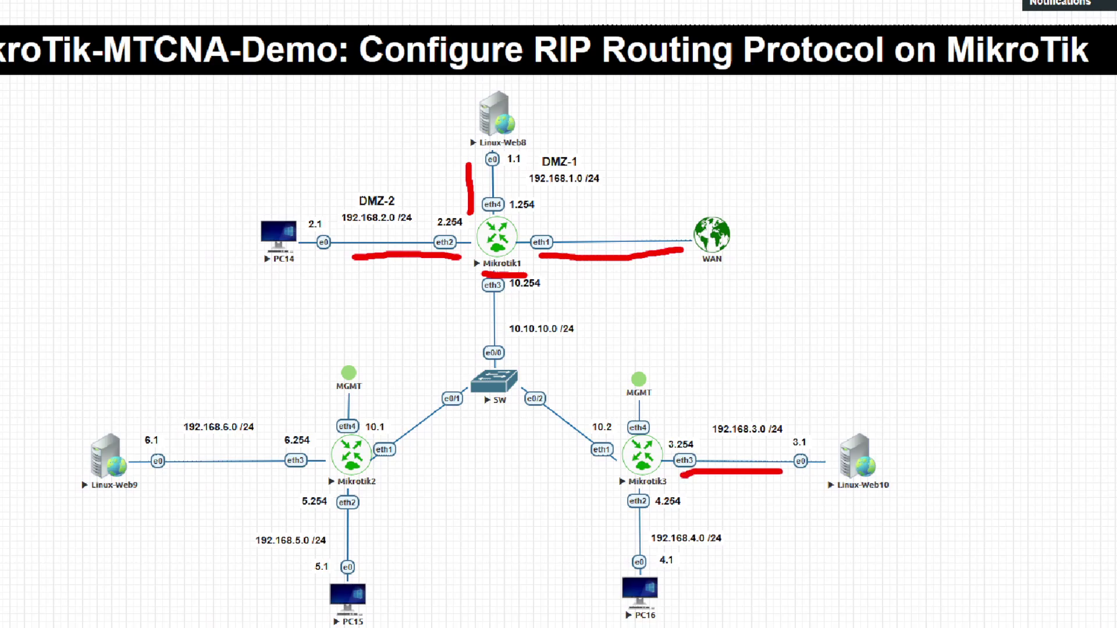
left_click_drag(611, 509, 615, 577)
left_click_drag(300, 482, 172, 484)
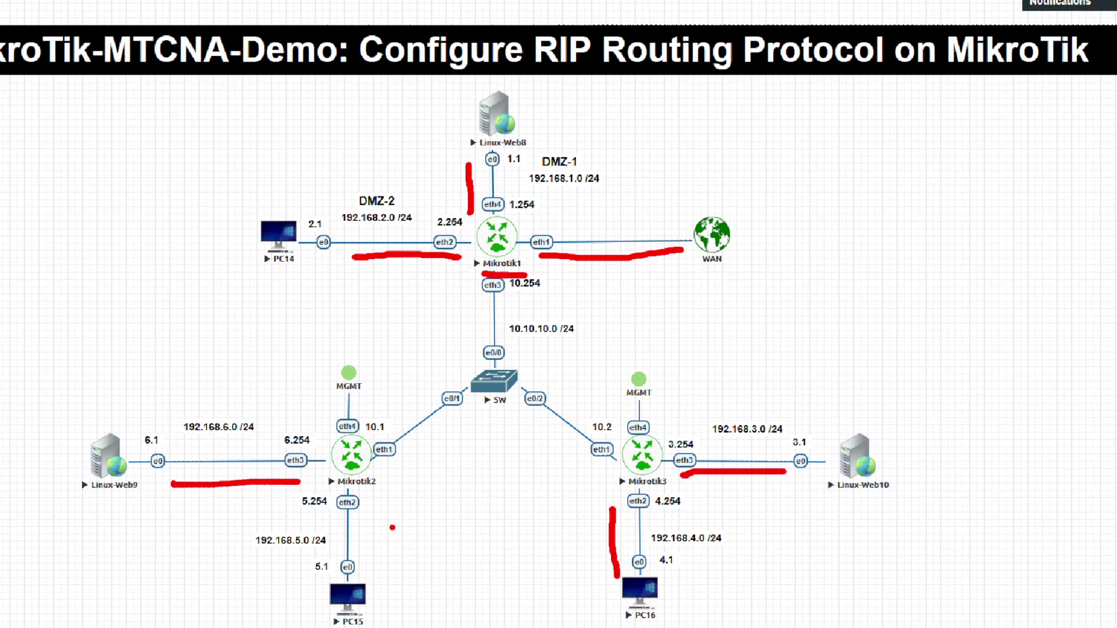
left_click_drag(379, 506, 389, 578)
left_click_drag(385, 441, 469, 383)
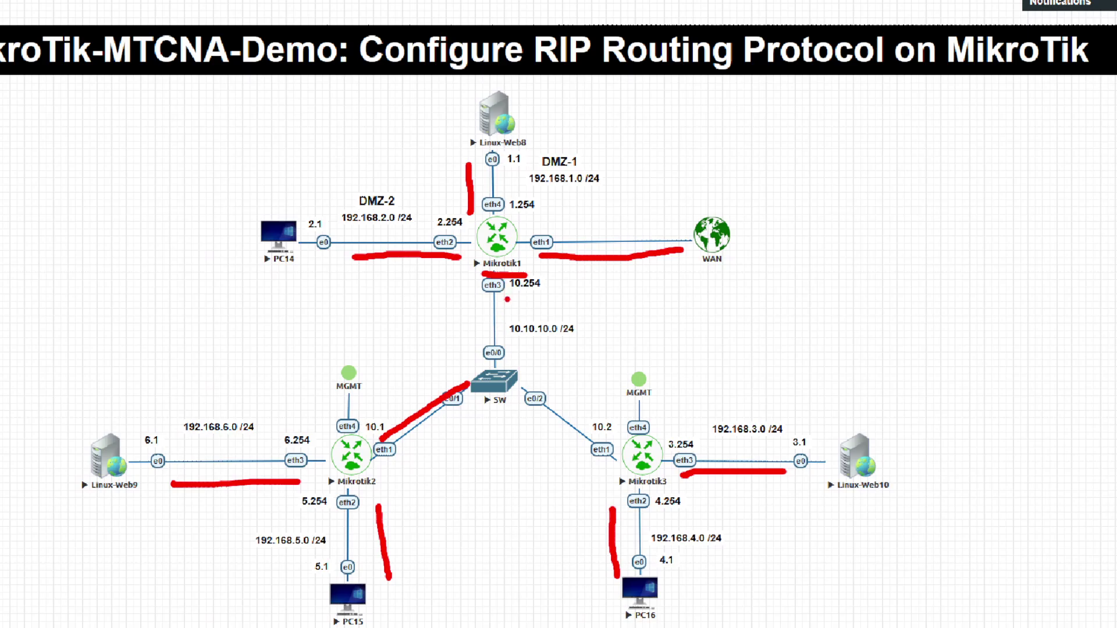
mouse_move(510, 286)
left_mouse_down()
mouse_move(511, 330)
mouse_move(579, 324)
left_mouse_up()
mouse_move(594, 323)
left_mouse_down()
mouse_move(596, 309)
mouse_move(614, 306)
mouse_move(630, 321)
mouse_move(660, 291)
left_mouse_up()
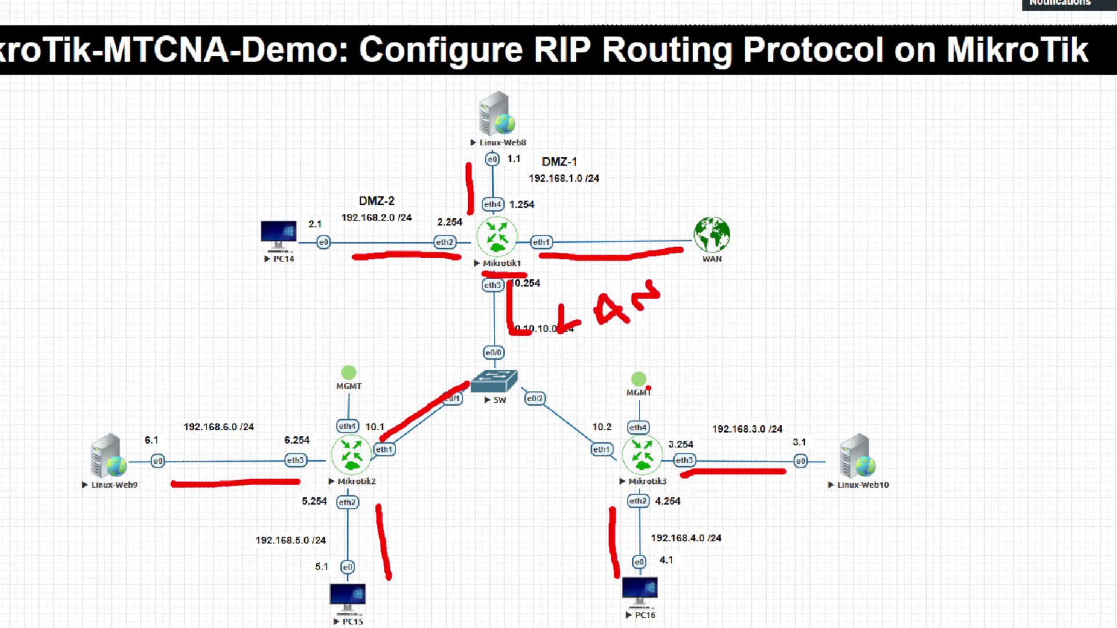
left_click_drag(621, 451, 554, 441)
mouse_move(551, 411)
left_mouse_down()
mouse_move(615, 402)
mouse_move(616, 366)
mouse_move(635, 364)
left_mouse_up()
left_click(595, 415)
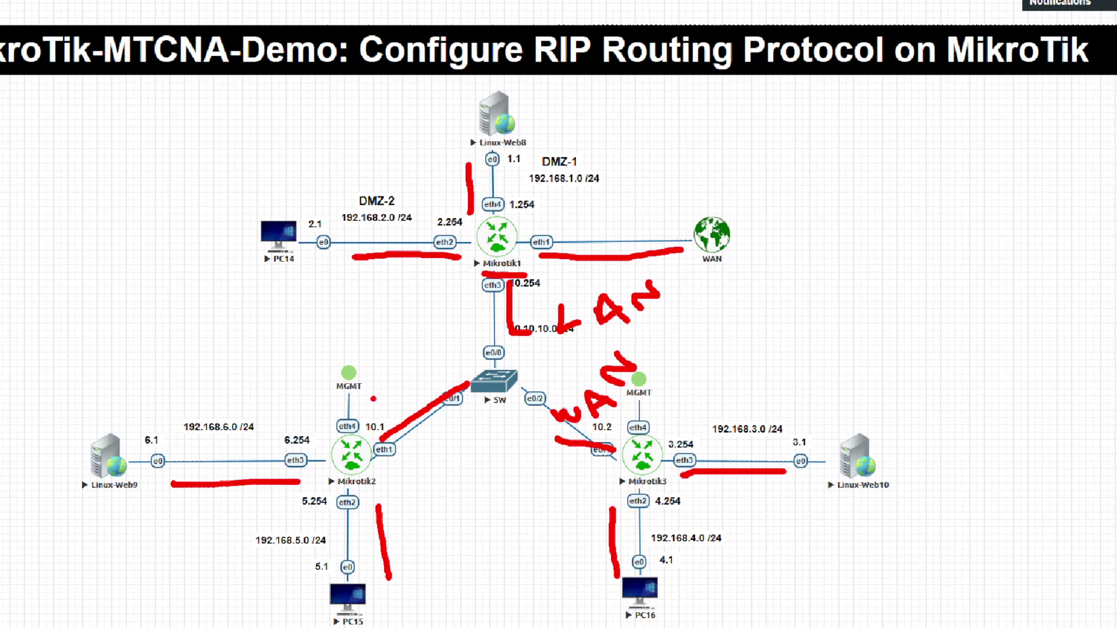
mouse_move(373, 399)
left_mouse_down()
mouse_move(385, 402)
mouse_move(431, 346)
left_mouse_up()
left_click_drag(441, 357, 465, 337)
left_click_drag(389, 463, 412, 459)
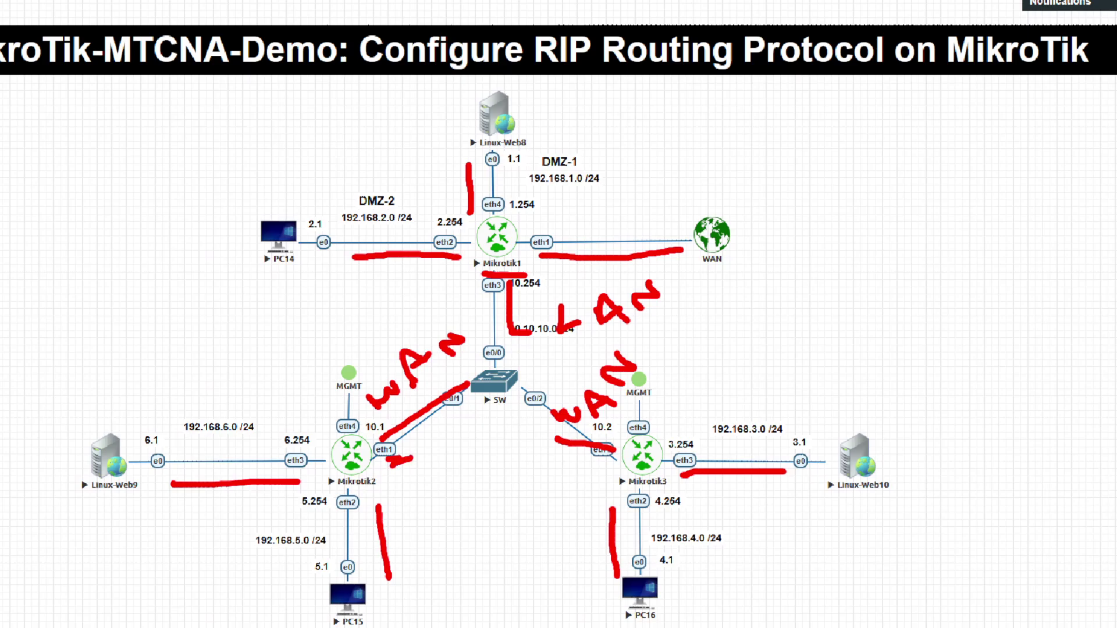
left_click_drag(222, 409, 250, 399)
left_click_drag(234, 414, 252, 408)
key("Escape")
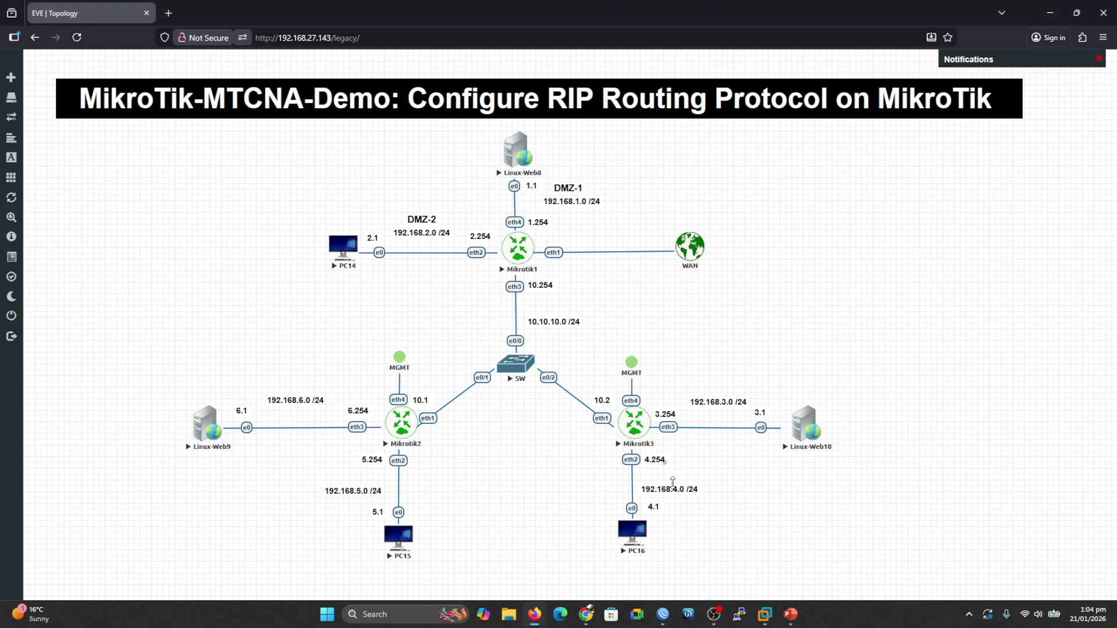
Switch to the Edge-R1 WinBox session and compare its interface list with the Mikrotik1 connections in the topology.
mouse_move(663, 613)
left_click(570, 559)
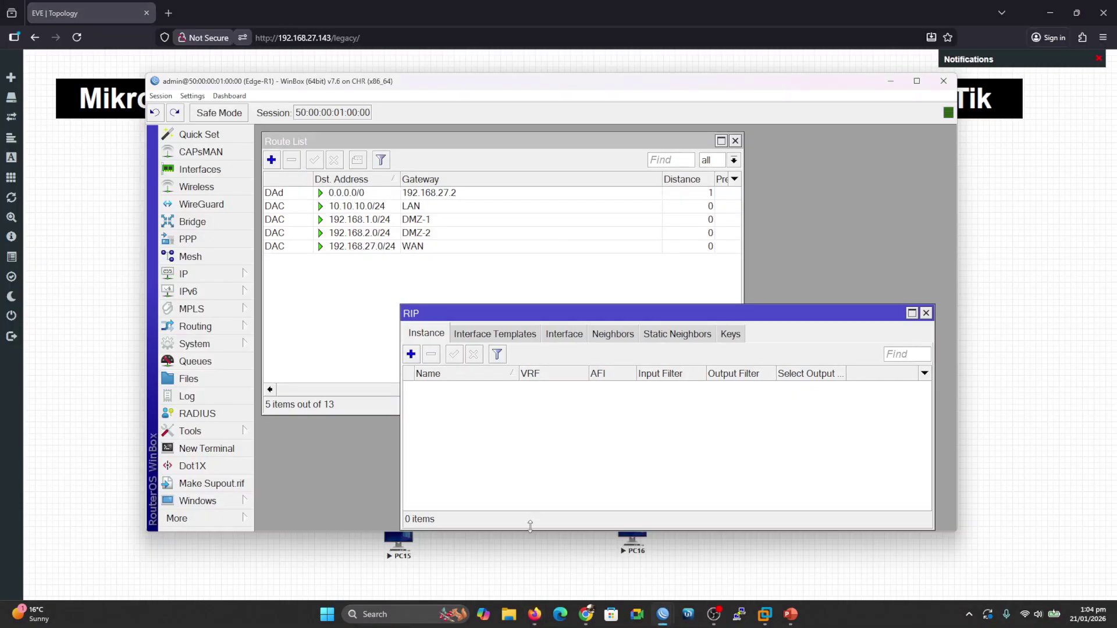
left_click(215, 169)
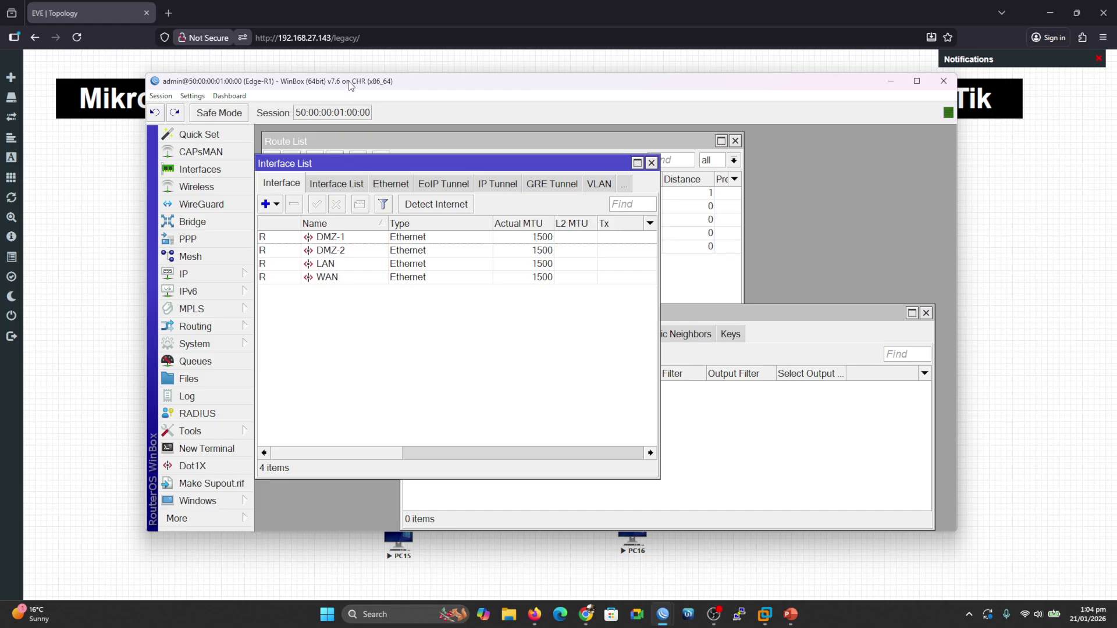
left_click_drag(352, 88, 836, 172)
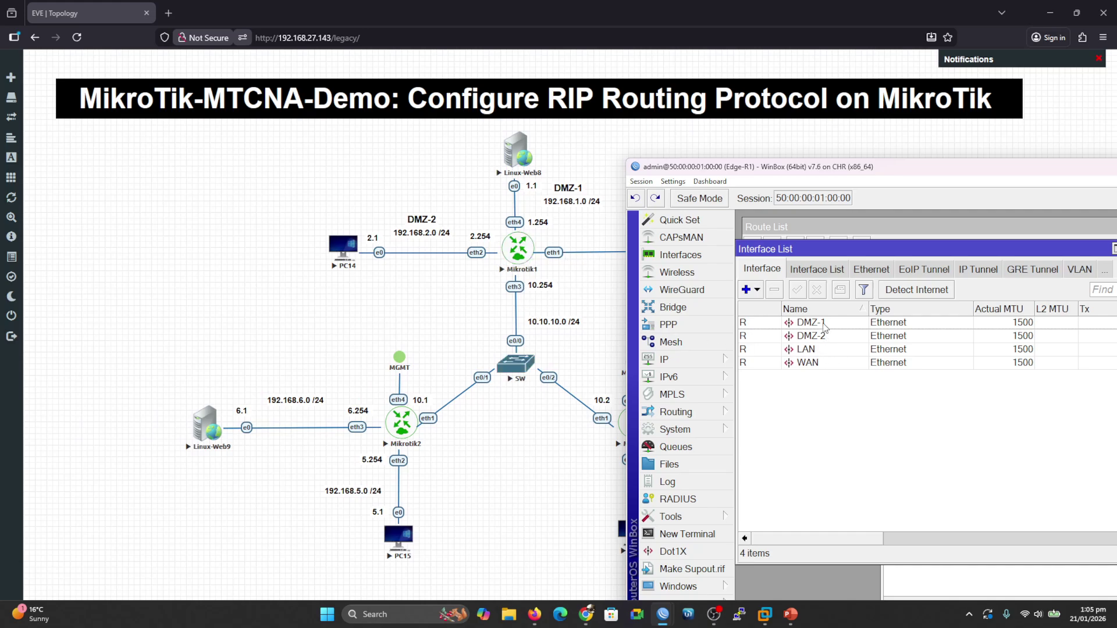
left_click_drag(863, 169, 426, 144)
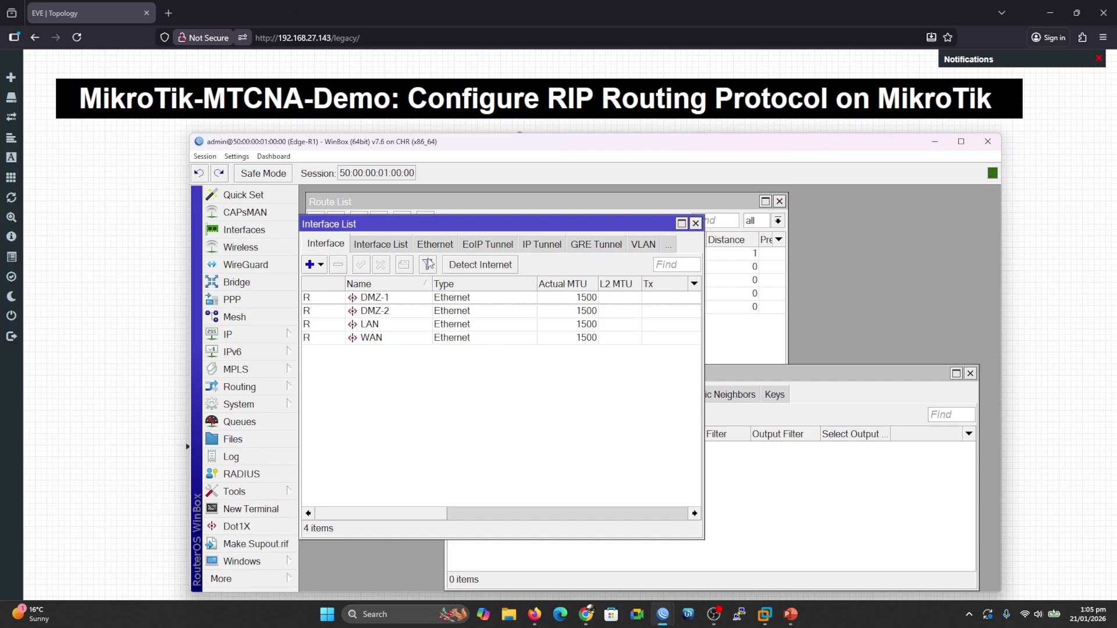
Review the IP addresses assigned to Edge-R1's interfaces and check its firewall NAT rules.
left_click(260, 336)
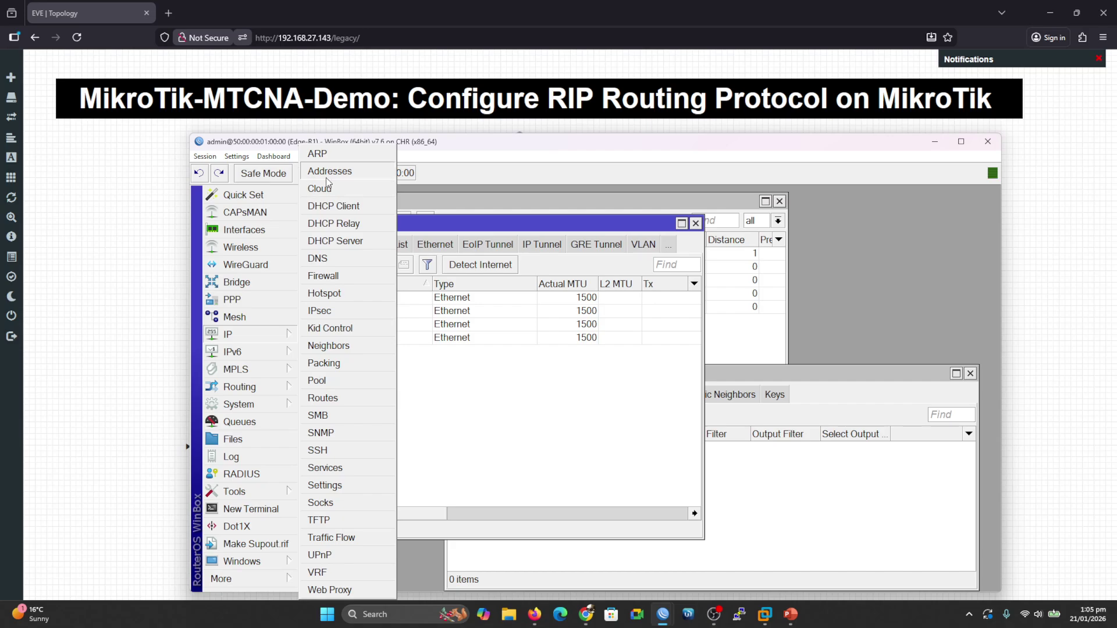
left_click(348, 172)
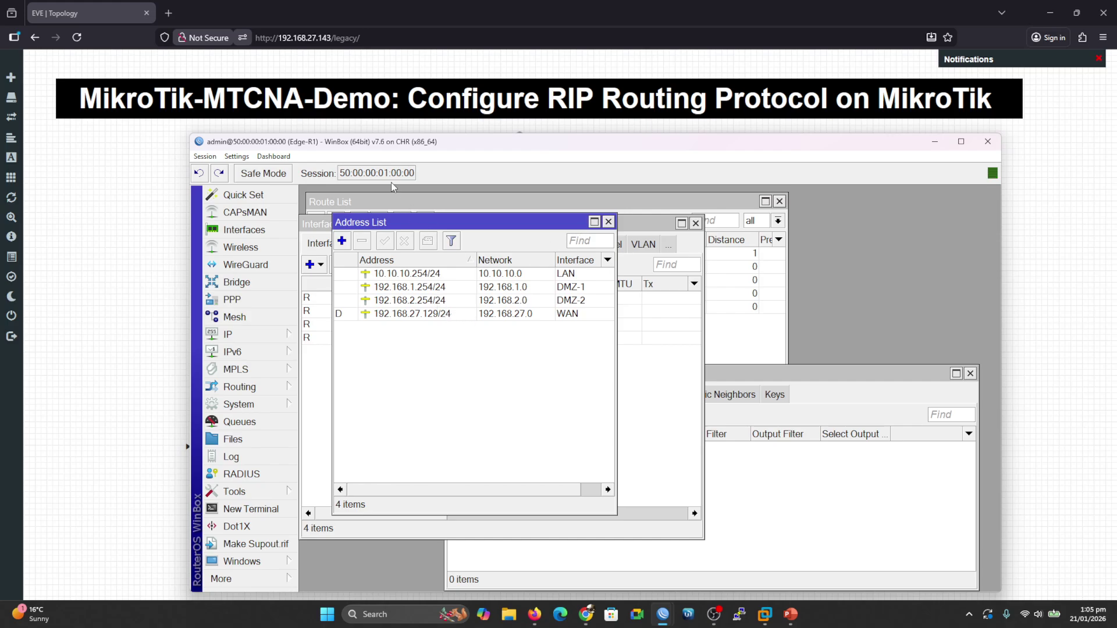
left_click_drag(343, 148, 361, 153)
left_click(277, 343)
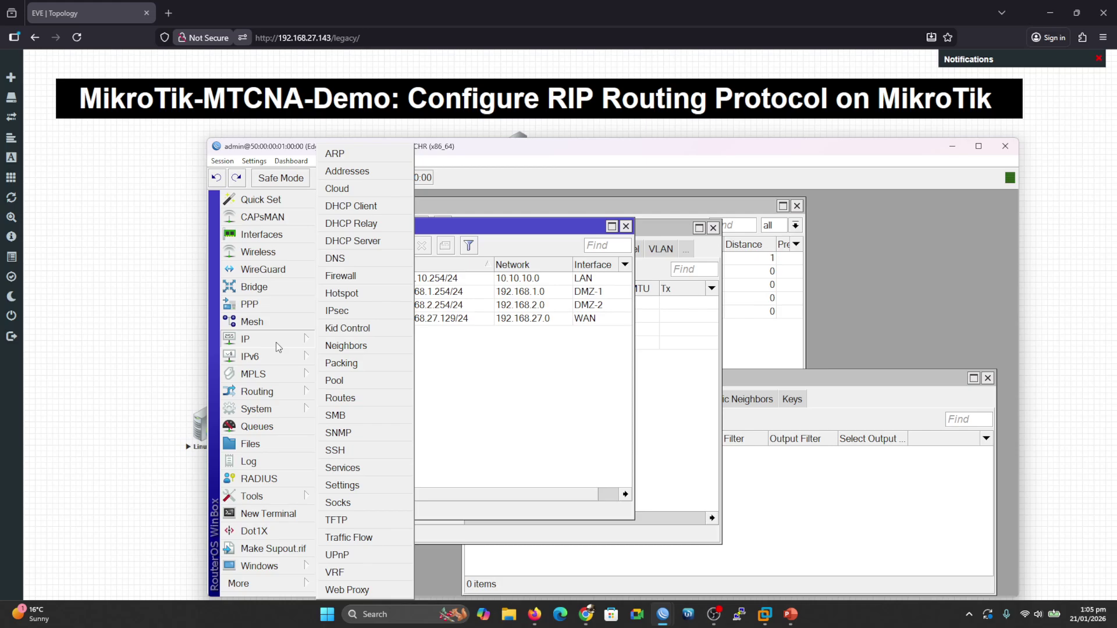
left_click(340, 276)
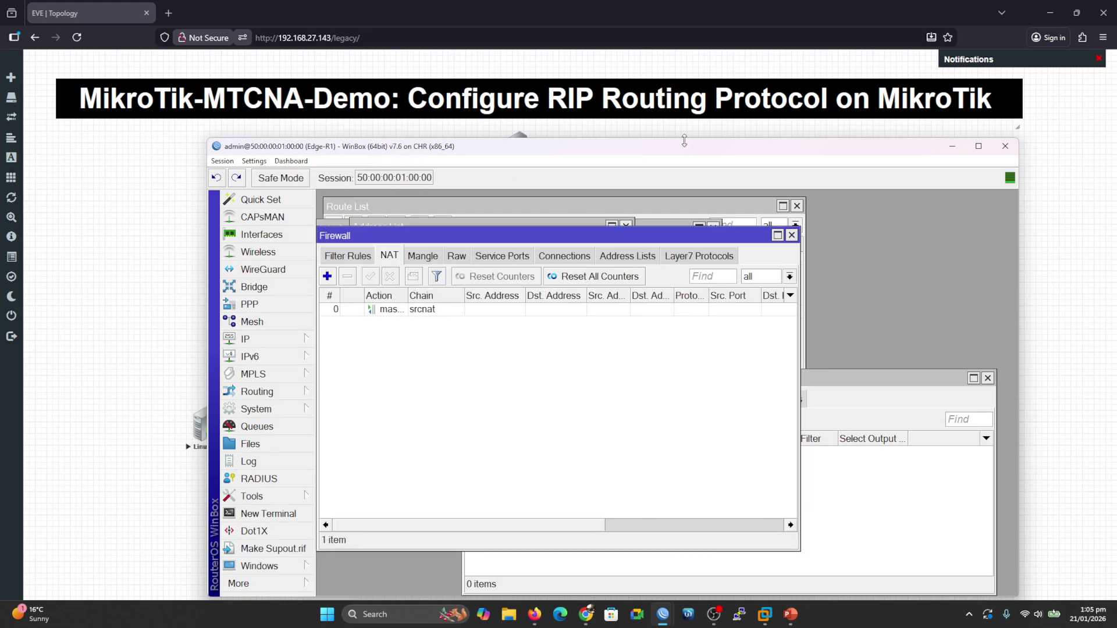
left_click(792, 236)
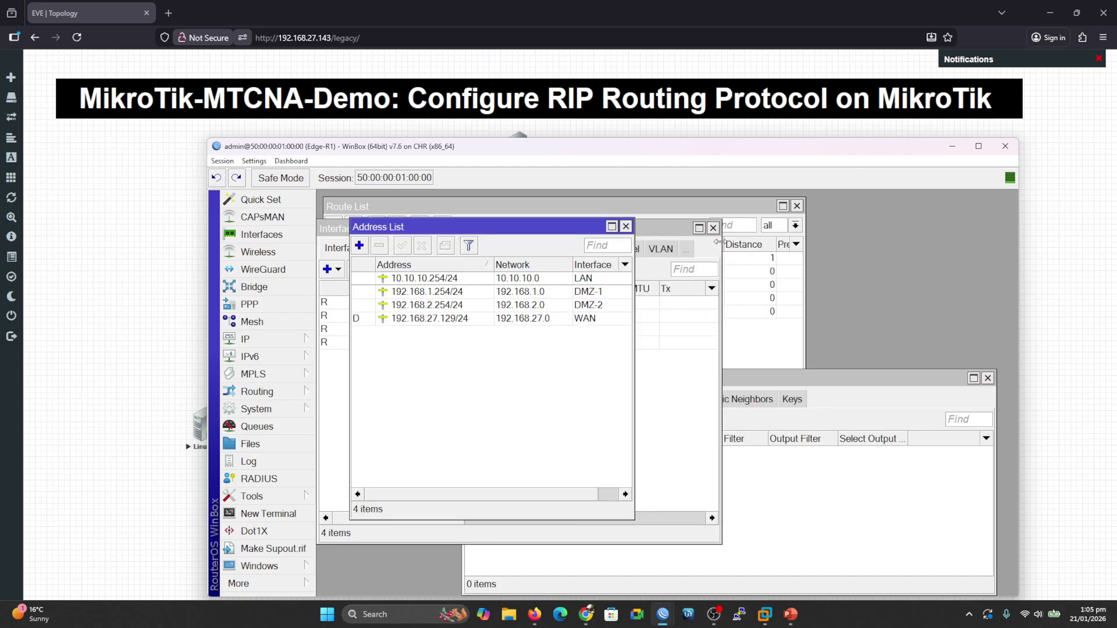
Close the address and interface lists on Edge-R1 and move the RIP window beneath the route entries.
left_click(626, 226)
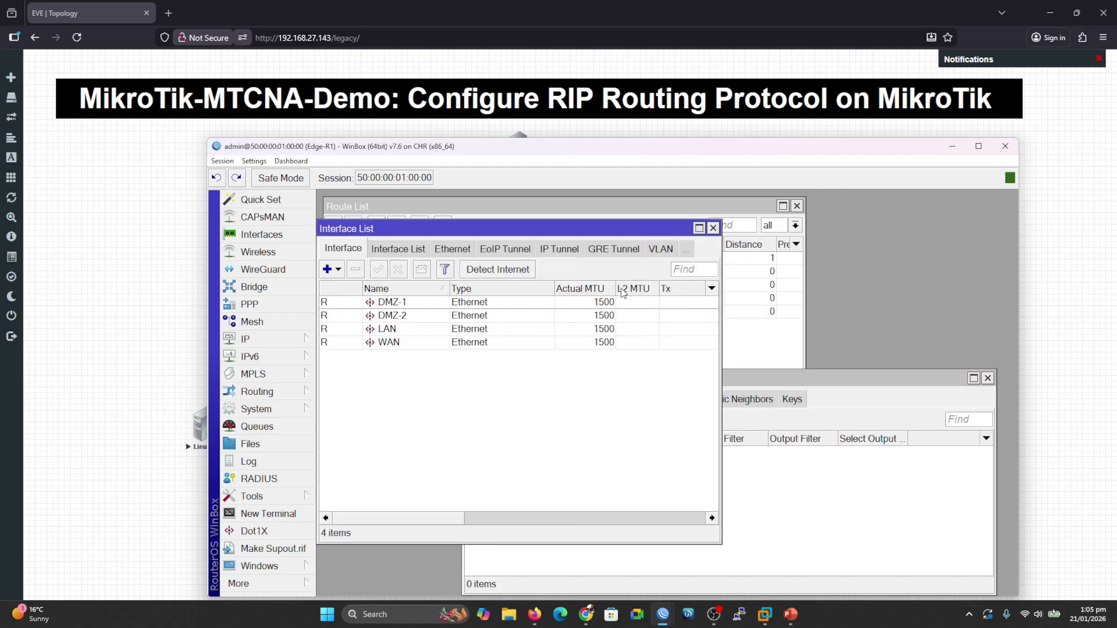
left_click(713, 228)
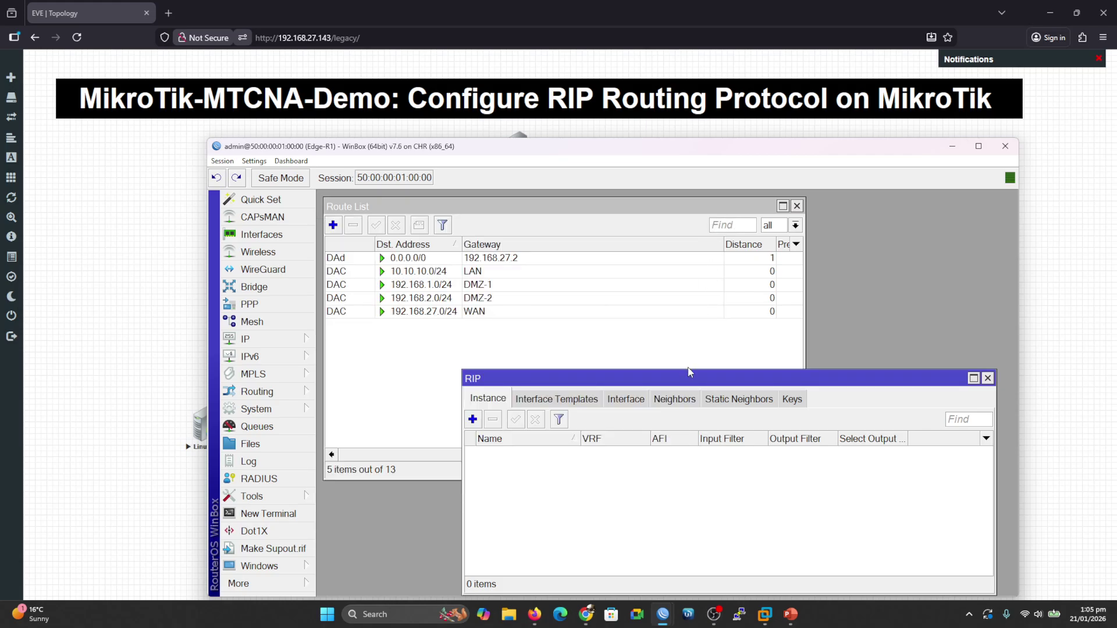
left_click_drag(686, 381, 561, 343)
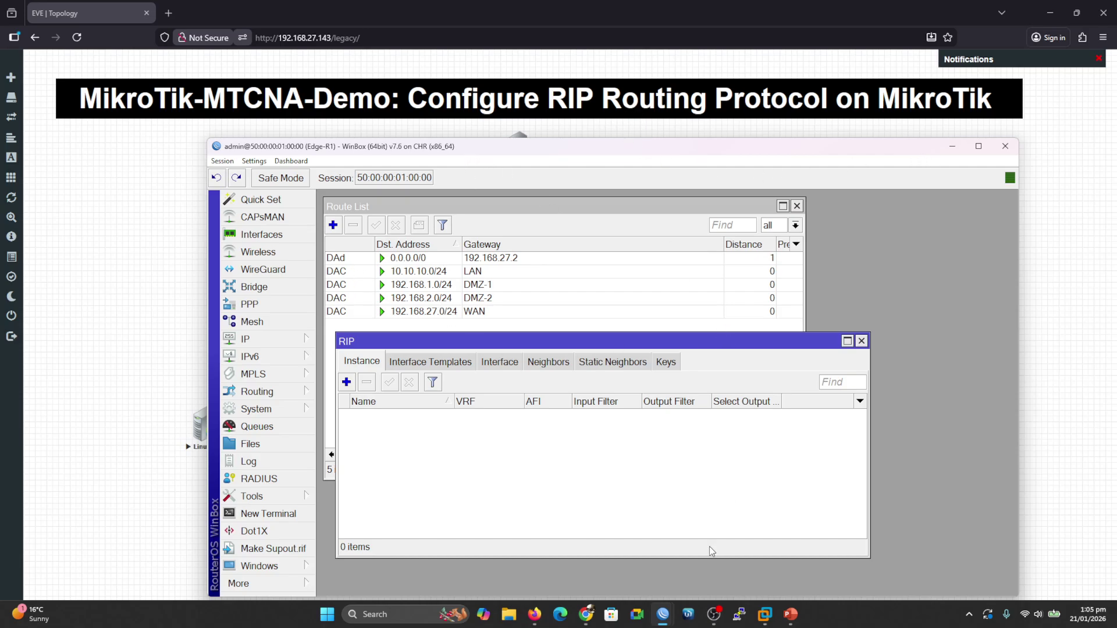
Switch to the MikroTik-R2 WinBox session and examine its interface list and IP addresses.
mouse_move(665, 621)
left_click(672, 552)
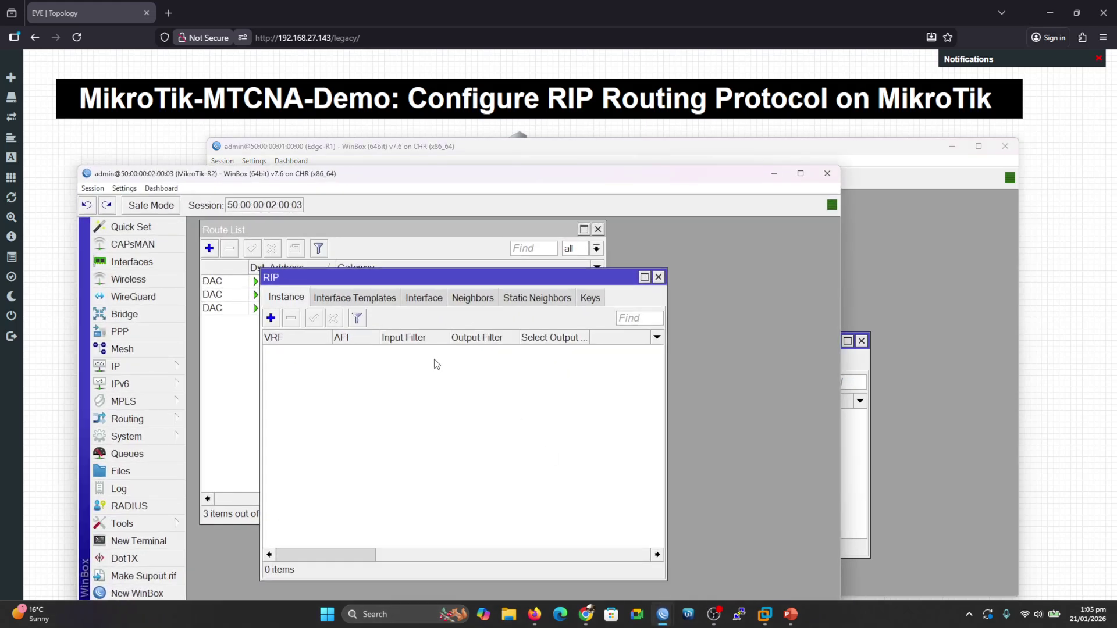
left_click(156, 264)
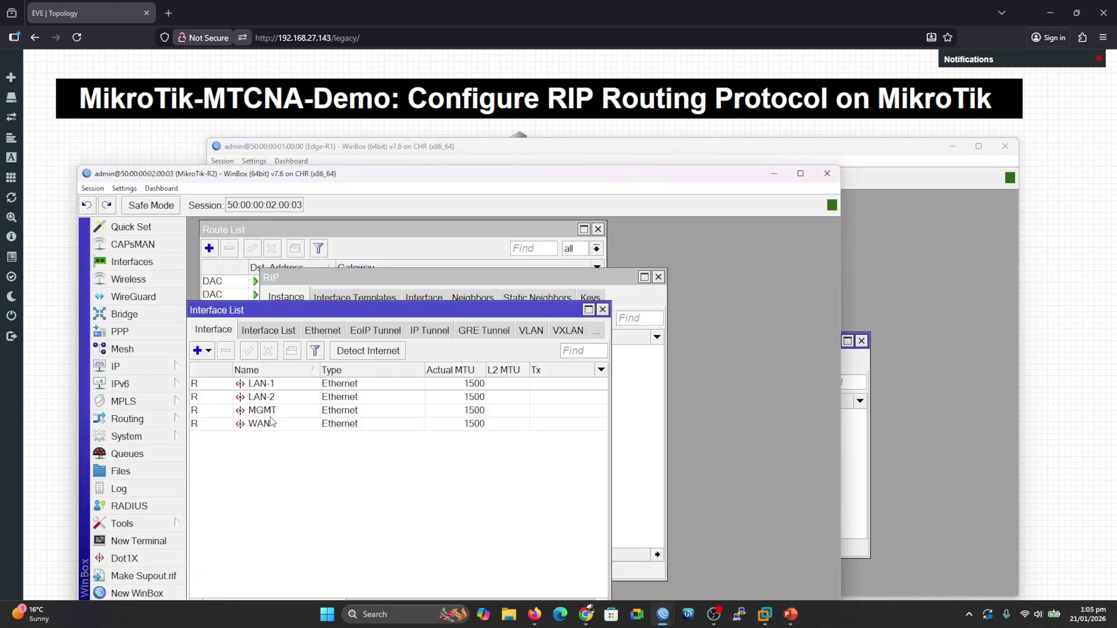
left_click(150, 376)
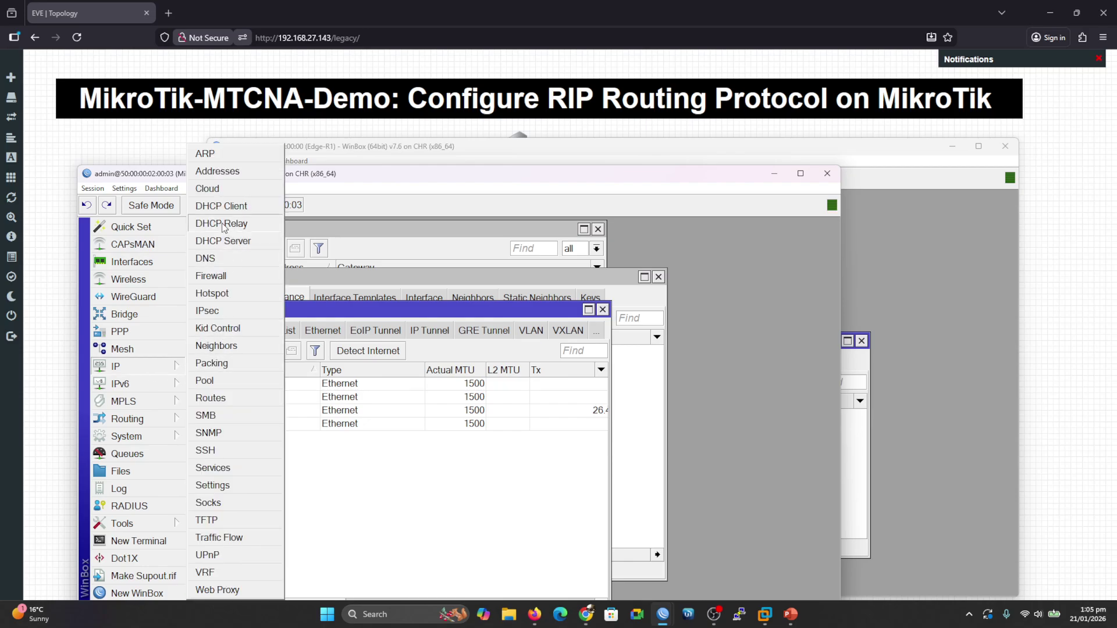
left_click(217, 174)
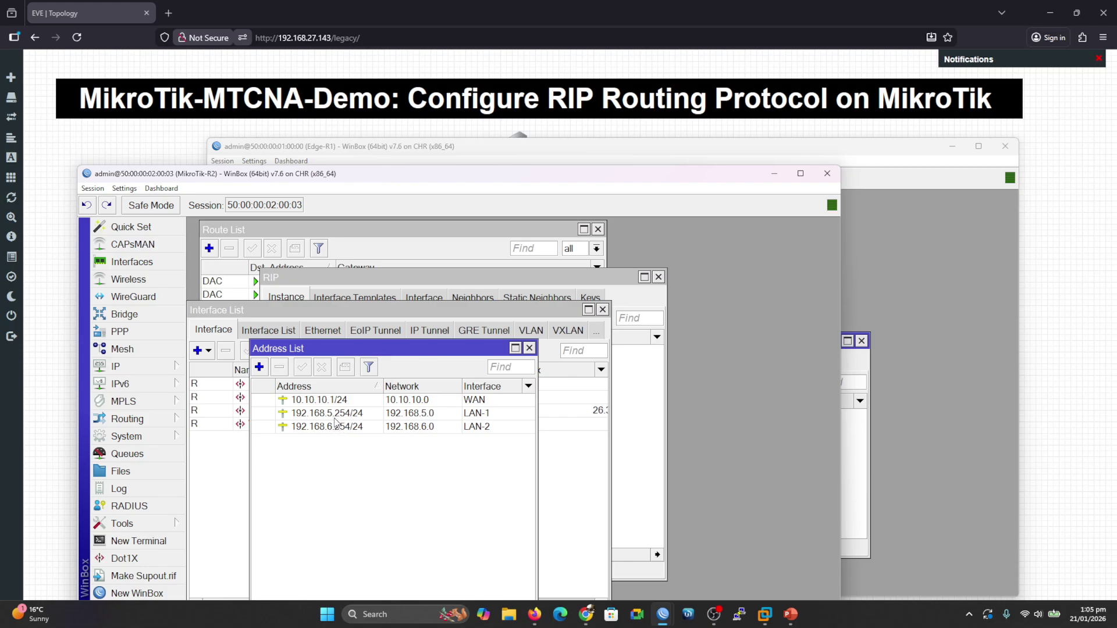
Check MikroTik-R2's route list and its firewall NAT rules.
left_click(365, 232)
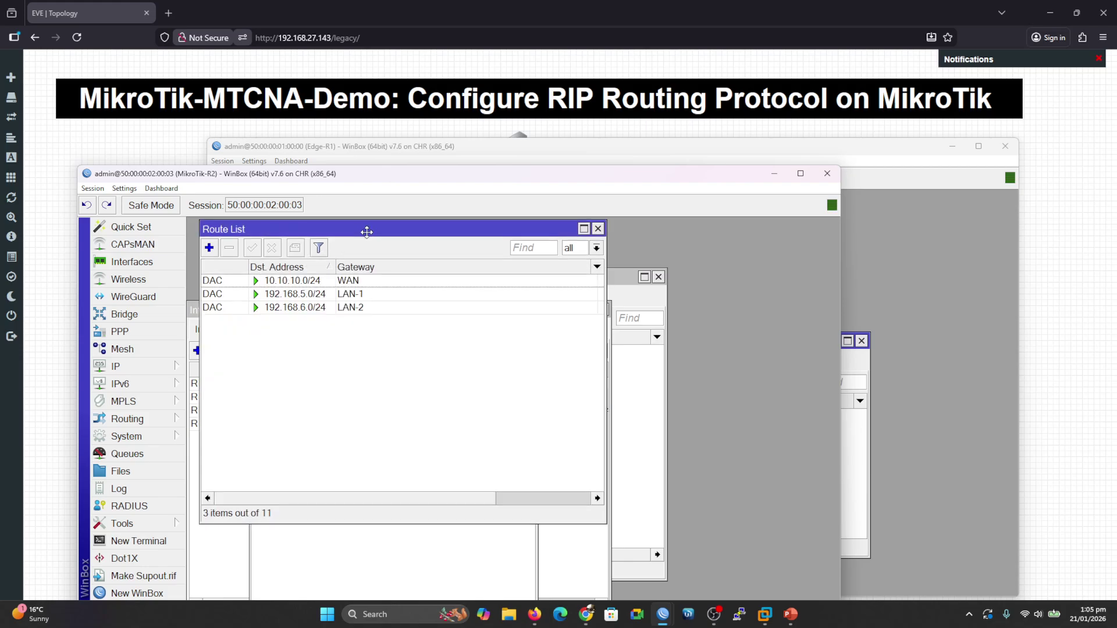
left_click(138, 373)
left_click(218, 276)
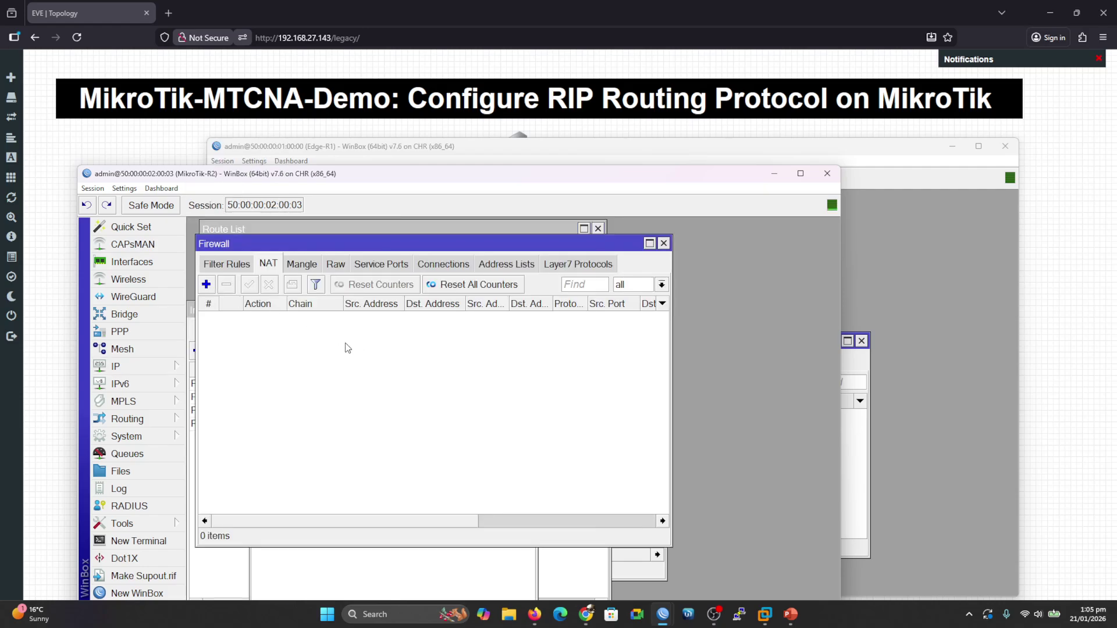
left_click(663, 244)
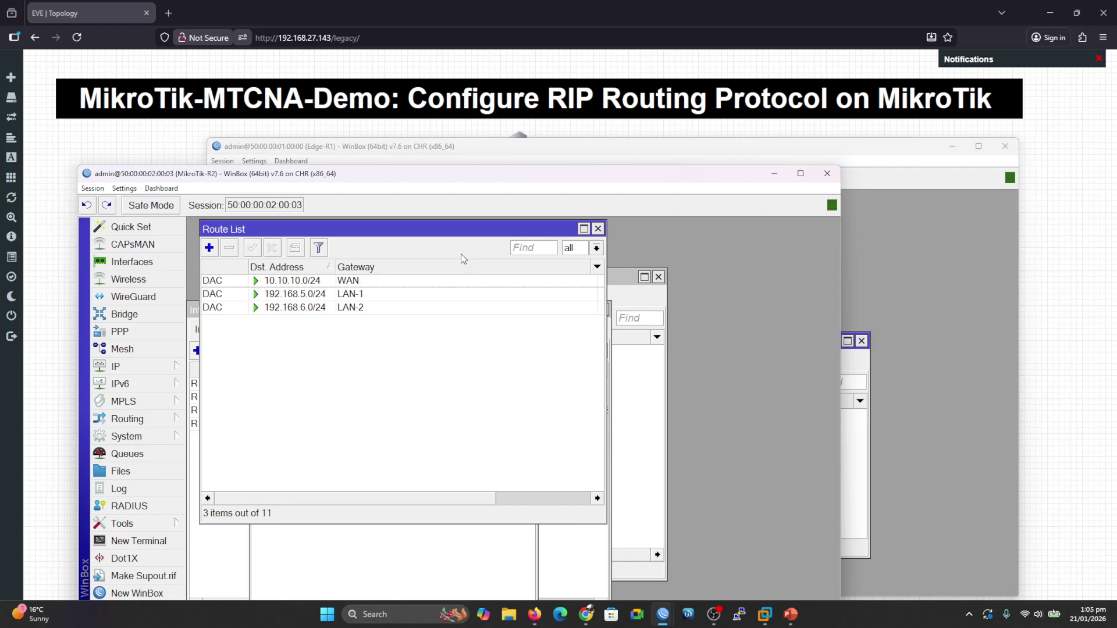
left_click_drag(547, 176, 610, 169)
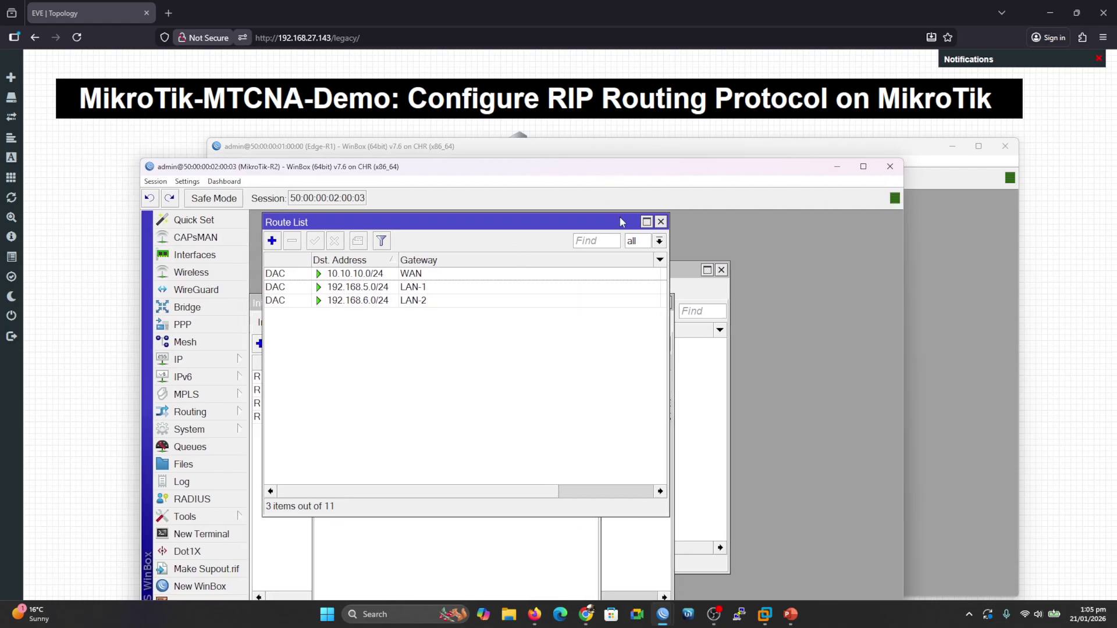
Switch to the MikroTik-R3 WinBox session and examine its interface list and IP addresses.
mouse_move(668, 614)
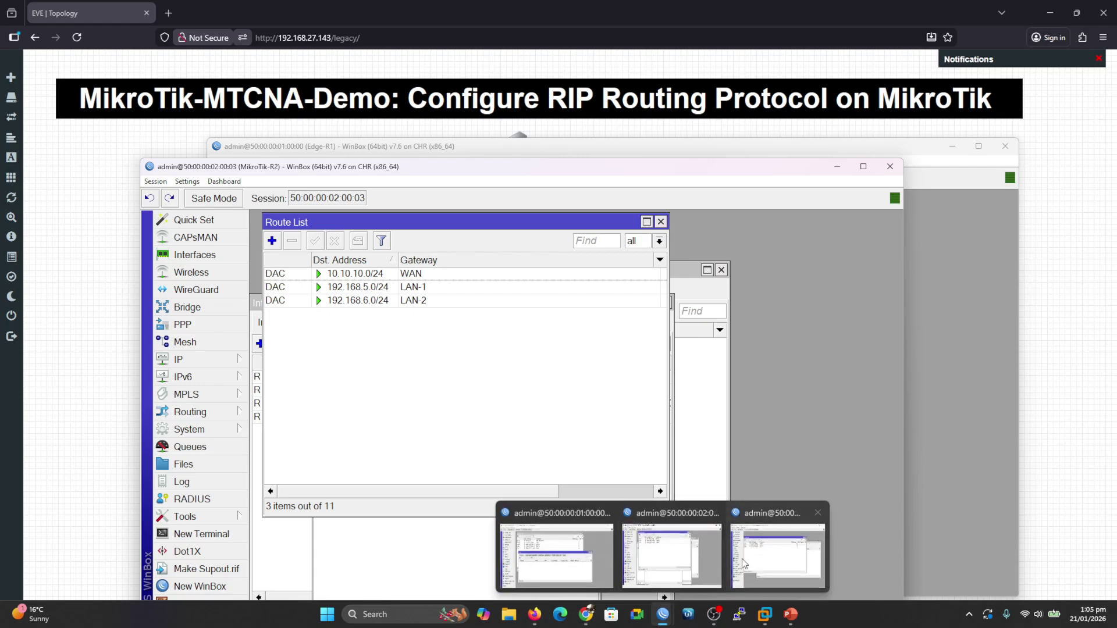
left_click(776, 553)
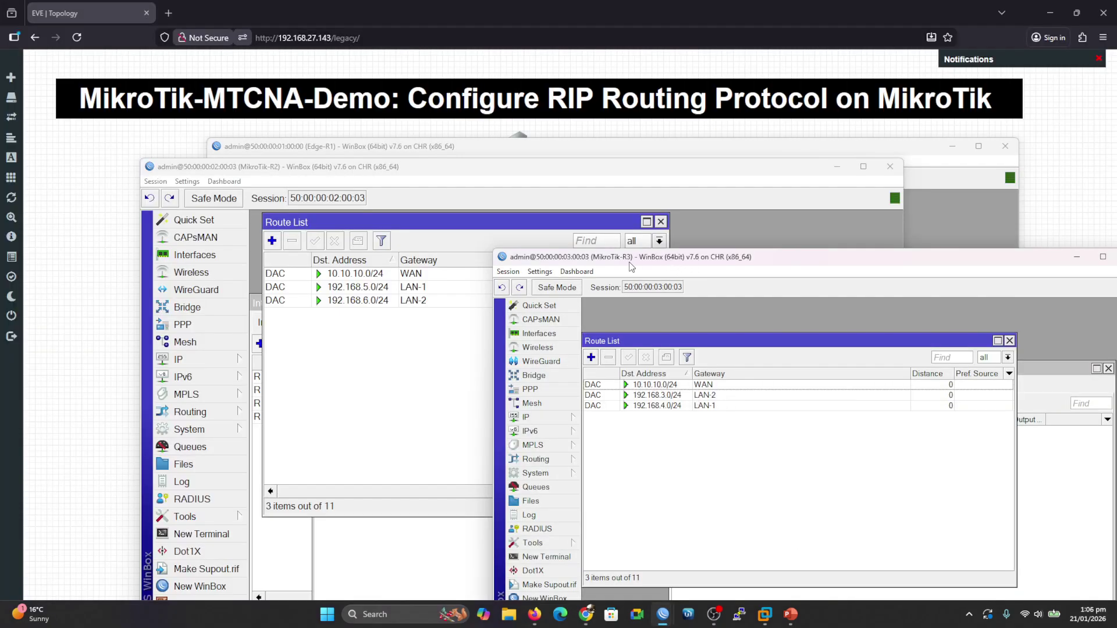
left_click_drag(634, 260, 658, 253)
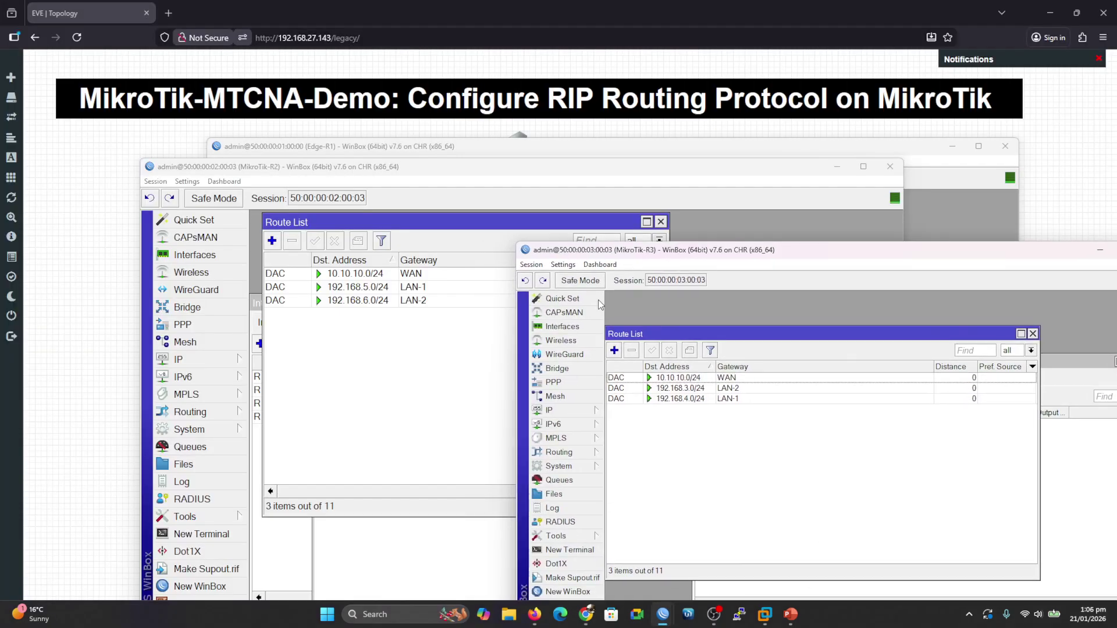
left_click(562, 327)
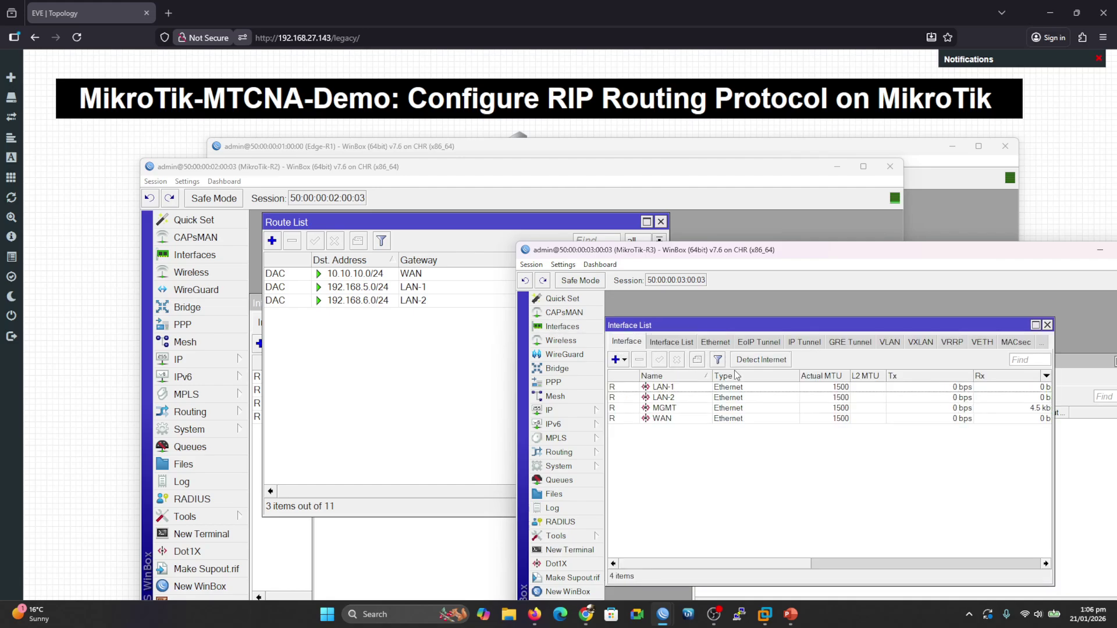
left_click(550, 410)
left_click(645, 274)
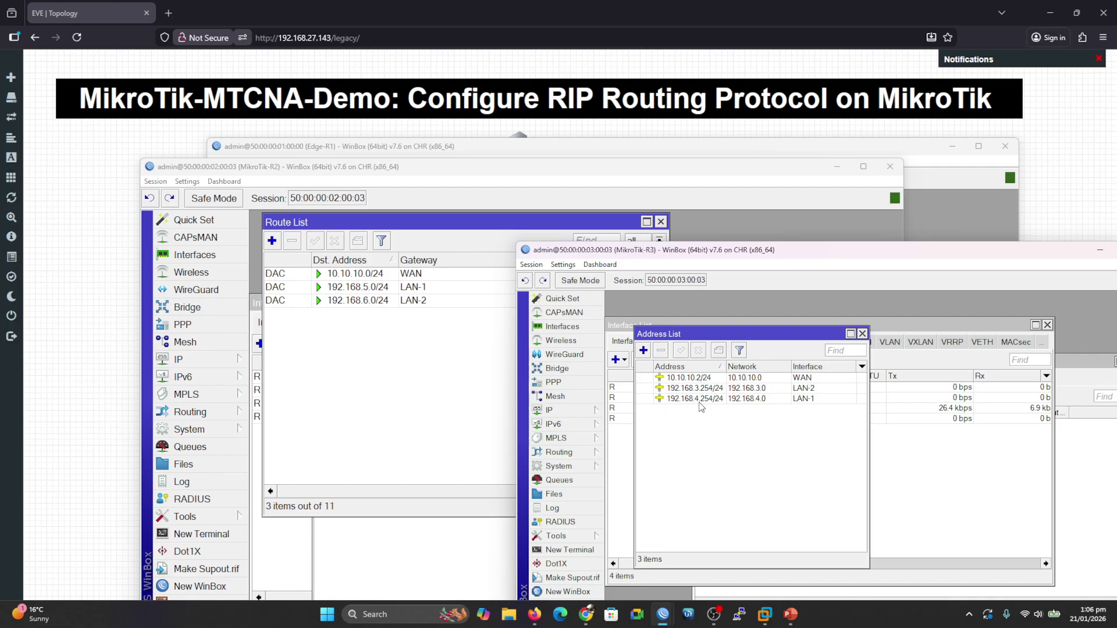
left_click(862, 334)
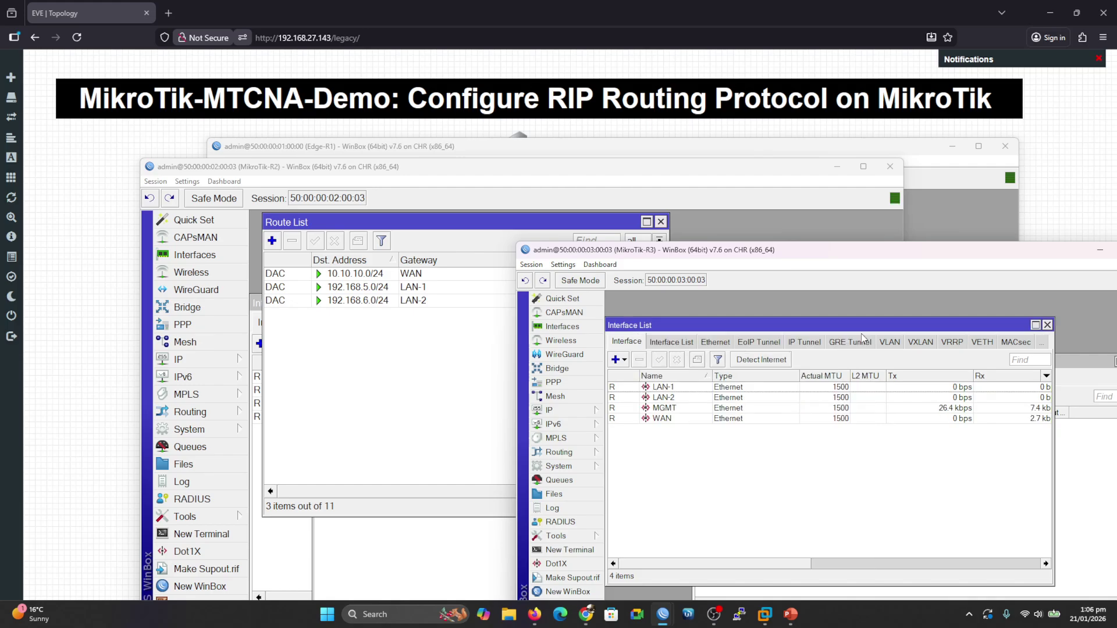
Close MikroTik-R3's interface list, switch to the Edge-R1 WinBox session and close its RIP window.
left_click(1048, 324)
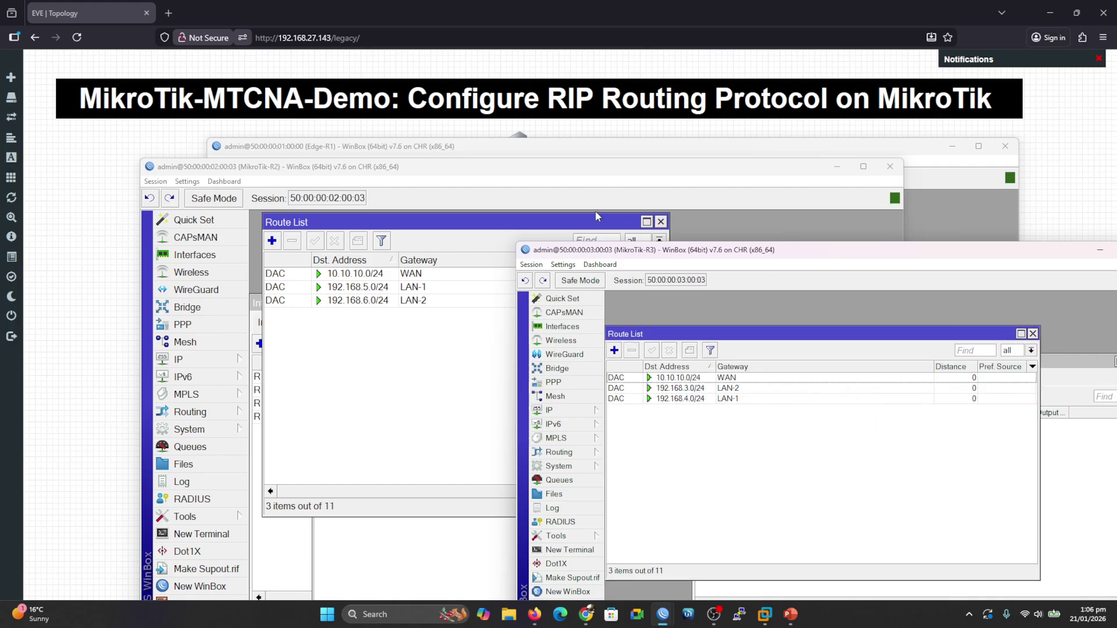
left_click(344, 148)
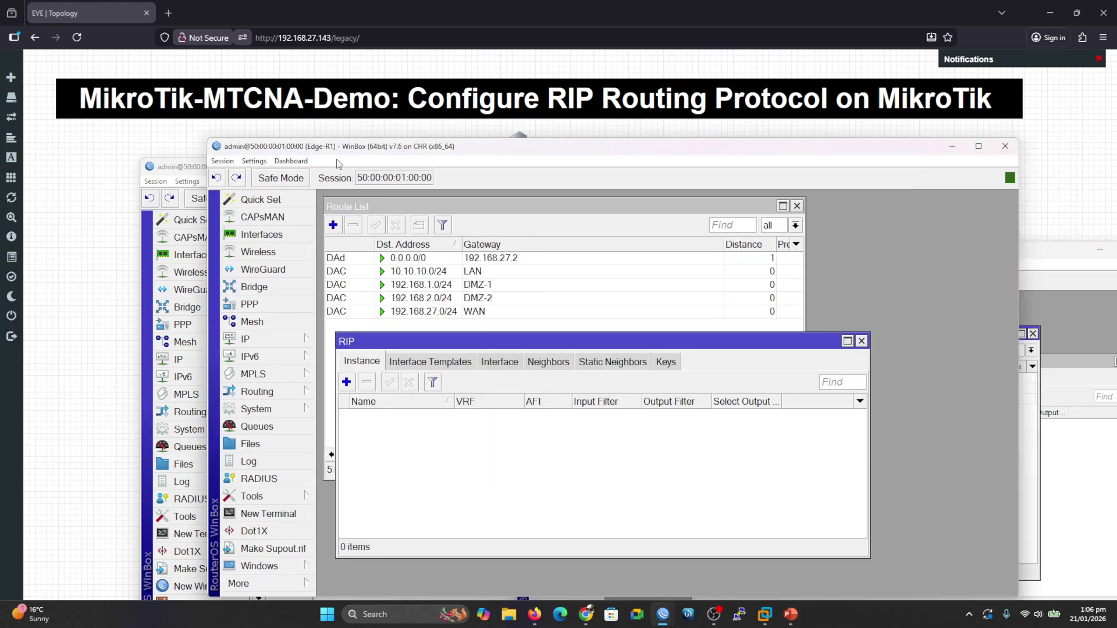
left_click_drag(344, 153, 268, 124)
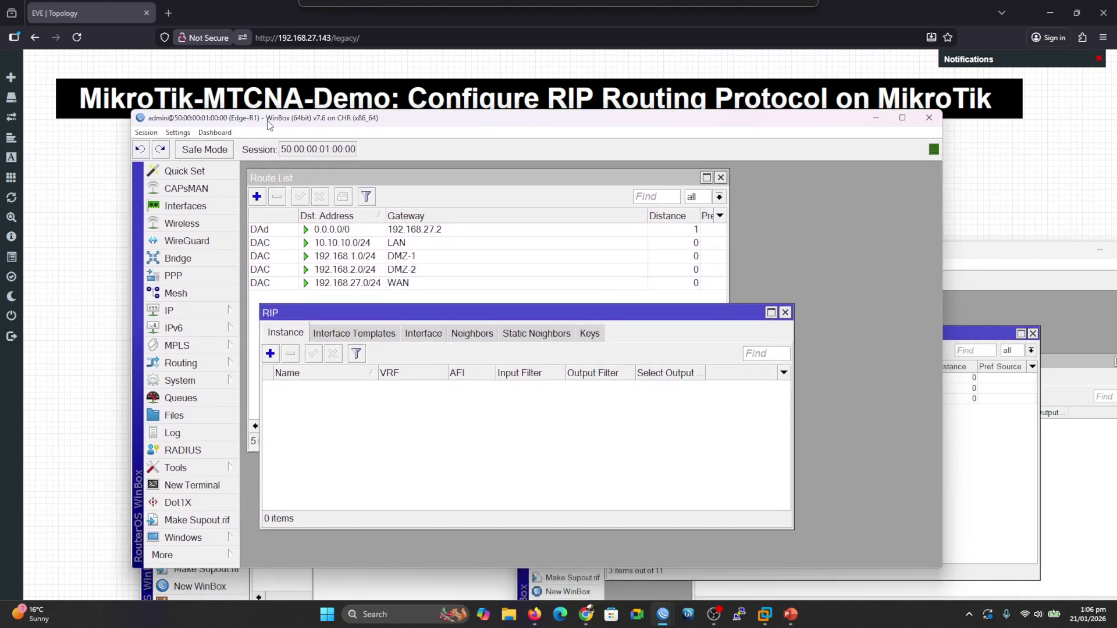
left_click(785, 313)
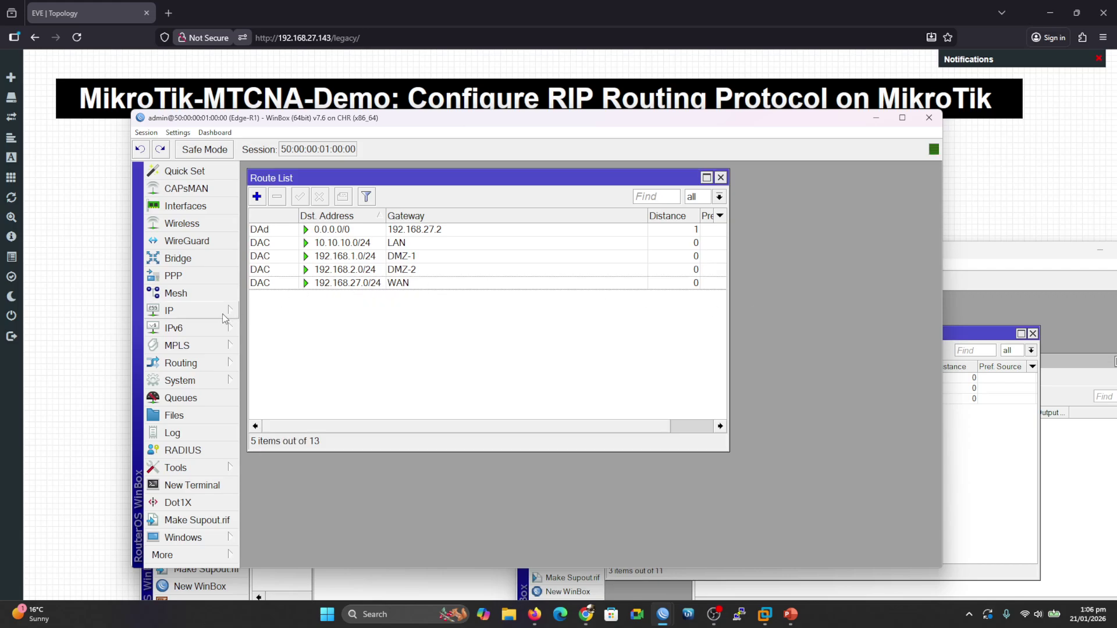
View Edge-R1's IP route list and the blank form for a new static route, and discard the form.
left_click(172, 317)
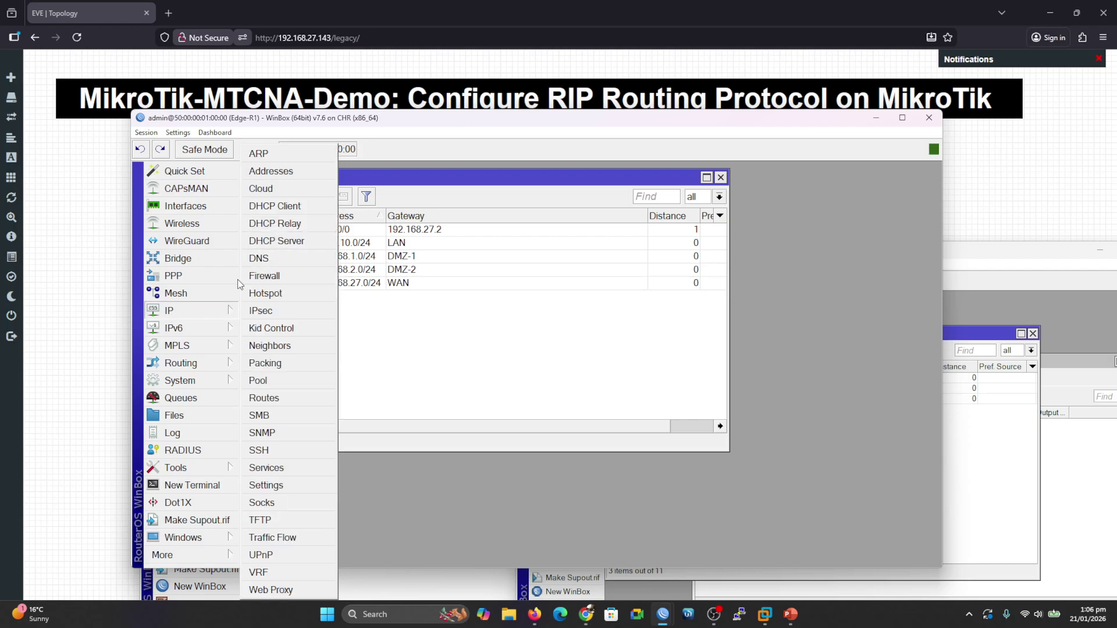
left_click(259, 399)
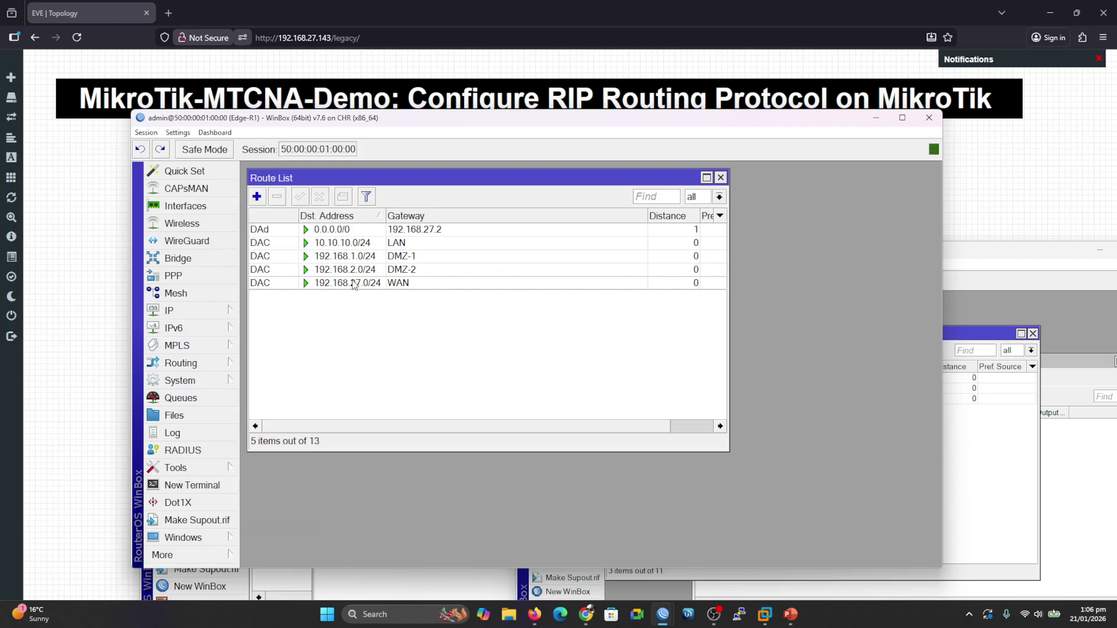
left_click(258, 197)
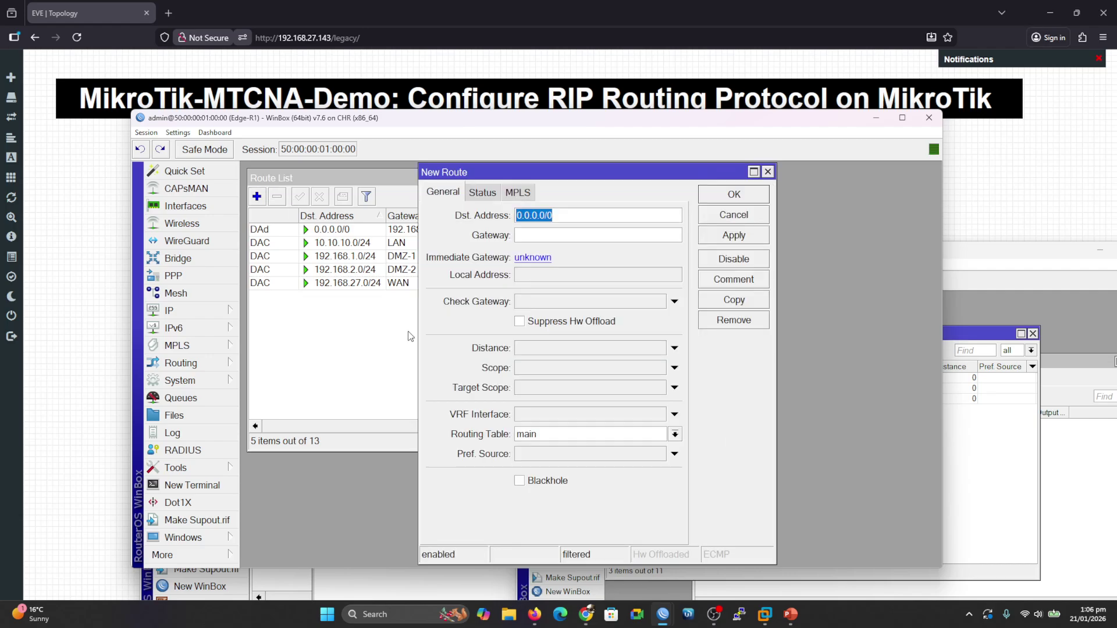
left_click(767, 172)
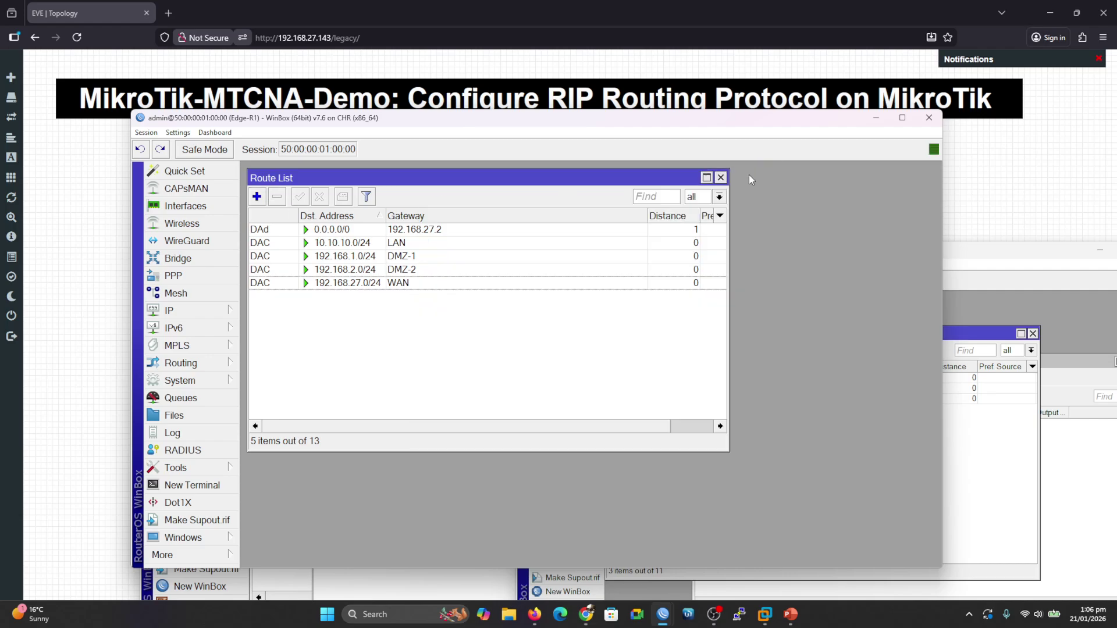
left_click(172, 312)
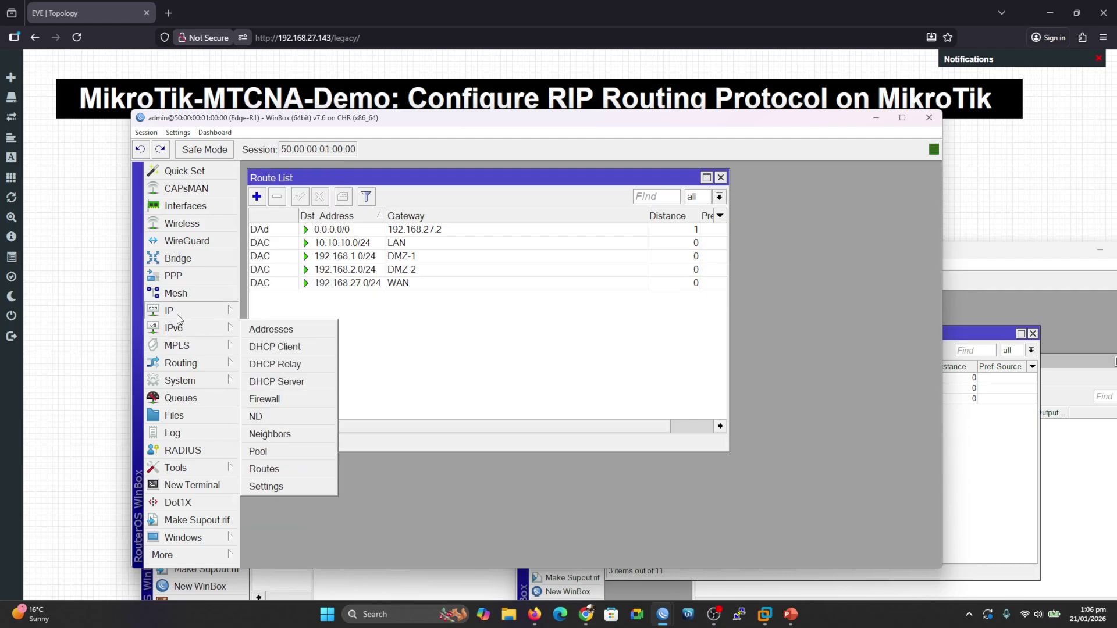
mouse_move(172, 310)
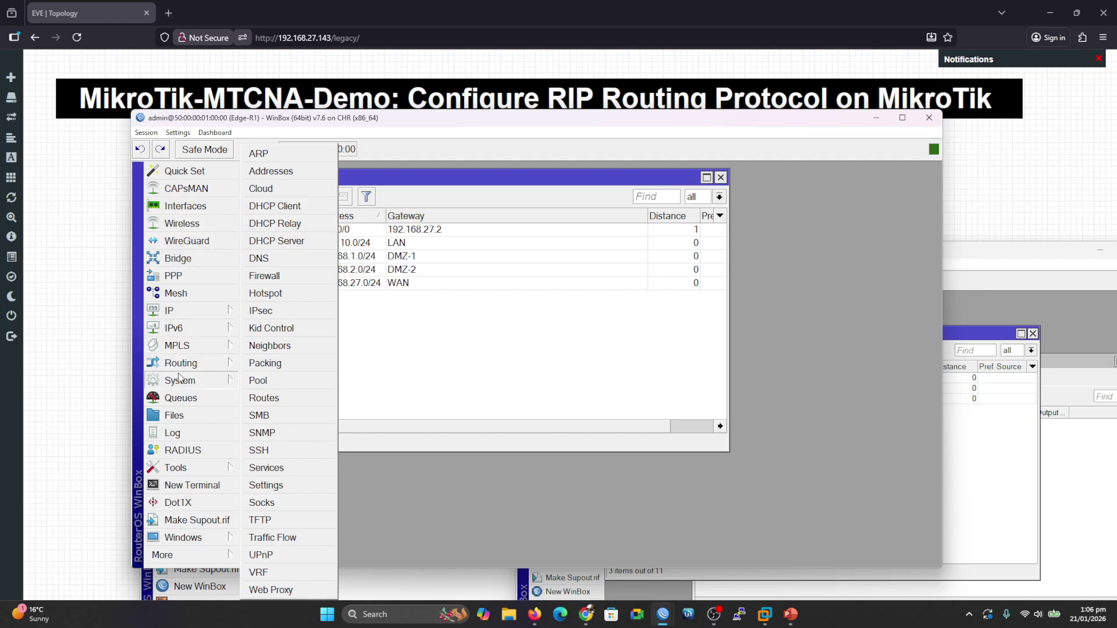
mouse_move(188, 370)
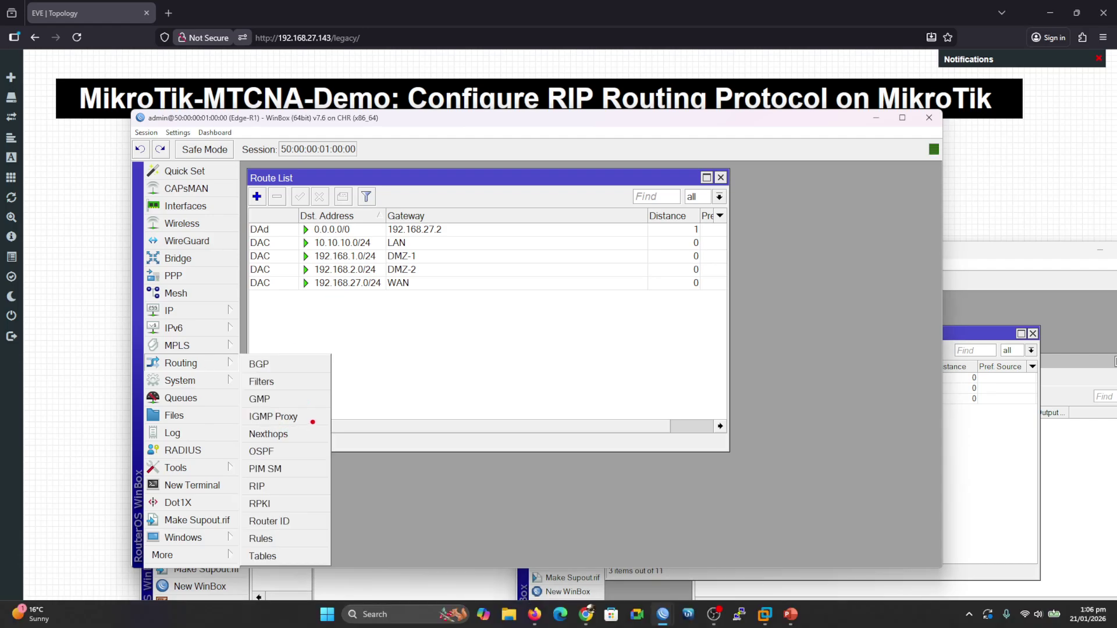
left_click_drag(311, 432, 375, 408)
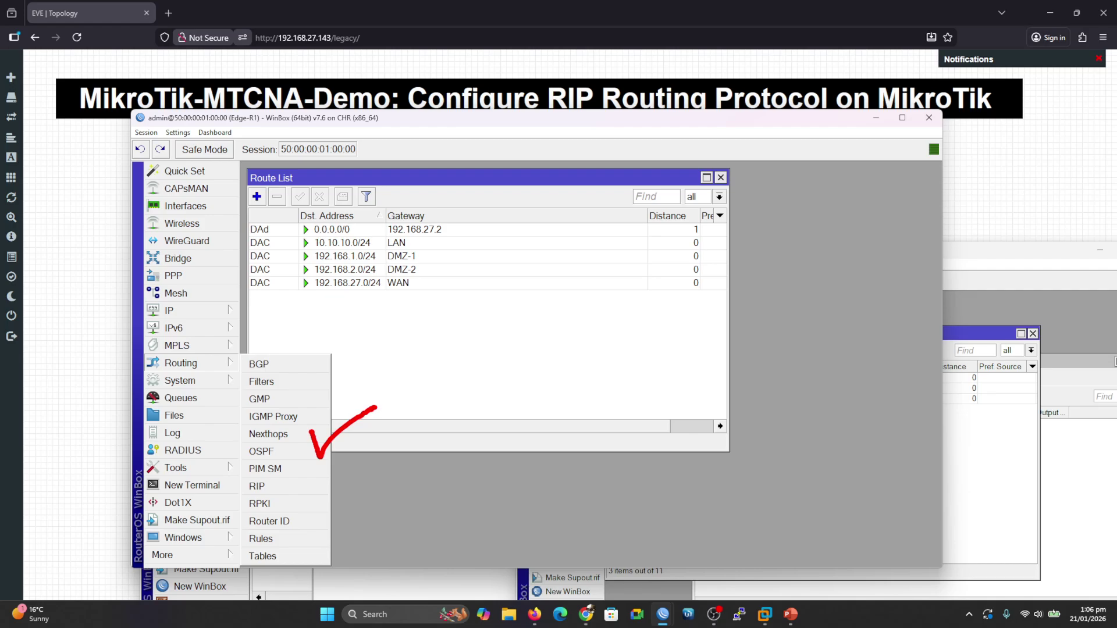
mouse_move(256, 337)
left_mouse_down()
mouse_move(198, 434)
mouse_move(232, 571)
mouse_move(320, 518)
mouse_move(307, 354)
mouse_move(250, 333)
left_mouse_up()
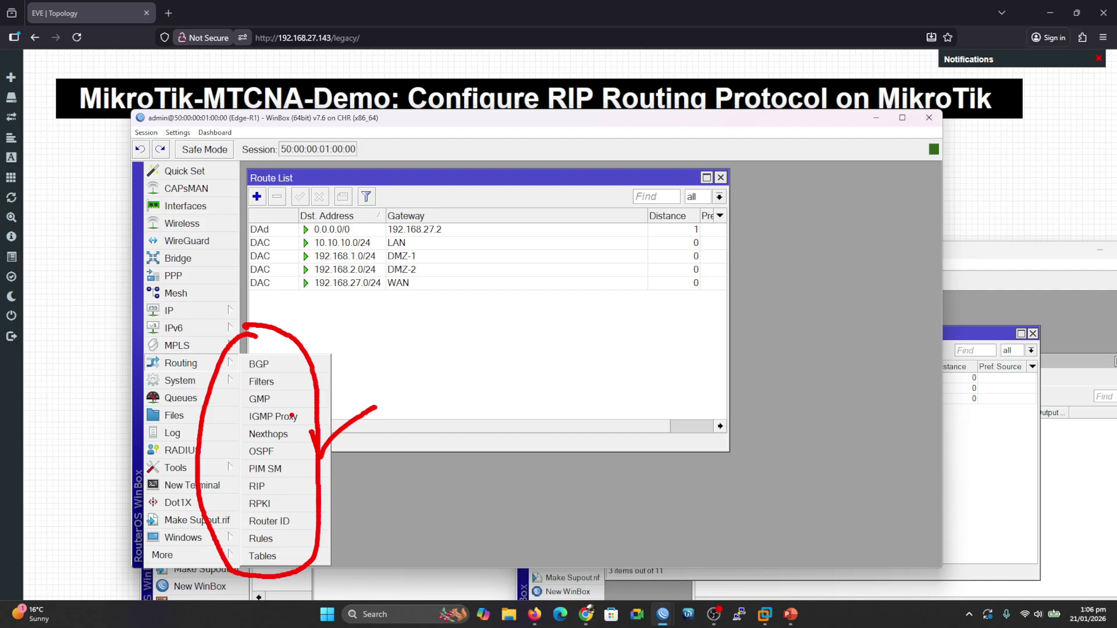
left_click_drag(336, 380, 389, 349)
left_click_drag(178, 133, 317, 131)
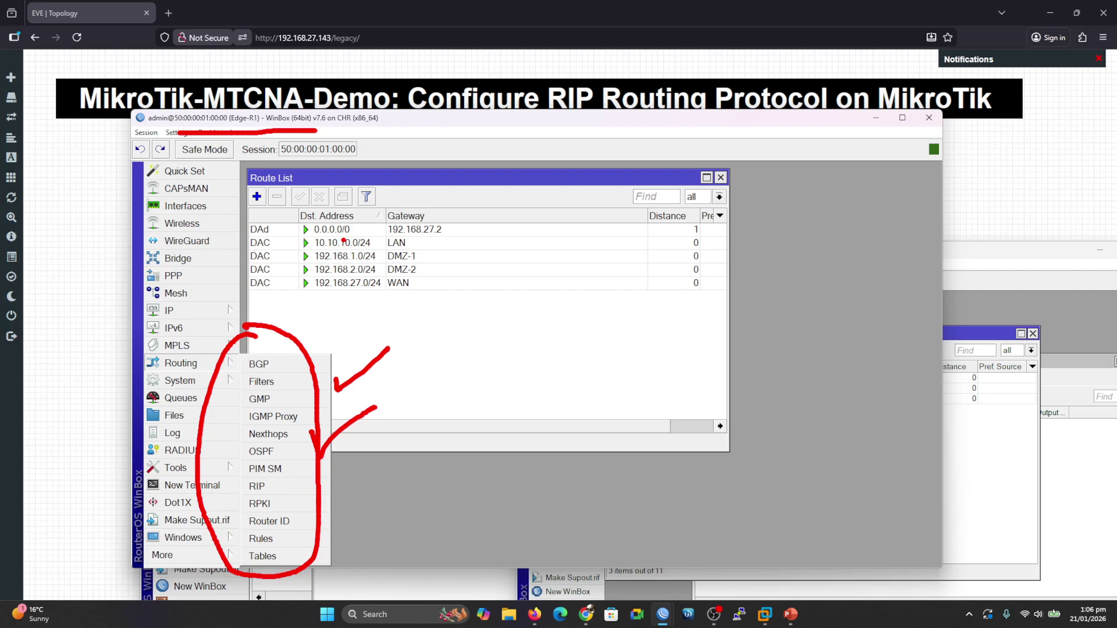
key("Escape")
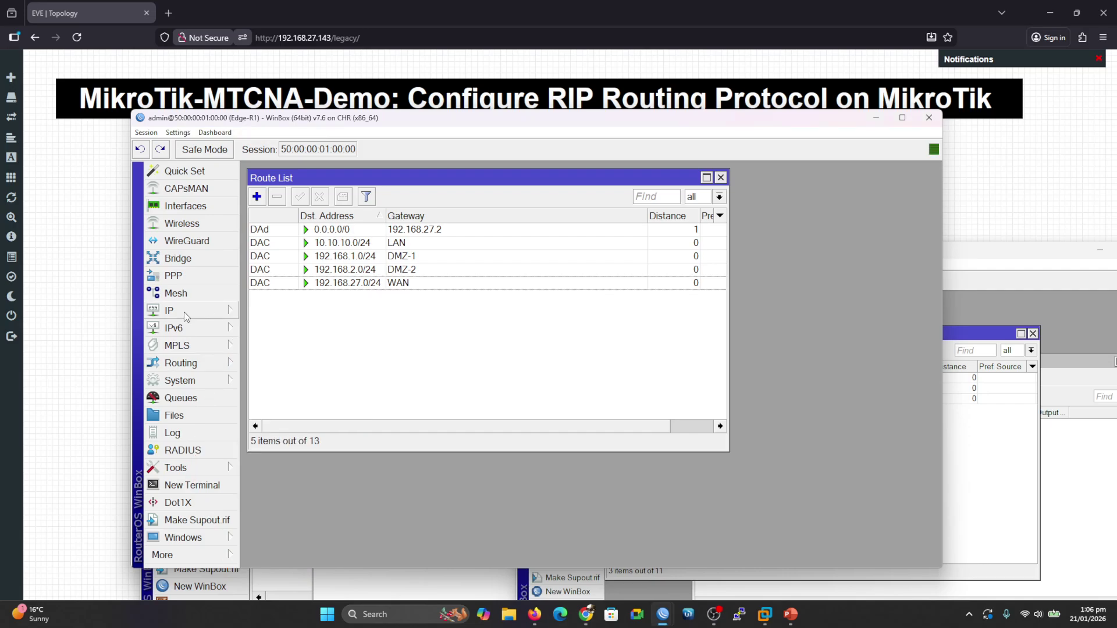
Open the RIP routing configuration on Edge-R1.
left_click(178, 364)
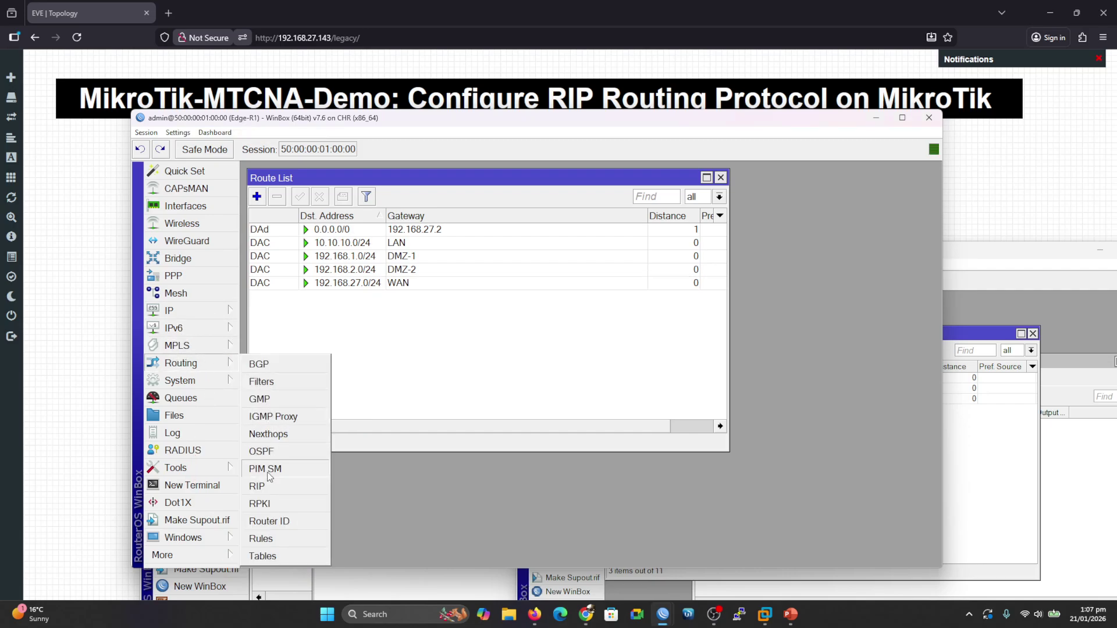
left_click(258, 487)
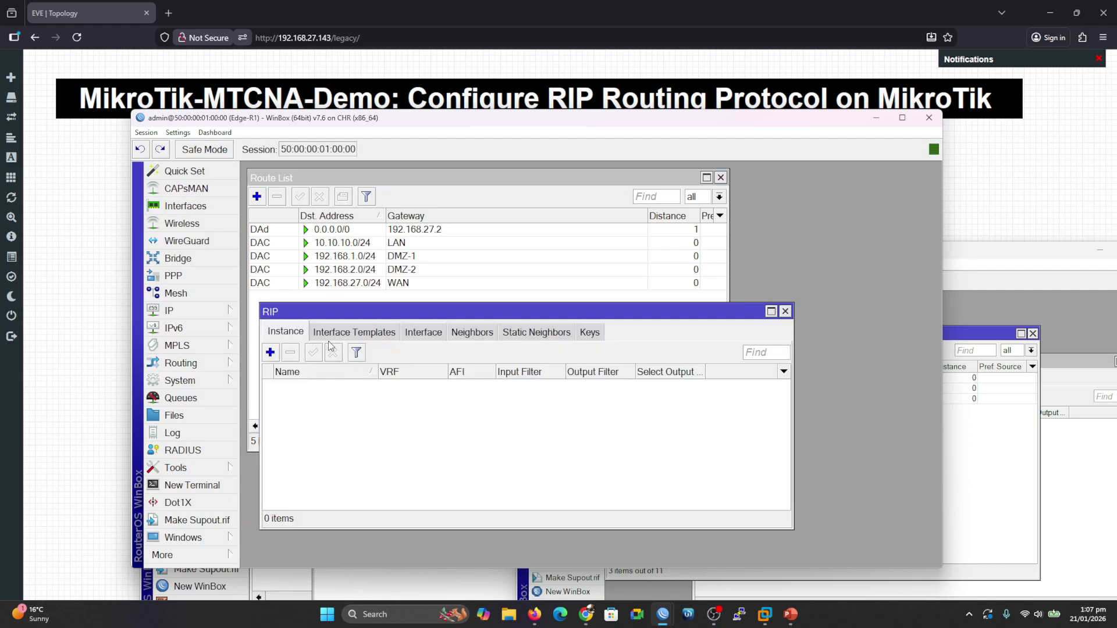
key("ctrl+2")
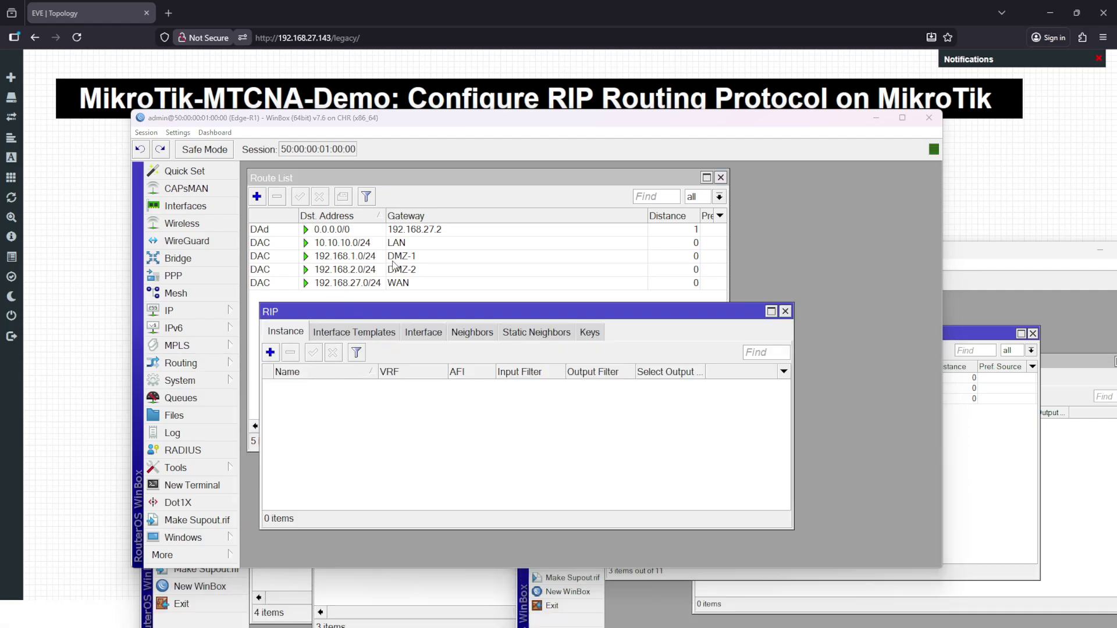
mouse_move(457, 244)
left_mouse_down()
mouse_move(456, 281)
mouse_move(498, 284)
left_mouse_up()
mouse_move(517, 248)
left_mouse_down()
mouse_move(549, 235)
mouse_move(596, 278)
left_mouse_up()
mouse_move(606, 218)
left_mouse_down()
mouse_move(611, 256)
mouse_move(612, 244)
left_mouse_up()
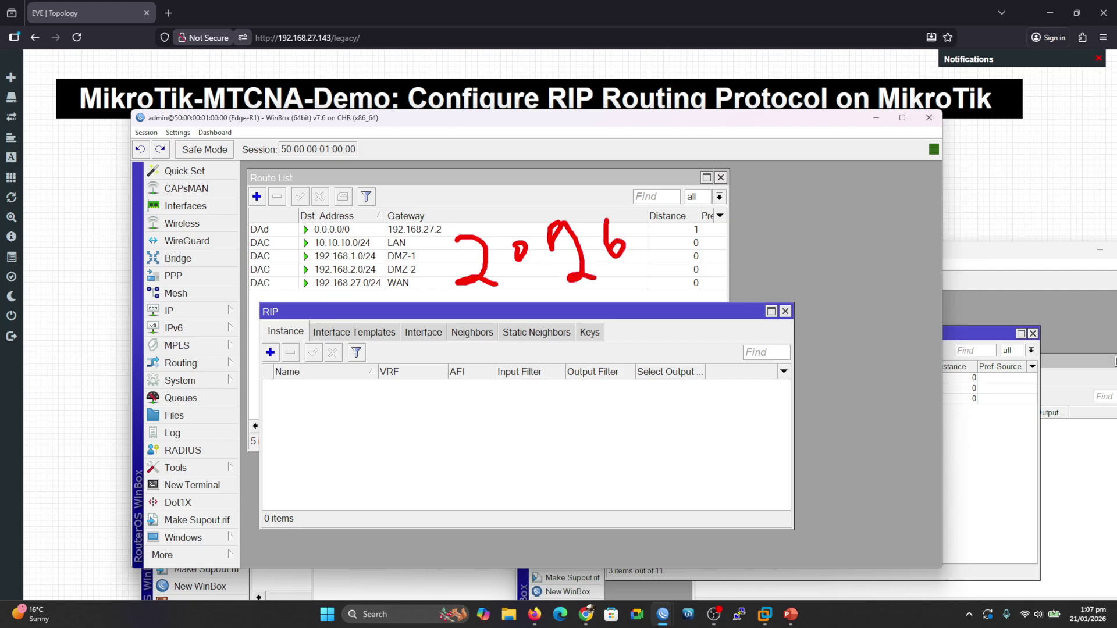
left_click_drag(491, 306, 626, 291)
left_click_drag(552, 313, 614, 302)
mouse_move(626, 210)
left_mouse_down()
mouse_move(649, 191)
mouse_move(670, 210)
mouse_move(659, 233)
left_mouse_up()
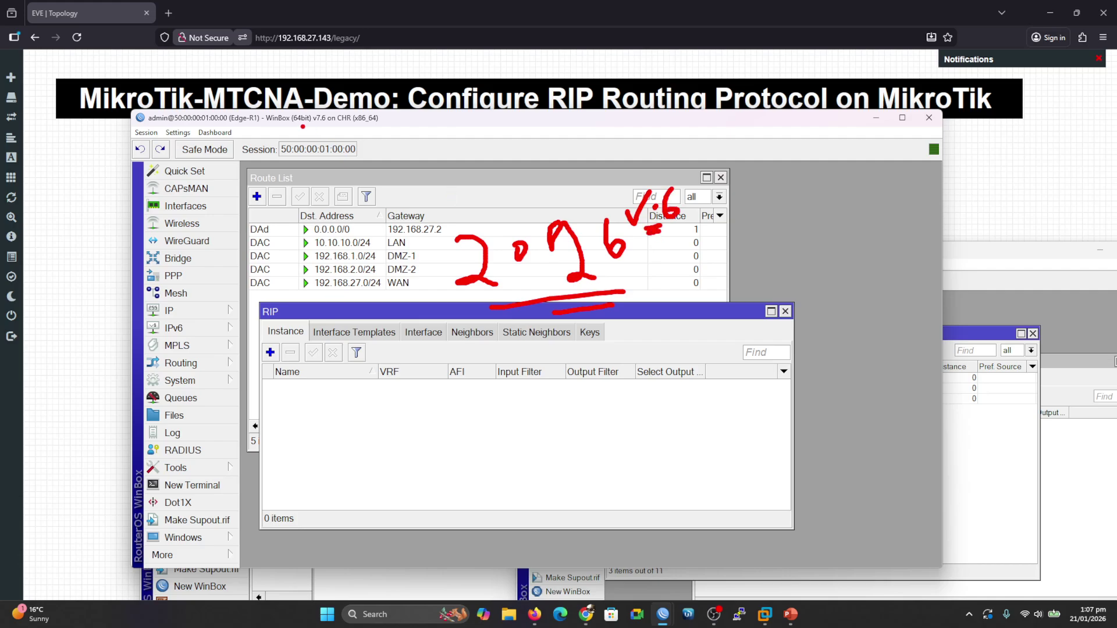
key("Escape")
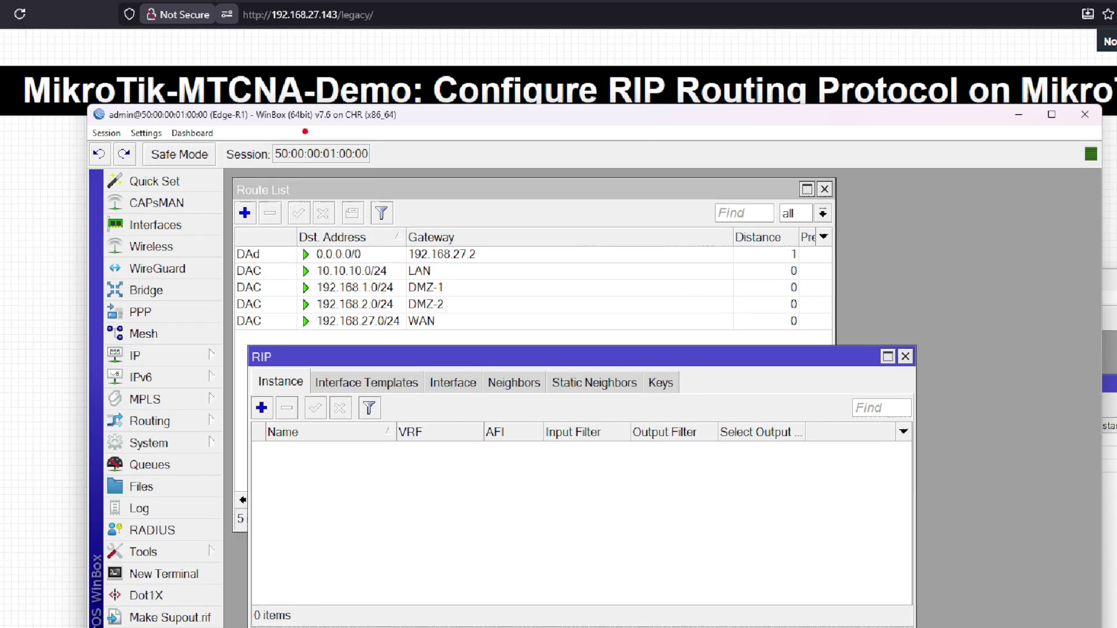
left_click_drag(292, 130, 442, 123)
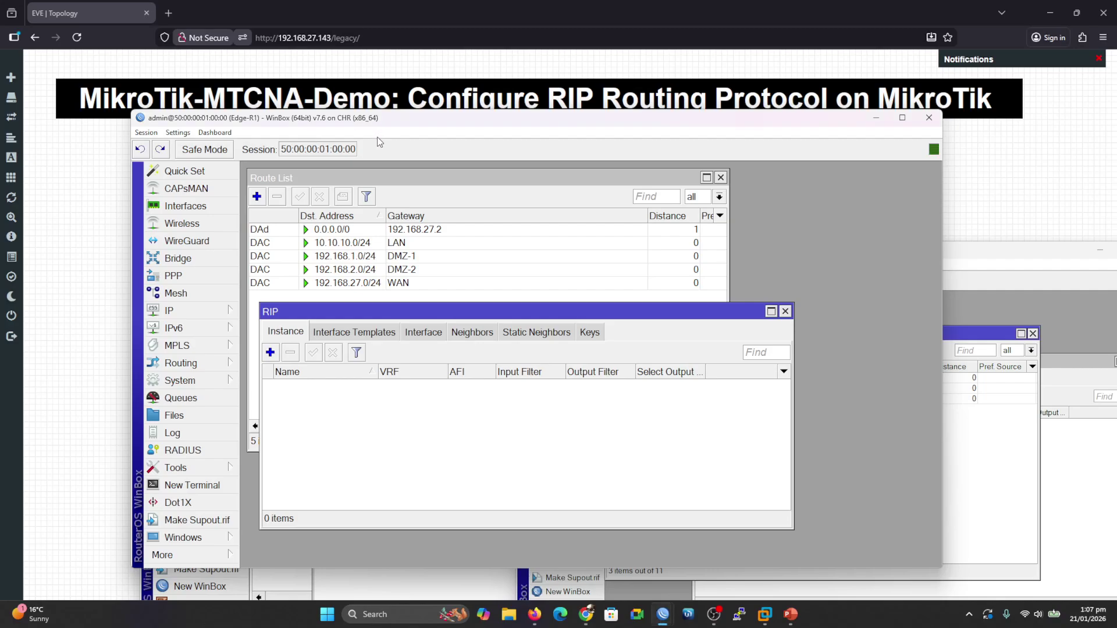
mouse_move(480, 159)
left_mouse_down()
mouse_move(528, 155)
mouse_move(515, 205)
left_mouse_up()
left_click(530, 187)
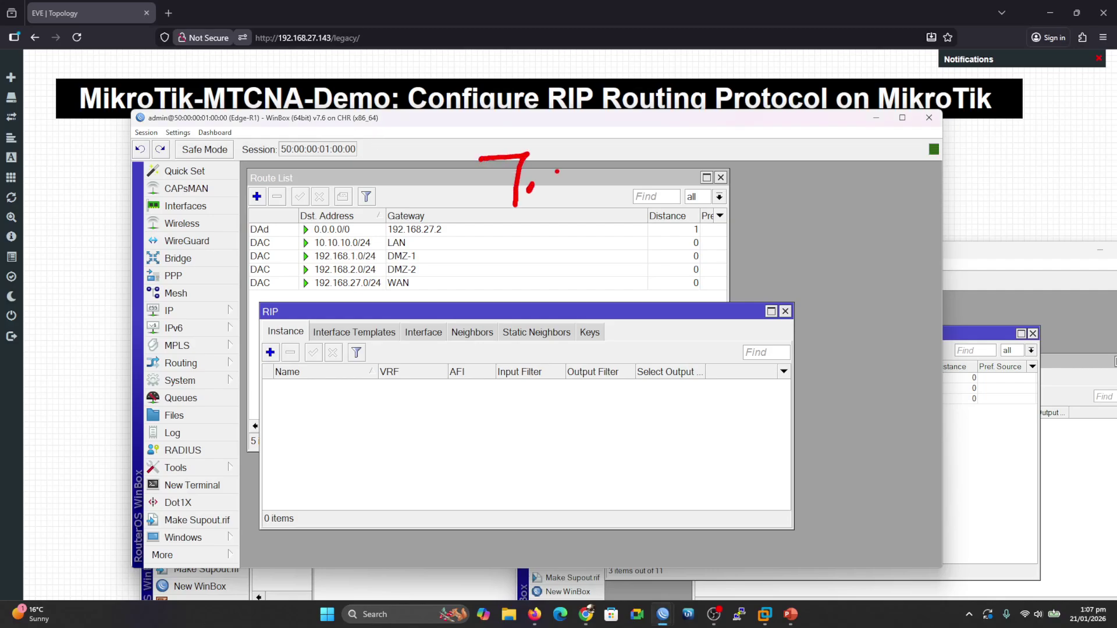
mouse_move(557, 172)
left_mouse_down()
mouse_move(578, 196)
mouse_move(594, 198)
mouse_move(605, 188)
mouse_move(597, 180)
left_mouse_up()
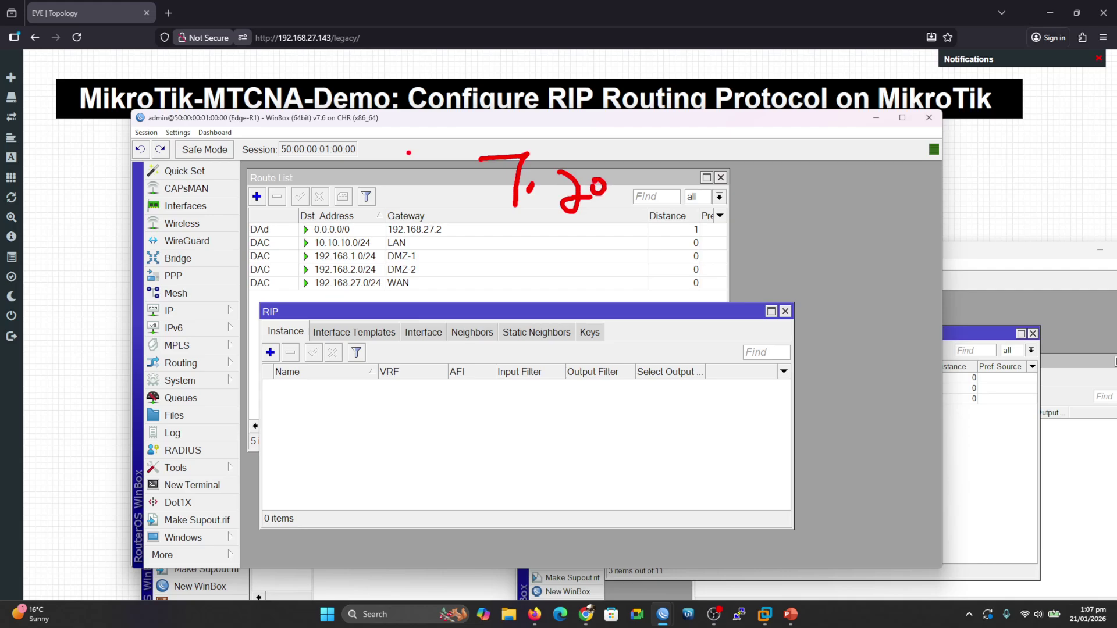
left_click_drag(291, 125, 337, 129)
left_click_drag(515, 223, 545, 226)
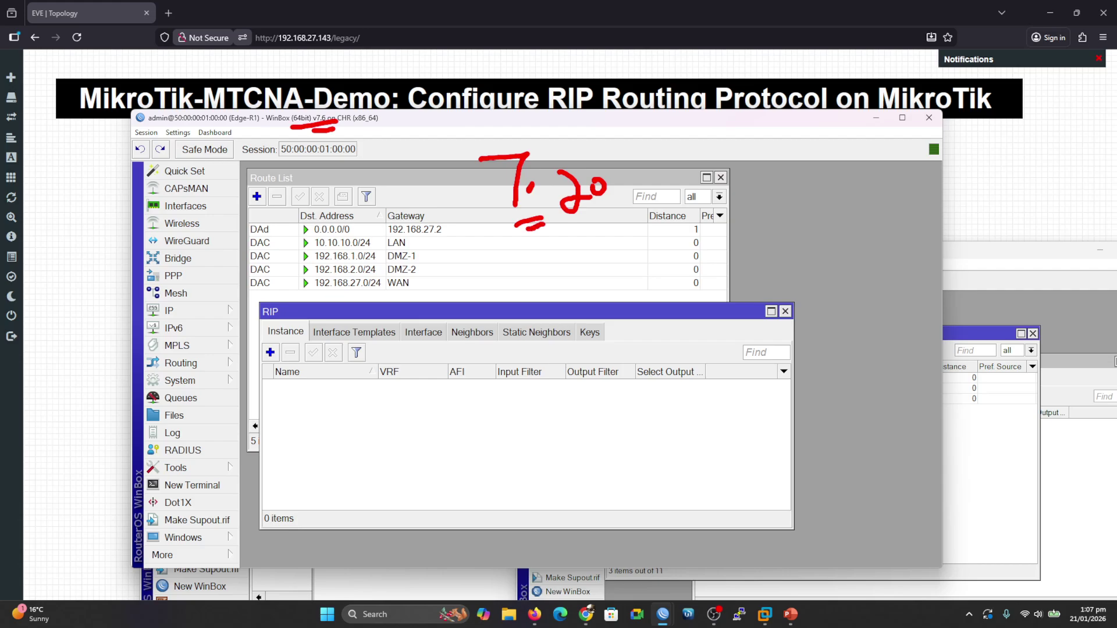
key("Escape")
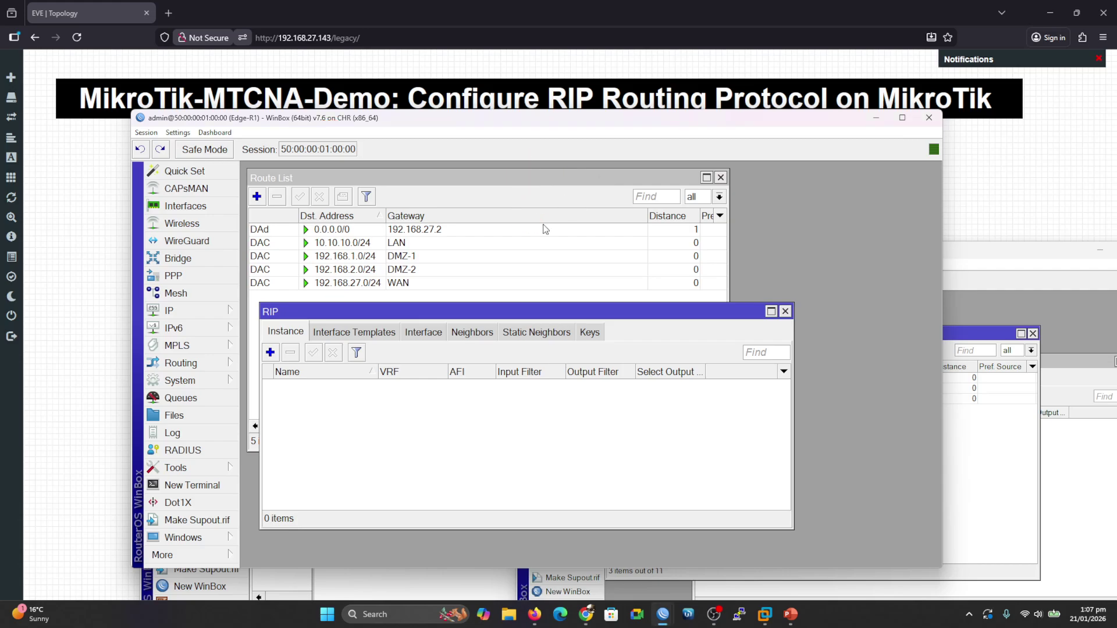
Create a RIP instance named rip-instance-new on Edge-R1 with VRF main and redistribution of connected routes.
left_click(270, 353)
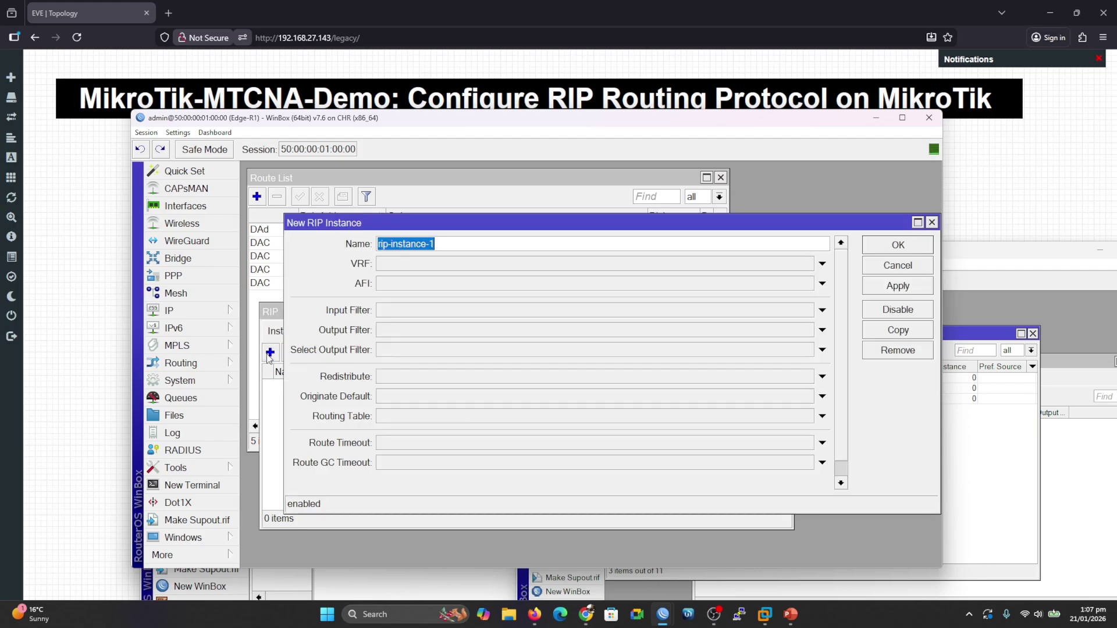
left_click(448, 245)
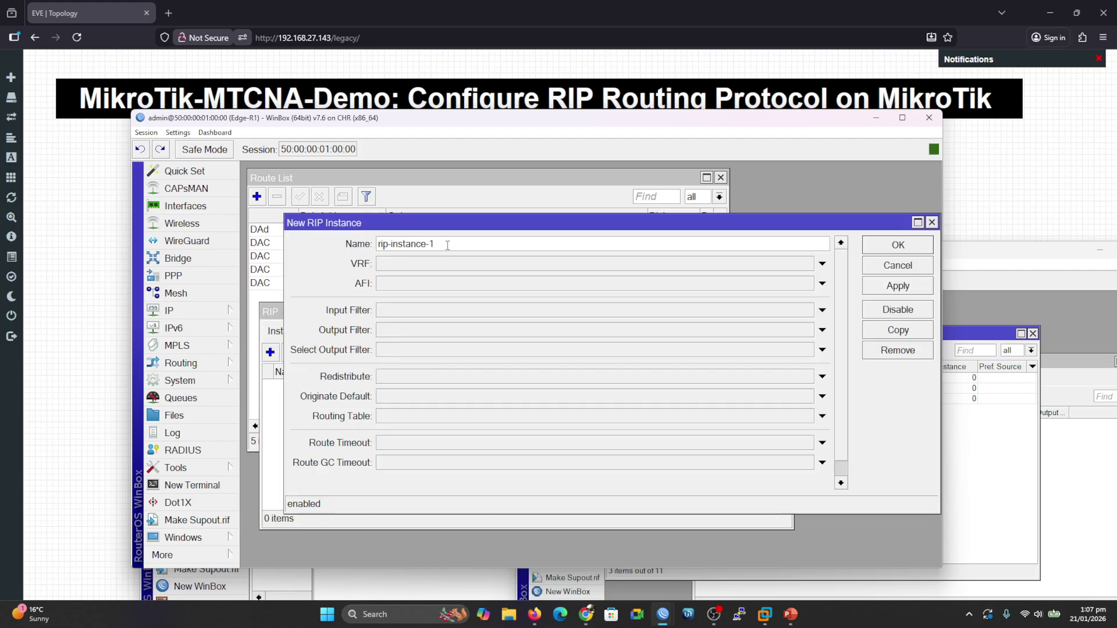
key("BackSpace")
type("new")
left_click(407, 264)
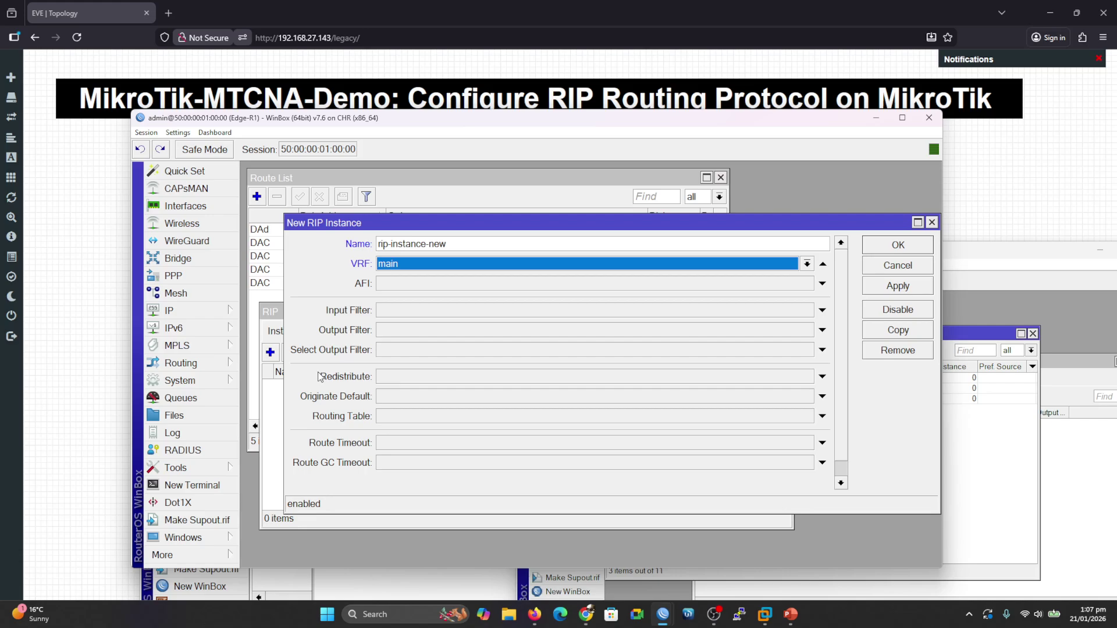
left_click(400, 382)
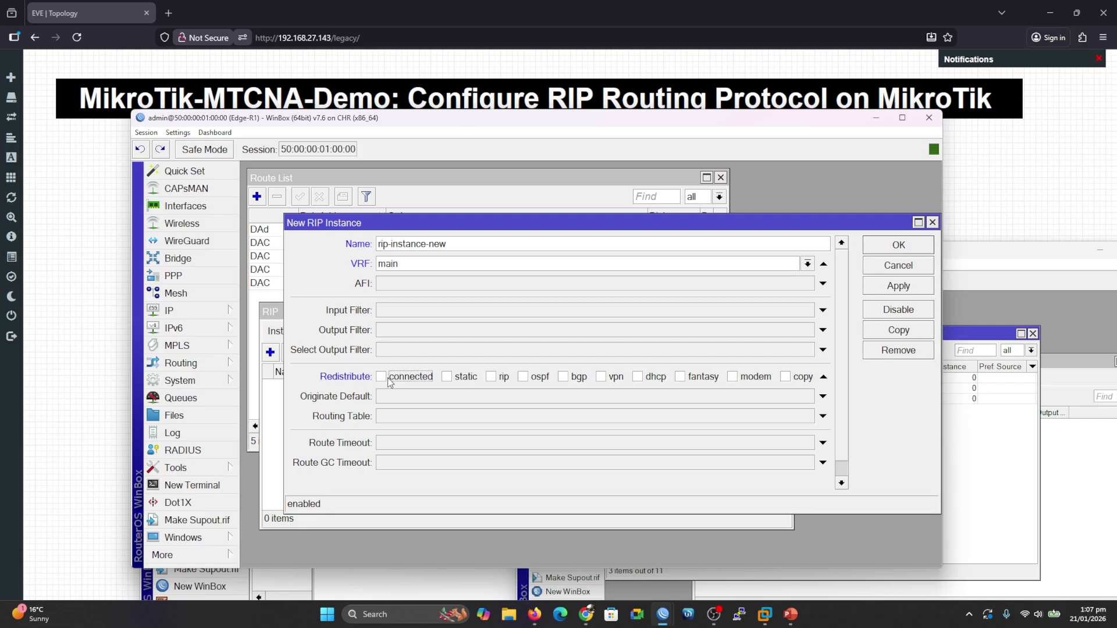
left_click(382, 377)
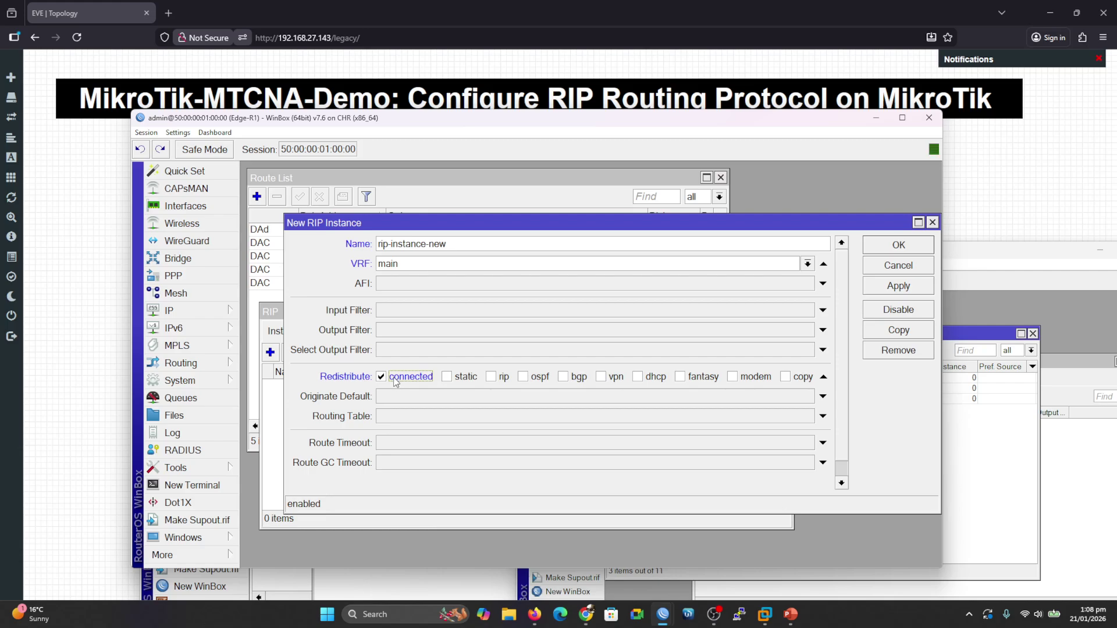
left_click(899, 287)
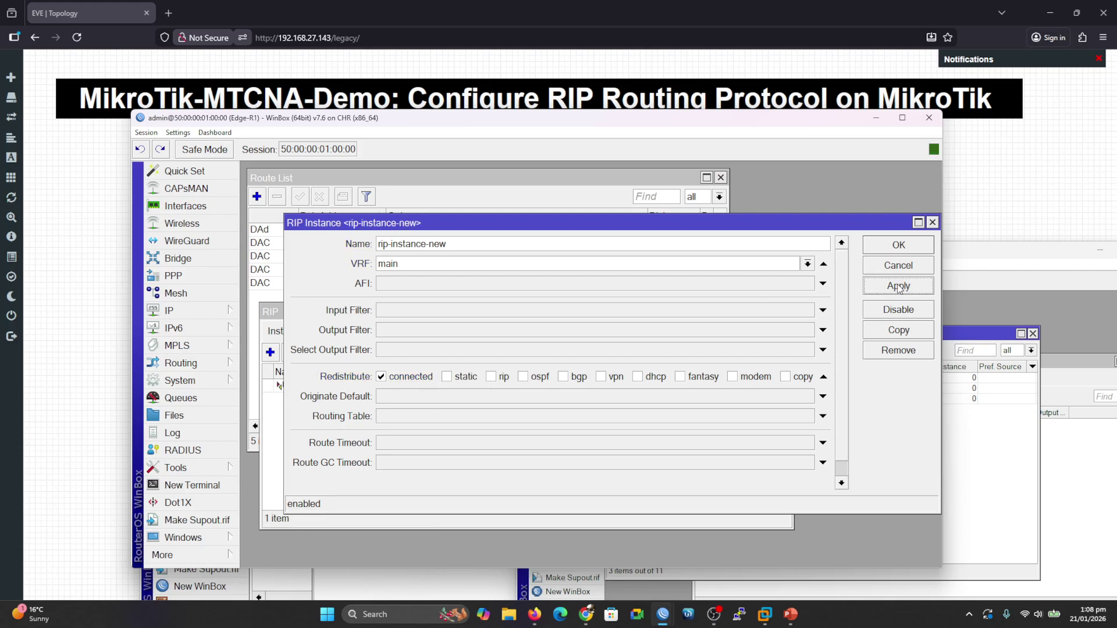
left_click(896, 246)
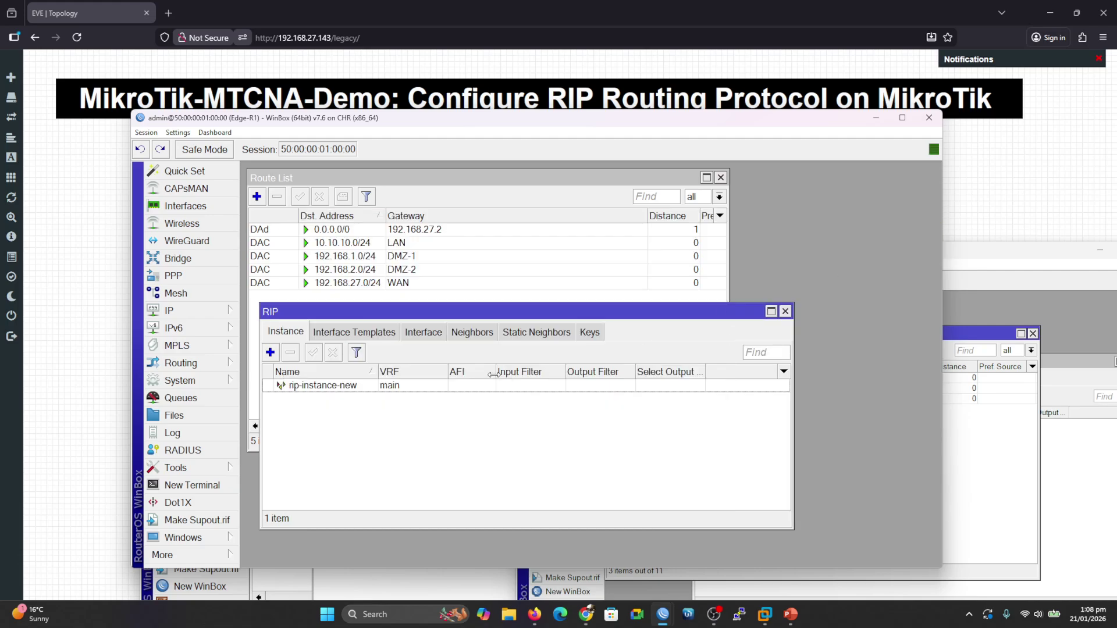
Start a new RIP interface template for rip-instance-new on Edge-R1.
left_click(432, 334)
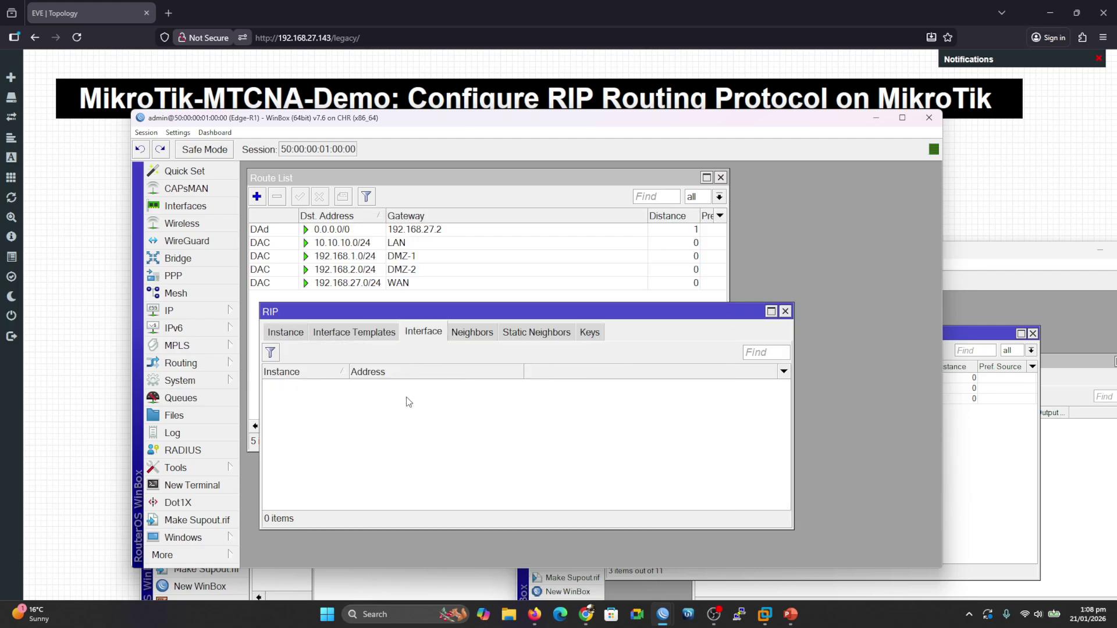
left_click(358, 332)
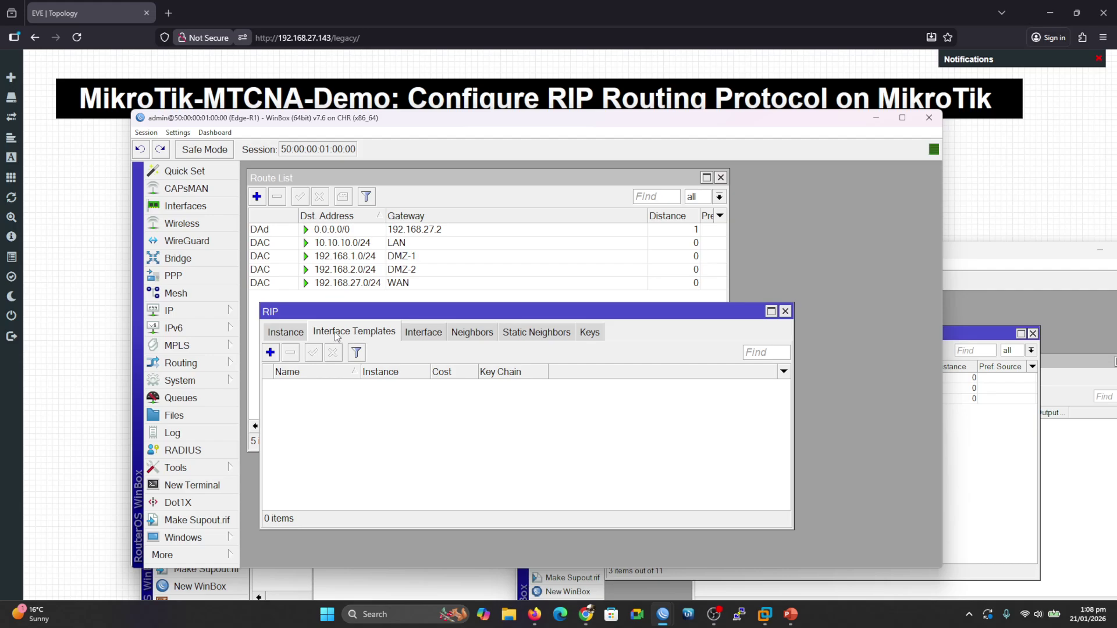
left_click(270, 352)
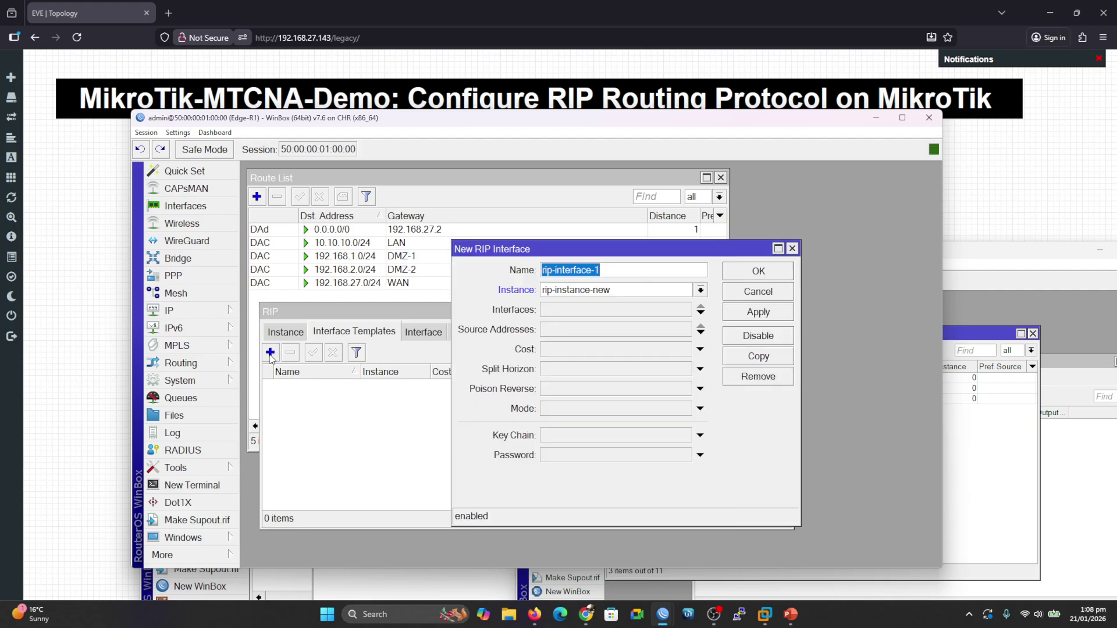
Assign the interfaces DMZ-1, DMZ-2 and LAN to the new RIP interface template.
left_click(567, 311)
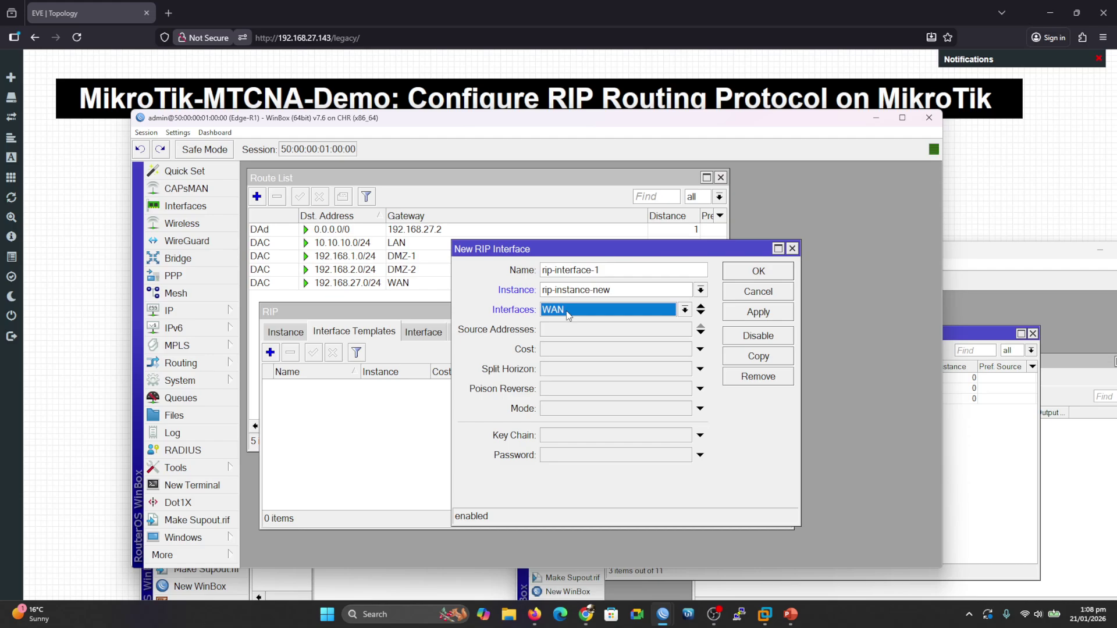
left_click(701, 313)
left_click(684, 330)
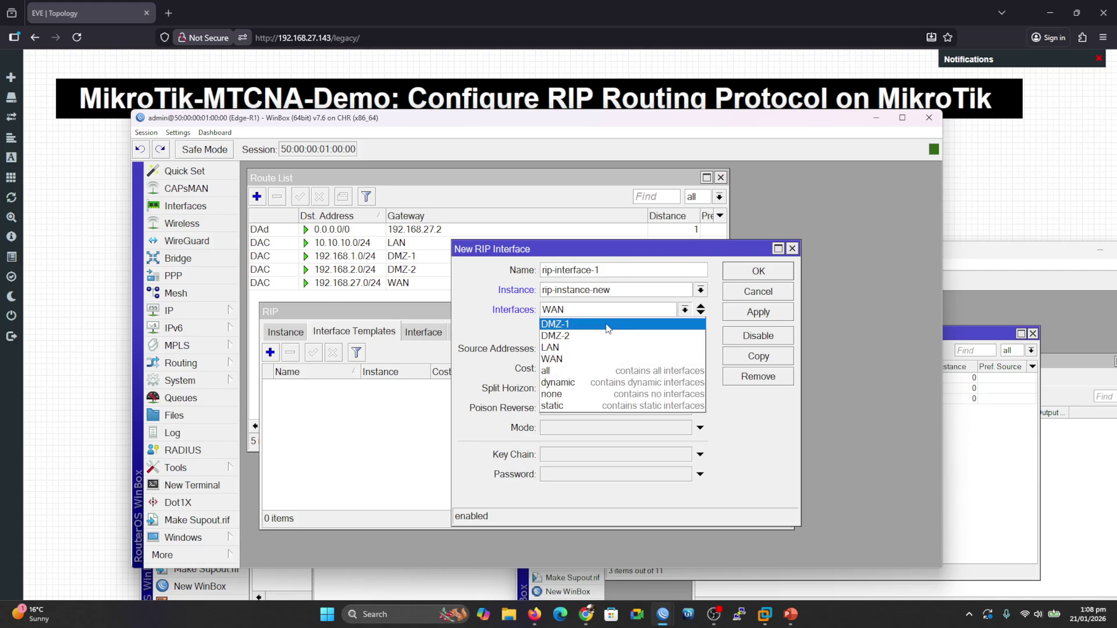
left_click(685, 329)
left_click(684, 329)
left_click(589, 352)
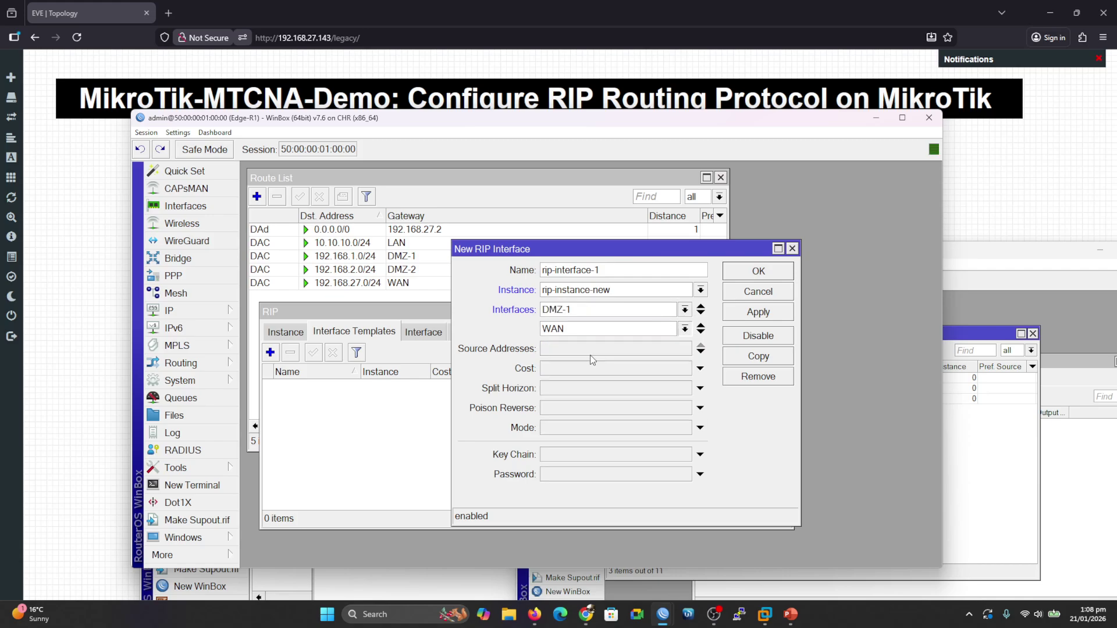
left_click(701, 332)
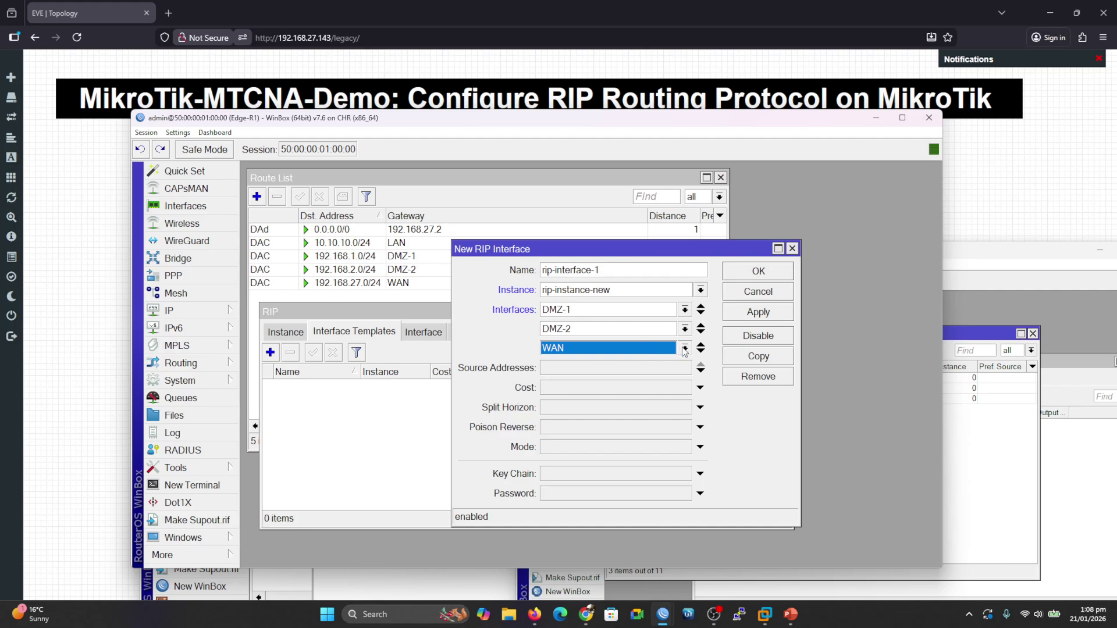
left_click(685, 348)
left_click(577, 387)
Examine Mikrotik1's links to DMZ-1, DMZ-2, the WAN and the switch, plus Mikrotik2's uplink, in the EVE topology.
left_click(68, 222)
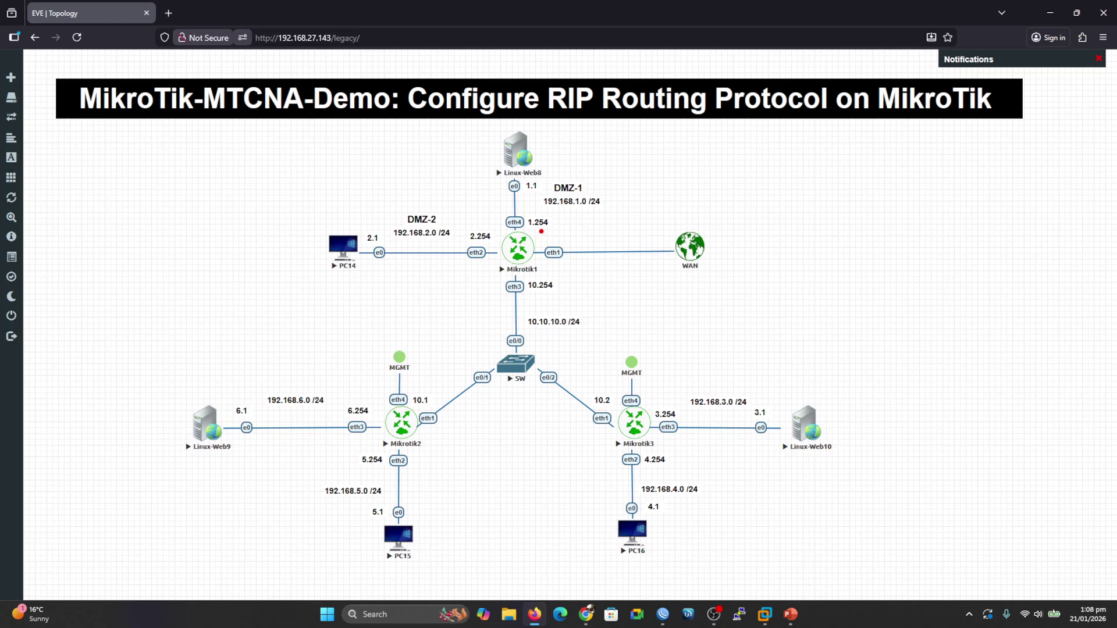
mouse_move(498, 228)
left_mouse_down()
mouse_move(492, 171)
mouse_move(472, 186)
left_mouse_up()
left_click_drag(478, 263, 349, 269)
mouse_move(559, 233)
left_mouse_down()
mouse_move(670, 230)
mouse_move(650, 219)
left_mouse_up()
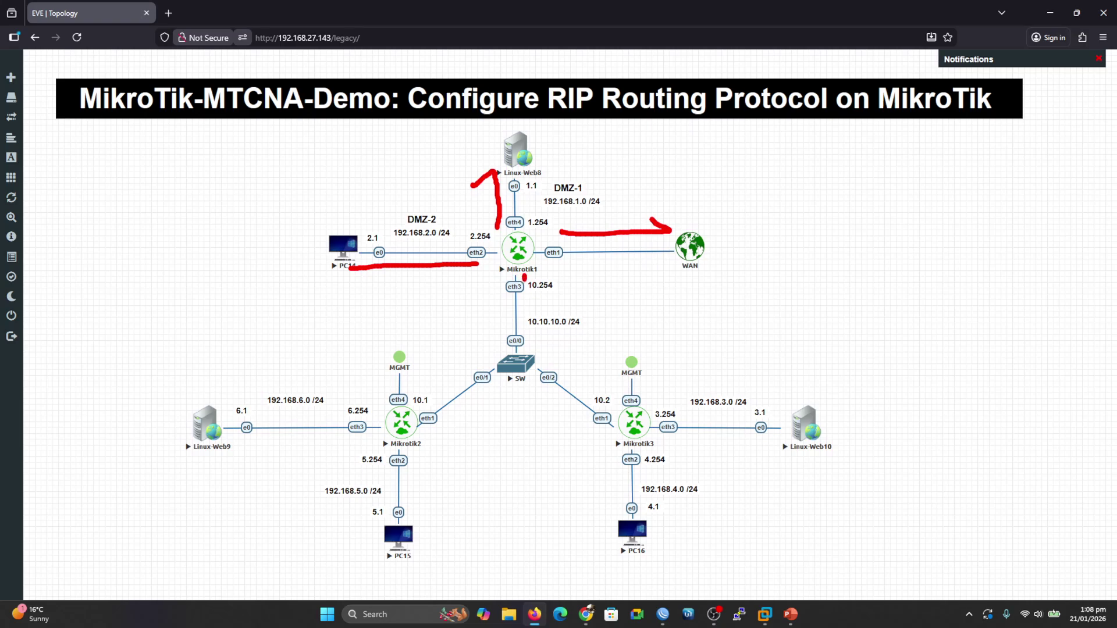
mouse_move(524, 275)
left_mouse_down()
mouse_move(528, 327)
mouse_move(543, 309)
mouse_move(499, 277)
mouse_move(487, 296)
left_mouse_up()
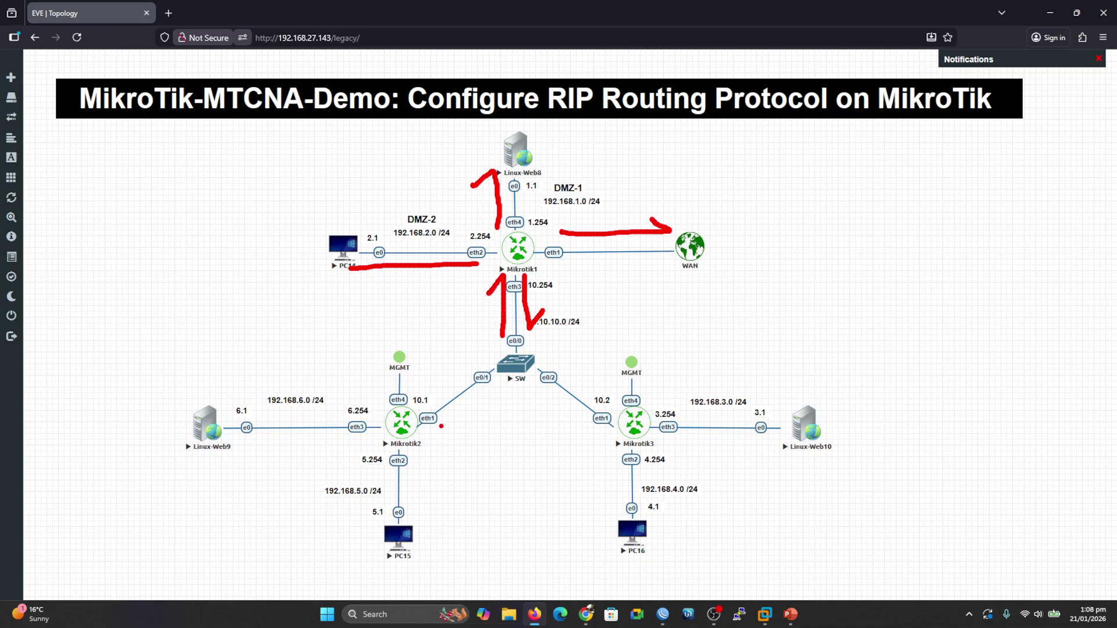
left_click_drag(437, 429, 495, 408)
mouse_move(420, 411)
left_mouse_down()
mouse_move(469, 361)
mouse_move(454, 361)
left_mouse_up()
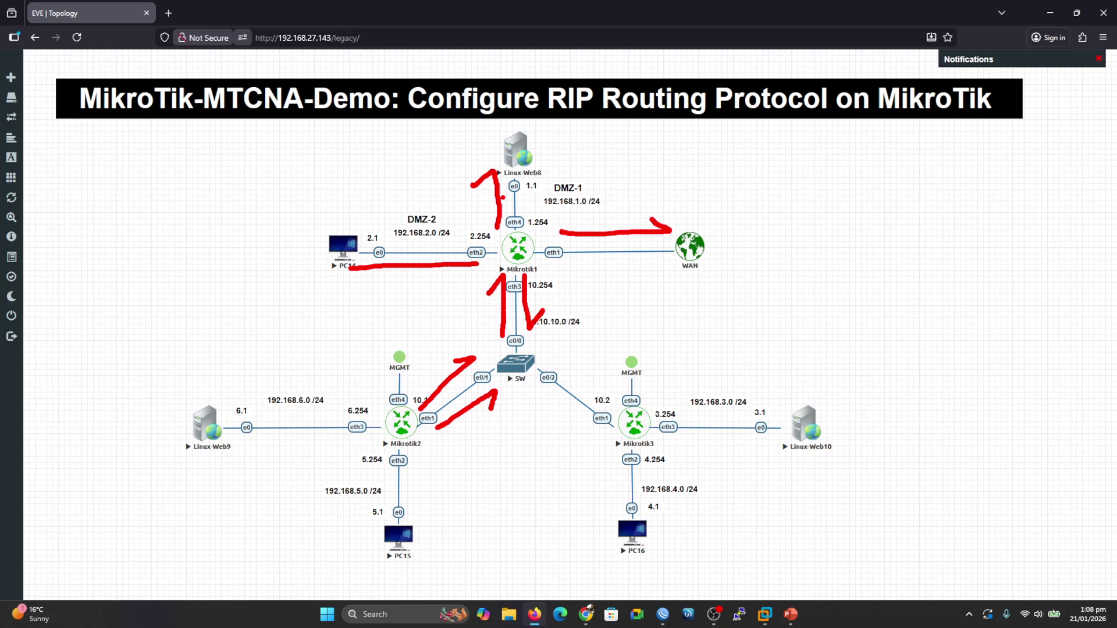
key("Escape")
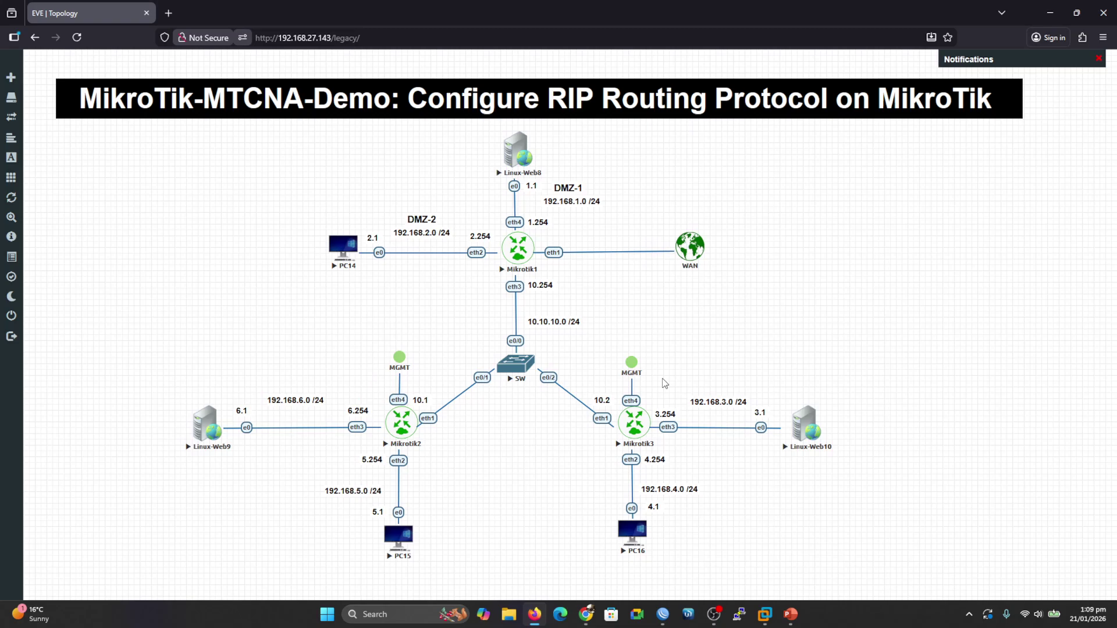
key("alt+Tab")
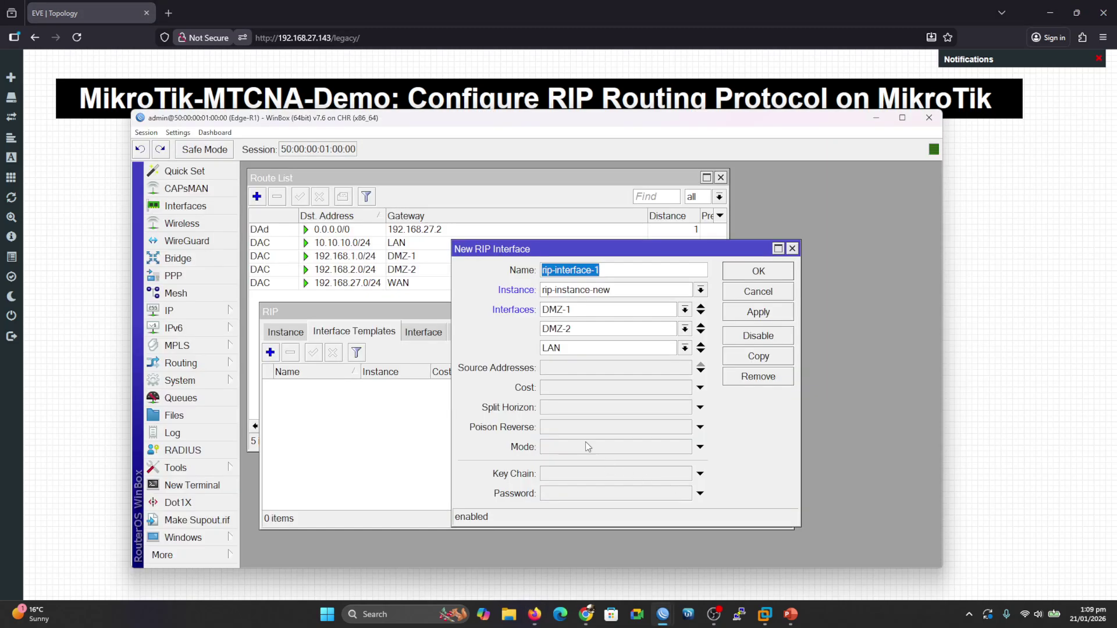
Reduce the new template's interfaces to LAN only and check Mikrotik1's link to the switch in the topology.
left_click(685, 310)
left_click(553, 347)
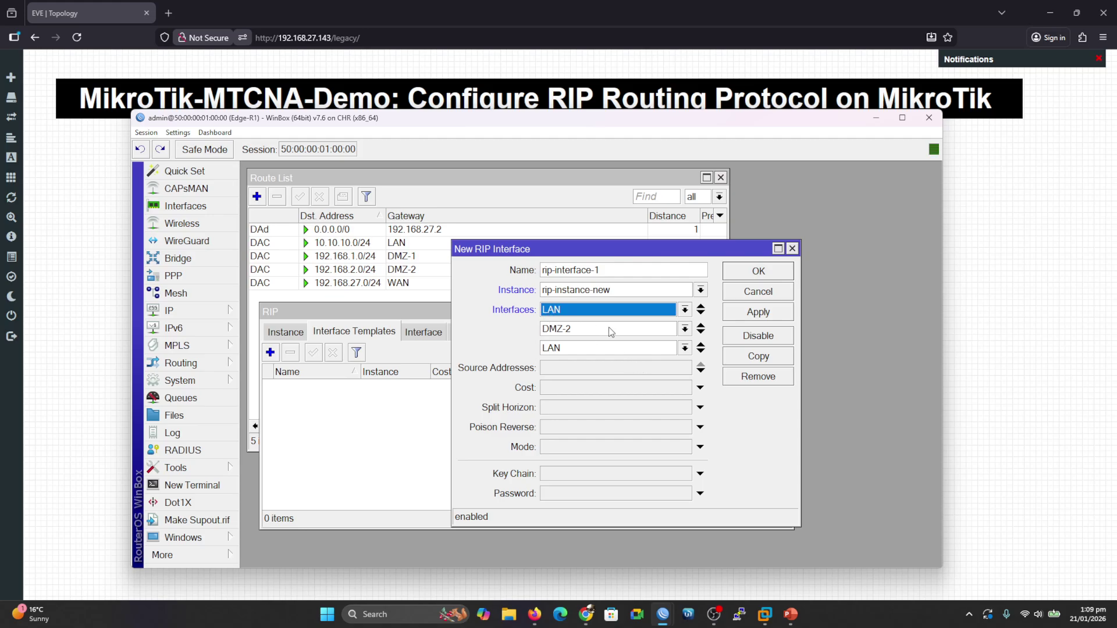
left_click(701, 324)
left_click(700, 324)
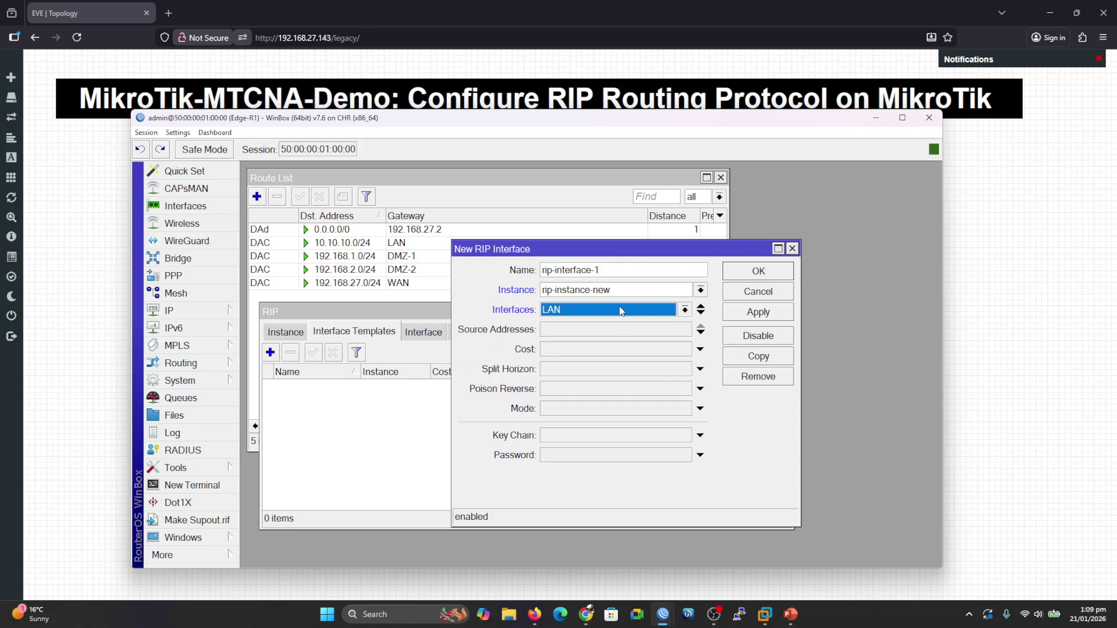
left_click(45, 285)
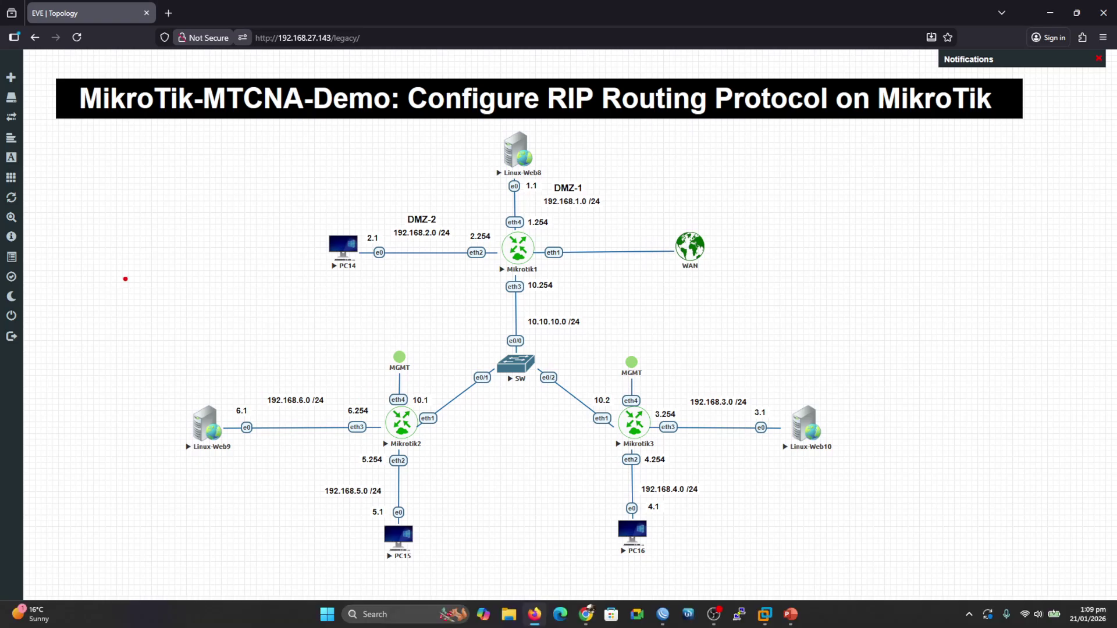
mouse_move(530, 303)
left_mouse_down()
mouse_move(533, 312)
mouse_move(549, 299)
mouse_move(496, 299)
mouse_move(557, 296)
mouse_move(537, 269)
mouse_move(518, 270)
left_mouse_up()
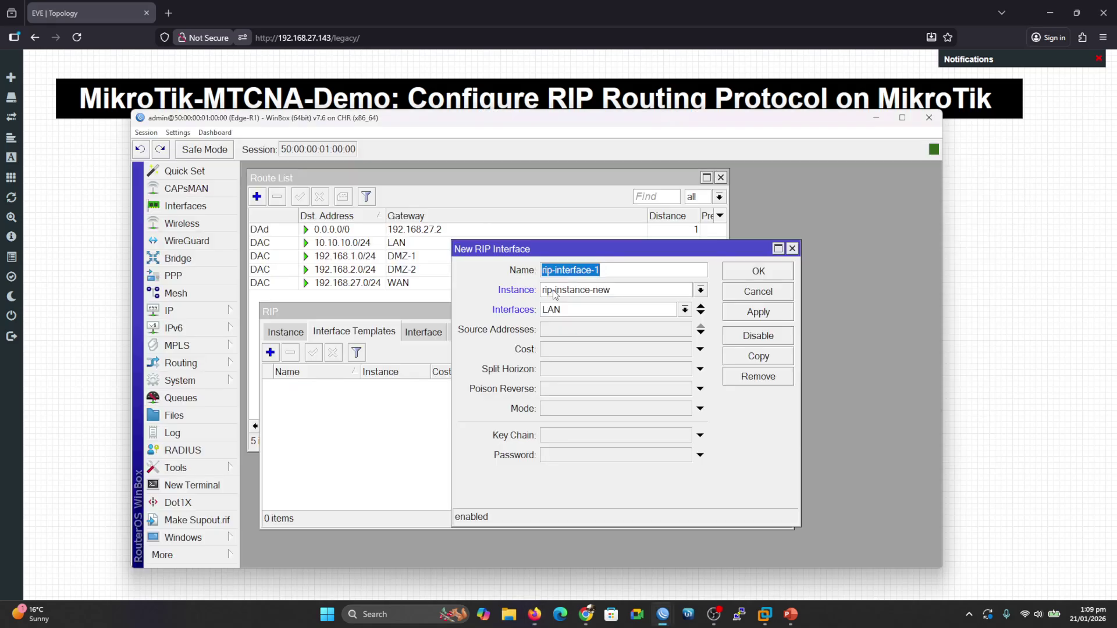
Explicitly disable Split Horizon in the new RIP interface template.
left_click(554, 371)
left_click(546, 369)
left_click(545, 369)
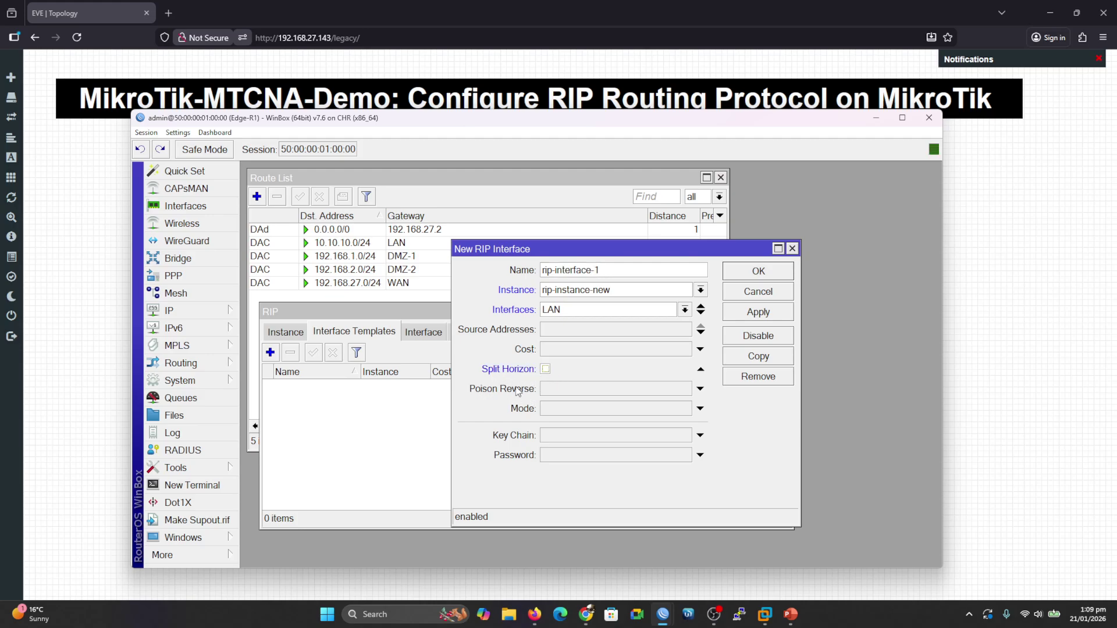
left_click(647, 406)
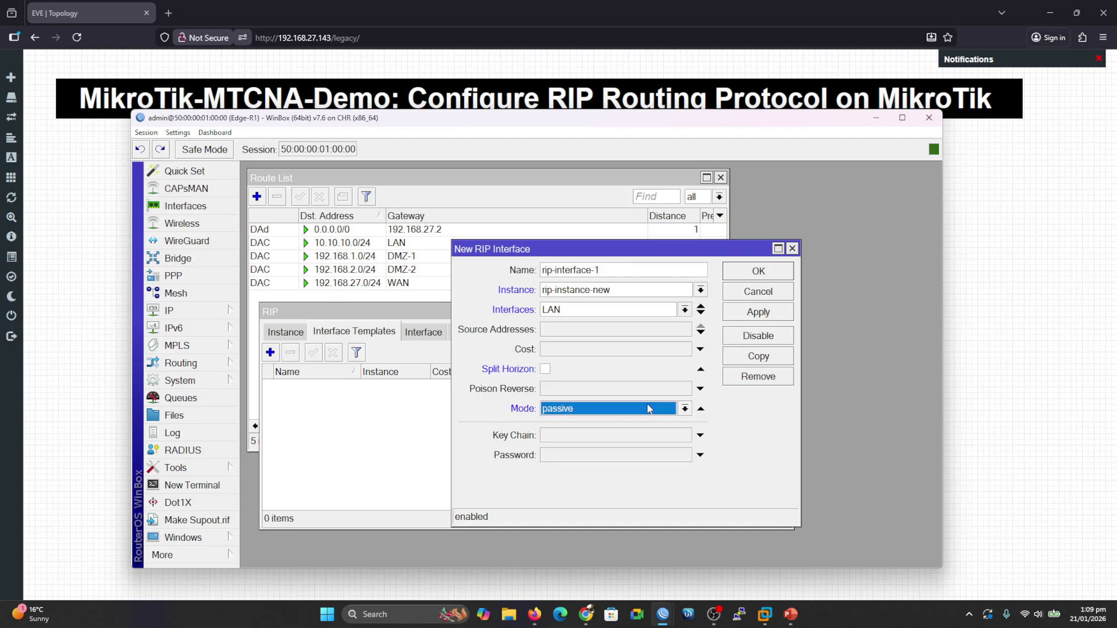
left_click(688, 409)
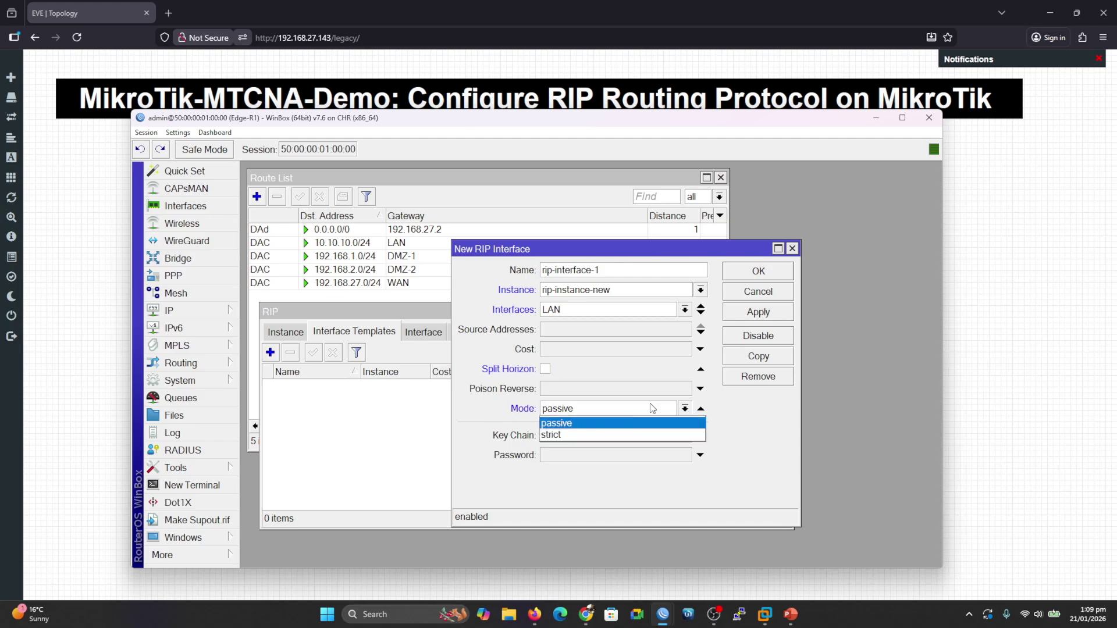
left_click(686, 409)
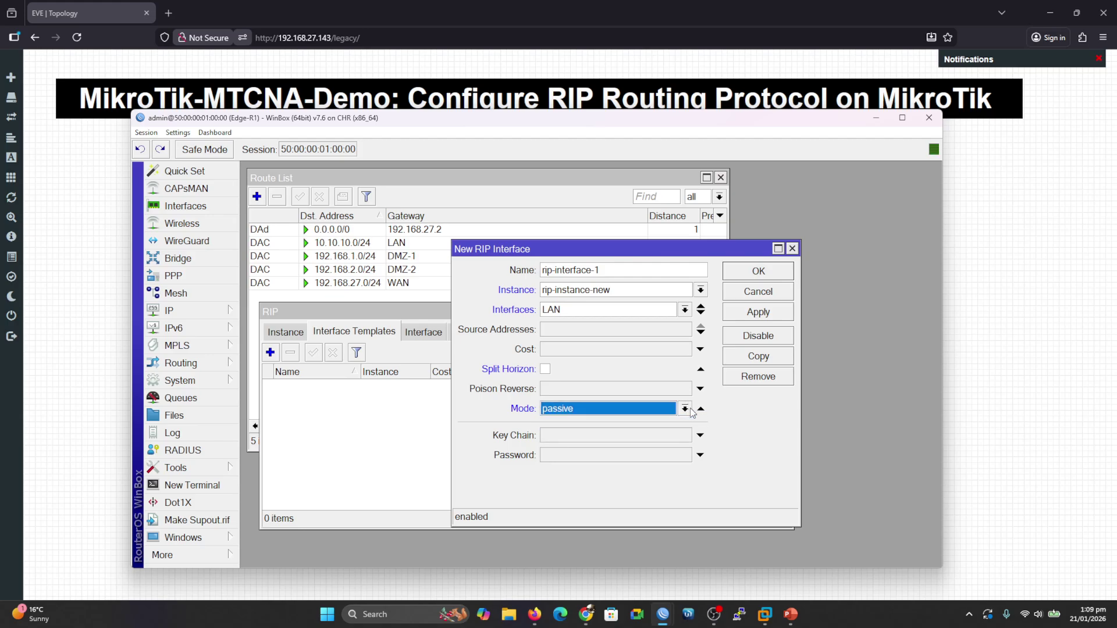
left_click(701, 409)
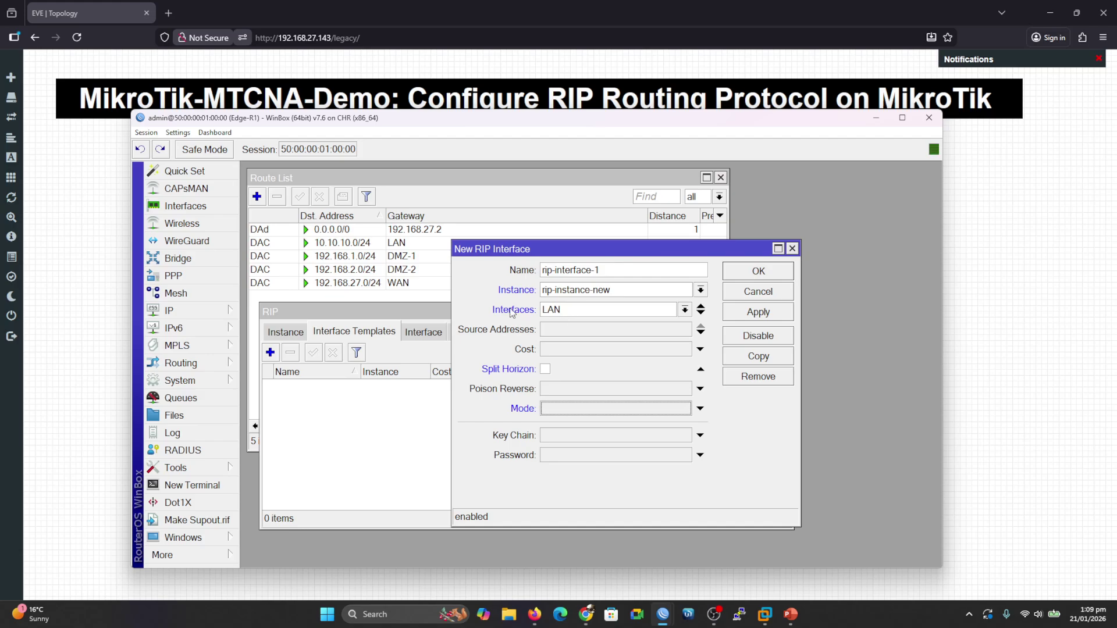
Apply and save the rip-interface-1 template on Edge-R1.
left_click(743, 316)
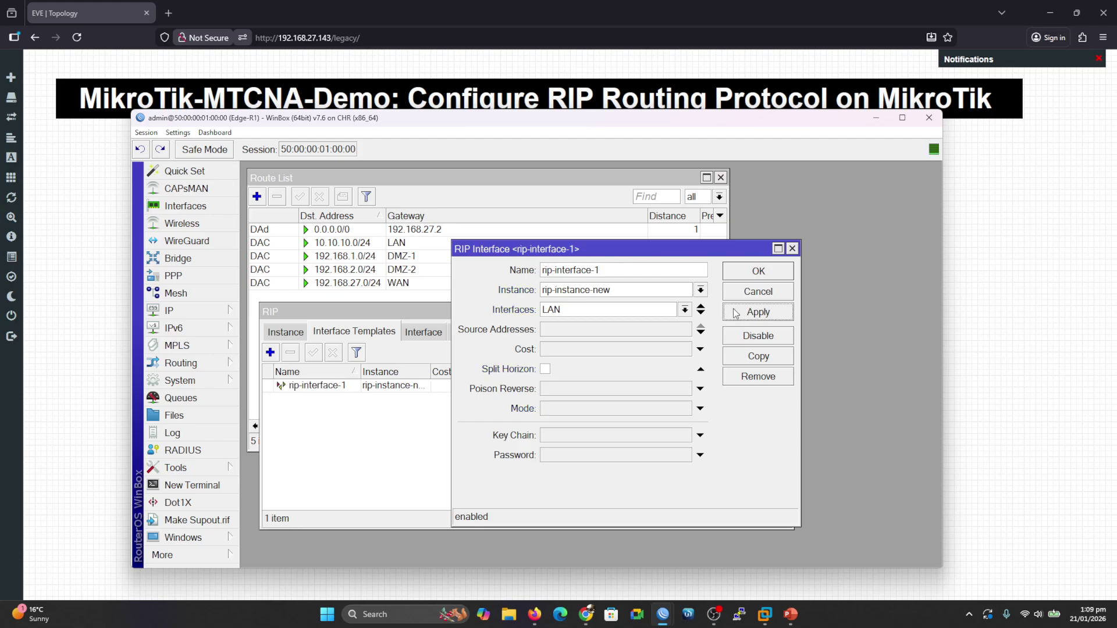
left_click(759, 272)
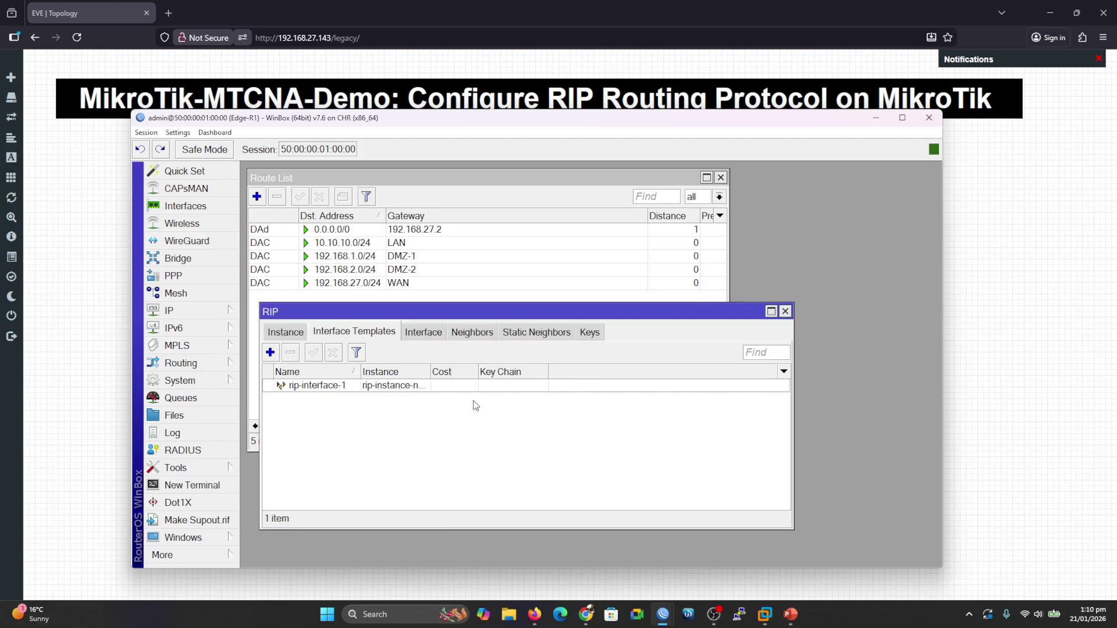
Check Edge-R1's active RIP interfaces, neighbors and static neighbors, and return to the interface templates.
left_click(427, 334)
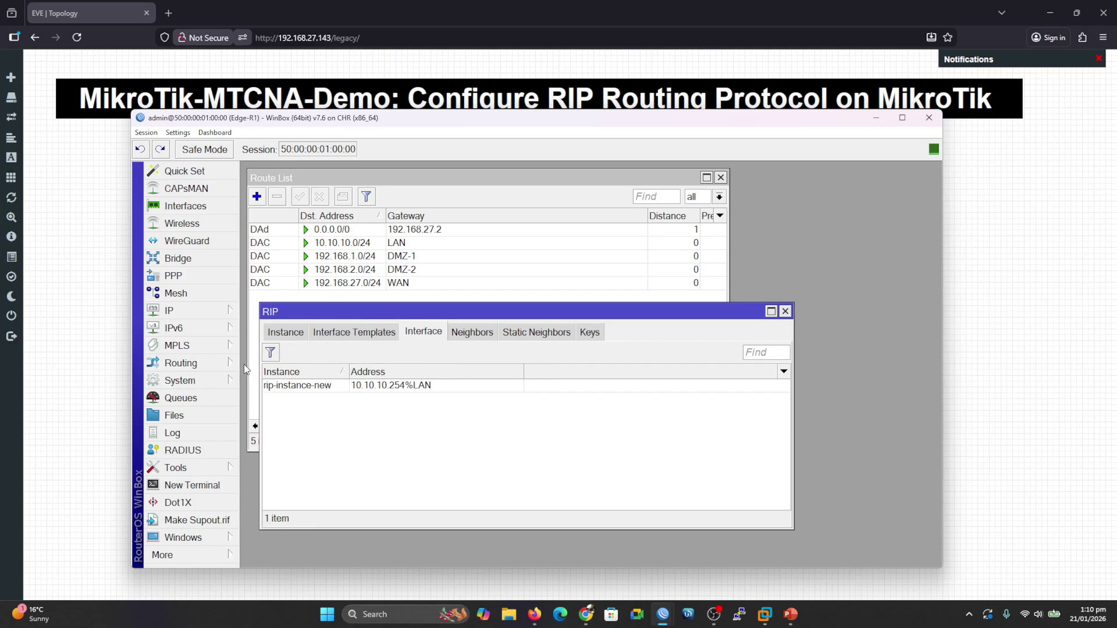
left_click(480, 338)
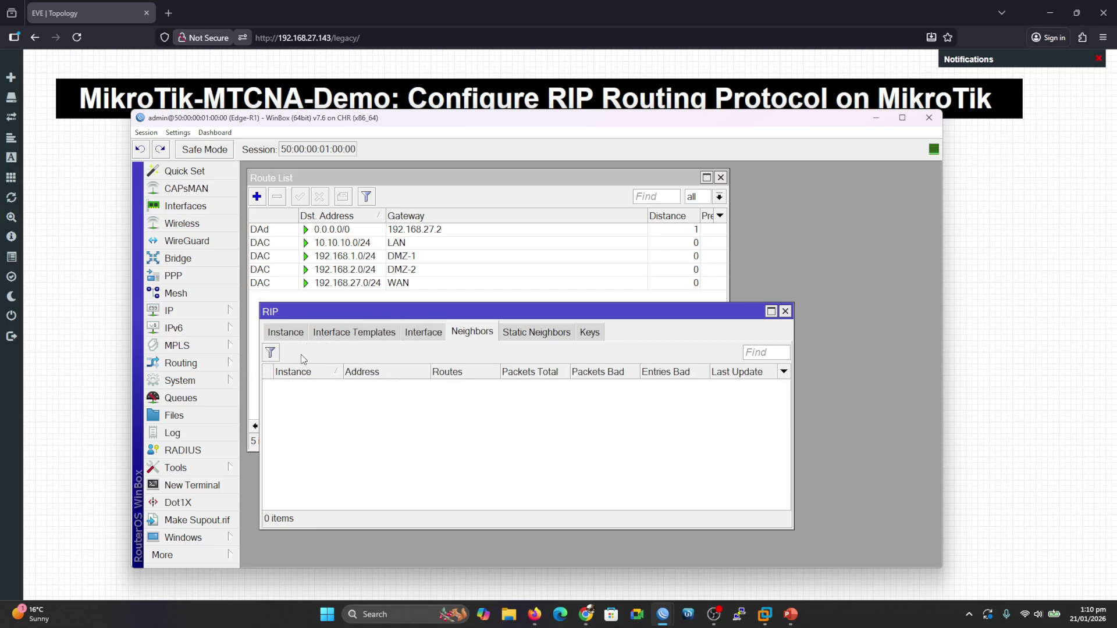
left_click(558, 335)
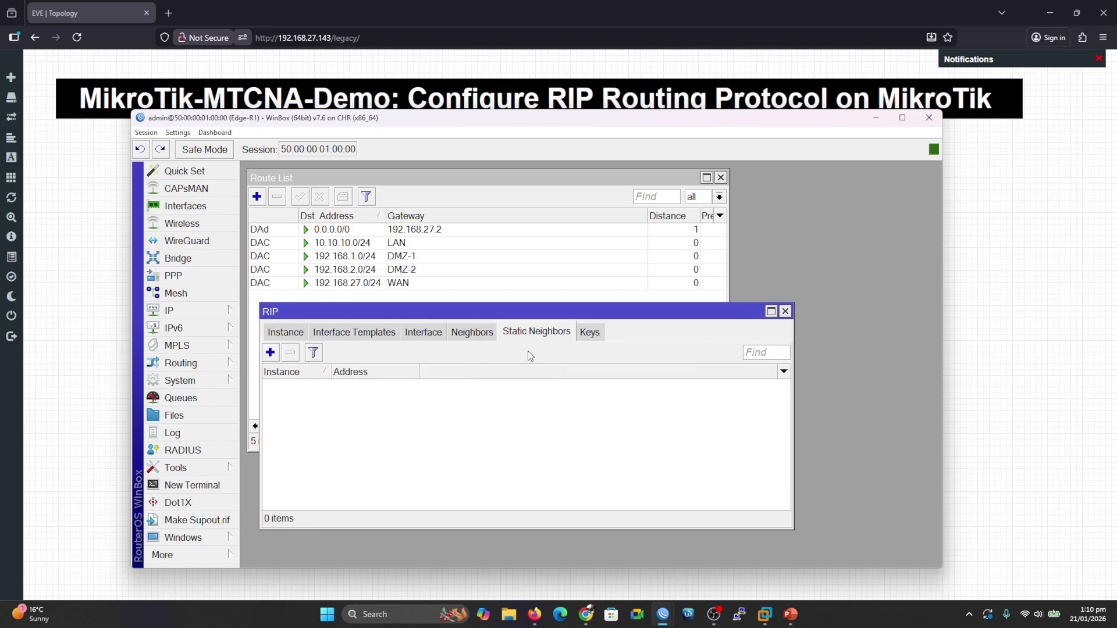
left_click(373, 333)
left_click(476, 331)
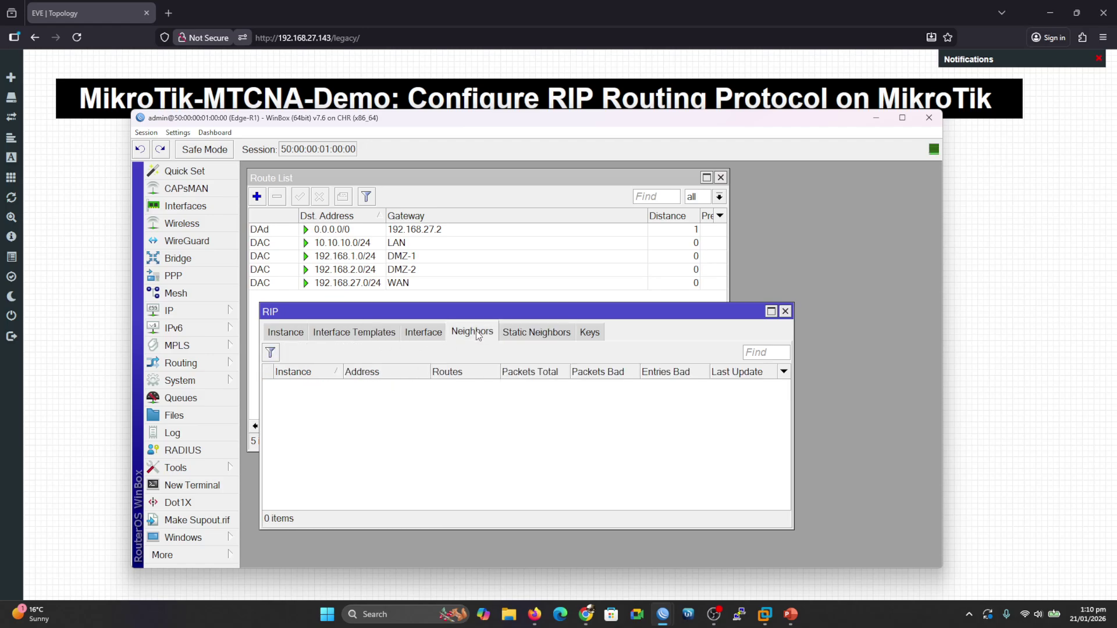
left_click(346, 335)
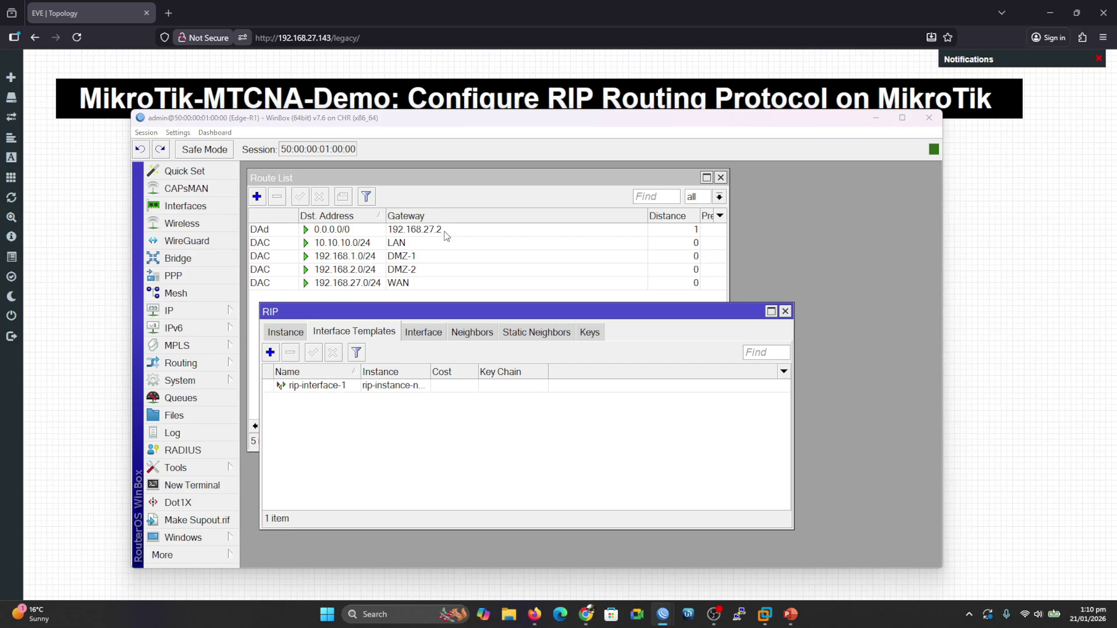
Switch to the MikroTik-R2 WinBox session and minimize the Edge-R1 window.
key("alt+Tab")
key("alt+Tab")
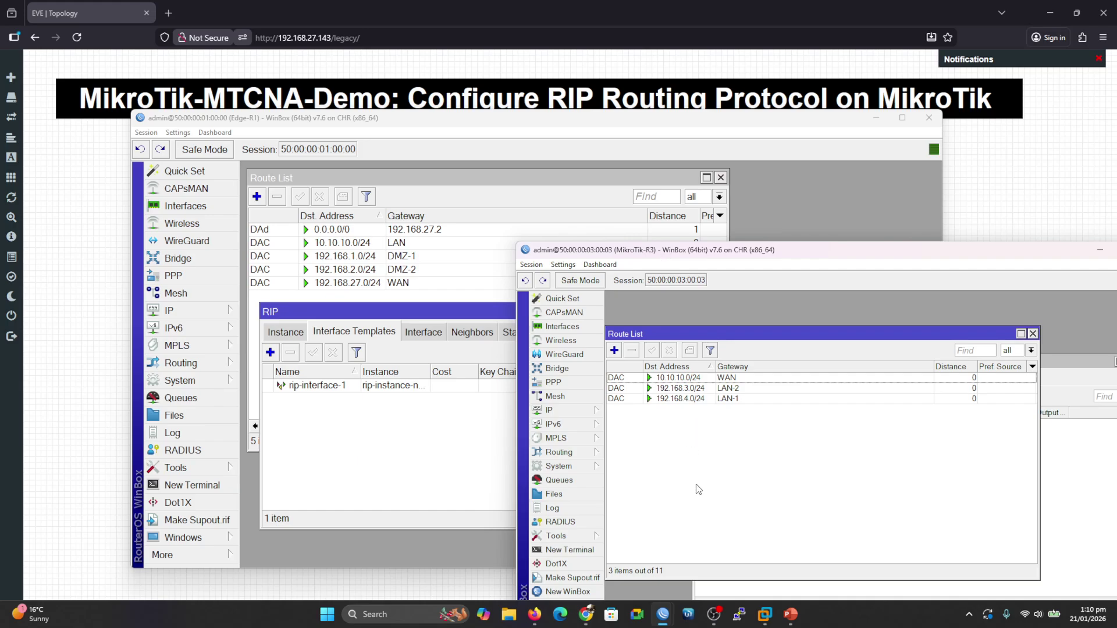
mouse_move(667, 619)
left_click(668, 576)
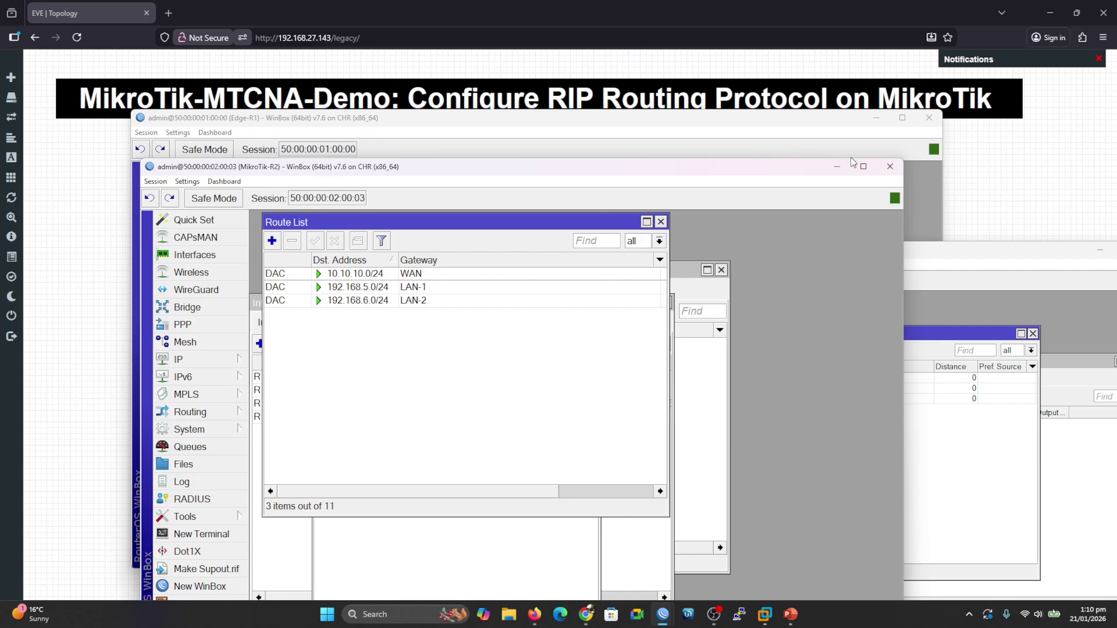
left_click(840, 167)
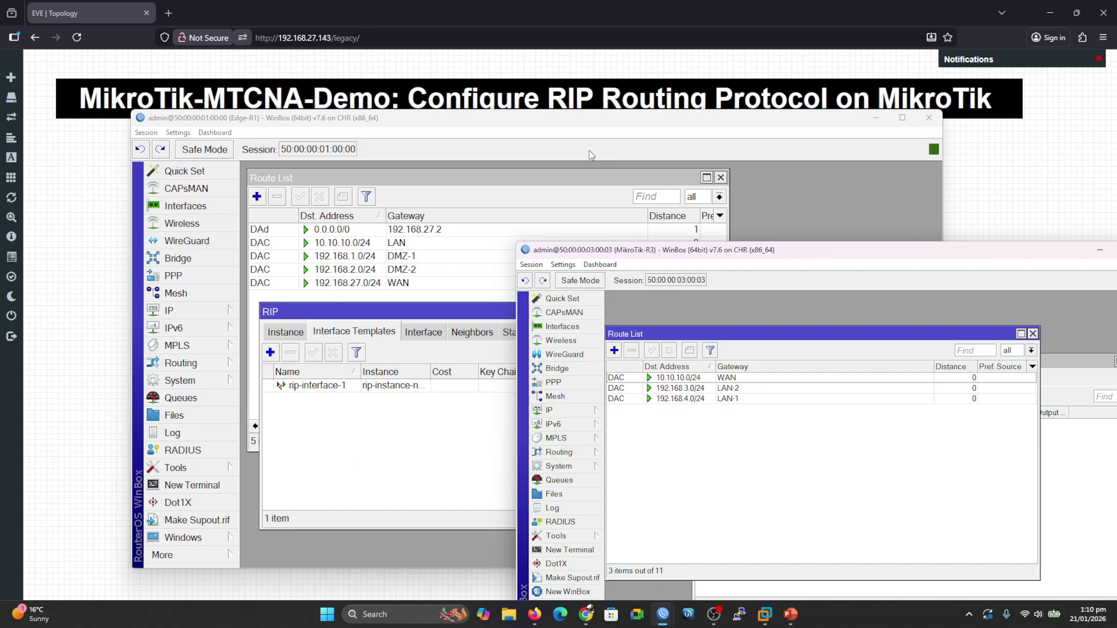
mouse_move(664, 616)
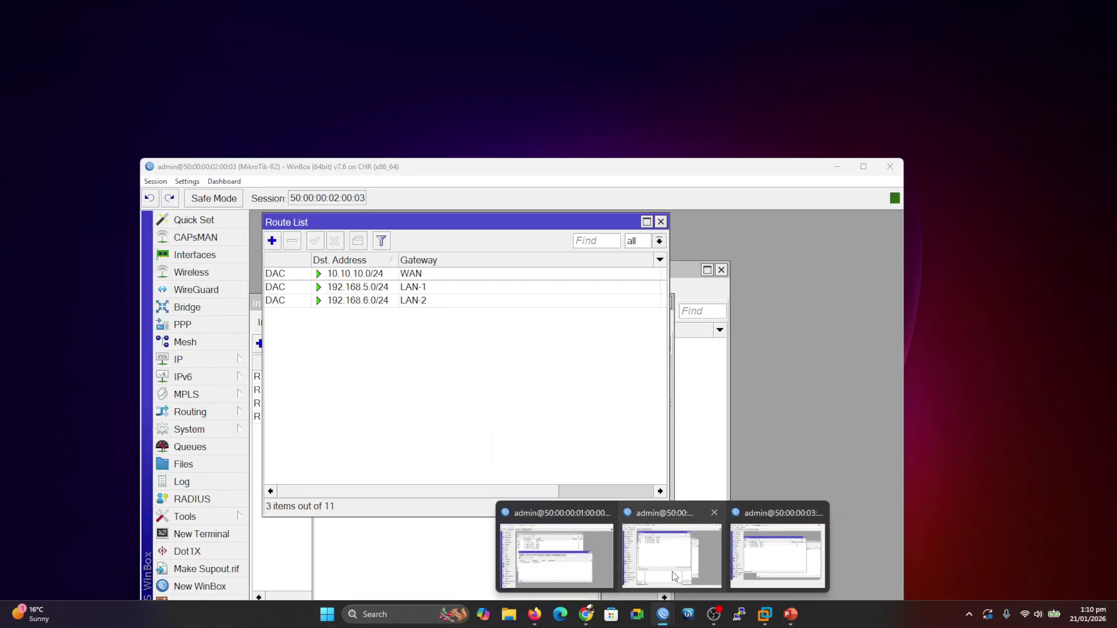
left_click(675, 576)
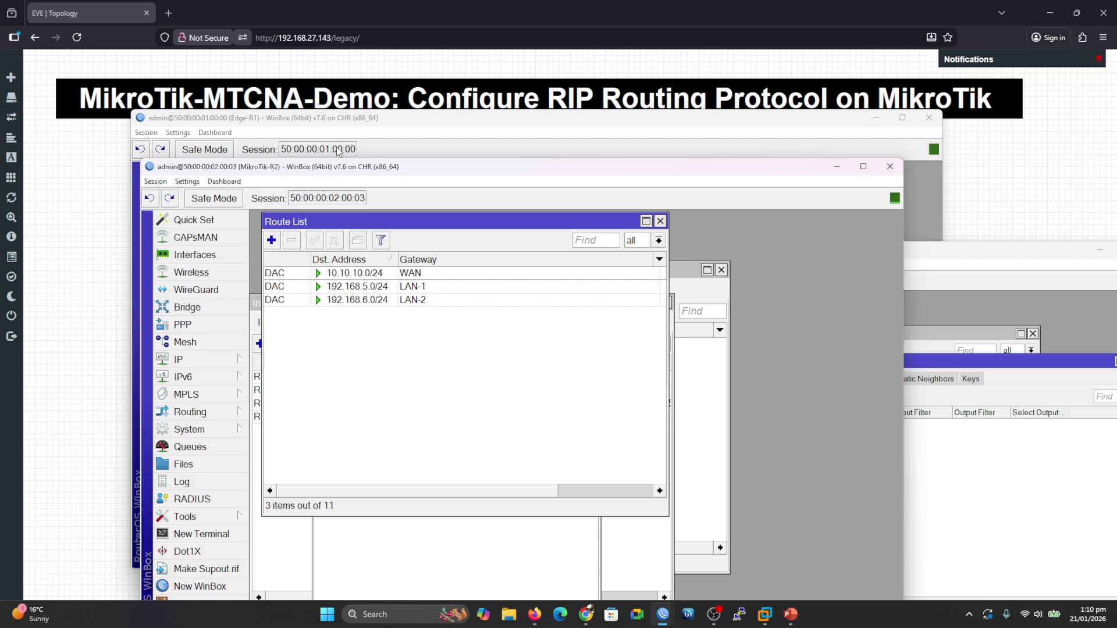
left_click(877, 121)
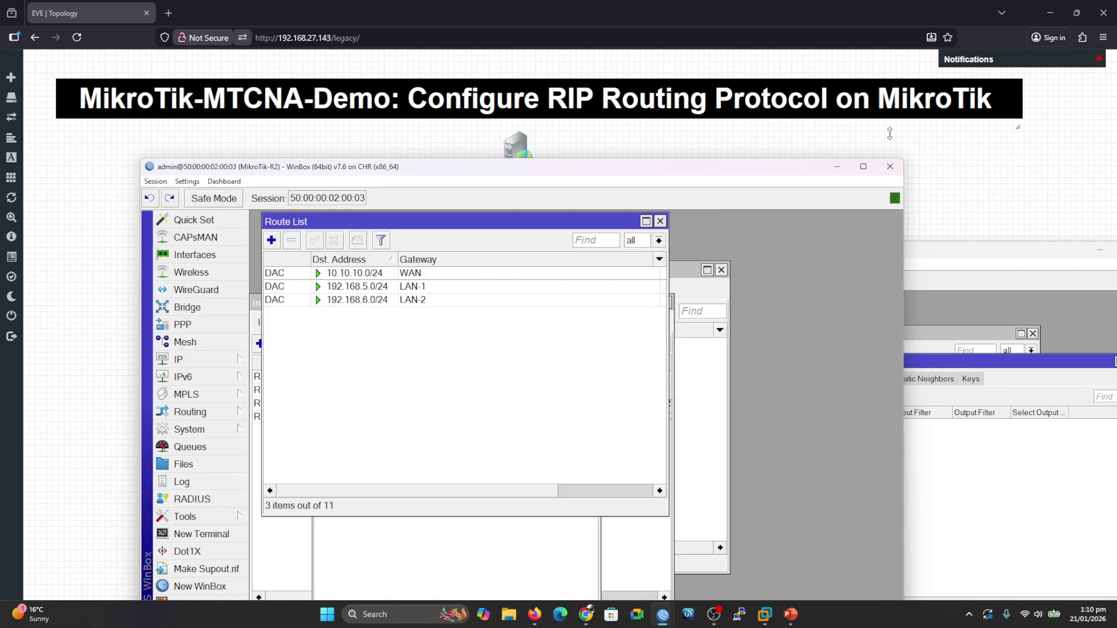
Minimize the remaining background WinBox window and examine MikroTik-R2's links in the topology diagram.
left_click(1019, 262)
left_click(1099, 254)
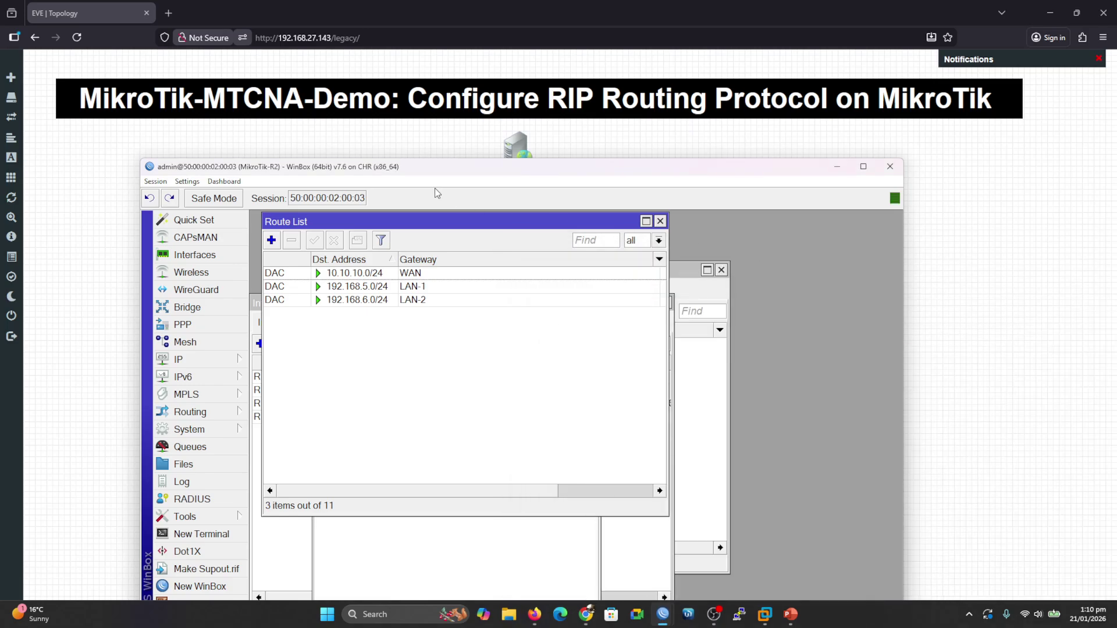
left_click_drag(285, 167, 682, 214)
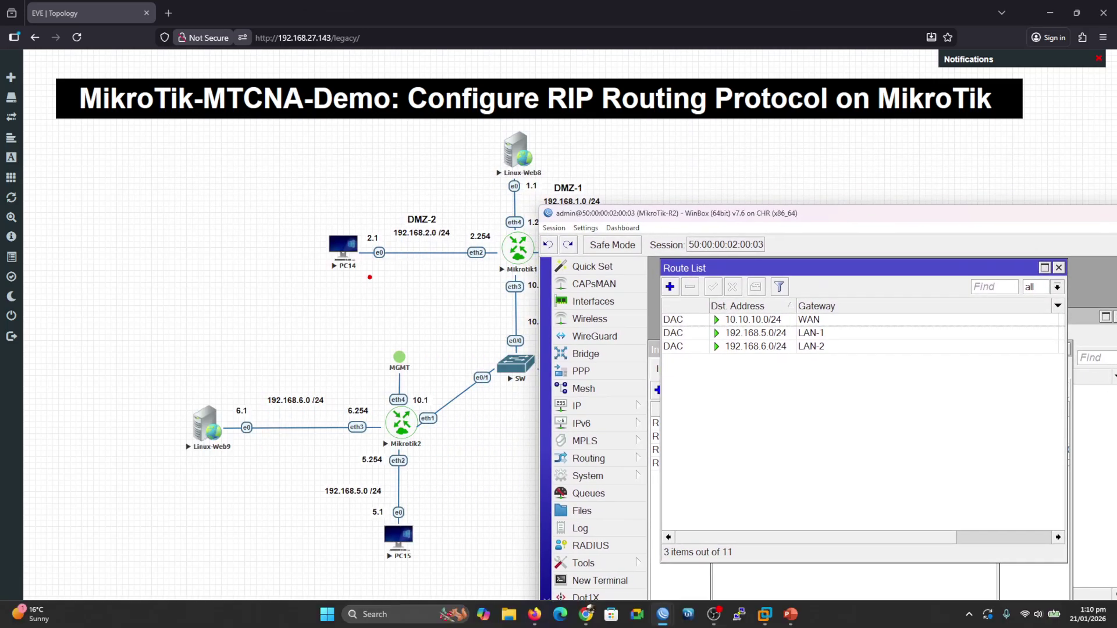
left_click_drag(421, 456, 453, 433)
key("Escape")
left_click_drag(732, 226, 518, 151)
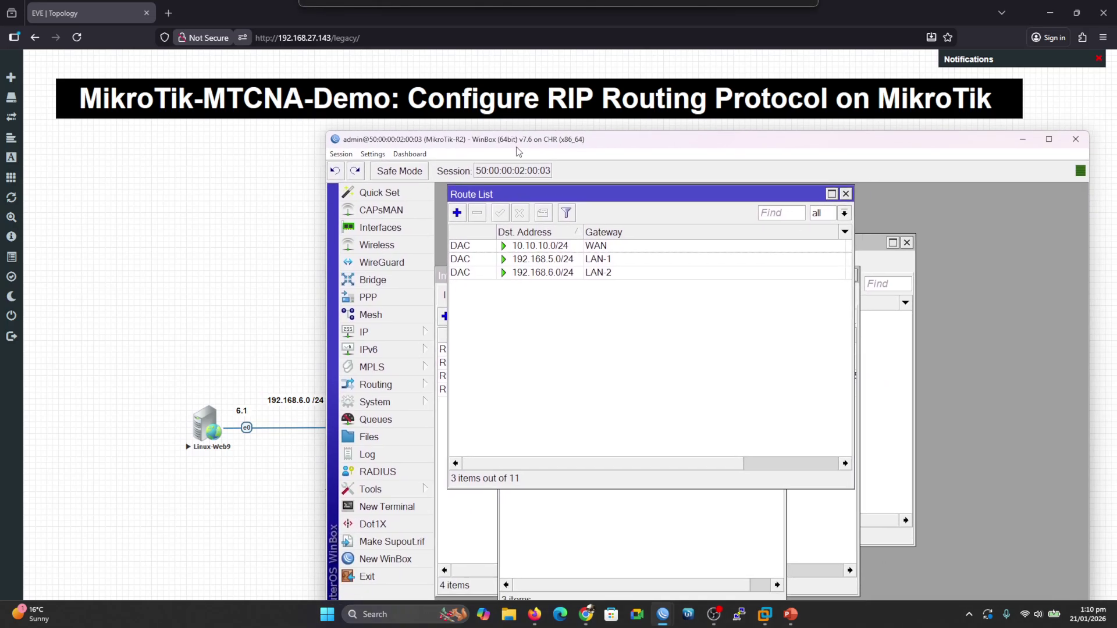
Start a new RIP instance on MikroTik-R2 named rip-instance-new with VRF main.
left_click(373, 384)
left_click(461, 507)
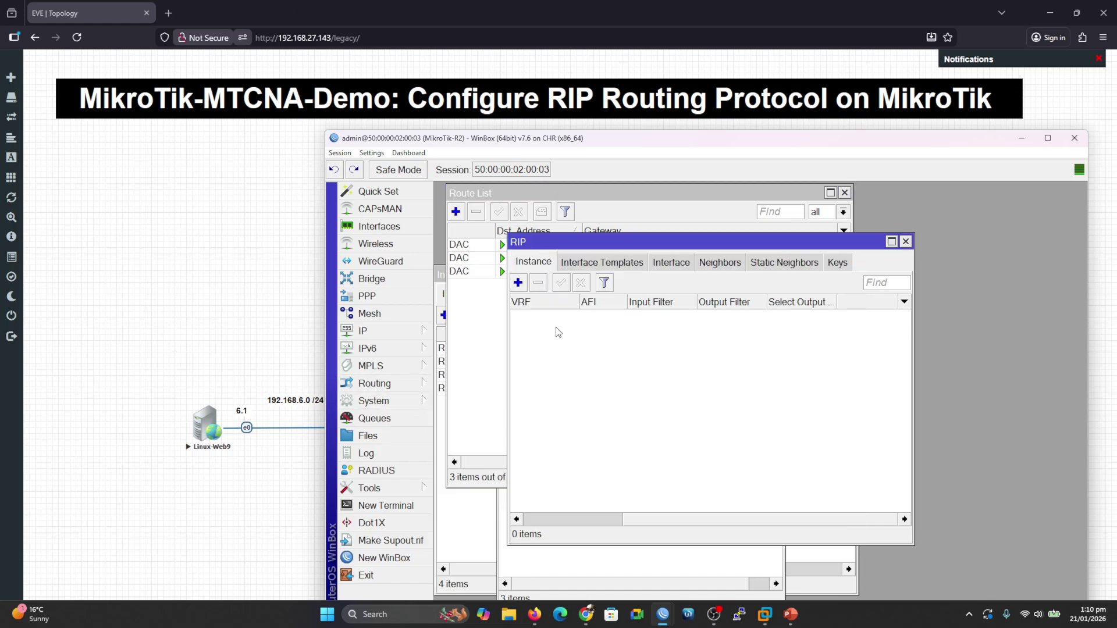
left_click(518, 283)
left_click(620, 314)
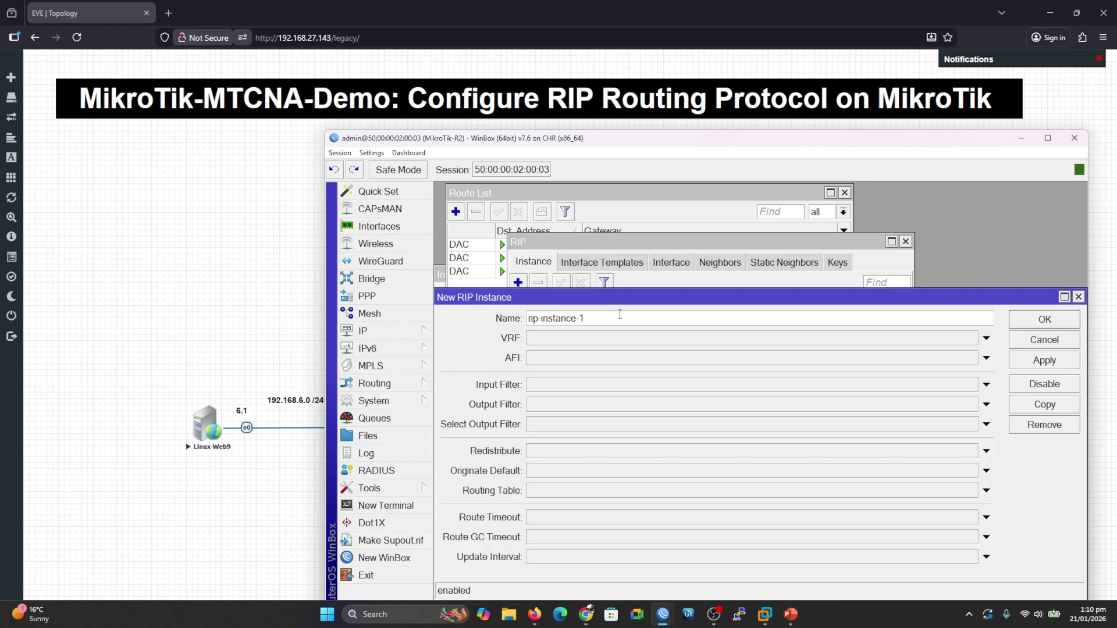
type("new")
left_click(579, 341)
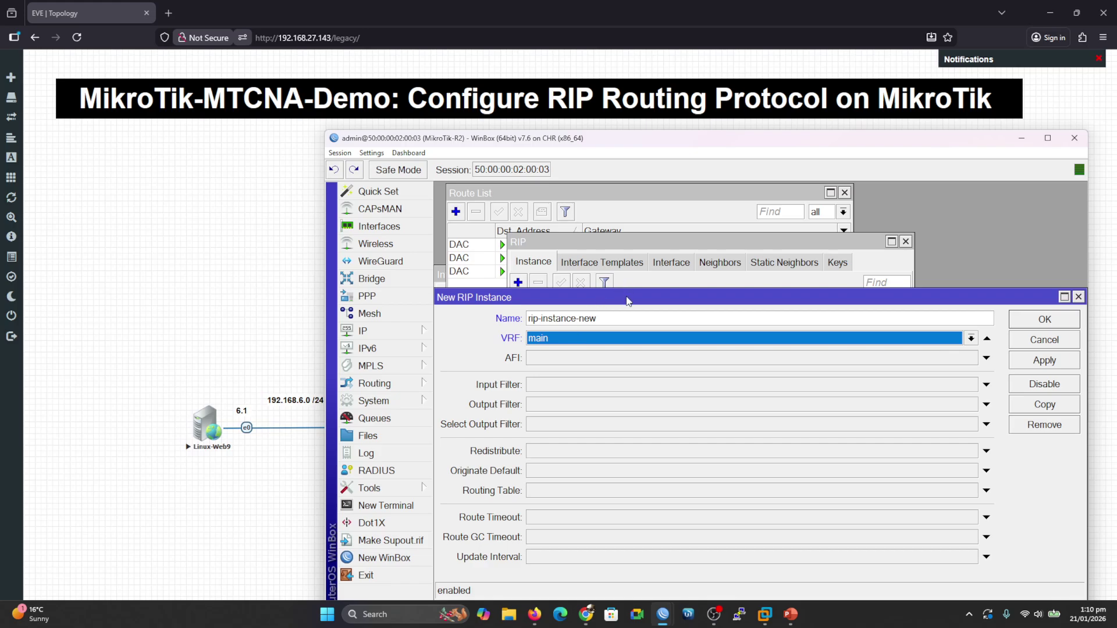
Set the new MikroTik-R2 RIP instance to redistribute only connected routes and save it.
left_click_drag(626, 296, 626, 225)
left_click(541, 384)
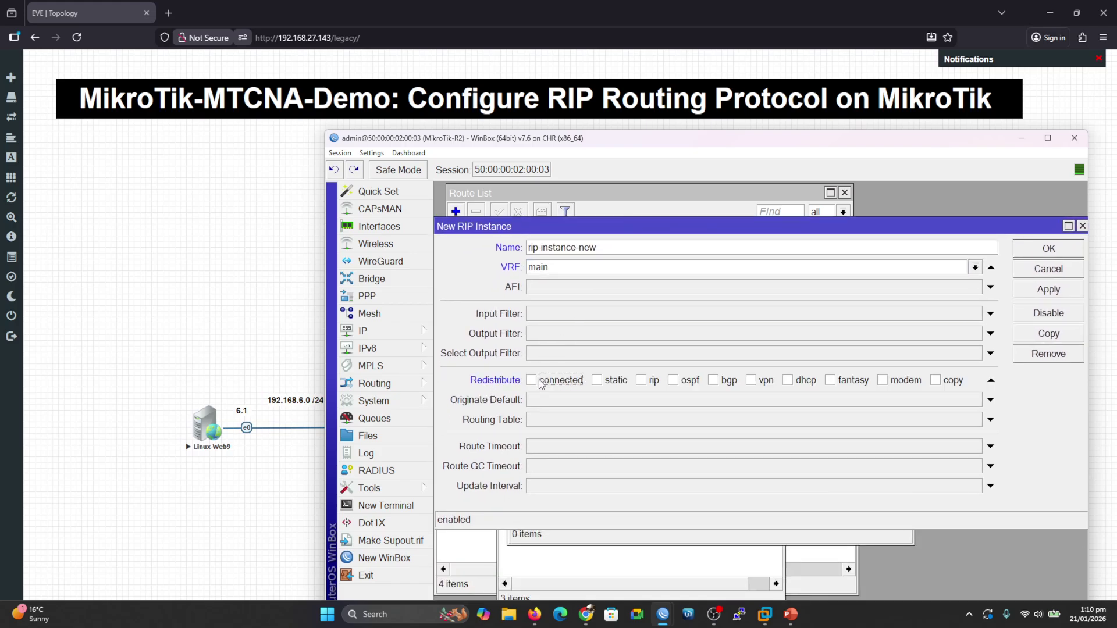
left_click(540, 384)
left_click(602, 384)
left_click(642, 382)
left_click(642, 382)
left_click(601, 382)
left_click(1053, 247)
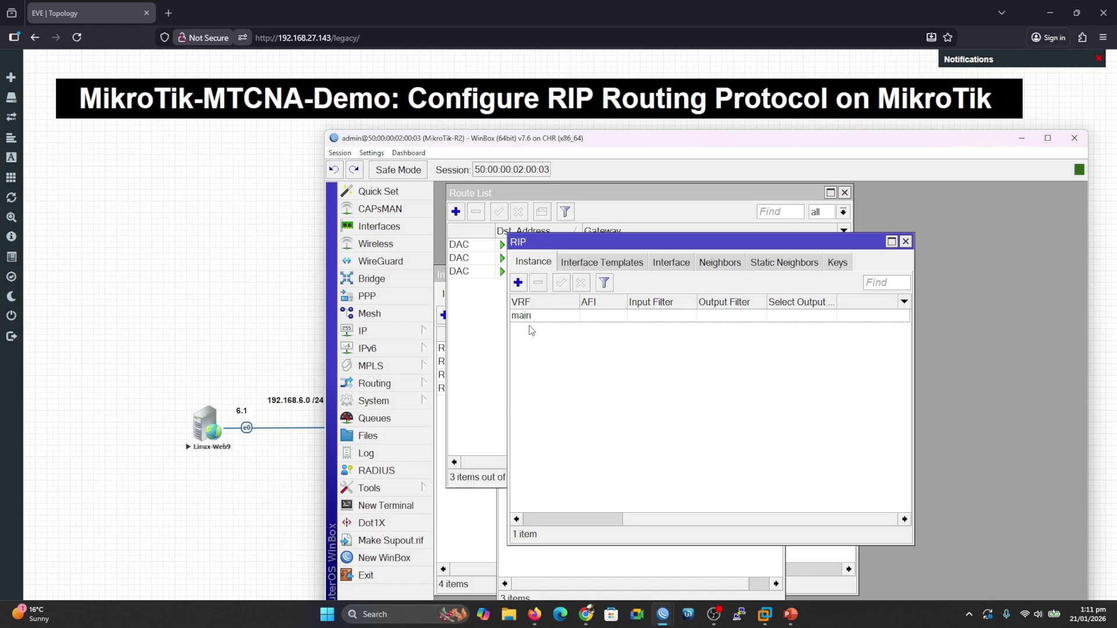
Start a RIP interface template on MikroTik-R2 for rip-instance-new with WAN as its interface.
left_click(614, 265)
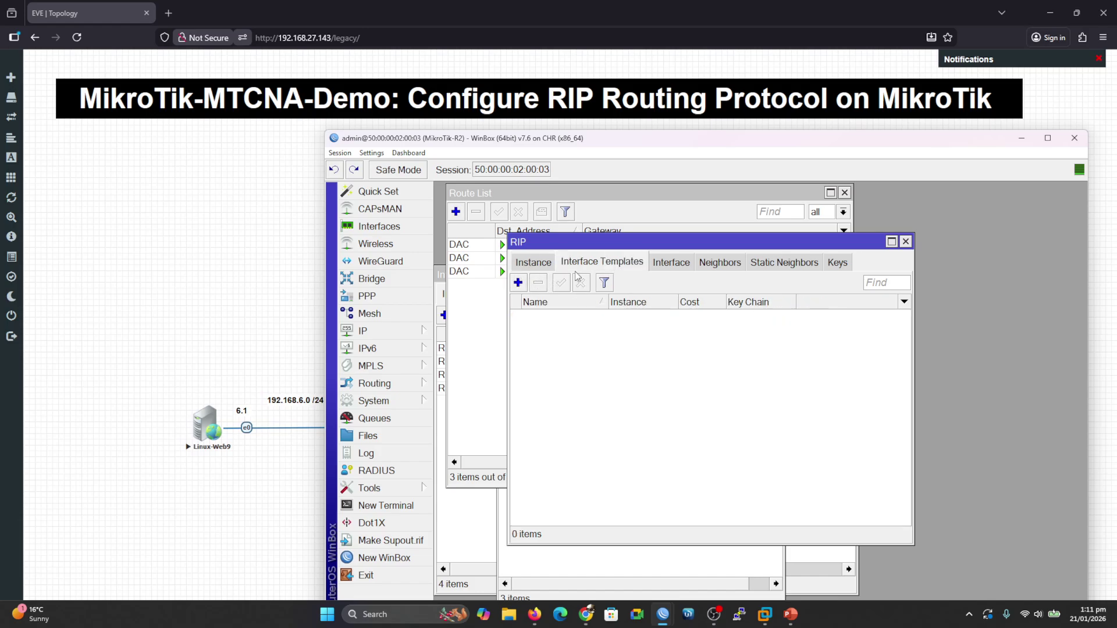
left_click(518, 283)
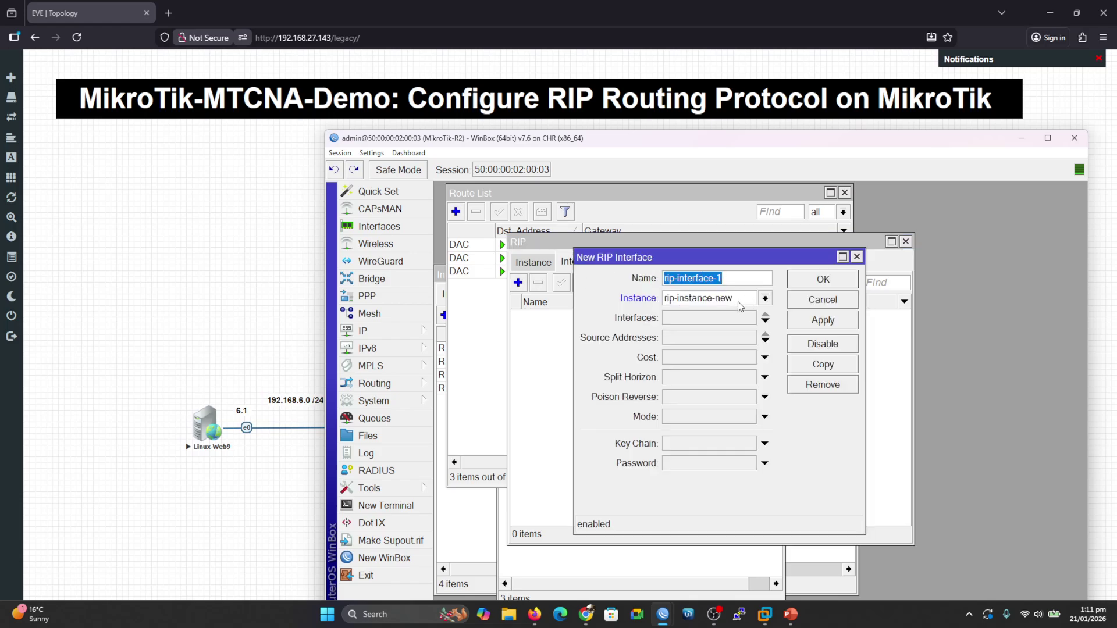
left_click(754, 320)
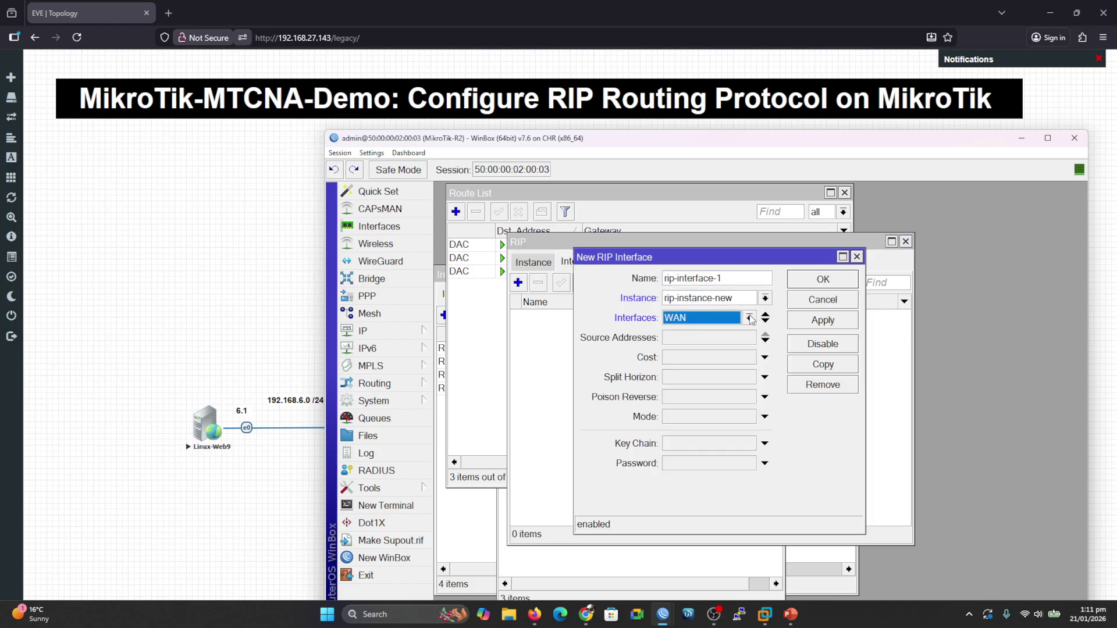
left_click(750, 319)
left_click(750, 320)
Check MikroTik-R2's uplink to the switch in the topology, then apply and save the WAN interface template.
left_click(302, 258)
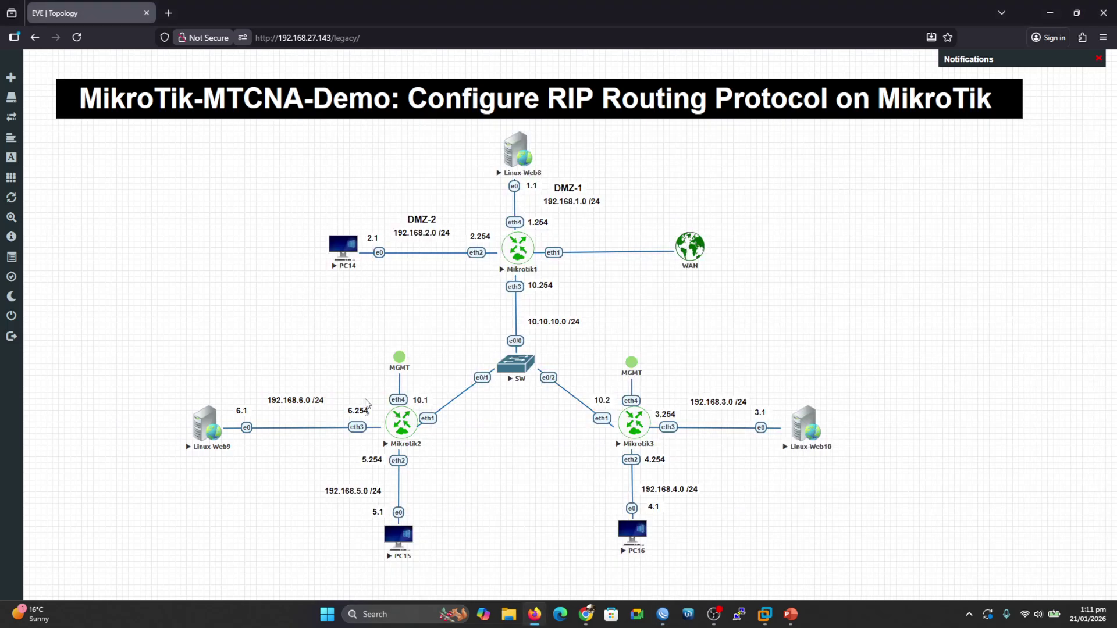
left_click_drag(426, 435, 477, 400)
key("alt+Tab")
key("alt+Tab")
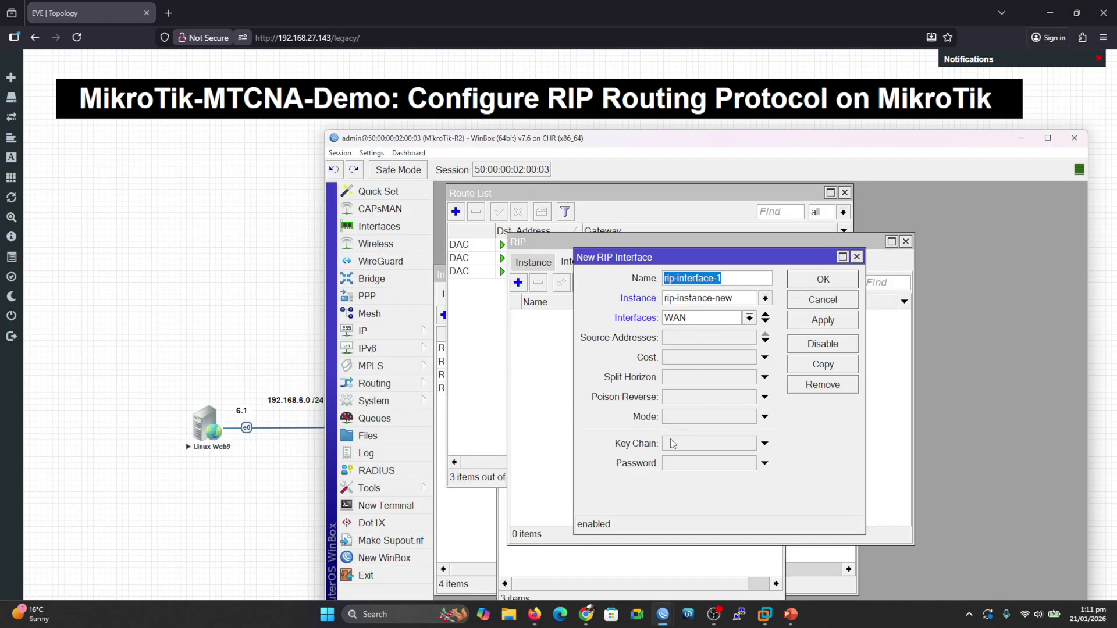
left_click(805, 322)
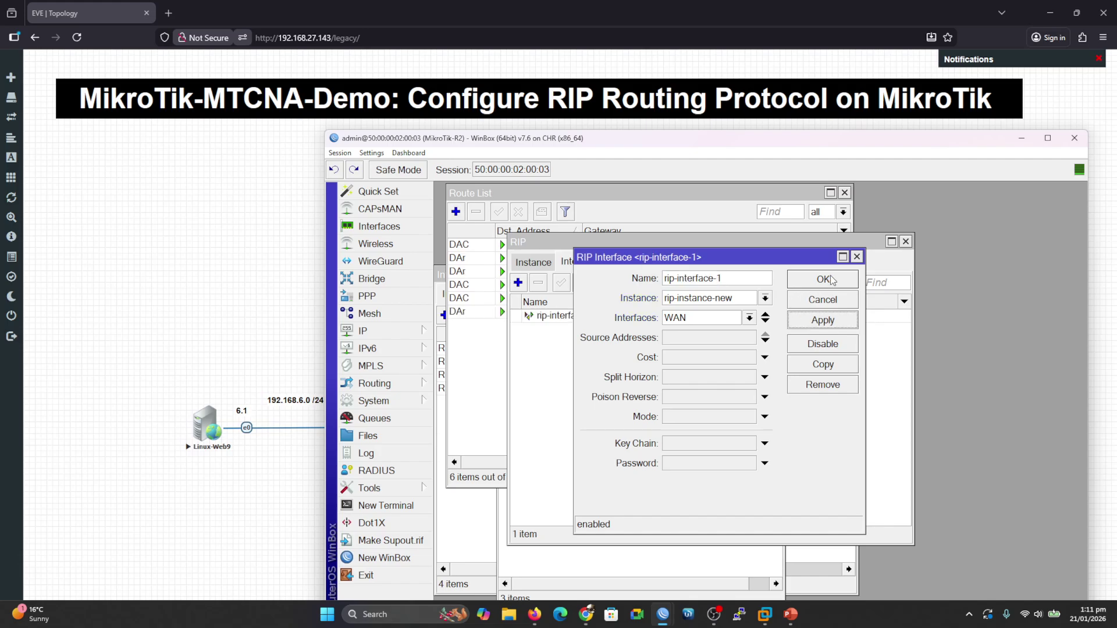
left_click(832, 279)
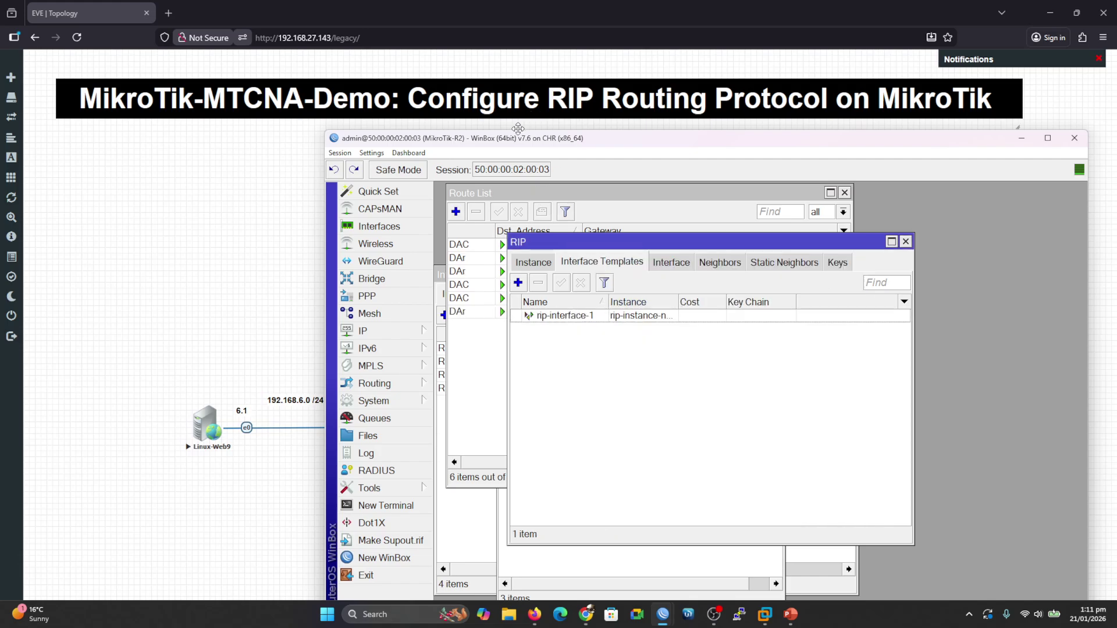
Minimize the MikroTik-R2 window and switch to the MikroTik-R3 WinBox session.
left_click_drag(512, 140, 407, 152)
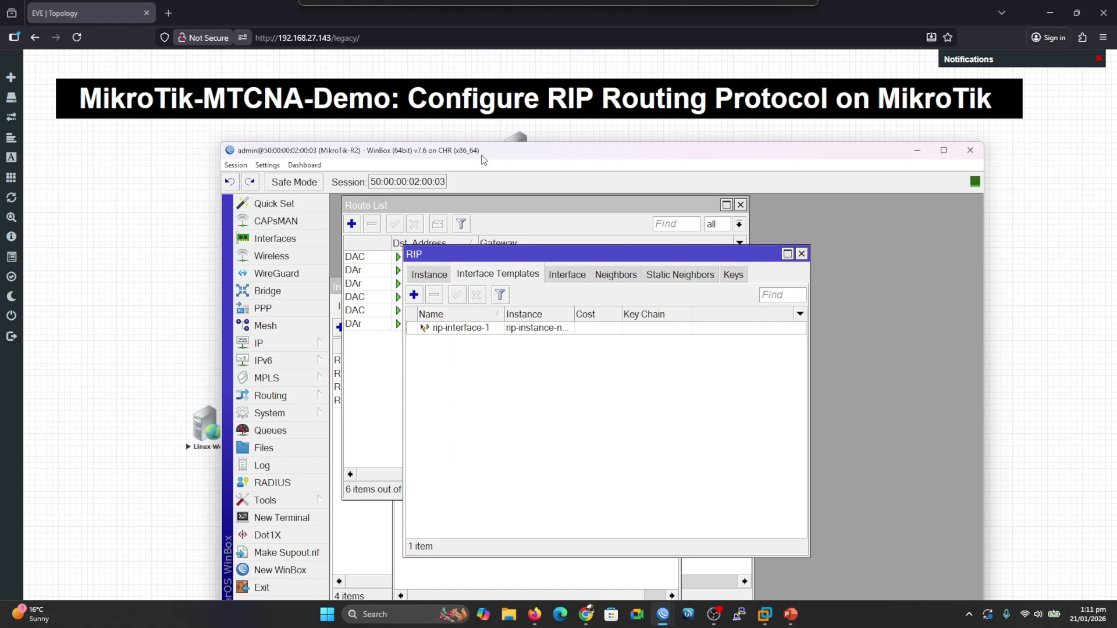
left_click(915, 152)
mouse_move(664, 613)
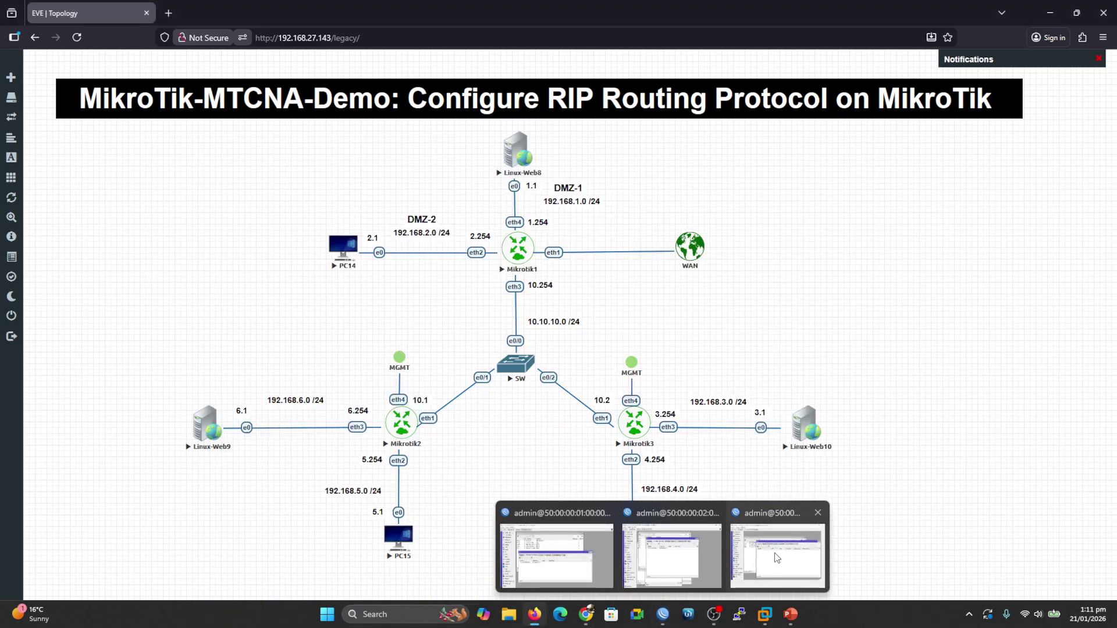
left_click(774, 558)
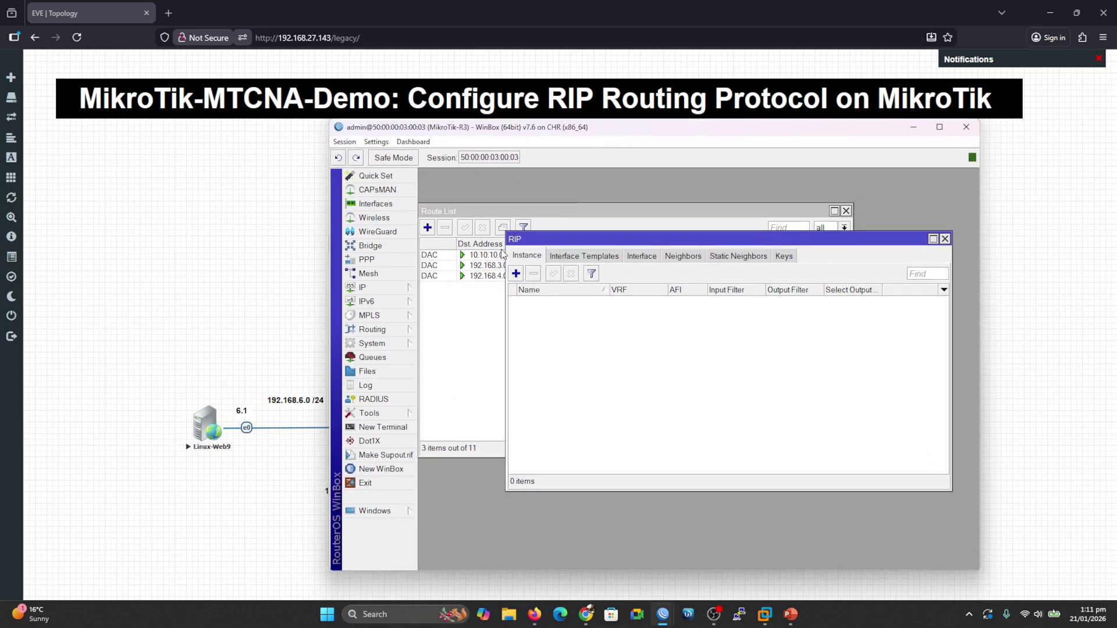
Create a RIP instance named rip-instance-new on MikroTik-R3 with VRF main, redistributing connected routes.
left_click(515, 273)
left_click(599, 258)
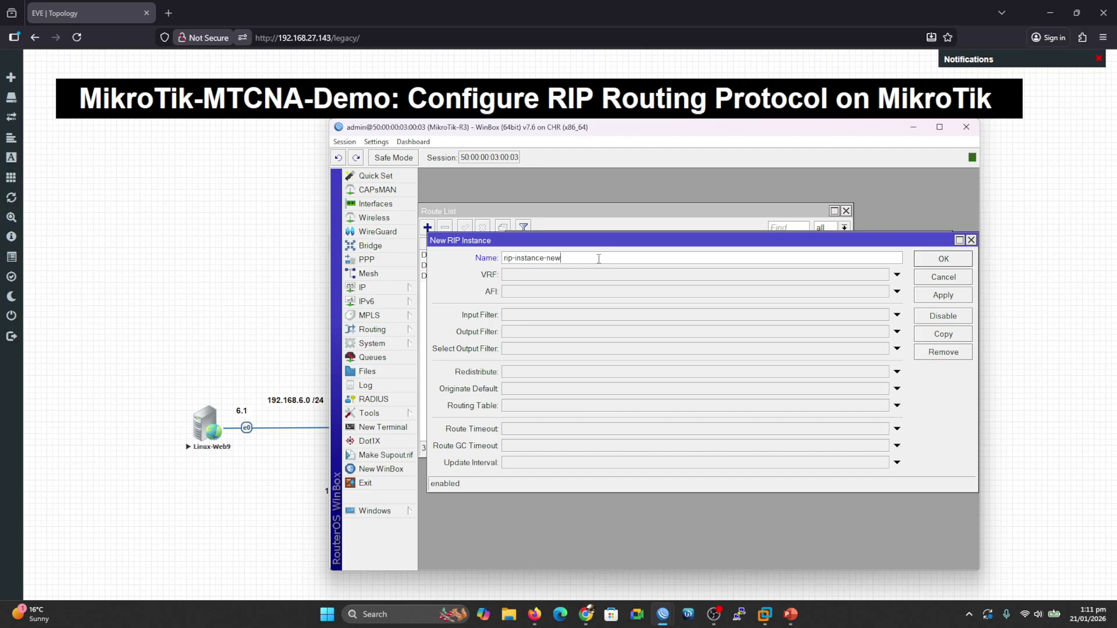
left_click(530, 274)
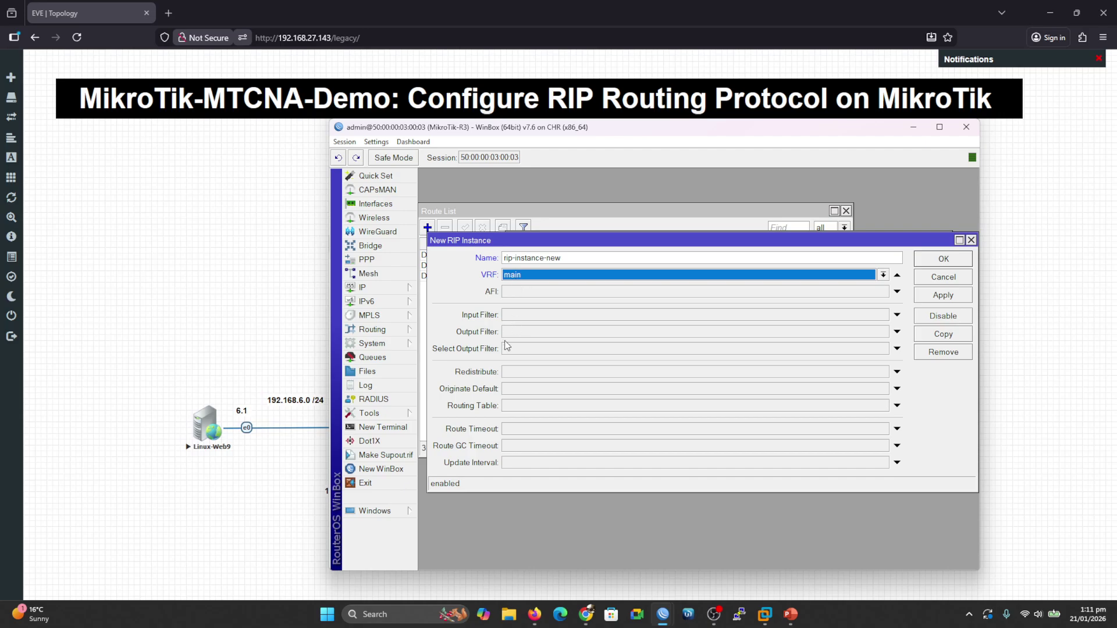
left_click(506, 371)
left_click(506, 372)
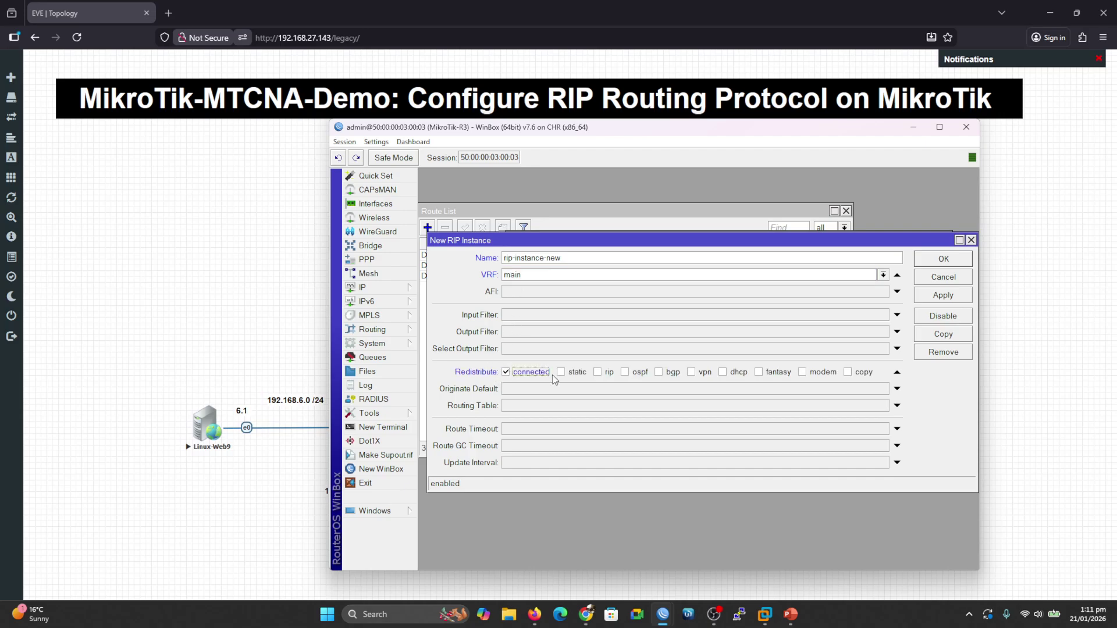
left_click(934, 297)
left_click(948, 262)
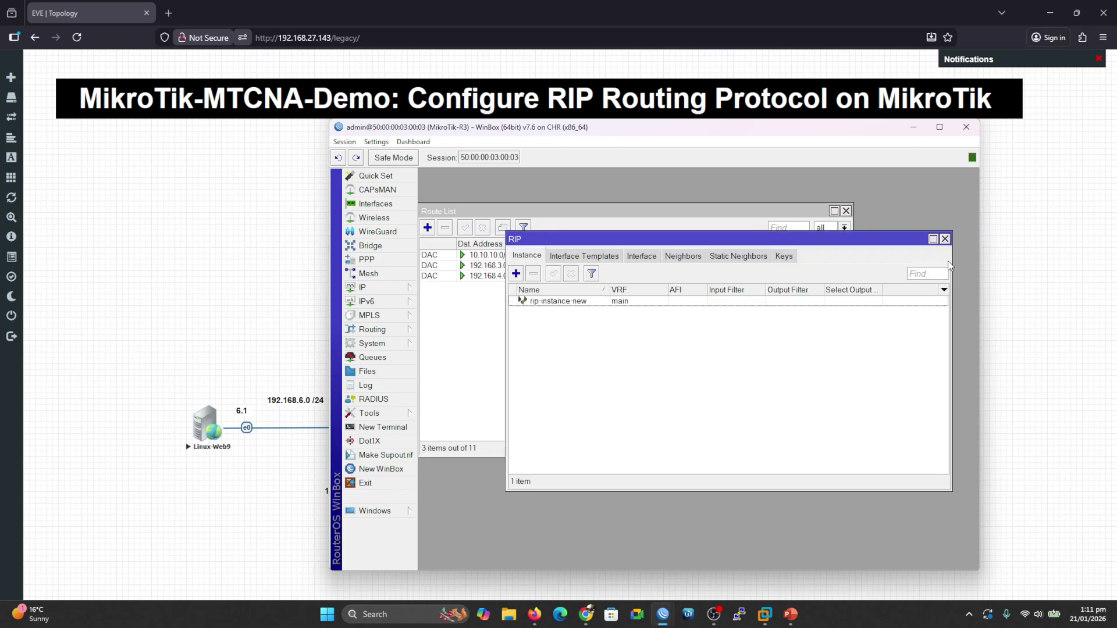
Create the rip-interface-1 template on MikroTik-R3 for rip-instance-new, using the WAN interface.
left_click(580, 257)
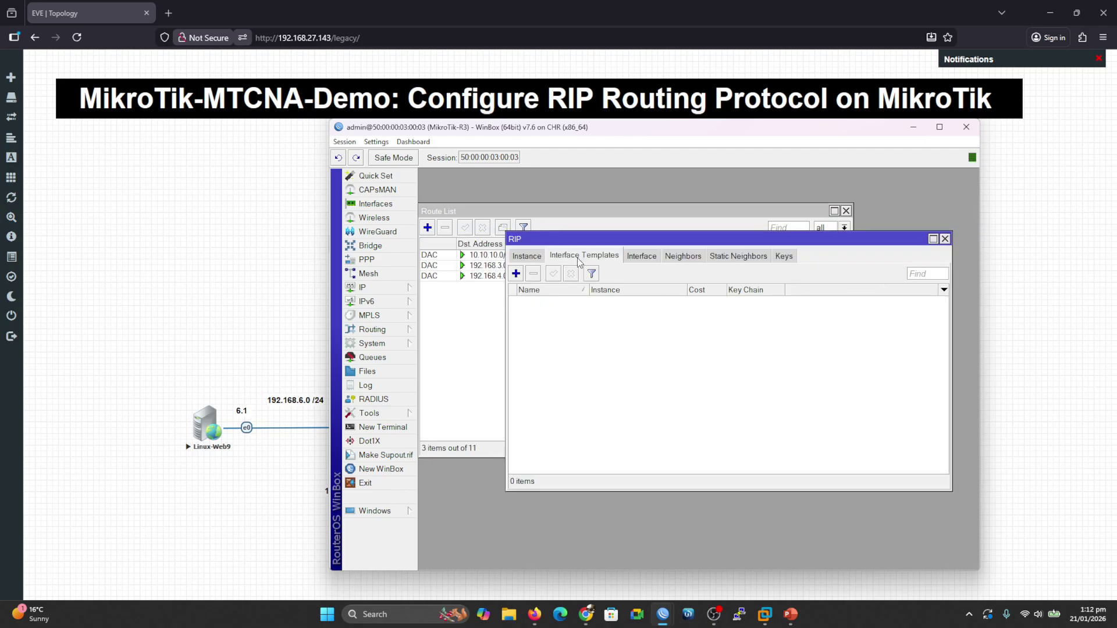
left_click(516, 274)
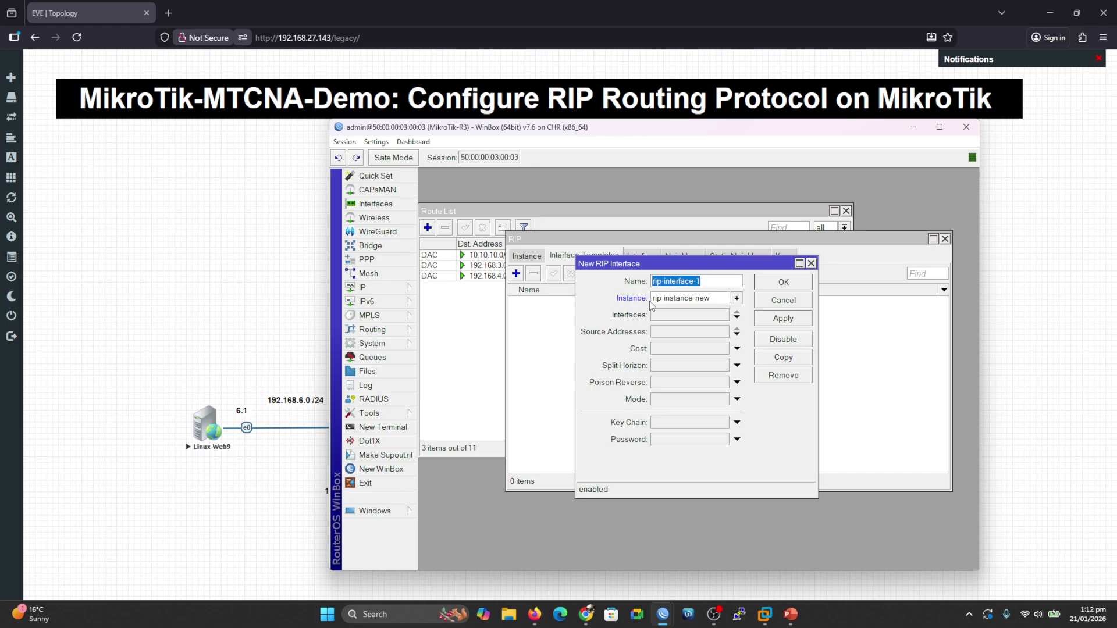
left_click(736, 317)
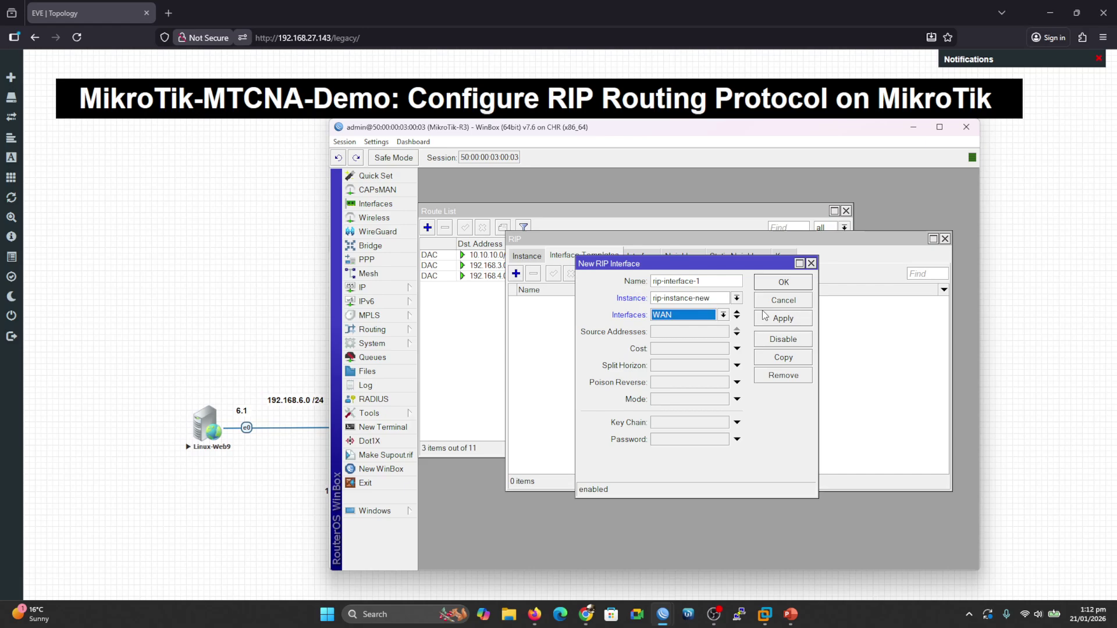
left_click(783, 318)
left_click(786, 284)
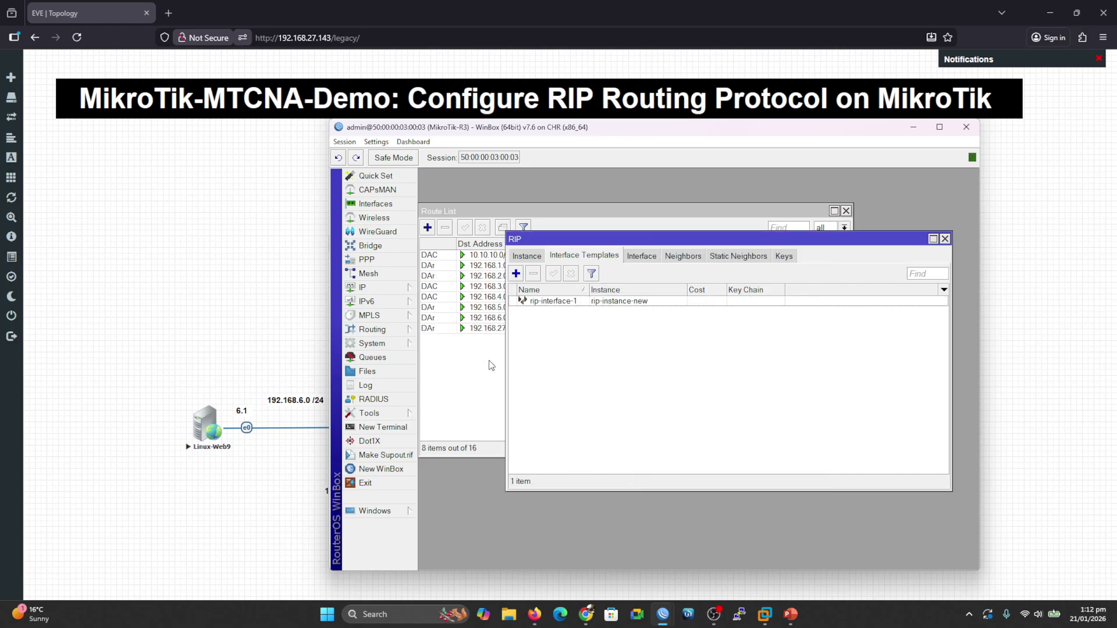
Switch to the Edge-R1 WinBox session and move the RIP window aside to examine the RIP-learned routes.
mouse_move(663, 621)
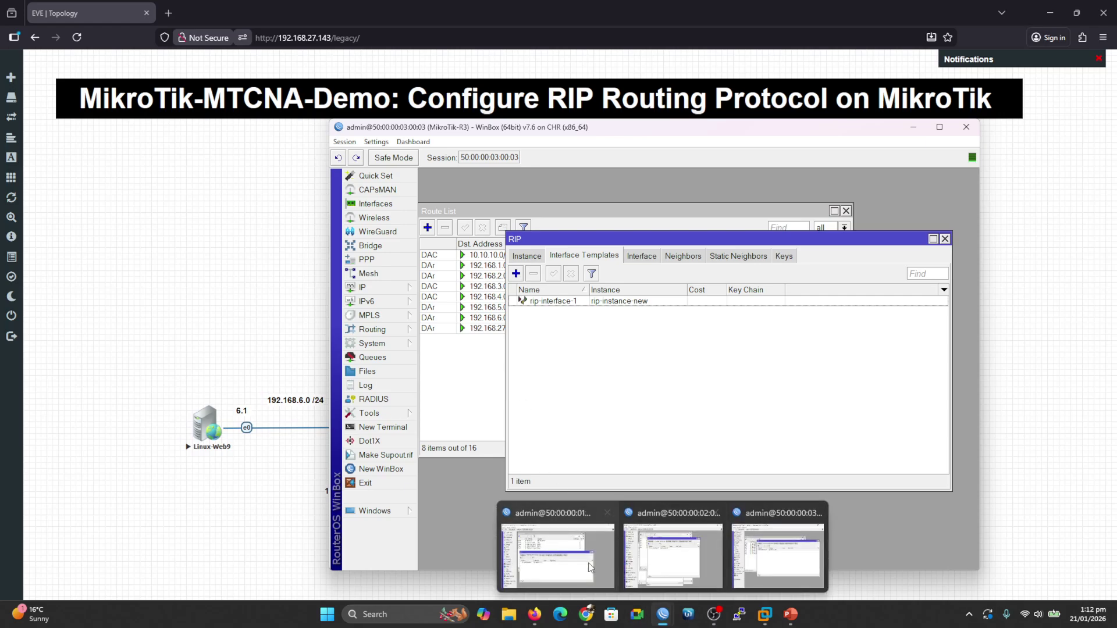
left_click(568, 560)
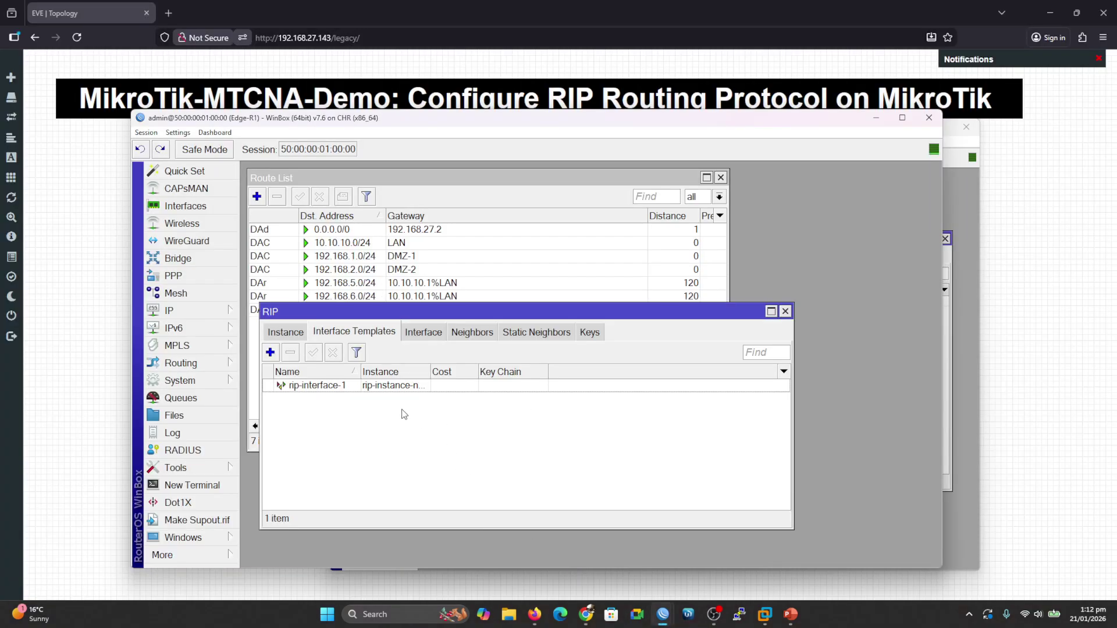
left_click_drag(365, 313, 583, 264)
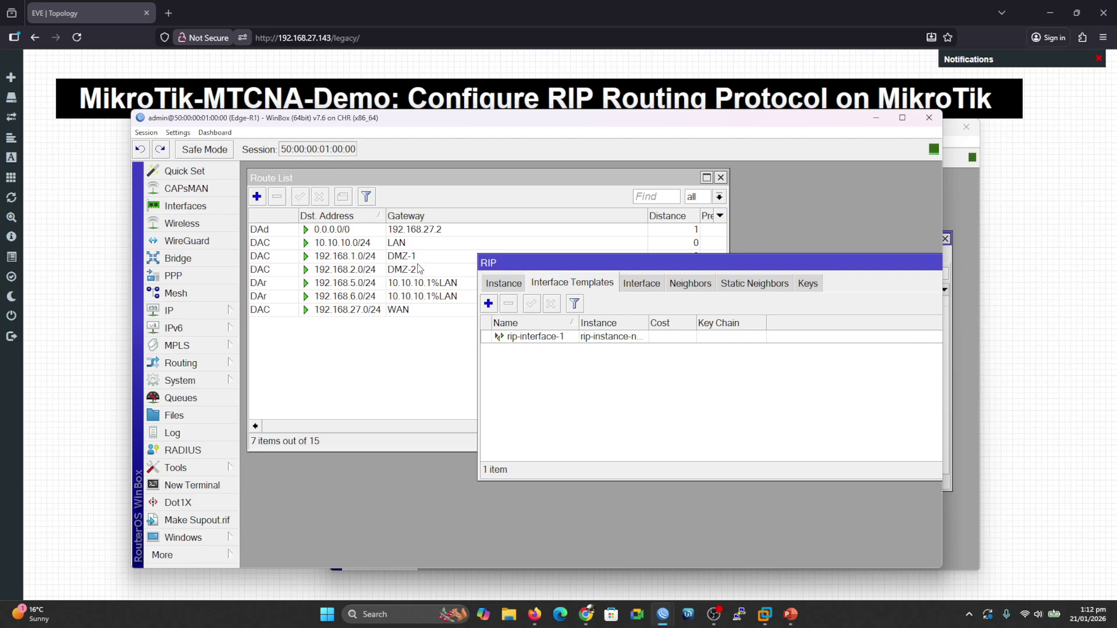
left_click_drag(495, 262, 540, 260)
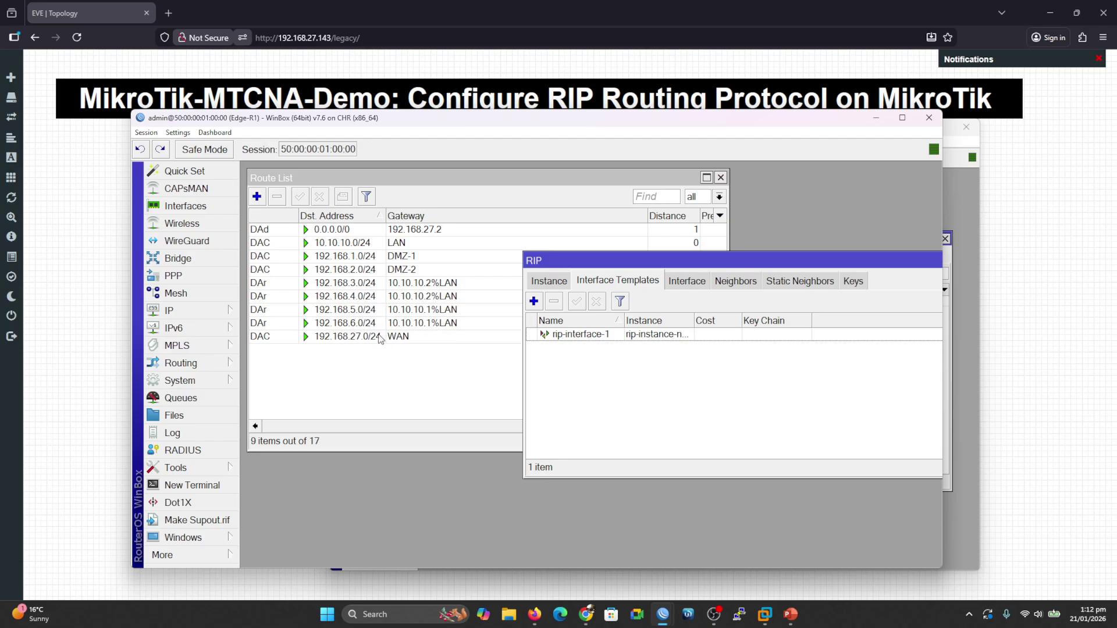
Go to the EVE topology and mark the router subnets to compare against the learned routes, then clear the marks.
key("alt+Tab")
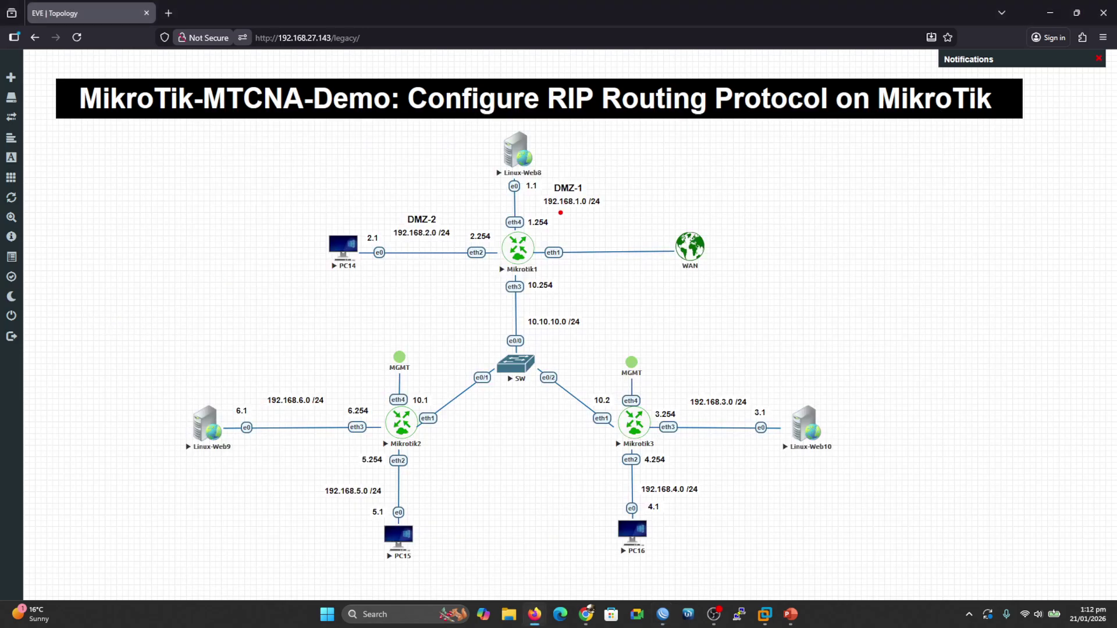
left_click_drag(561, 213, 613, 203)
left_click_drag(729, 417, 755, 412)
left_click_drag(680, 502, 698, 497)
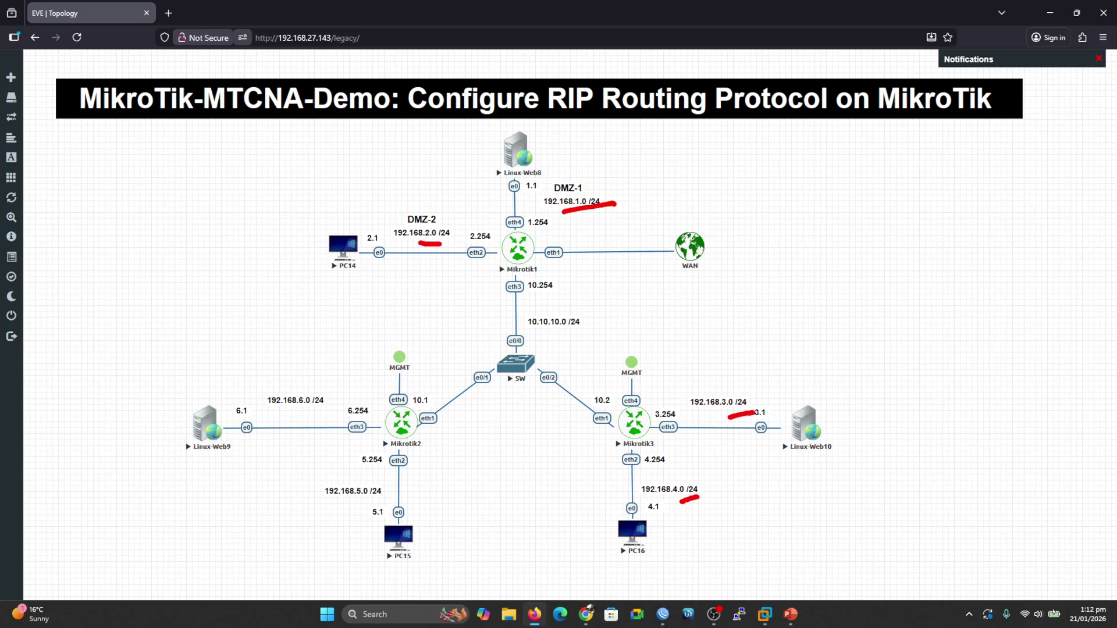
left_click_drag(330, 507, 353, 503)
left_click_drag(286, 414, 305, 411)
key("Escape")
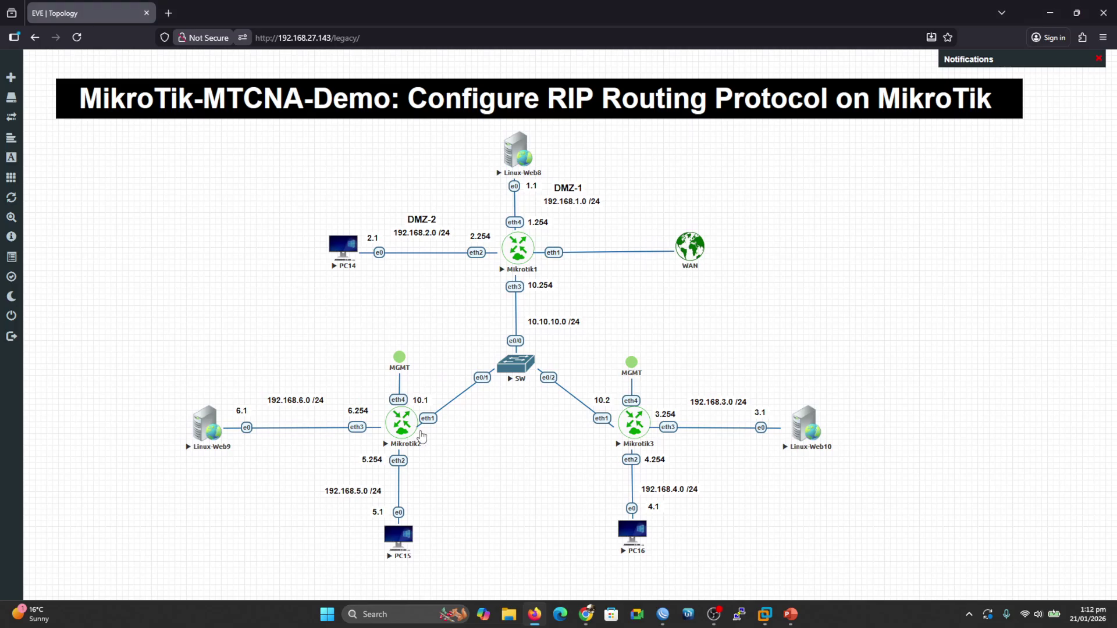
Return to Edge-R1's WinBox session and move the RIP window farther off the route list to review its destinations and gateways.
mouse_move(652, 622)
left_click(548, 547)
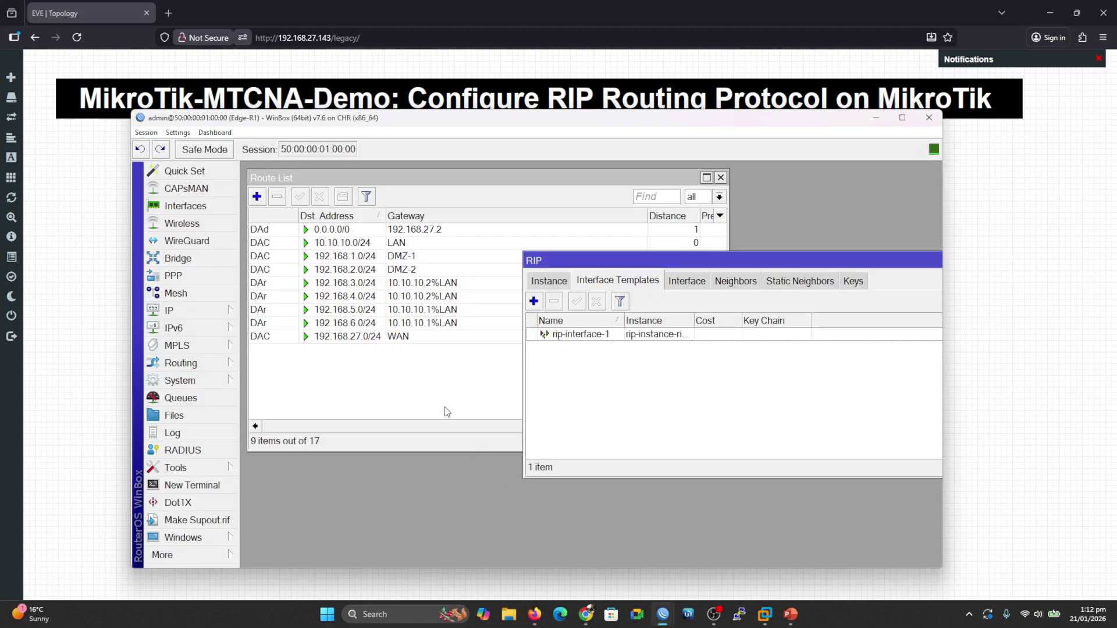
left_click_drag(557, 260, 696, 237)
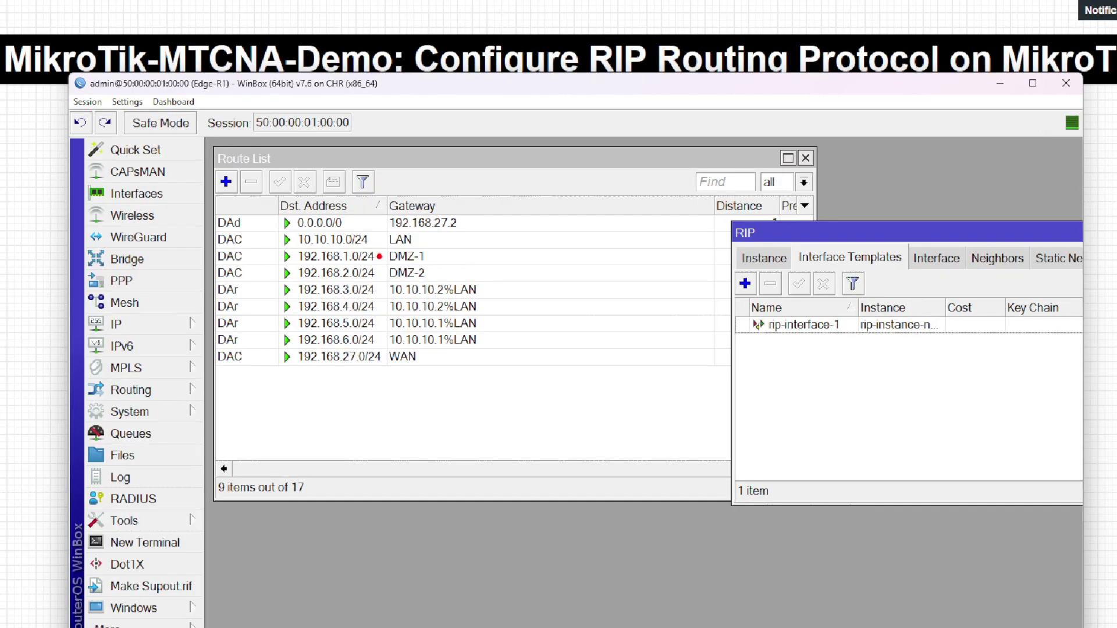
Mark the subnet destinations and the RIP gateways in Edge-R1's route list to review which neighbor provides each route.
left_click_drag(361, 256, 382, 246)
left_click_drag(371, 303, 368, 324)
left_click_drag(370, 341, 388, 331)
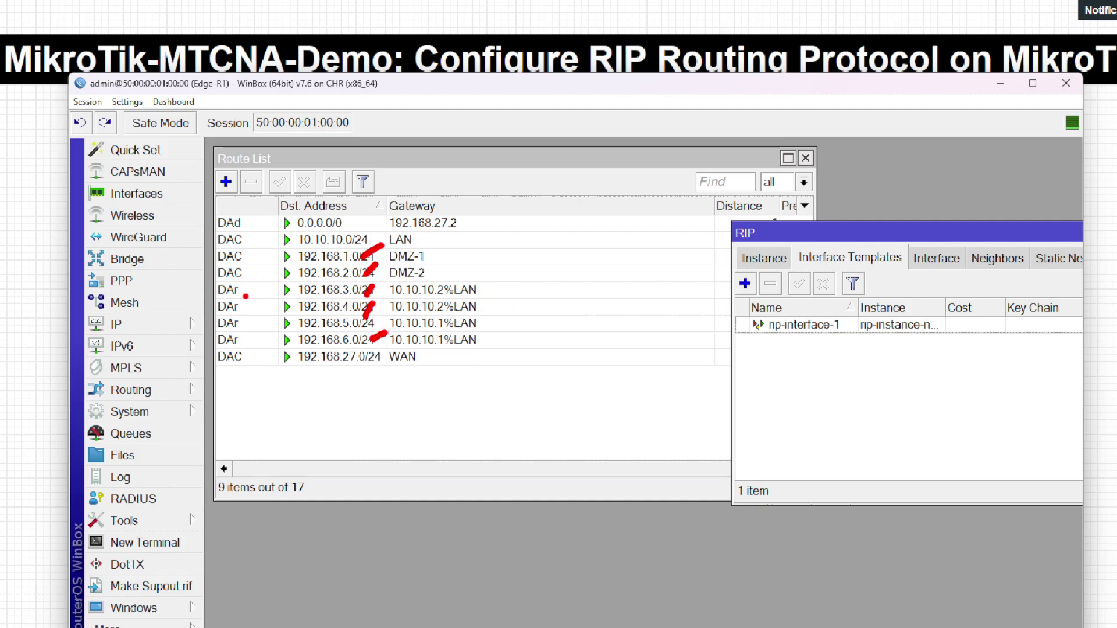
key("Escape")
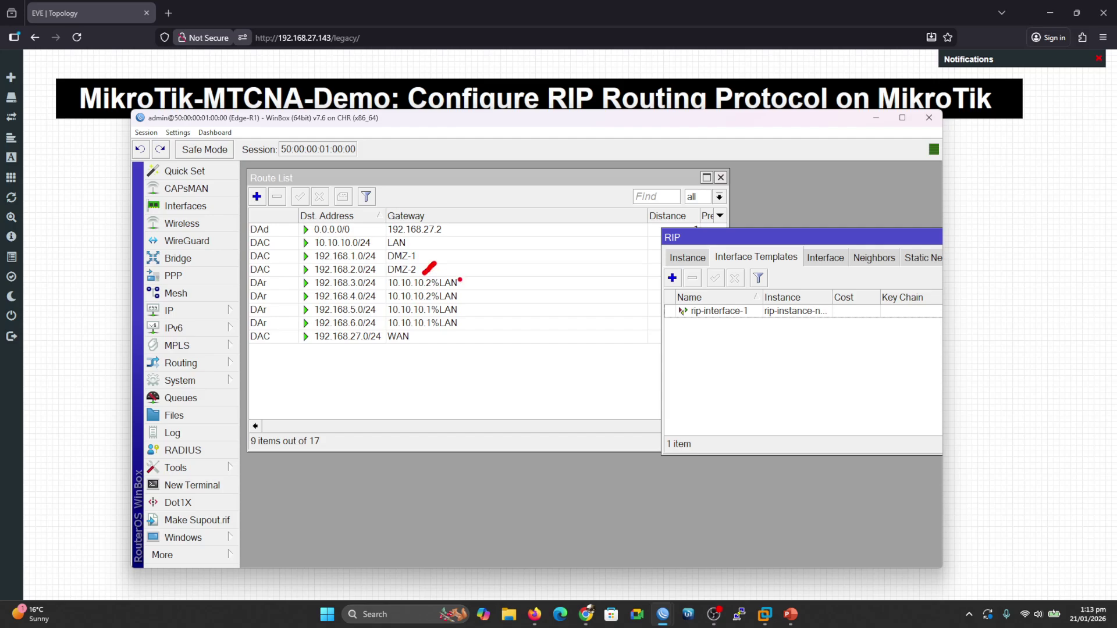
left_click_drag(465, 283, 486, 284)
left_click_drag(467, 314, 491, 313)
Examine Edge-R1's RIP neighbors and static neighbors, then move the RIP window clear of the route list.
left_click(725, 237)
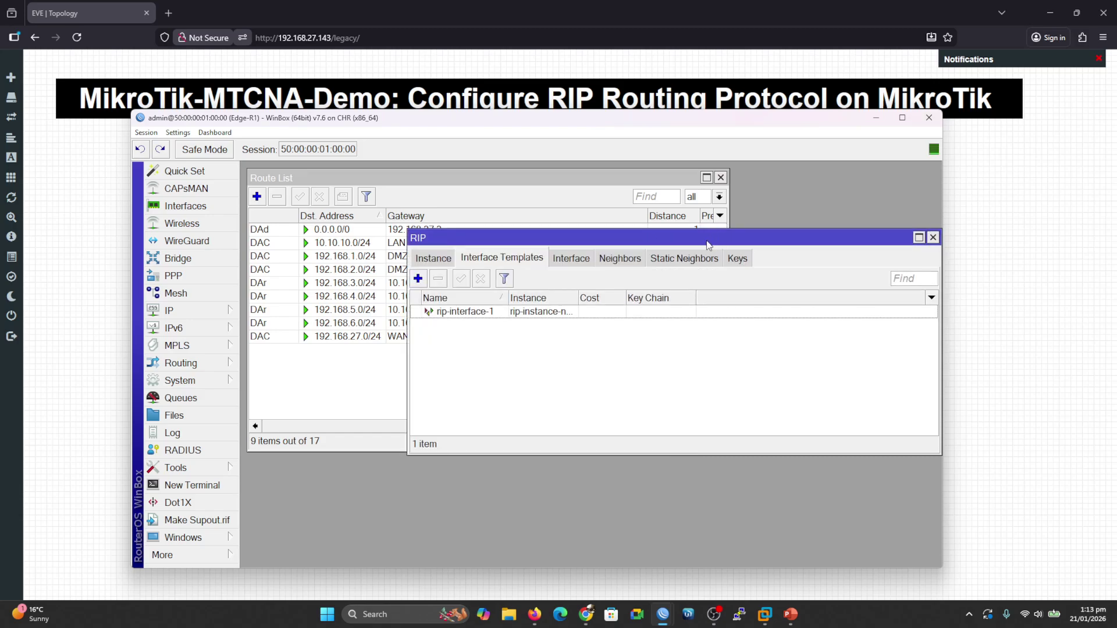
left_click(619, 260)
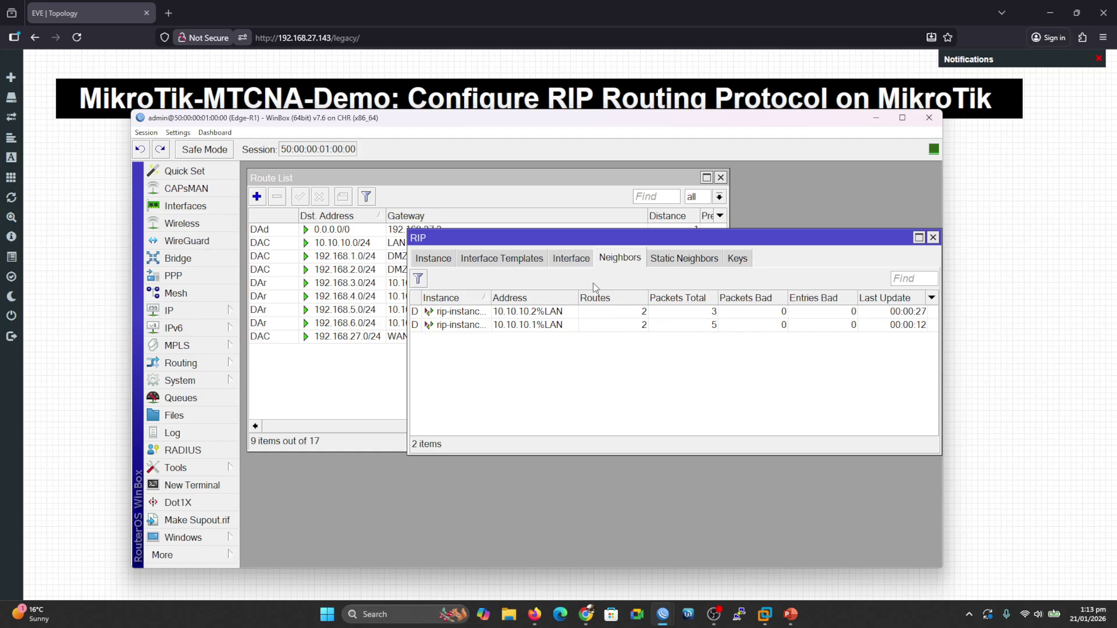
left_click_drag(518, 237, 519, 251)
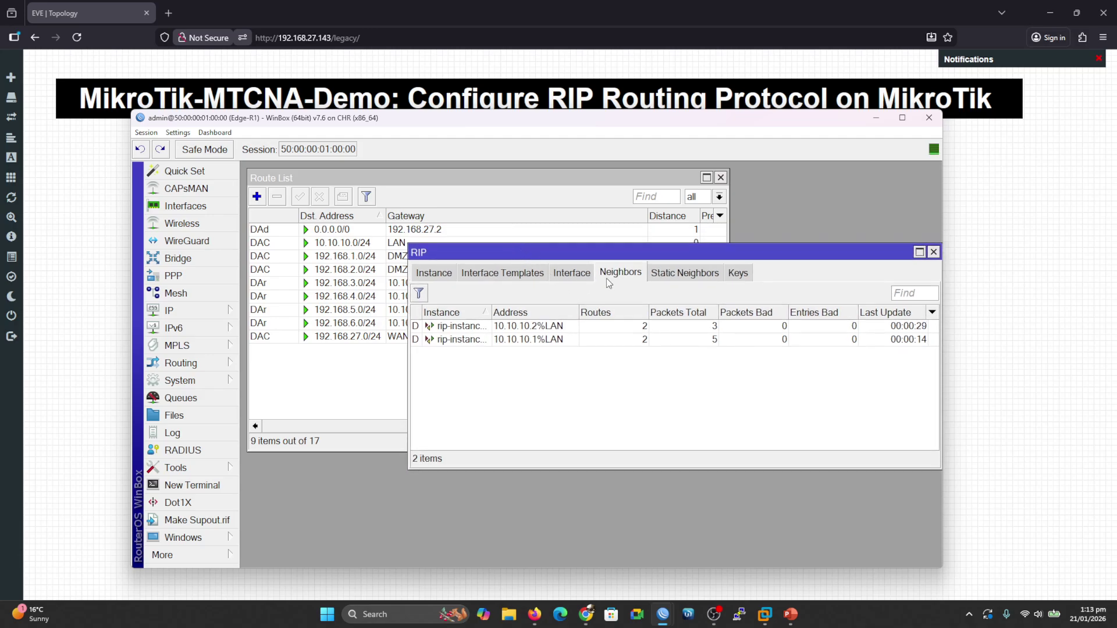
left_click(682, 276)
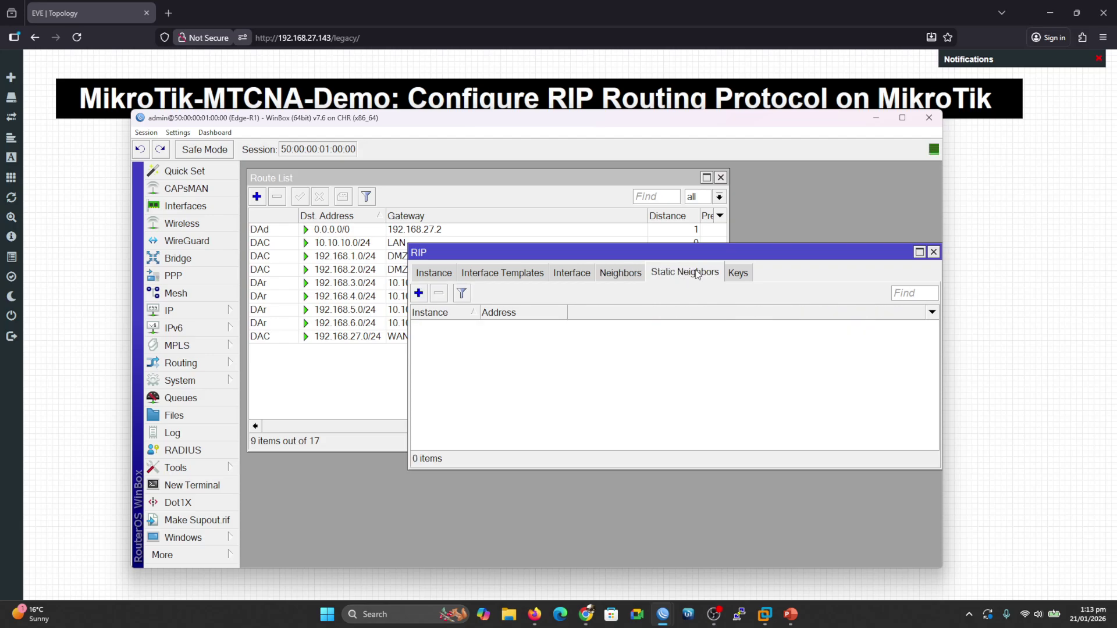
left_click(615, 275)
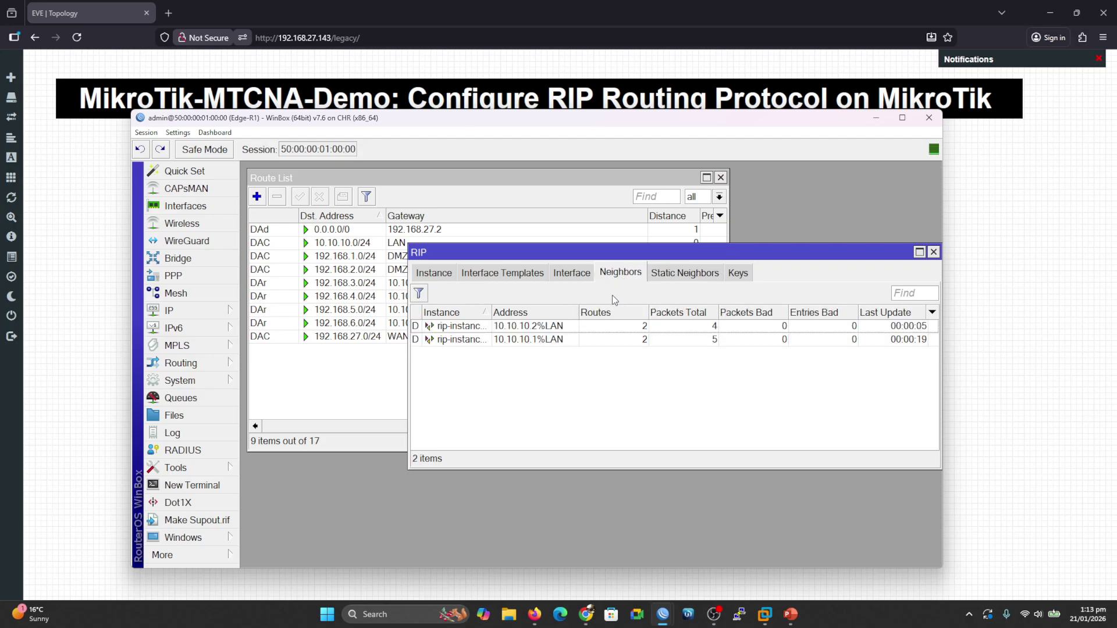
left_click(685, 275)
left_click(639, 276)
left_click_drag(578, 254, 671, 237)
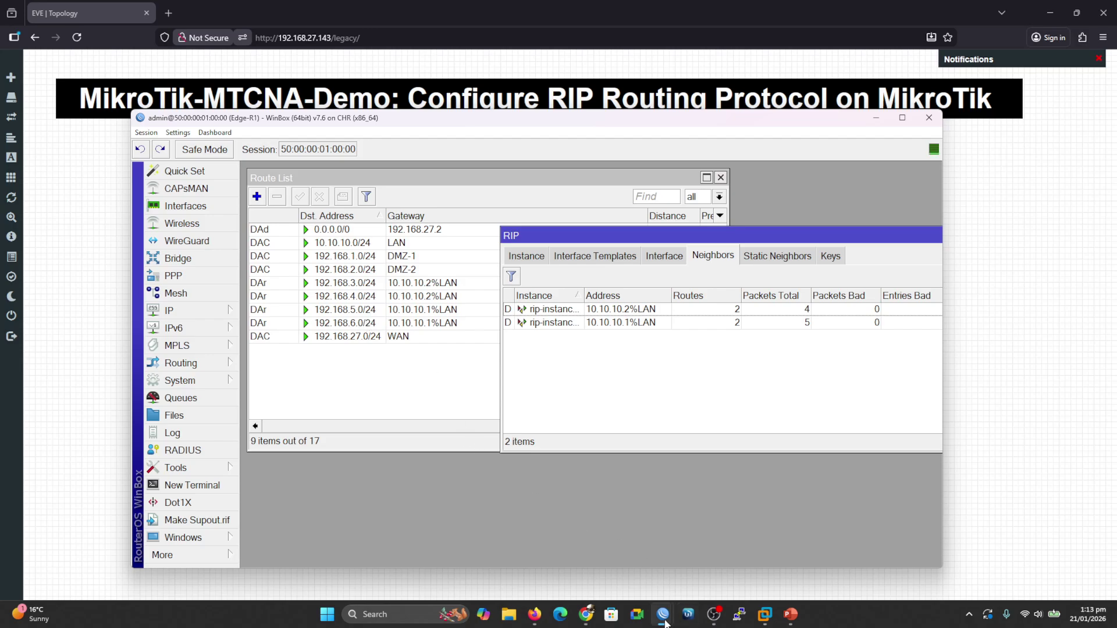
Switch to the MikroTik-R2 WinBox session, minimize Edge-R1's window and bring MikroTik-R2's route list to the front.
mouse_move(665, 623)
left_click(669, 570)
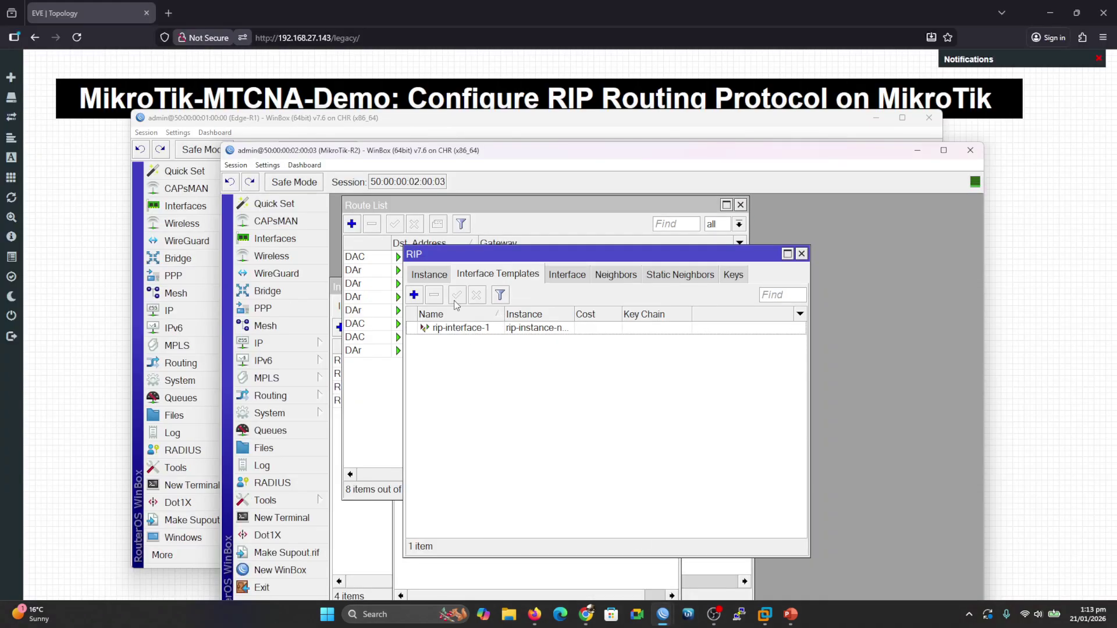
left_click(875, 117)
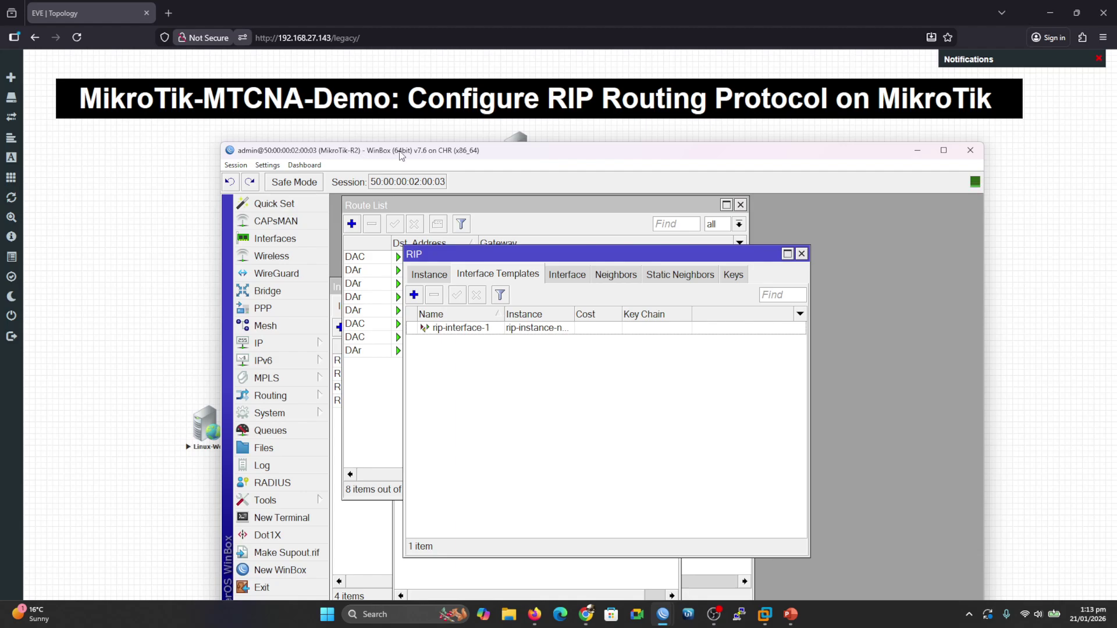
left_click_drag(412, 157, 360, 116)
left_click(332, 349)
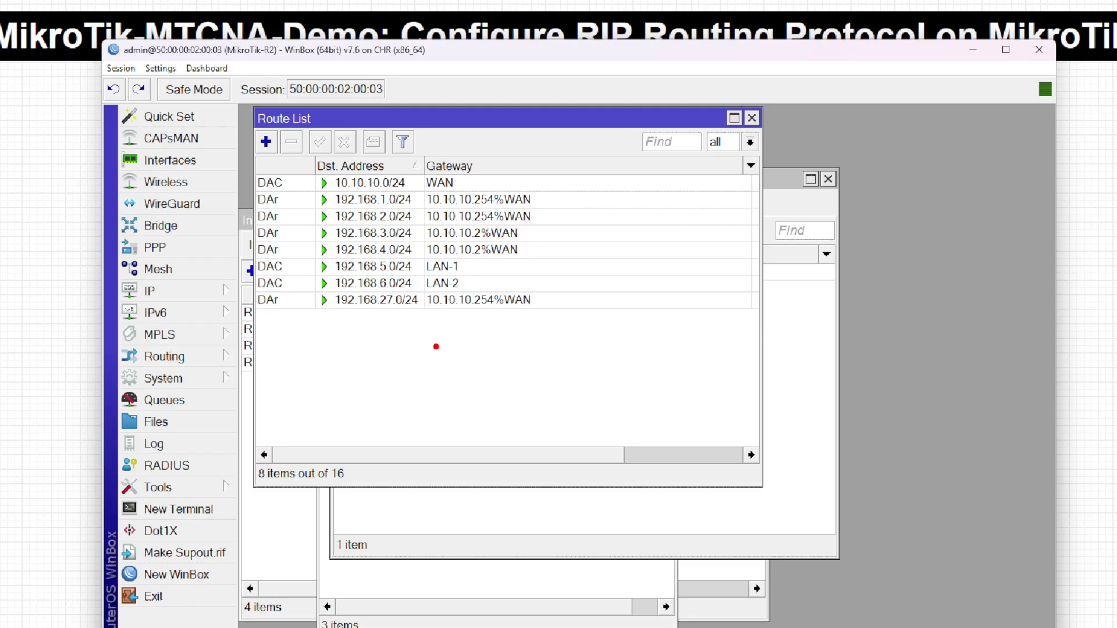
Mark the destinations and gateways in MikroTik-R2's route list, clear the marks and examine its RIP neighbors.
mouse_move(391, 196)
left_mouse_down()
mouse_move(420, 180)
mouse_move(419, 201)
left_mouse_up()
left_click_drag(406, 242, 417, 227)
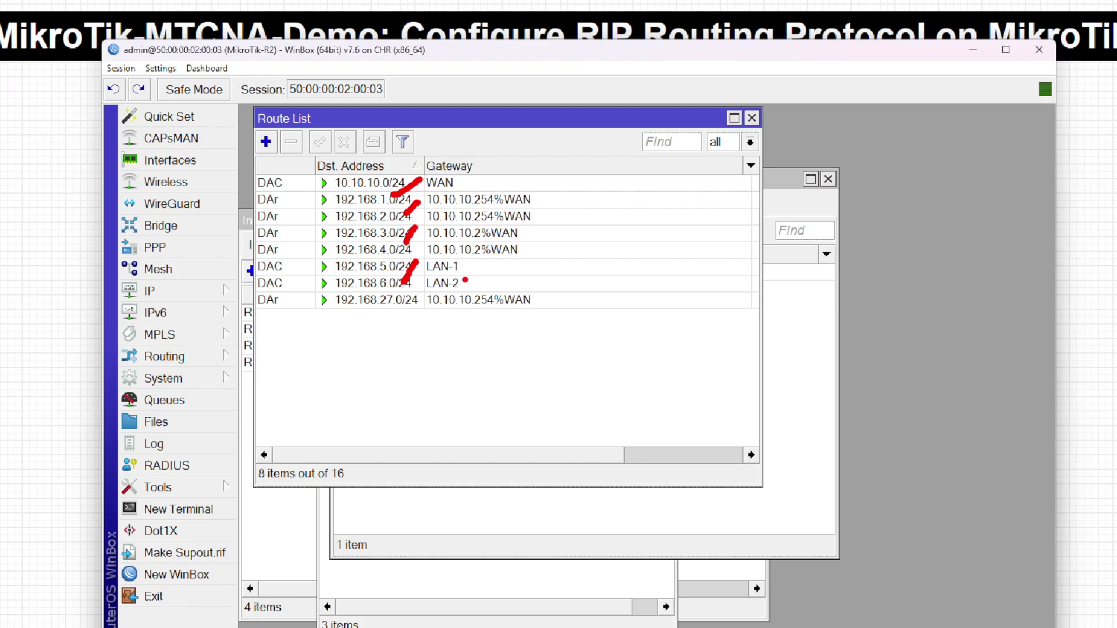
left_click_drag(471, 280, 506, 265)
left_click_drag(535, 229, 573, 214)
left_click(486, 233)
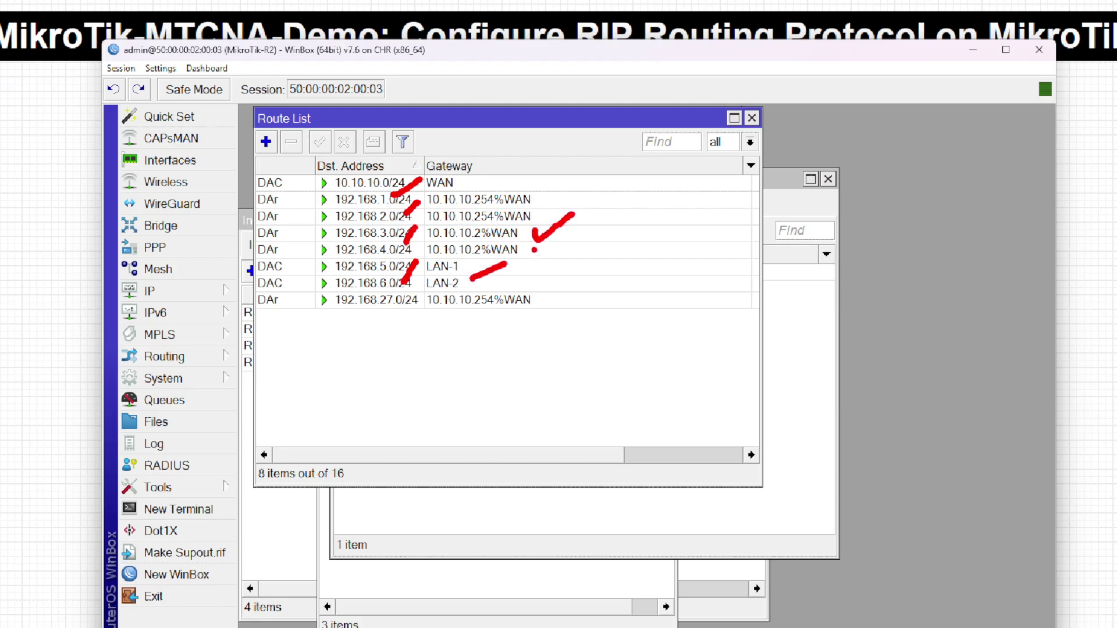
key("Escape")
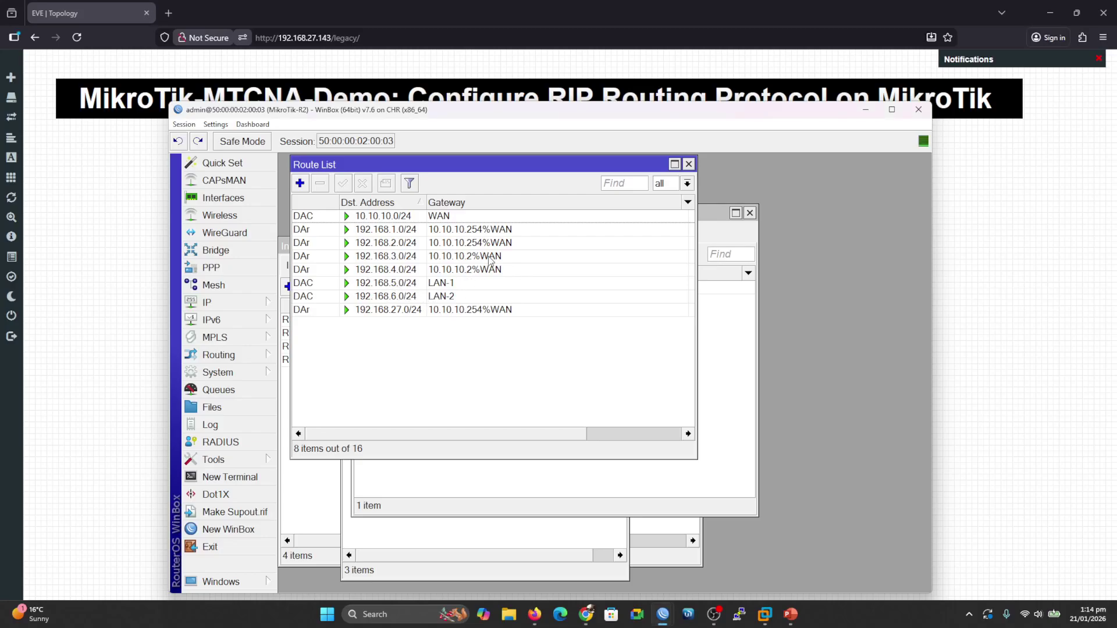
left_click(454, 483)
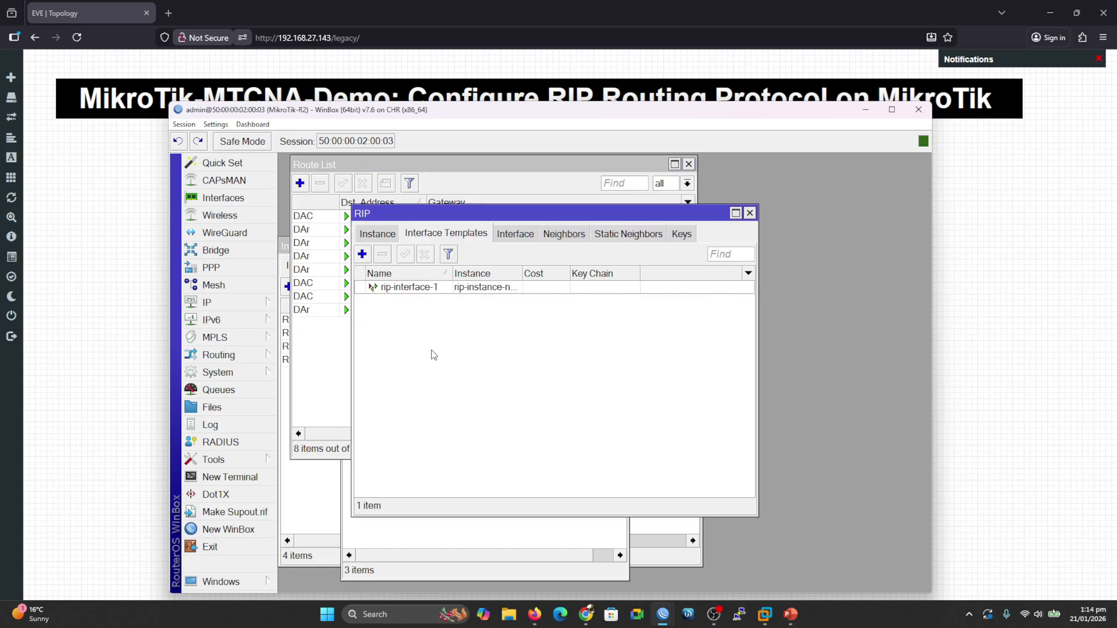
left_click(565, 235)
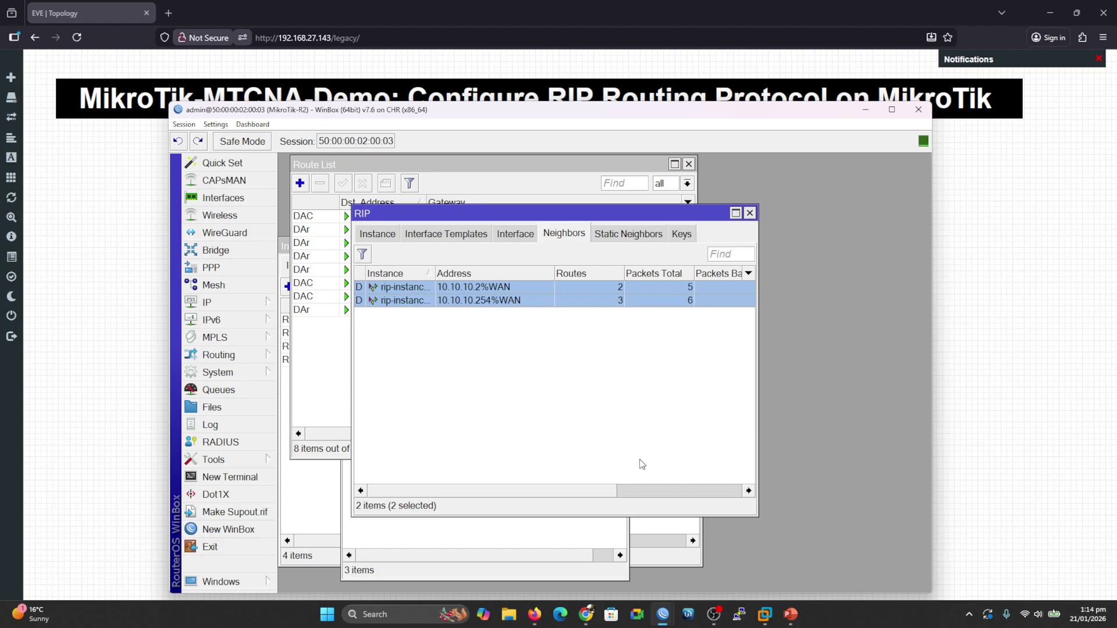
Switch to the MikroTik-R3 WinBox session and mark its route list's destinations, gateways and distances for review, then clear the marks.
mouse_move(666, 607)
left_click(762, 552)
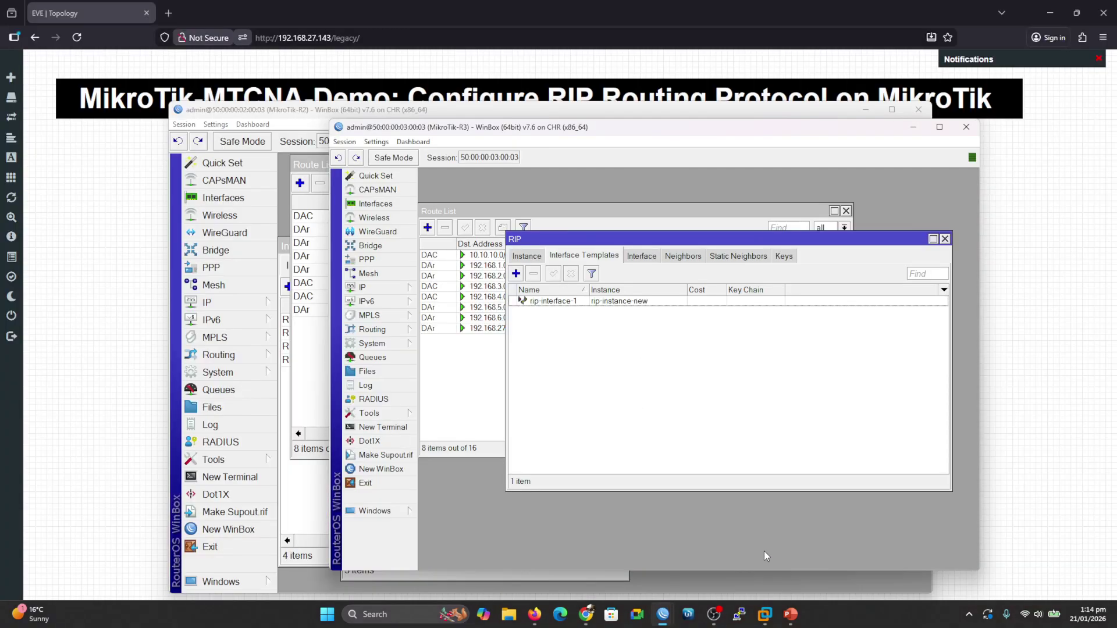
left_click(446, 358)
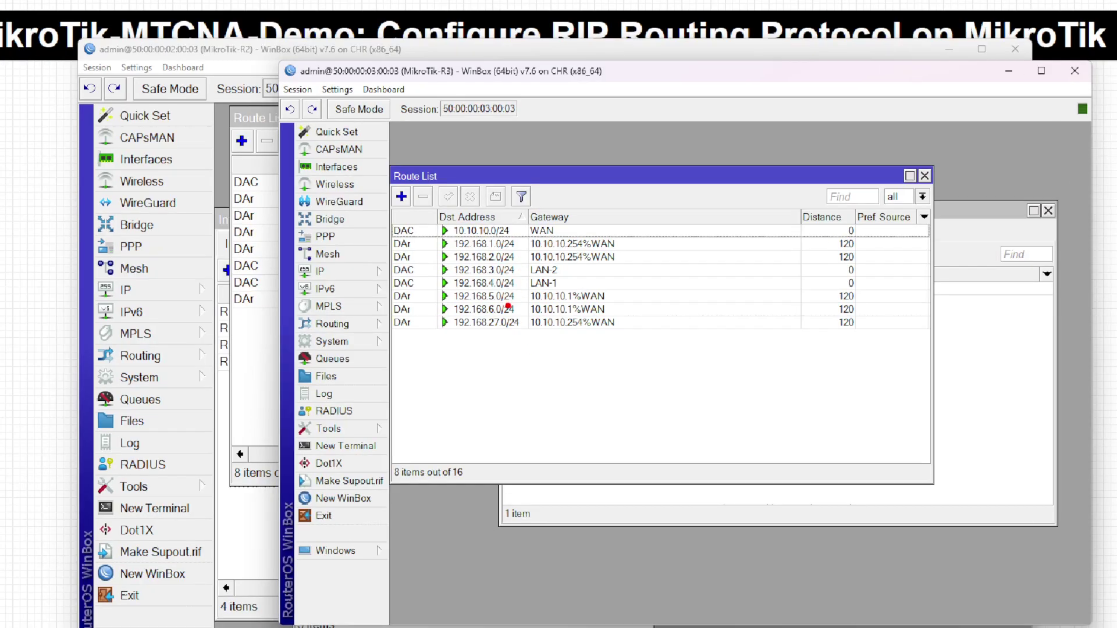
left_click_drag(511, 246, 515, 317)
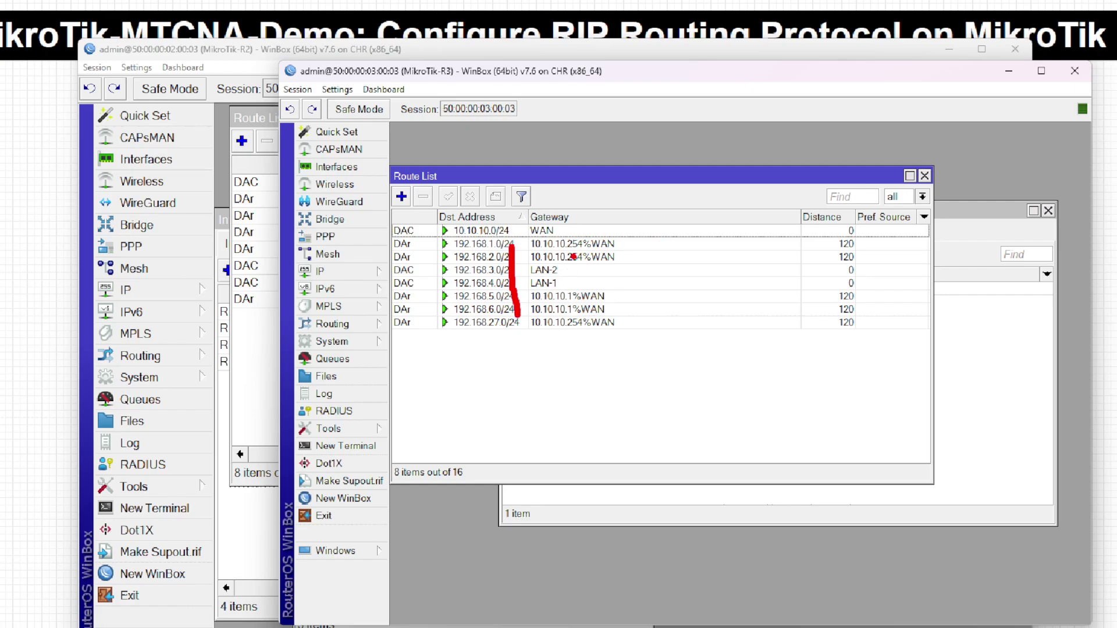
left_click_drag(628, 249, 656, 246)
left_click_drag(611, 307, 654, 299)
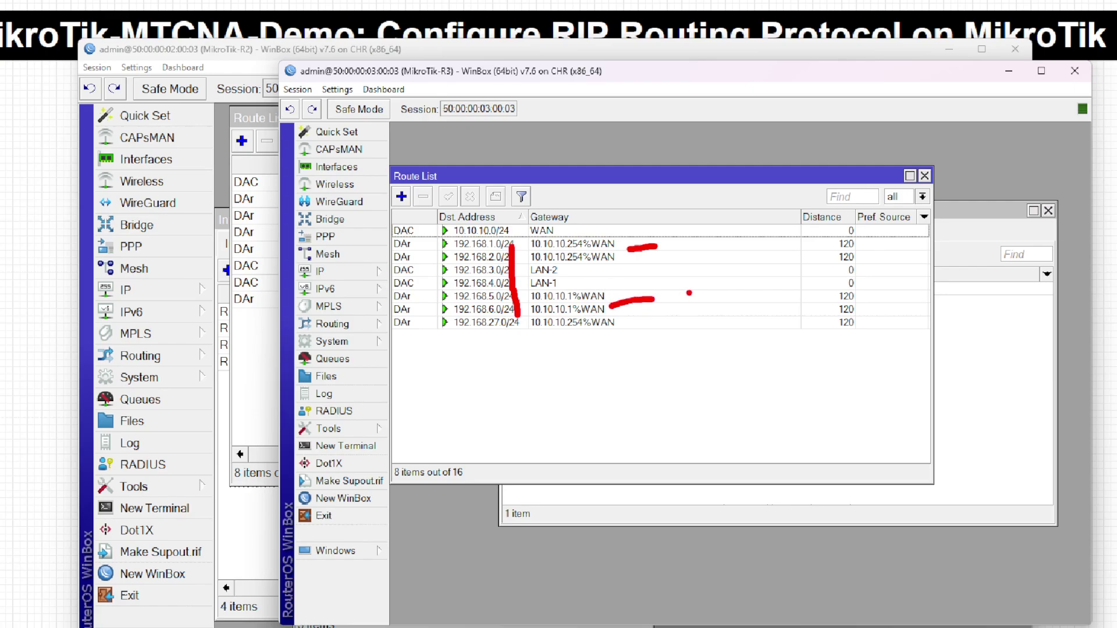
key("Escape")
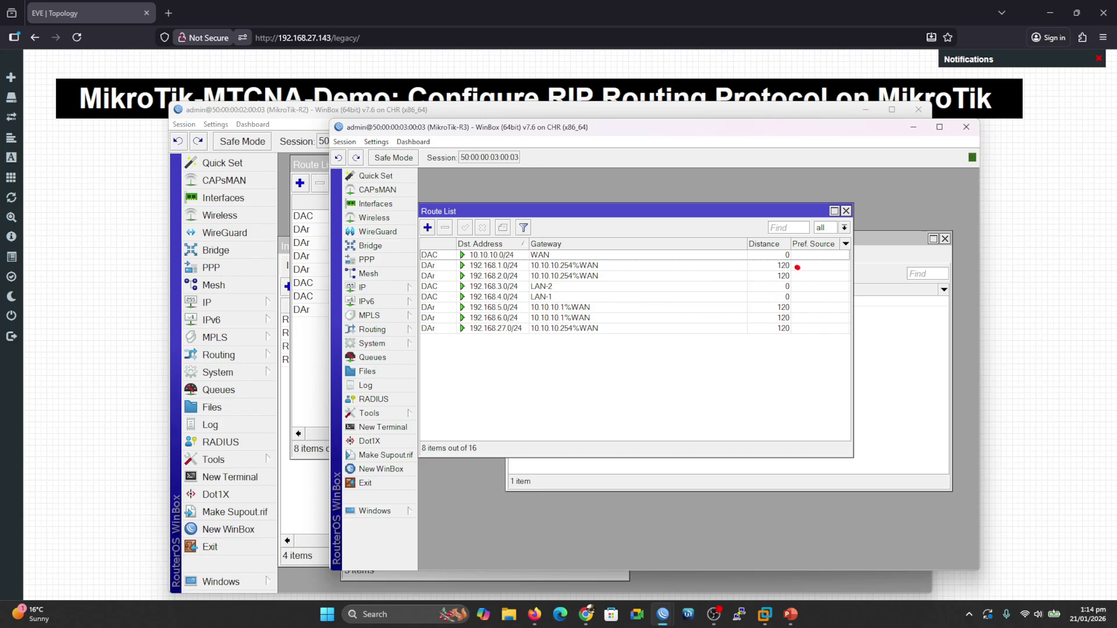
left_click_drag(797, 267, 822, 249)
mouse_move(797, 306)
left_mouse_down()
mouse_move(807, 315)
mouse_move(817, 297)
left_mouse_up()
key("Escape")
Return to the MikroTik-R2 session, start a new terminal moved clear of the interface list, and decline viewing the software license.
left_click(303, 482)
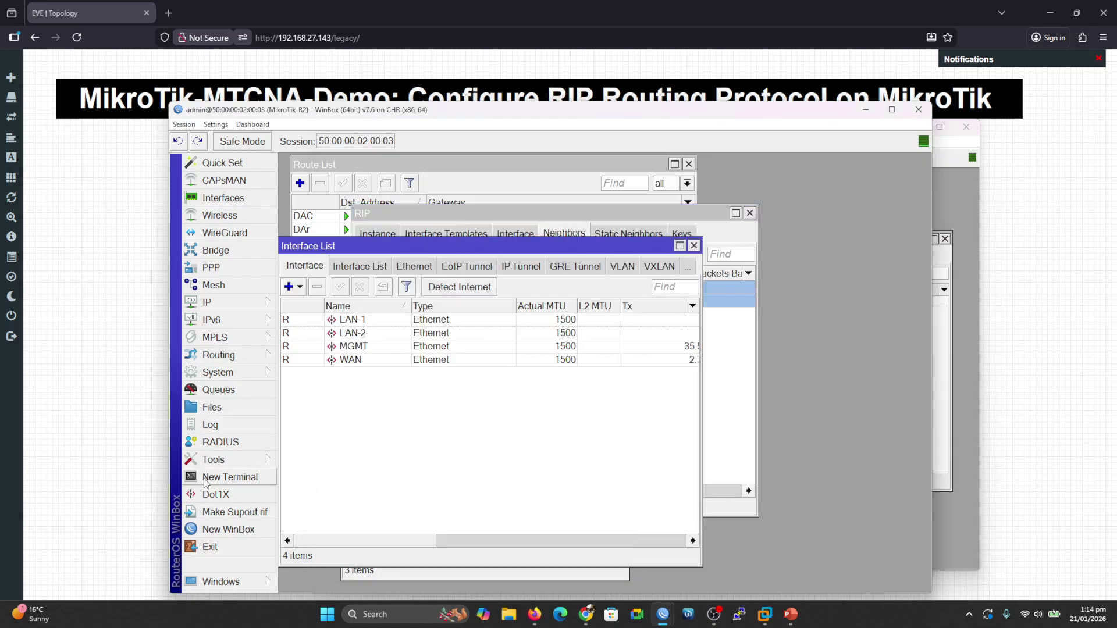
left_click(229, 477)
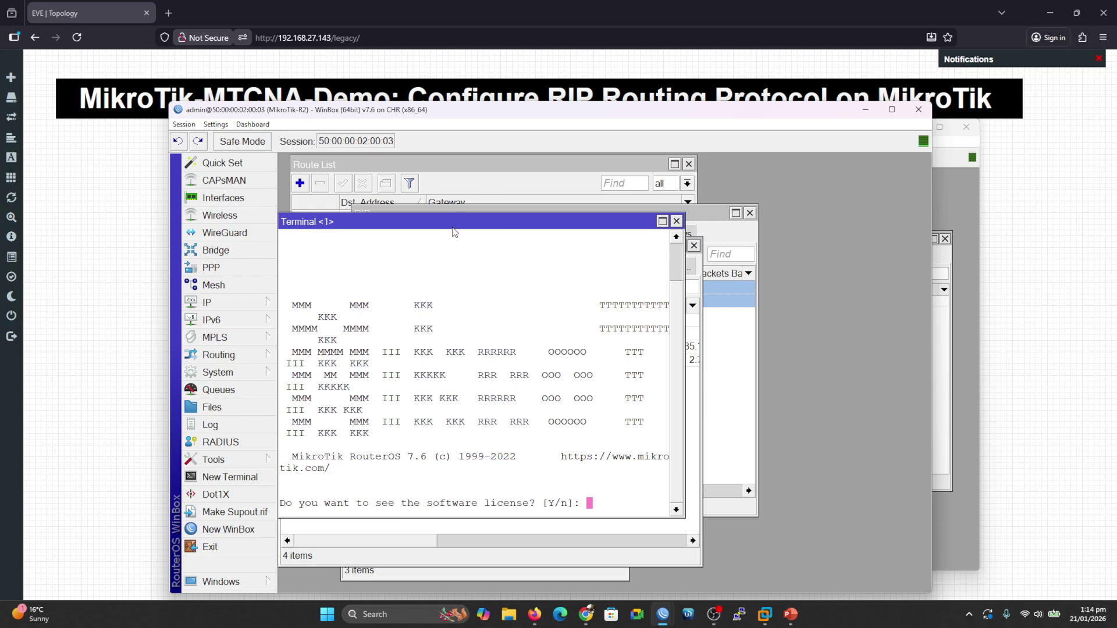
left_click_drag(447, 222, 577, 162)
type("n")
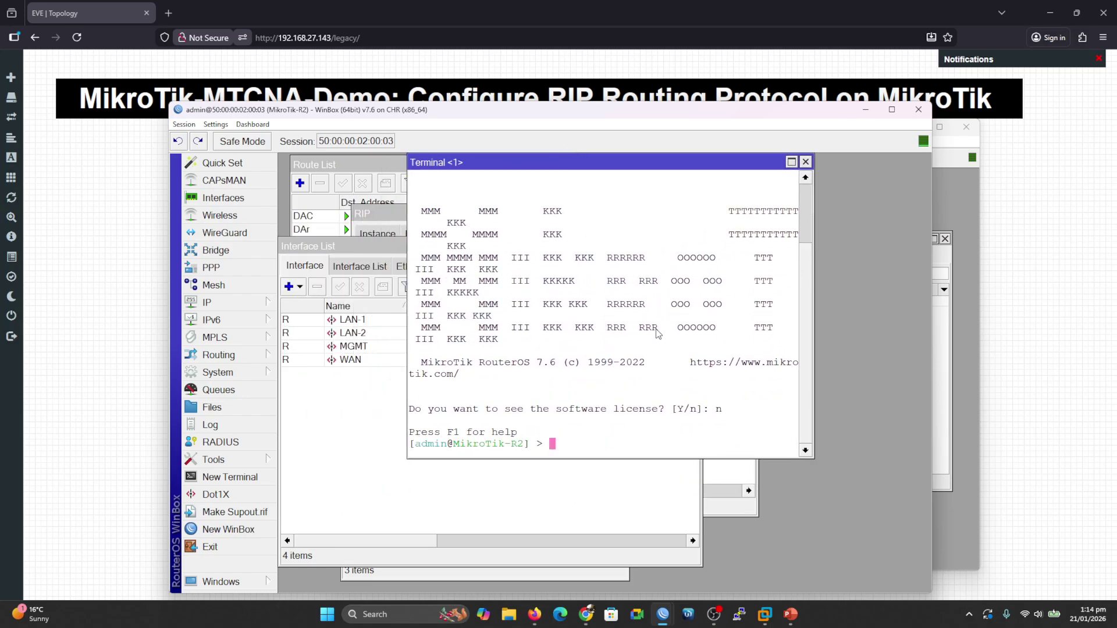
key("Return")
List MikroTik-R2's routes with print under ip route/, mark the gateways and distances in the output, then clear the marks.
type("ip ro")
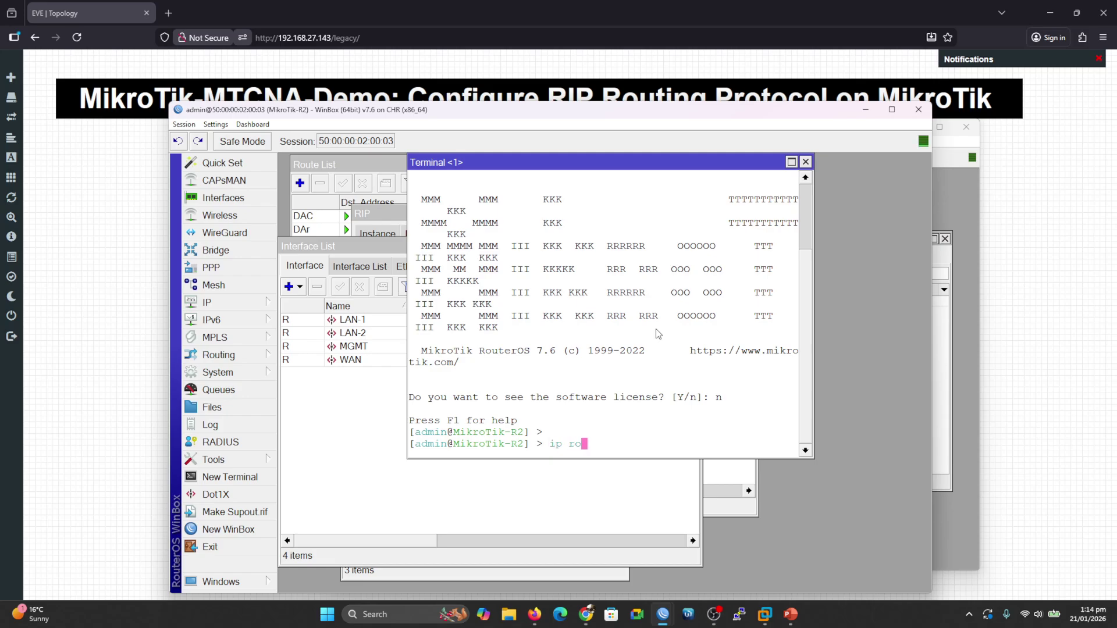
type("ute/")
key("Return")
type("print")
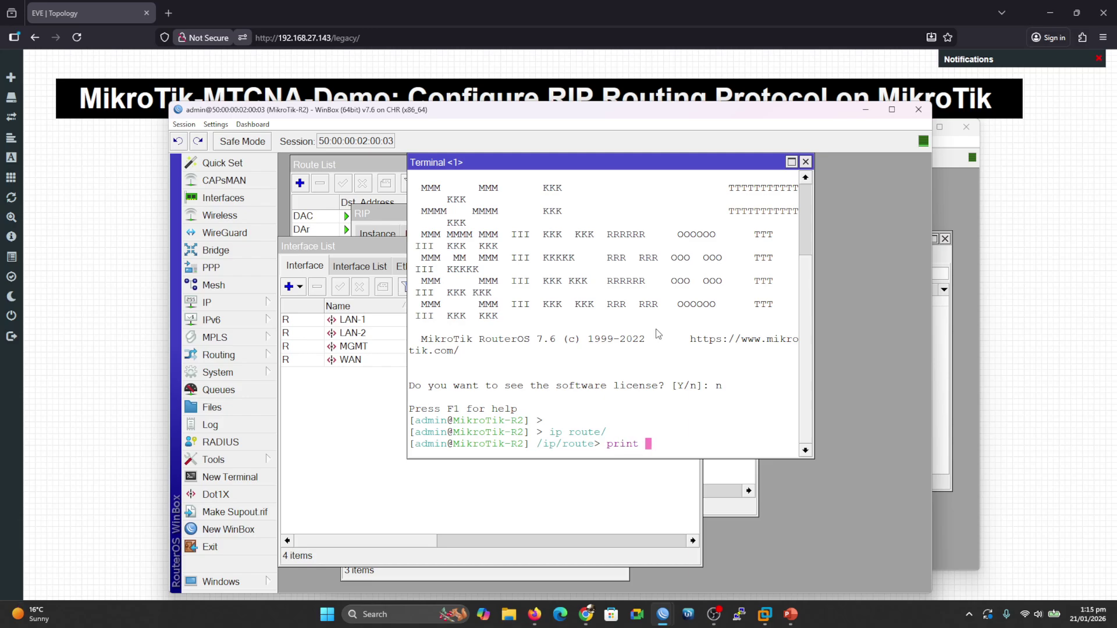
key("Return")
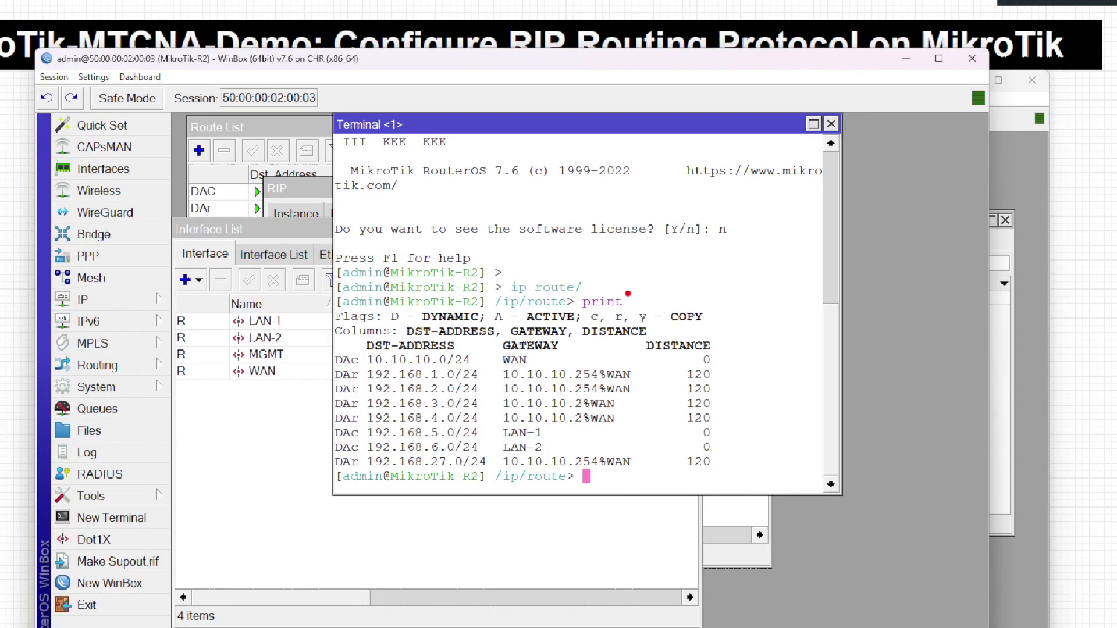
left_click_drag(628, 293, 662, 275)
left_click_drag(539, 359, 558, 359)
left_click_drag(728, 375, 749, 367)
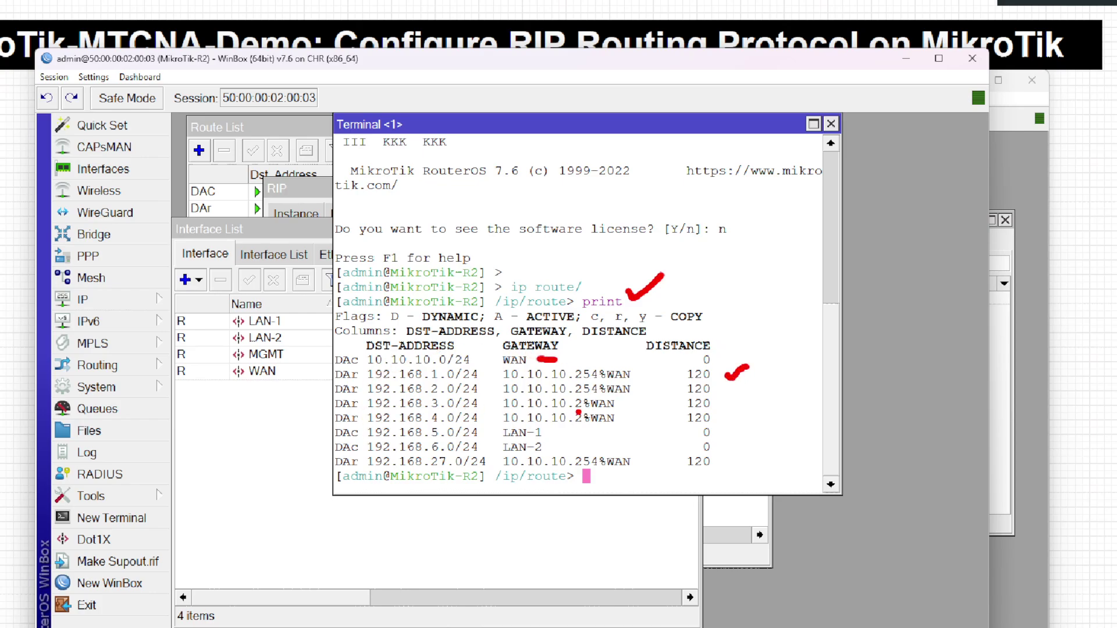
key("Escape")
Run print detail for MikroTik-R2's routes, dump the complete output and review the flag legend and route entries.
key("Up")
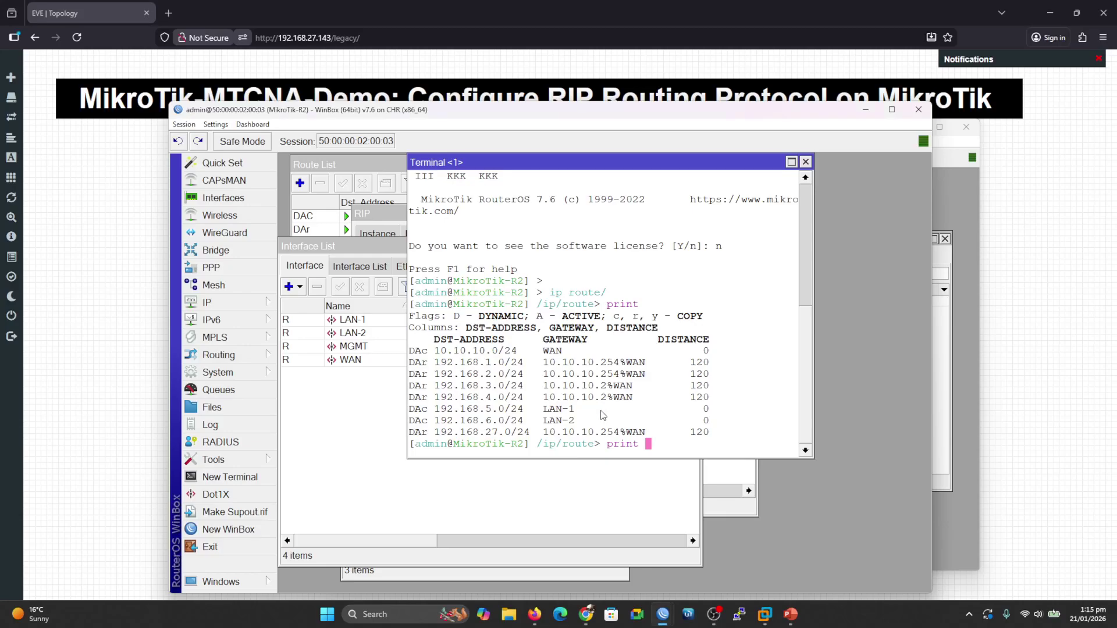
type("detail")
key("Return")
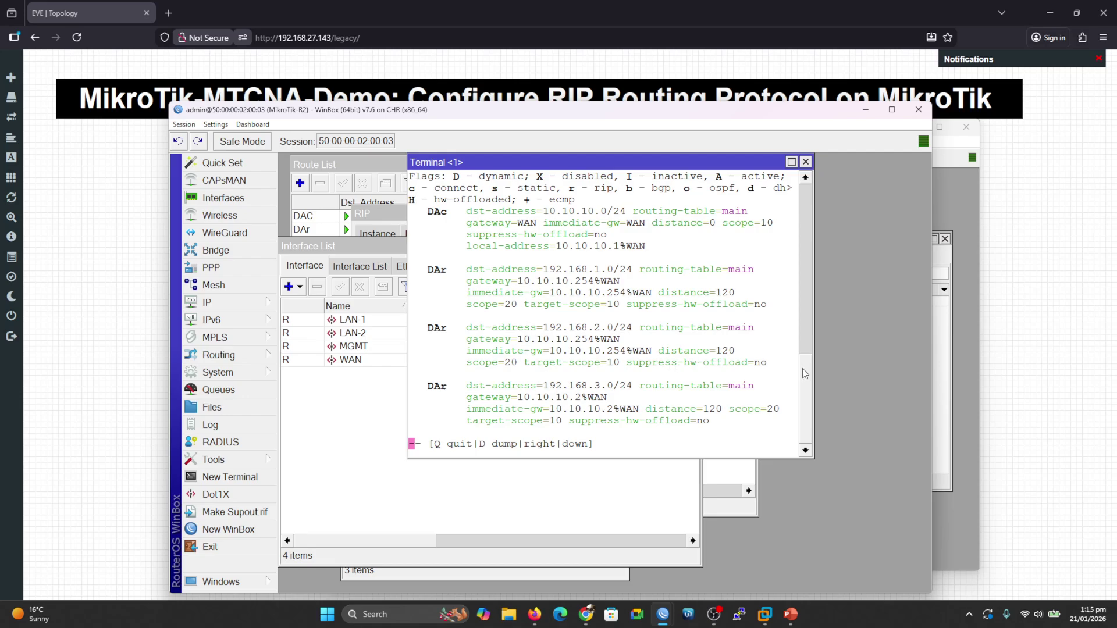
mouse_move(803, 369)
left_mouse_down()
mouse_move(804, 307)
mouse_move(801, 389)
left_mouse_up()
key("d")
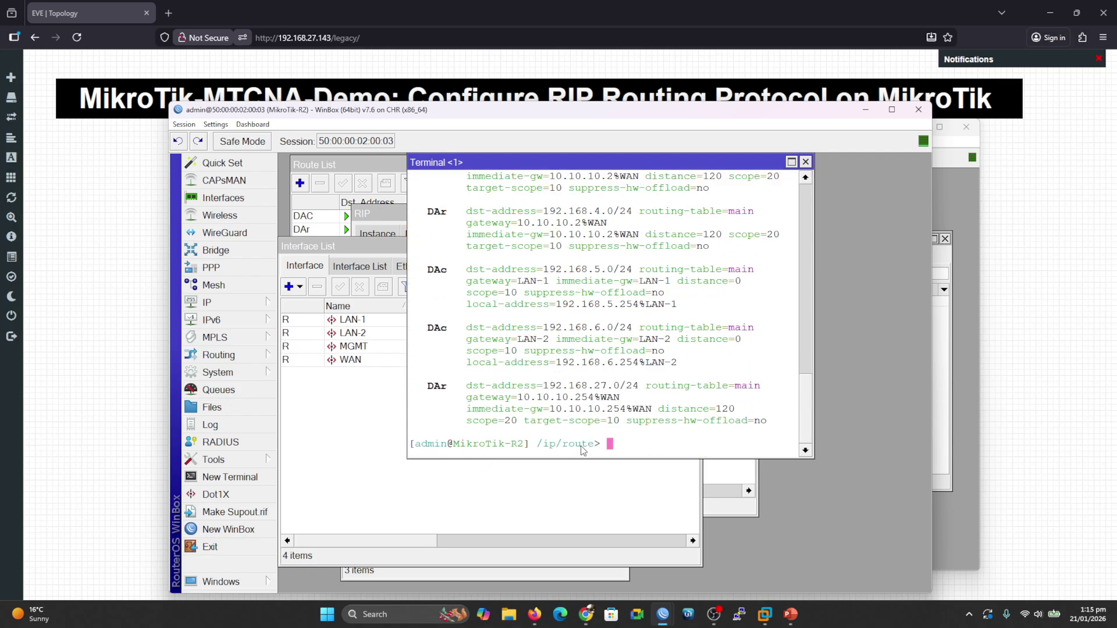
left_click_drag(806, 415, 807, 332)
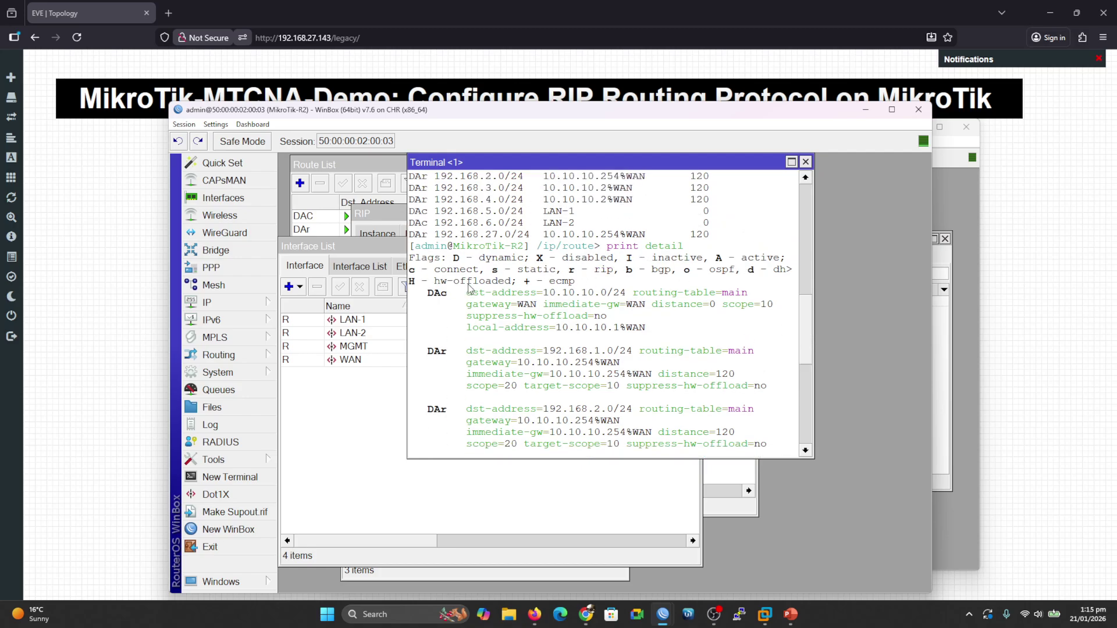
Close the MikroTik-R2 terminal, bring its route list forward and return to the EVE topology.
left_click(805, 163)
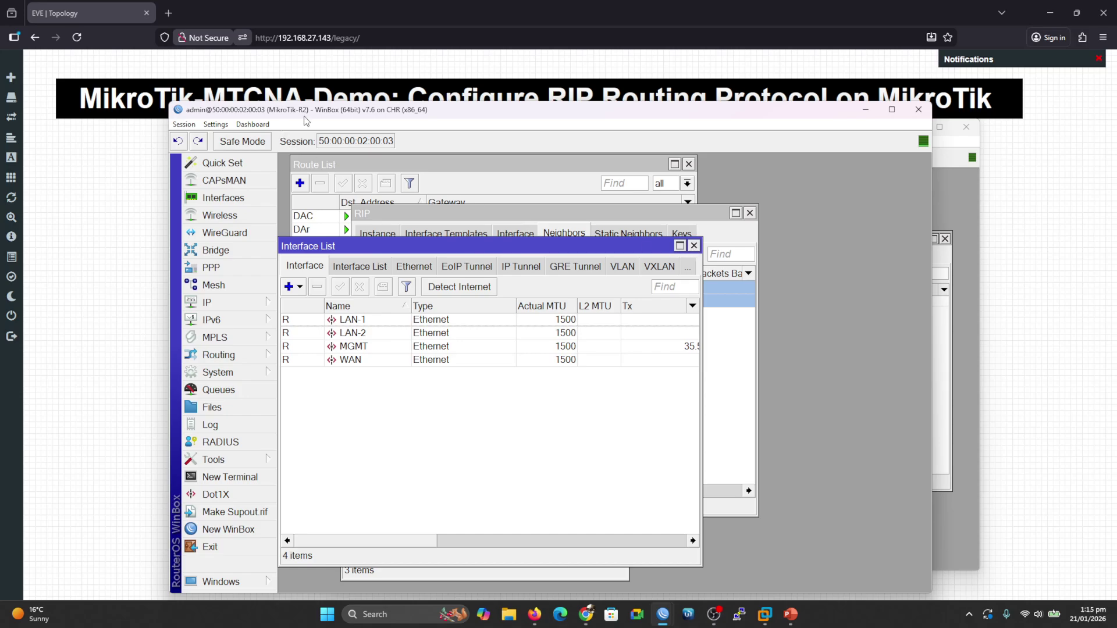
left_click(456, 173)
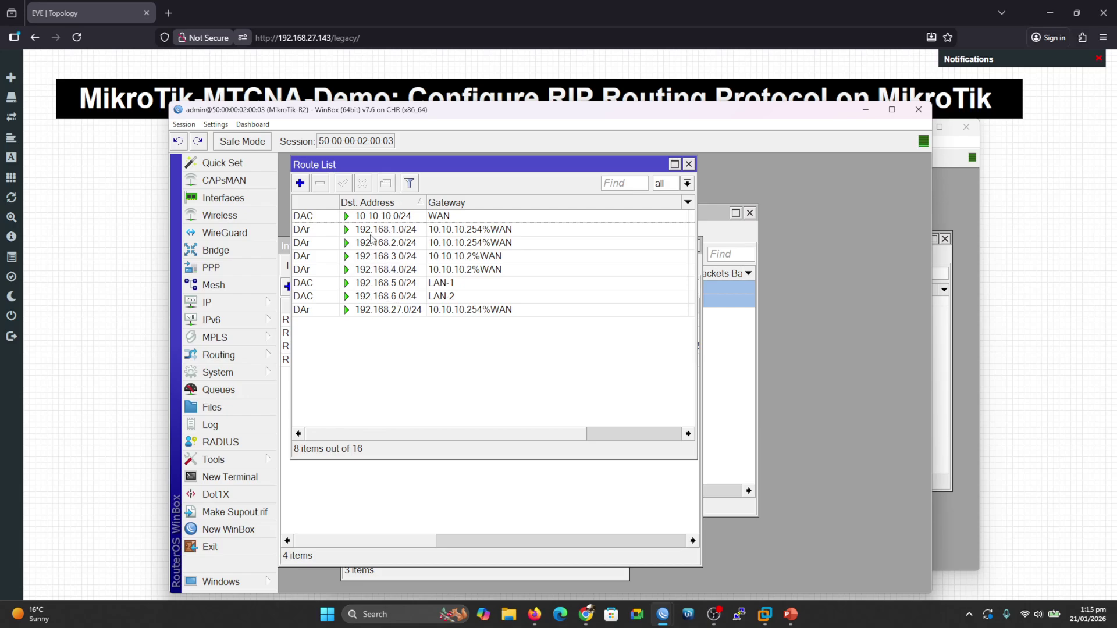
left_click(69, 349)
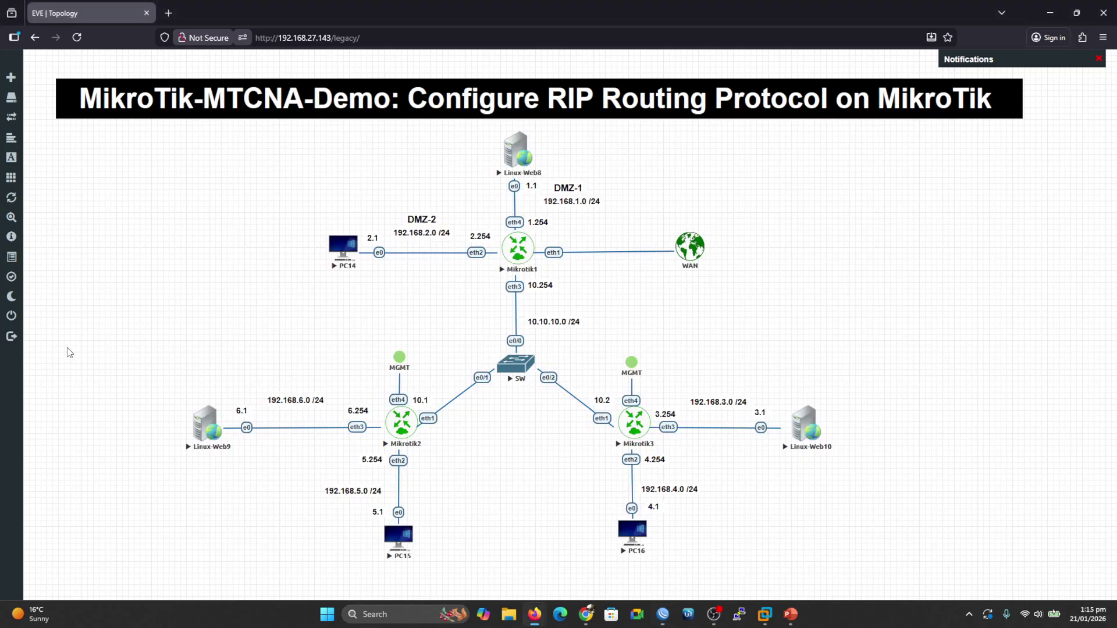
Open PC15's console, move its window clear of the left part of the topology, and ping 192.168.2.1 before stopping it.
left_click(411, 543)
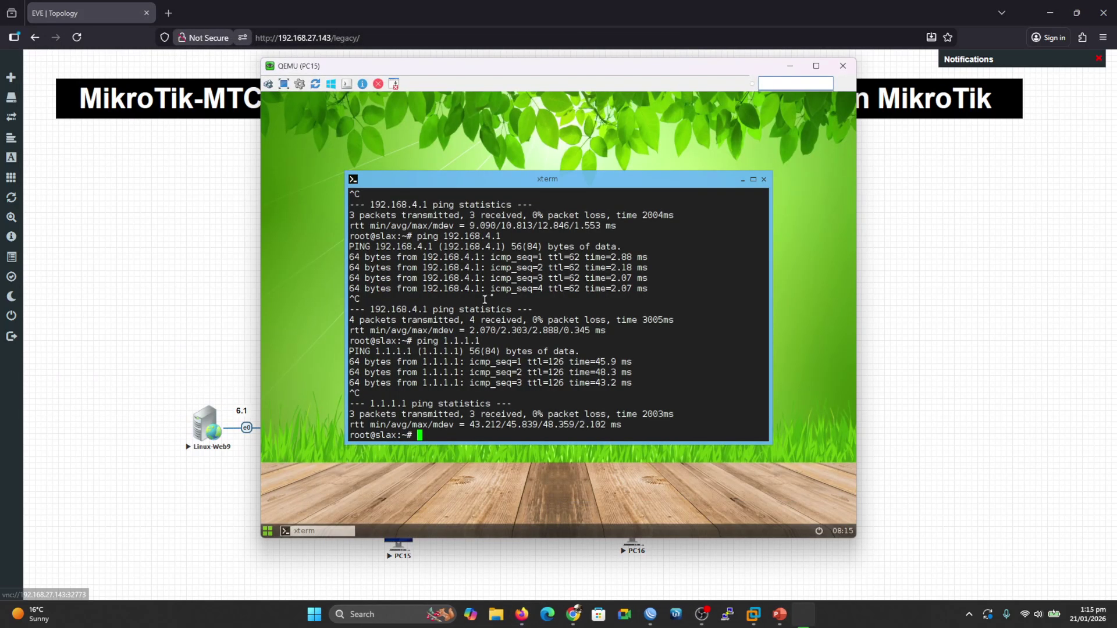
key("Up")
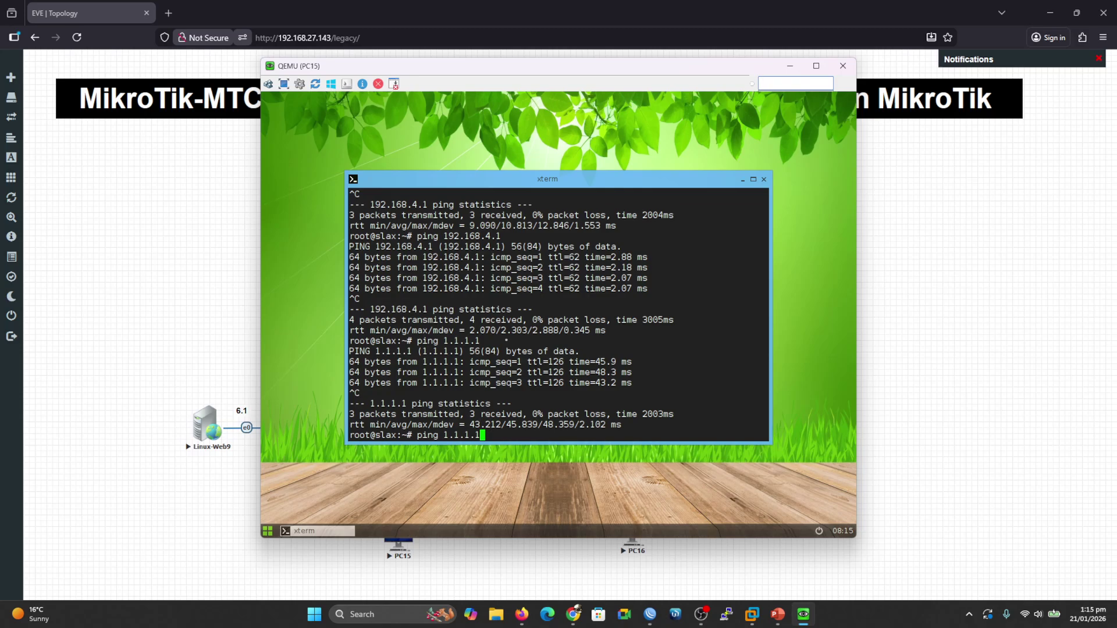
key("Up")
left_click_drag(395, 69, 592, 99)
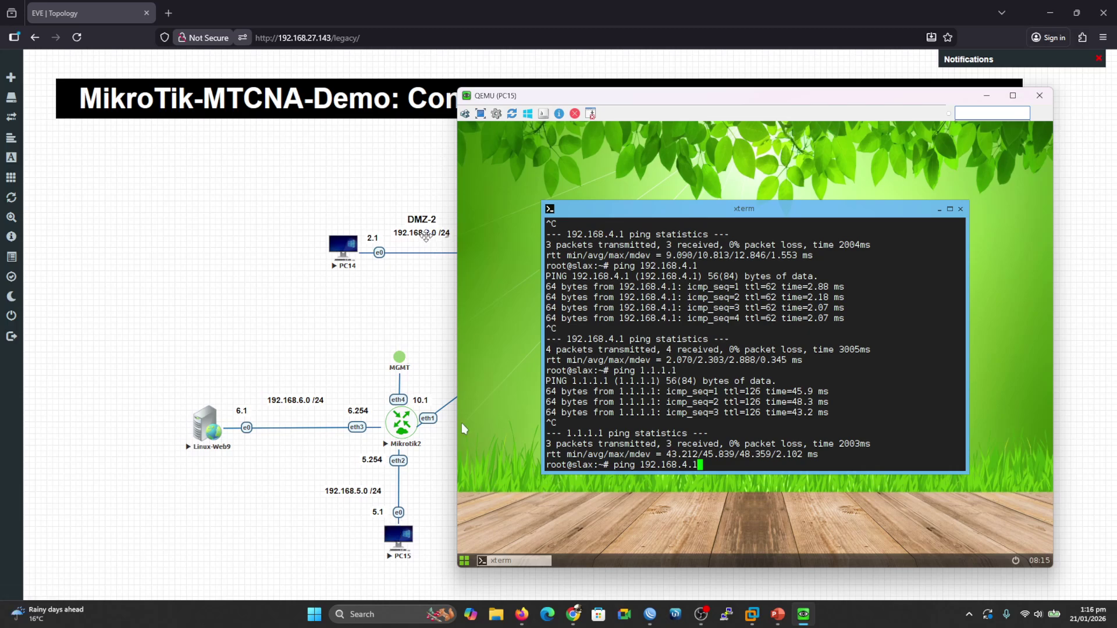
key("Left")
key("Left")
key("Return")
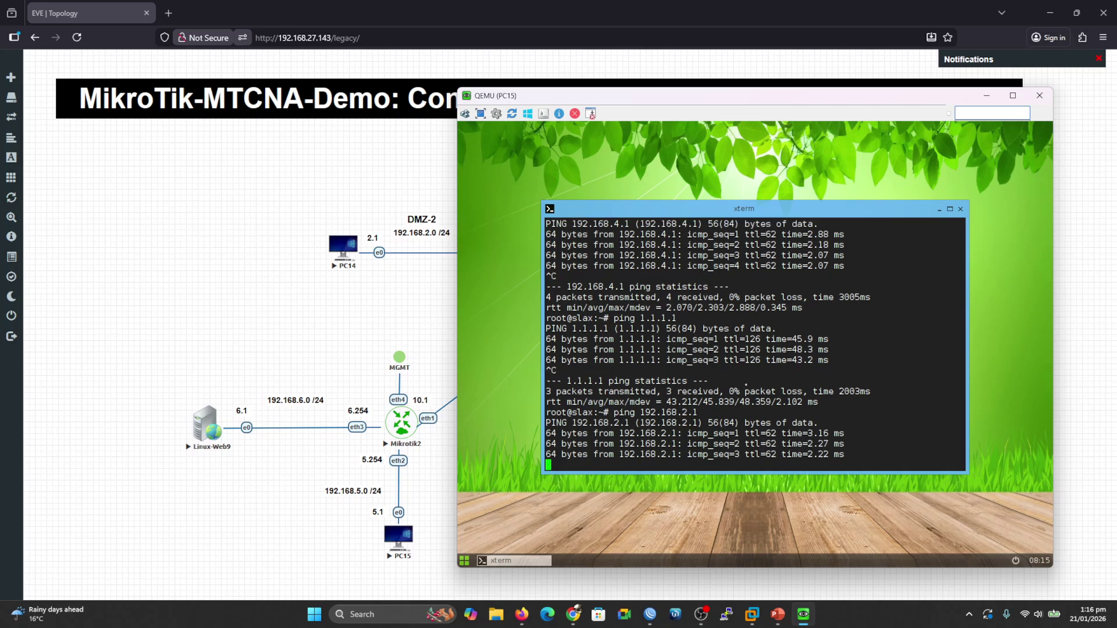
key("ctrl+c")
Ping 192.168.3.1 from PC15 and stop it after a few replies.
key("Up")
key("Left")
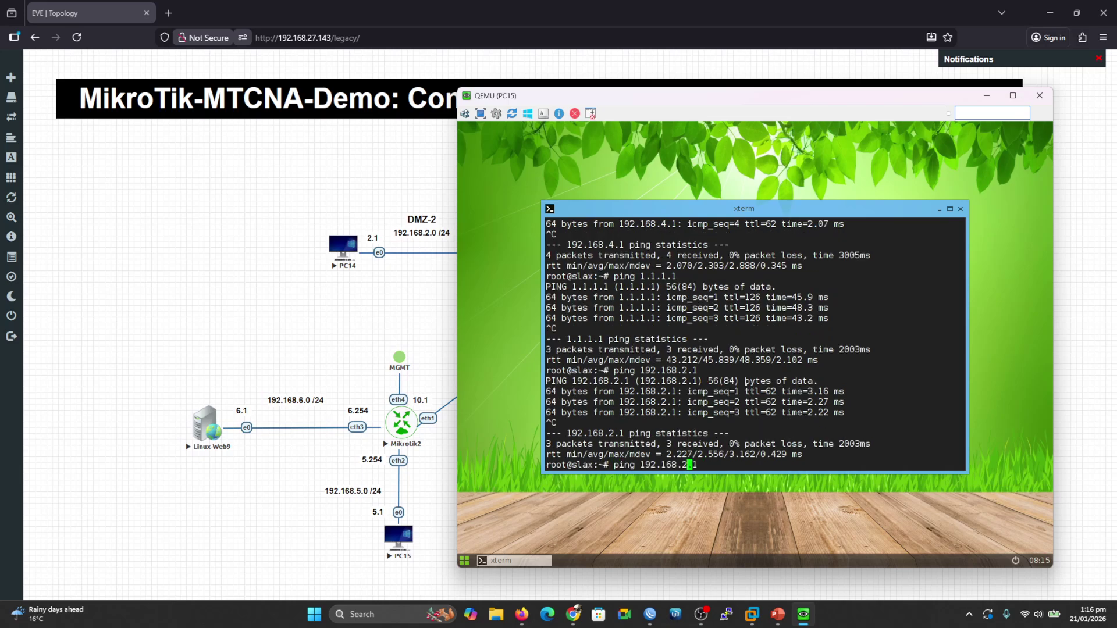
key("BackSpace")
type("3")
key("Return")
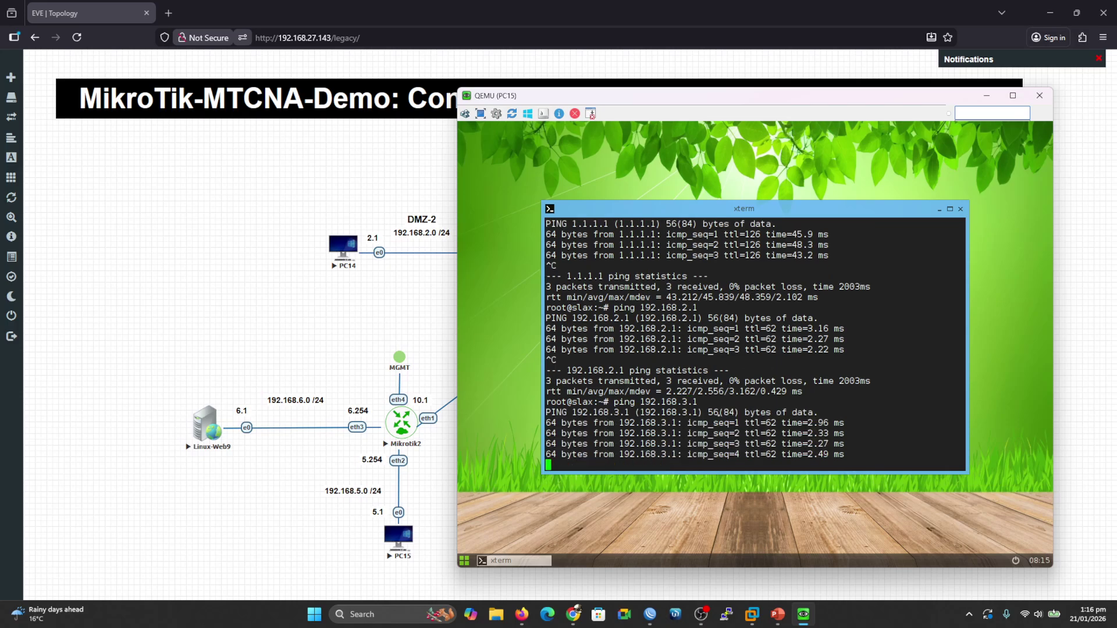
key("Up")
key("ctrl+c")
Ping 192.168.4.1 from PC15 and stop it after a few replies.
key("Up")
key("BackSpace")
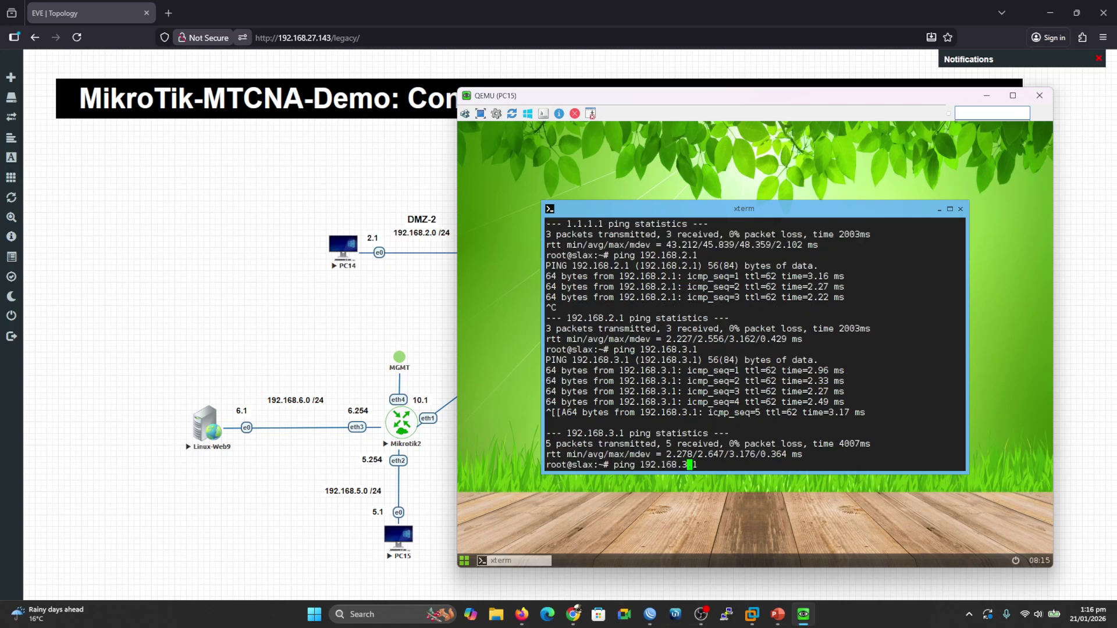
key("BackSpace")
key("BackSpace")
type("4.1")
key("Return")
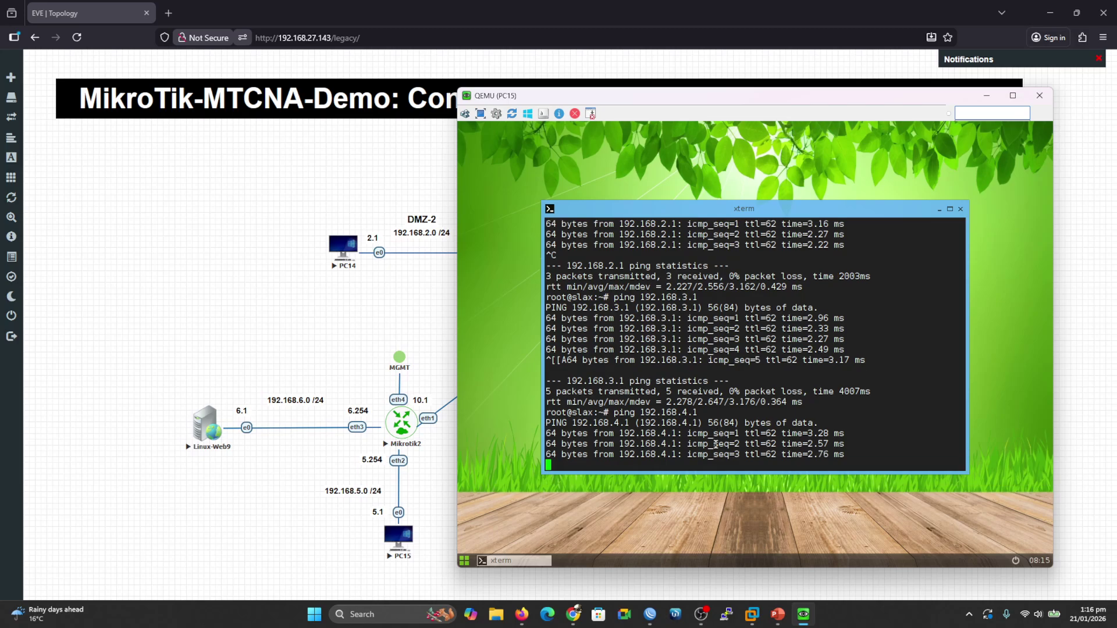
key("ctrl+c")
Ping 1.1.1.1 from PC15, stop it, highlight the first reply line and the pinged address, and clear the highlights.
type("p")
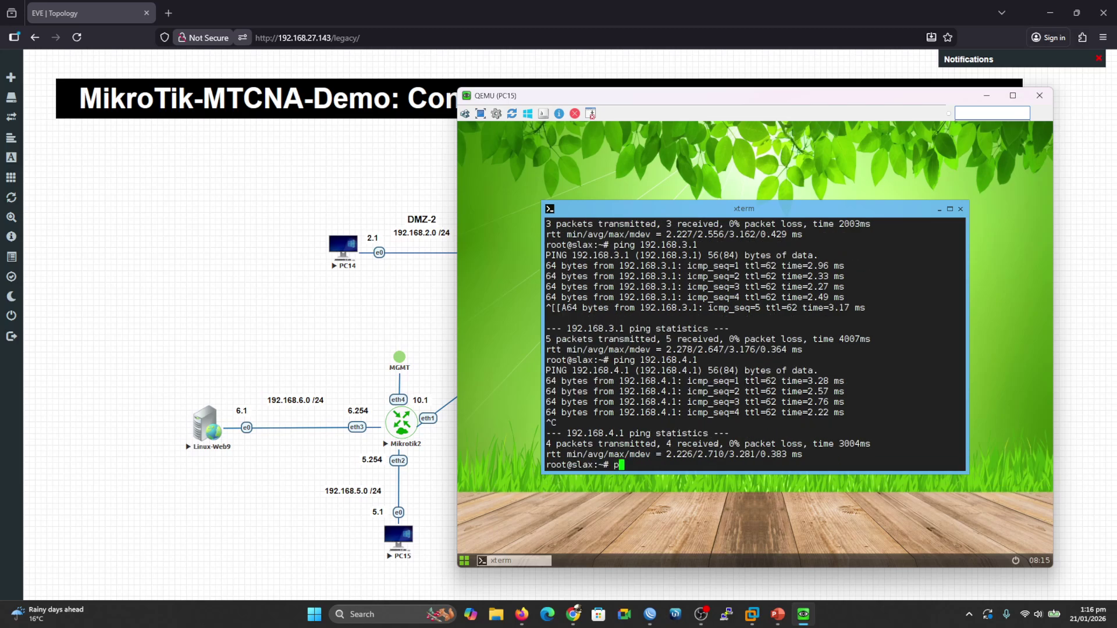
type("ing 1.1.1.1")
key("Return")
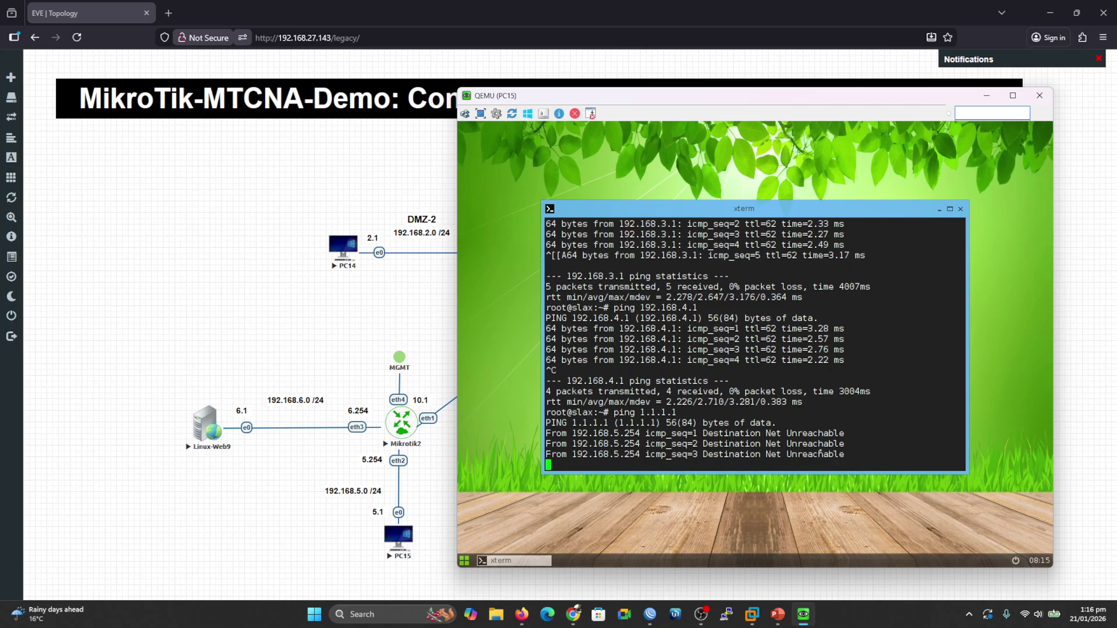
key("ctrl+c")
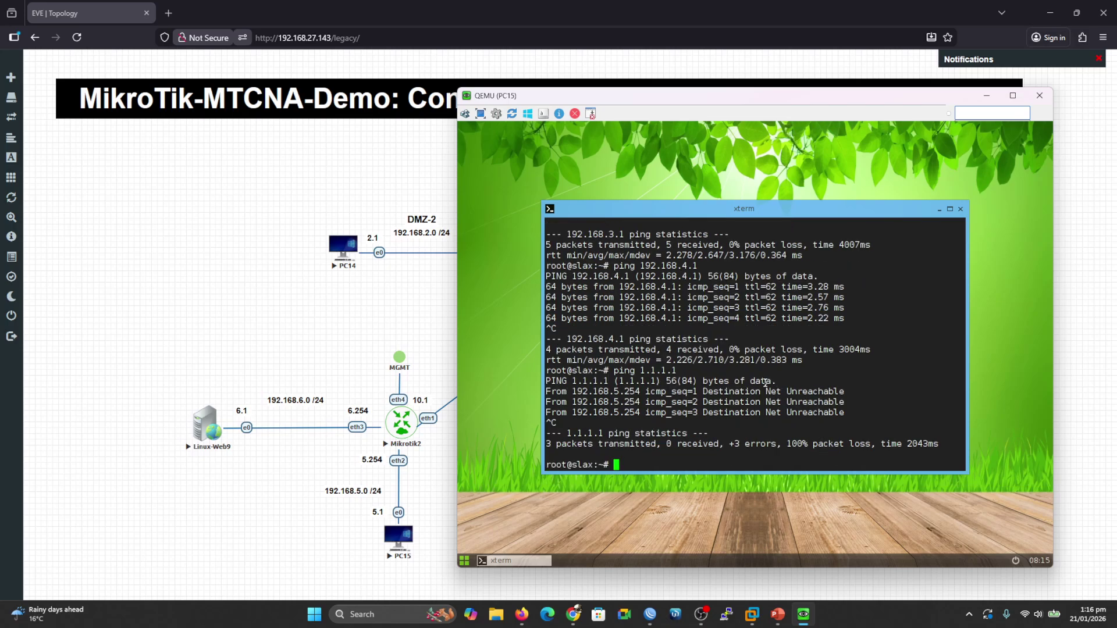
left_click_drag(844, 392, 690, 391)
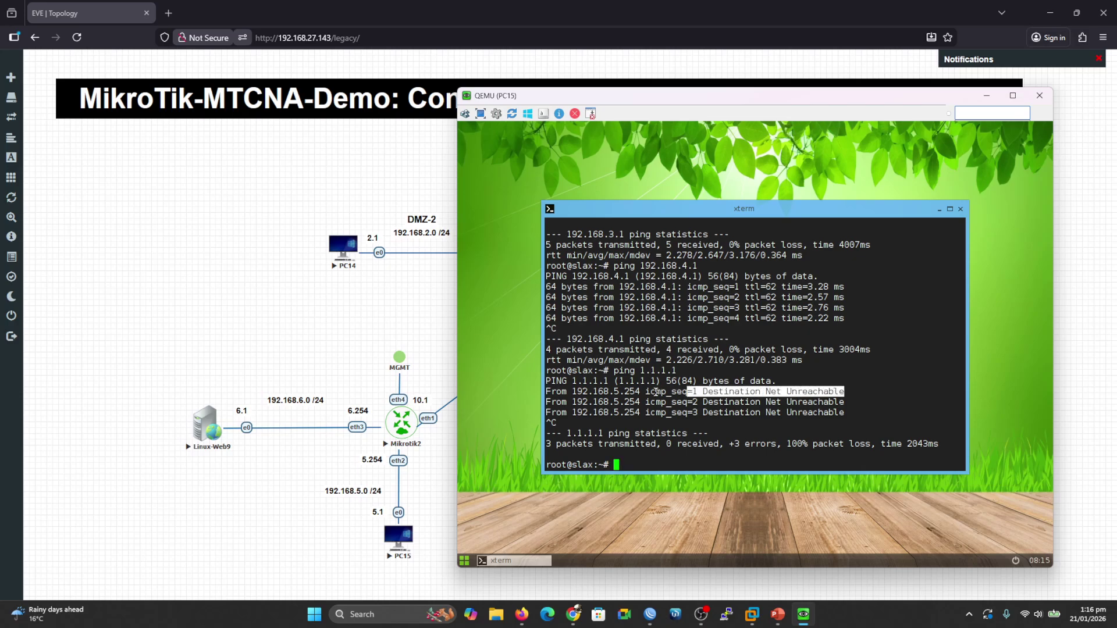
left_click(656, 392)
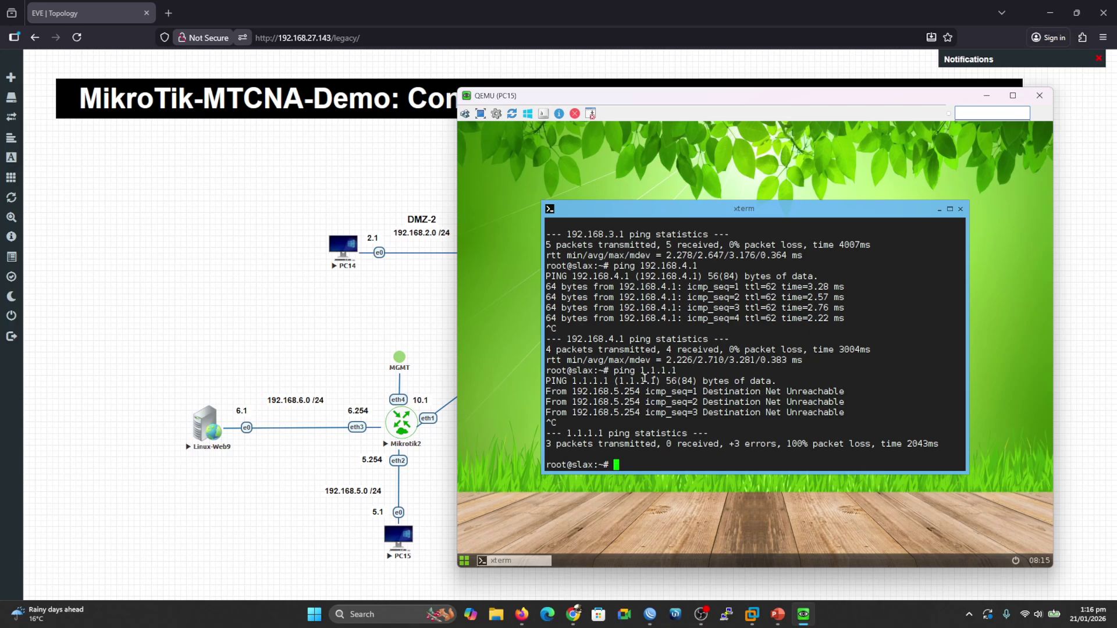
left_click_drag(680, 371, 639, 371)
left_click(645, 391)
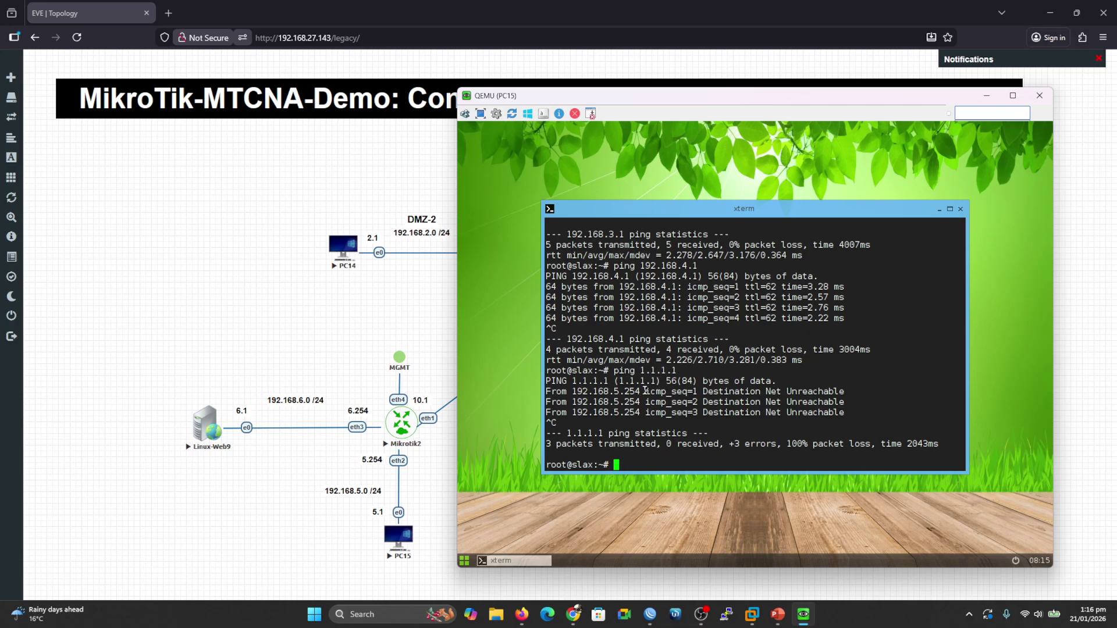
Check the route lists for a default route in the MikroTik-R2, MikroTik-R3 and Edge-R1 sessions.
mouse_move(649, 614)
left_click(638, 577)
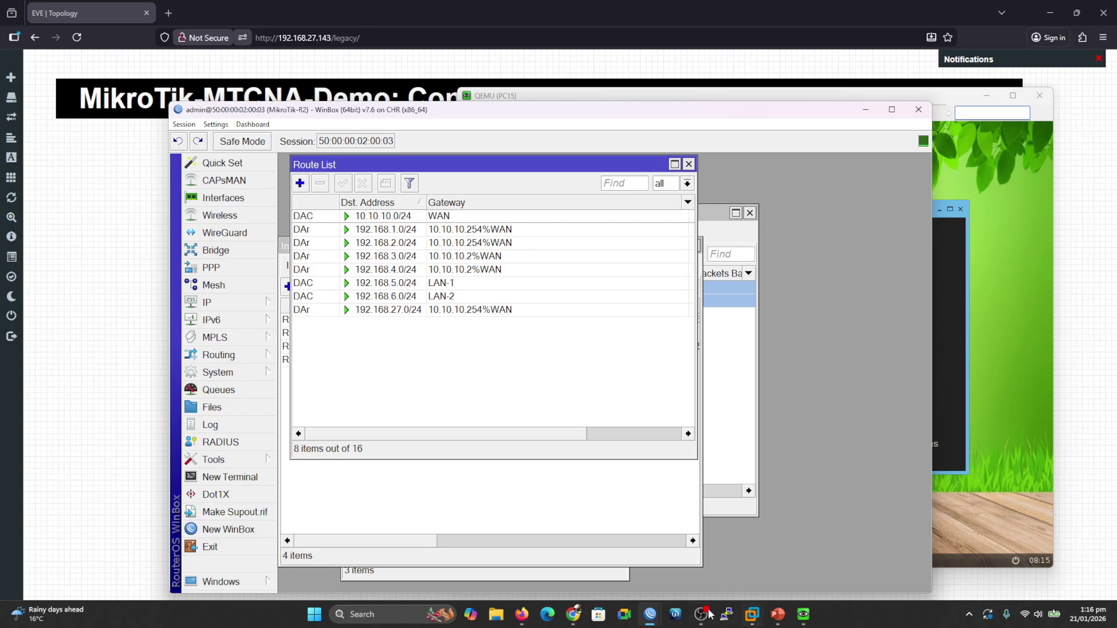
mouse_move(654, 619)
left_click(778, 564)
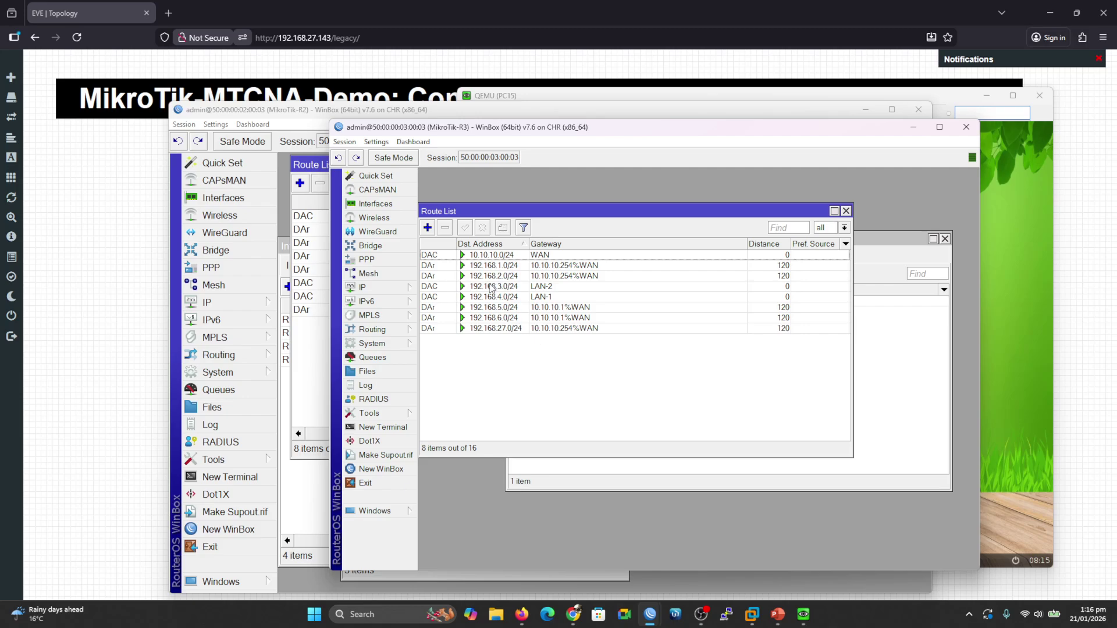
left_click_drag(466, 132, 358, 150)
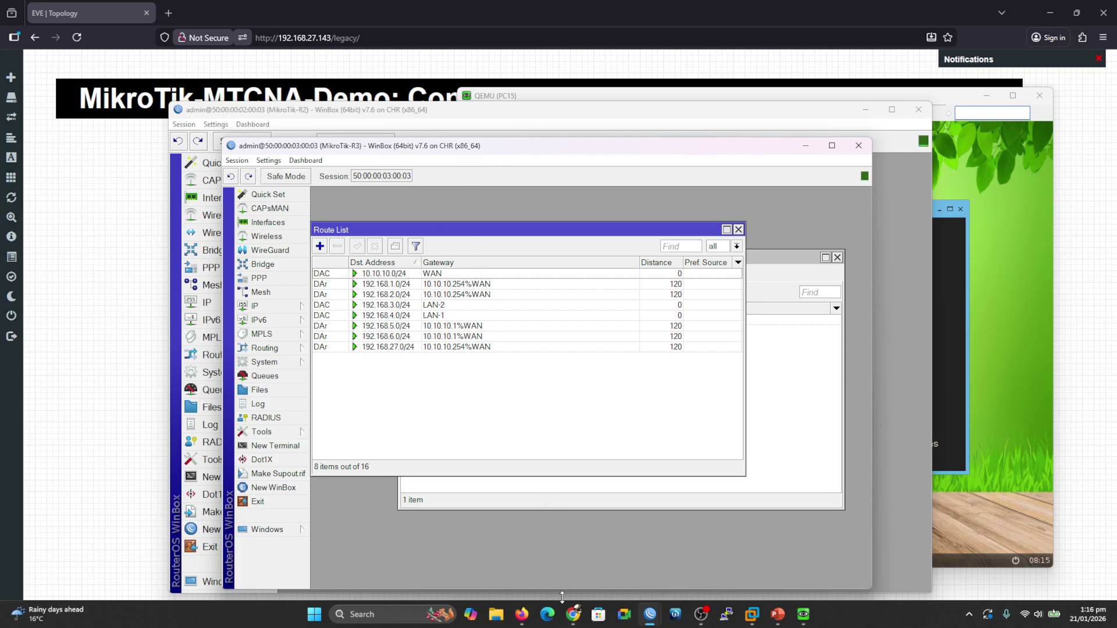
mouse_move(650, 614)
left_click(544, 545)
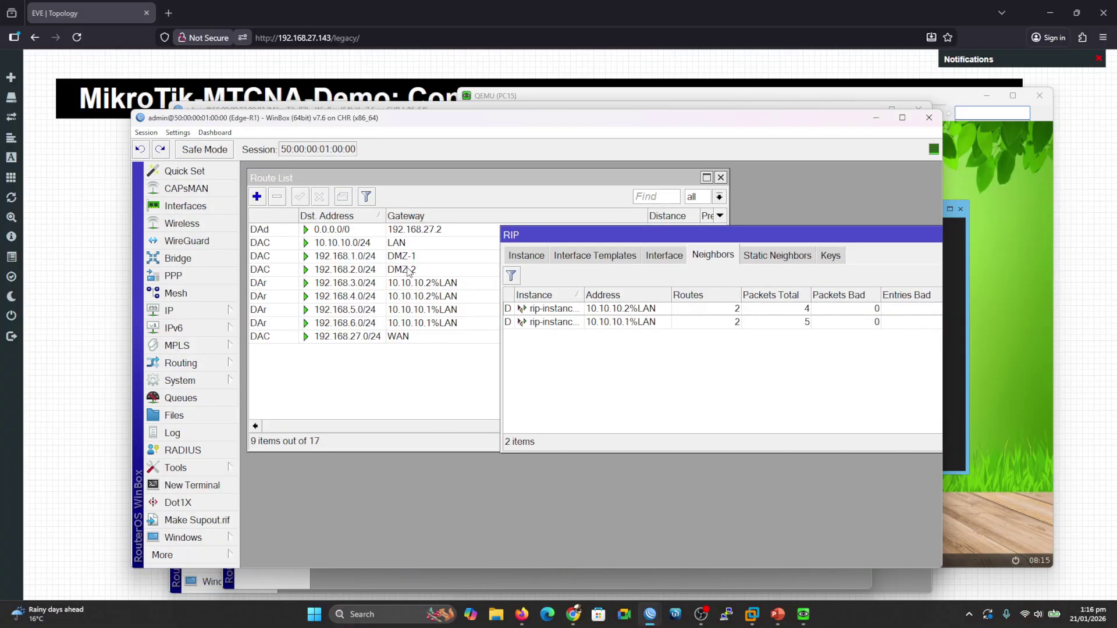
Return to the EVE topology, open PC14's console, and ping 1.1.1.1 before stopping it.
left_click(107, 226)
left_click(356, 241)
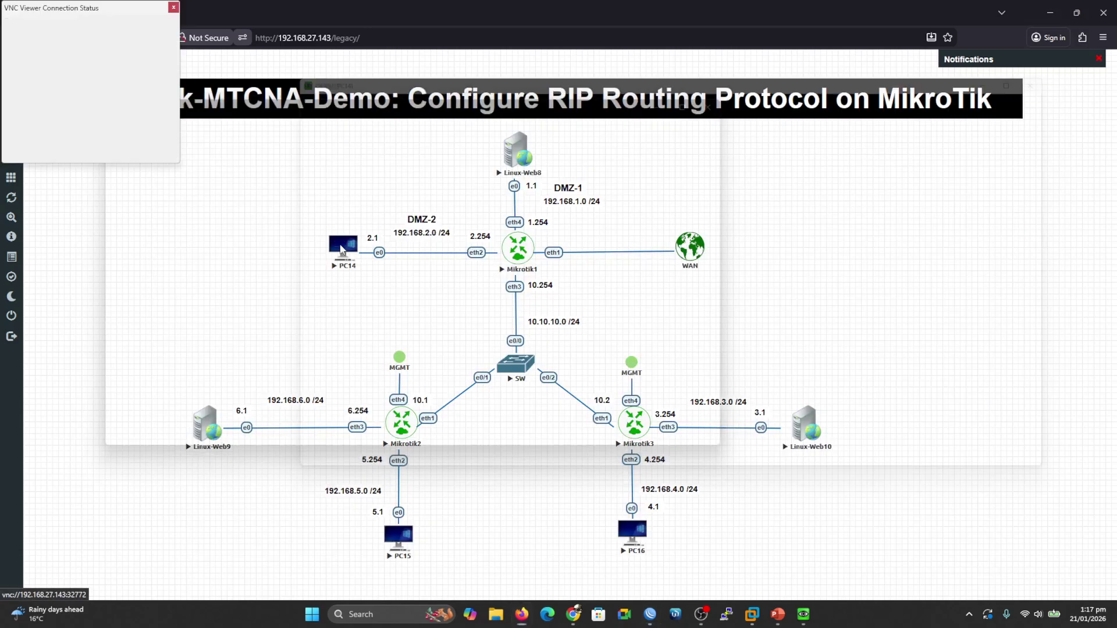
key("Up")
key("Up")
key("Up")
key("Up")
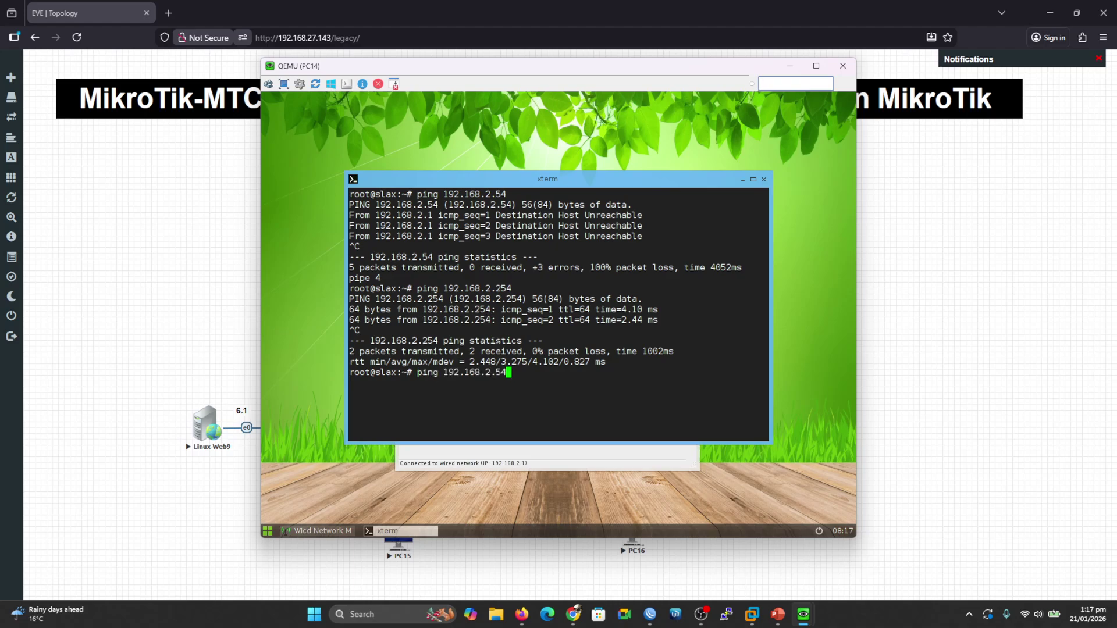
key("Up")
key("Up")
key("Up")
key("BackSpace")
key("BackSpace")
key("BackSpace")
key("BackSpace")
key("BackSpace")
key("BackSpace")
key("BackSpace")
key("BackSpace")
key("BackSpace")
key("BackSpace")
key("BackSpace")
key("BackSpace")
type(".1.1.1")
key("Return")
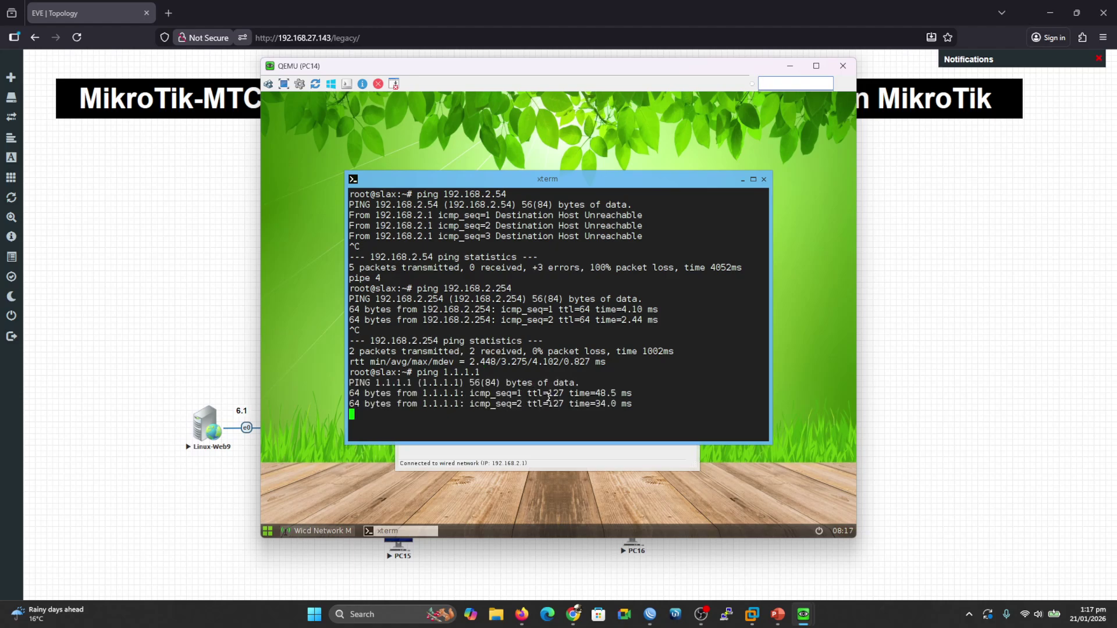
key("ctrl+c")
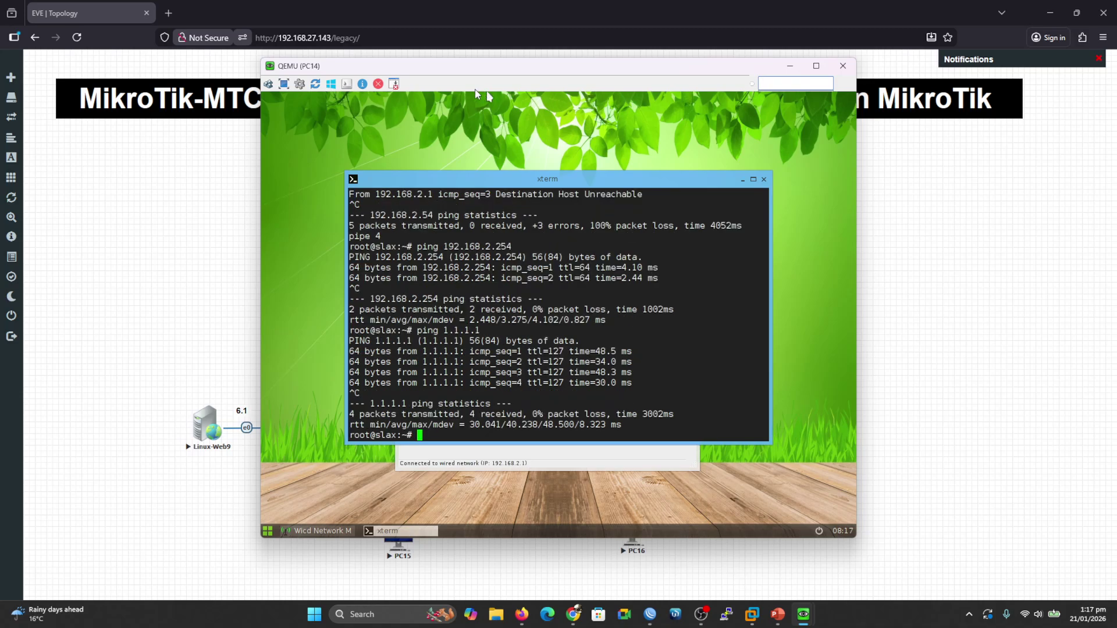
Move PC14's console aside, mark the path from PC14 through Mikrotik1 to the WAN, clear the marks and close the console.
left_click_drag(449, 71, 466, 308)
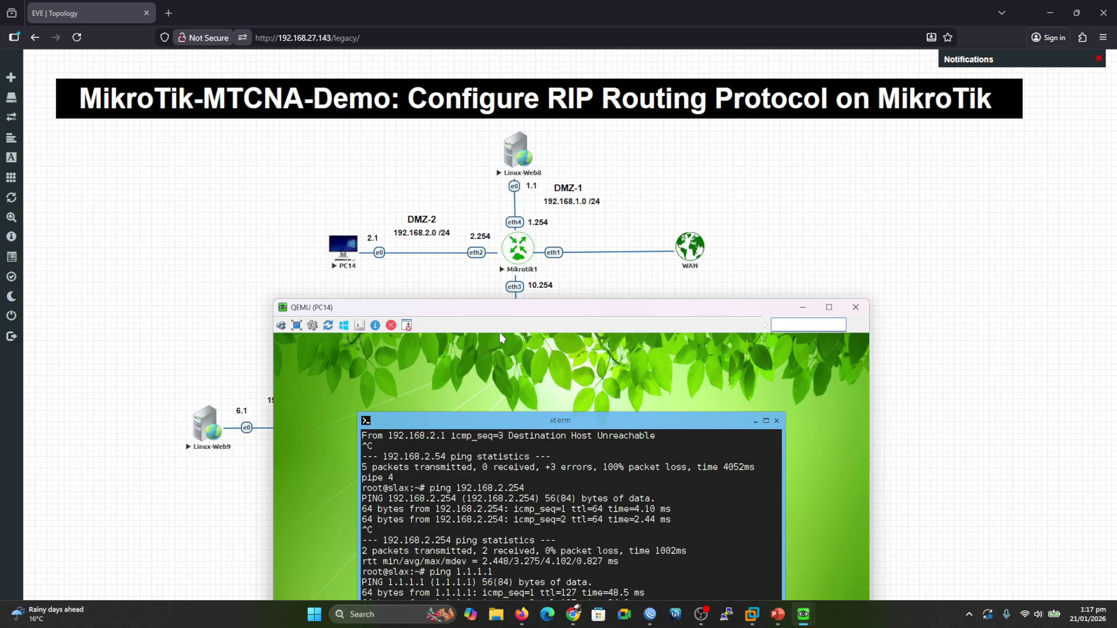
mouse_move(345, 228)
left_mouse_down()
mouse_move(468, 243)
mouse_move(553, 213)
left_mouse_up()
left_click_drag(552, 268, 658, 265)
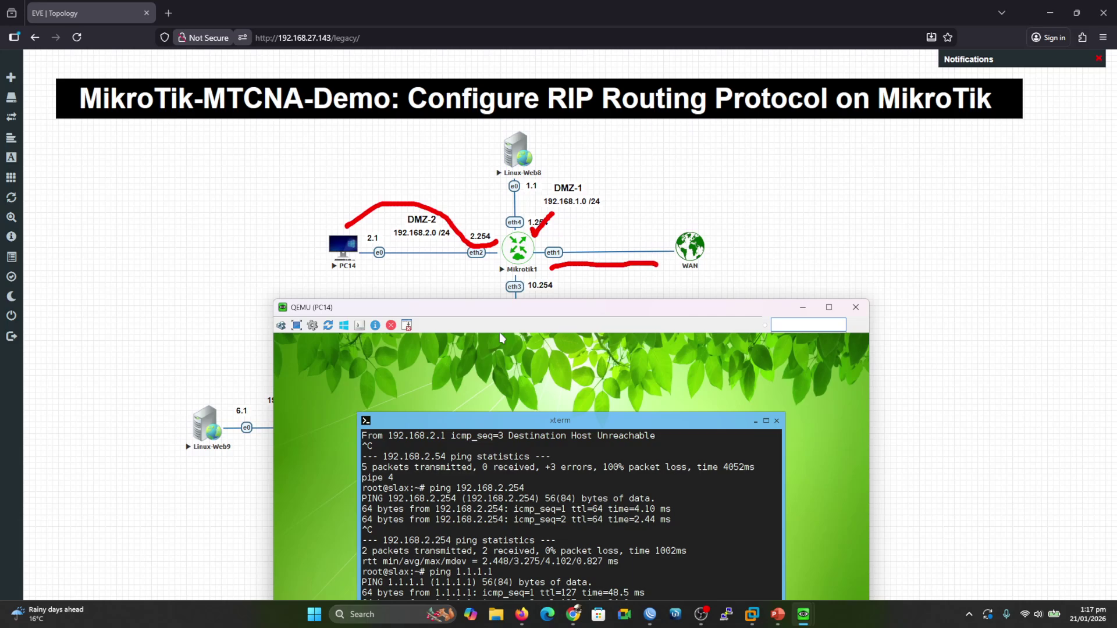
key("Escape")
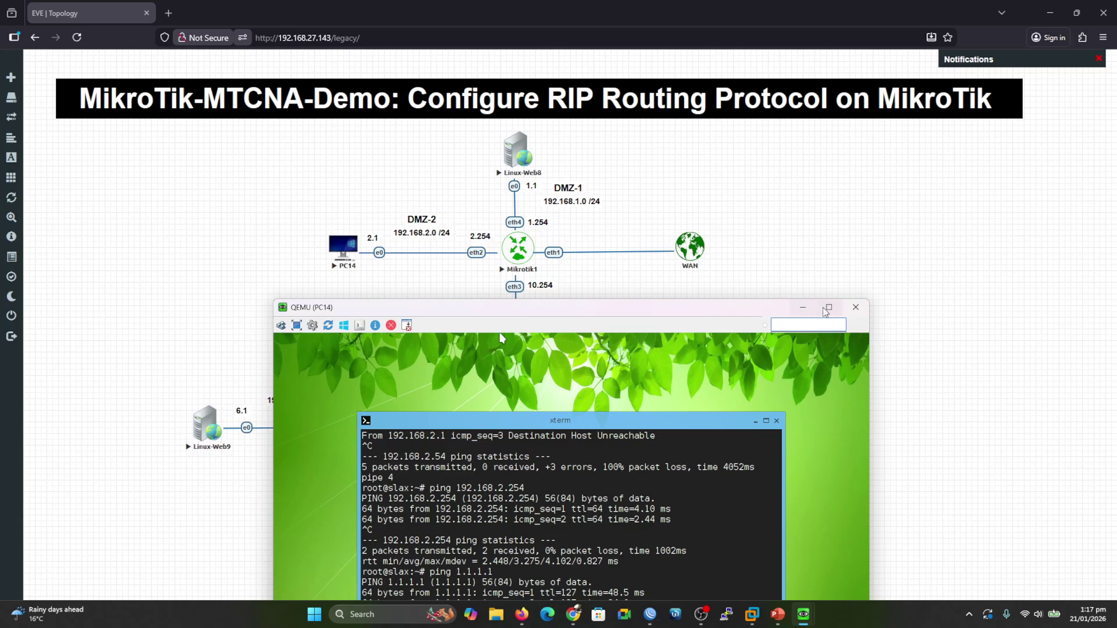
left_click(852, 308)
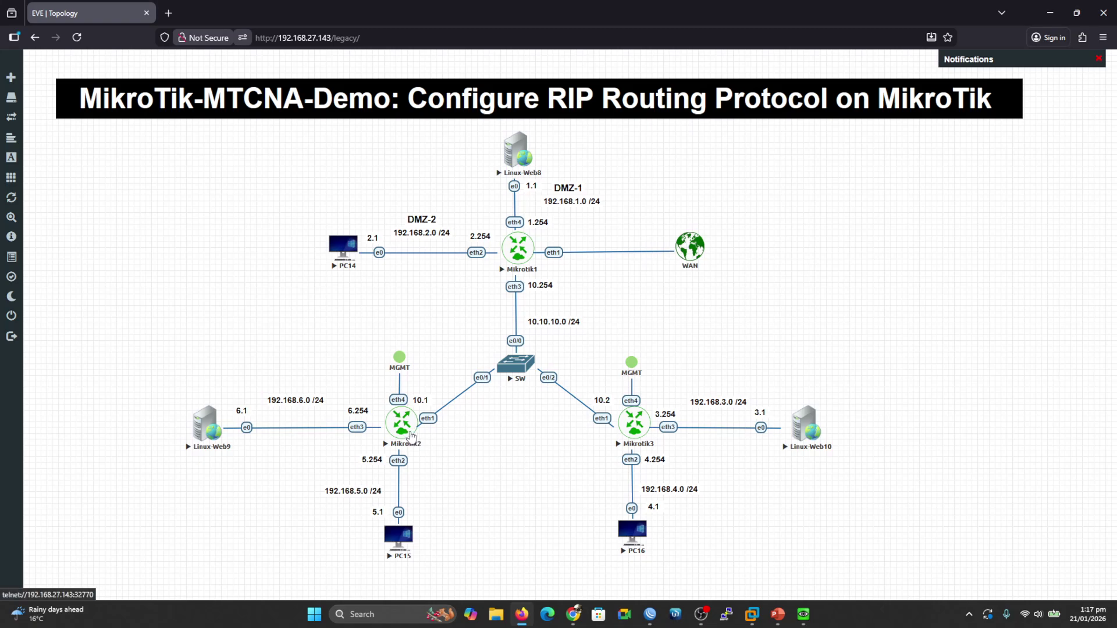
In the Edge-R1 session, set Originate Default to always on the RIP instance rip-instance-new, apply it and close the instance settings.
mouse_move(653, 613)
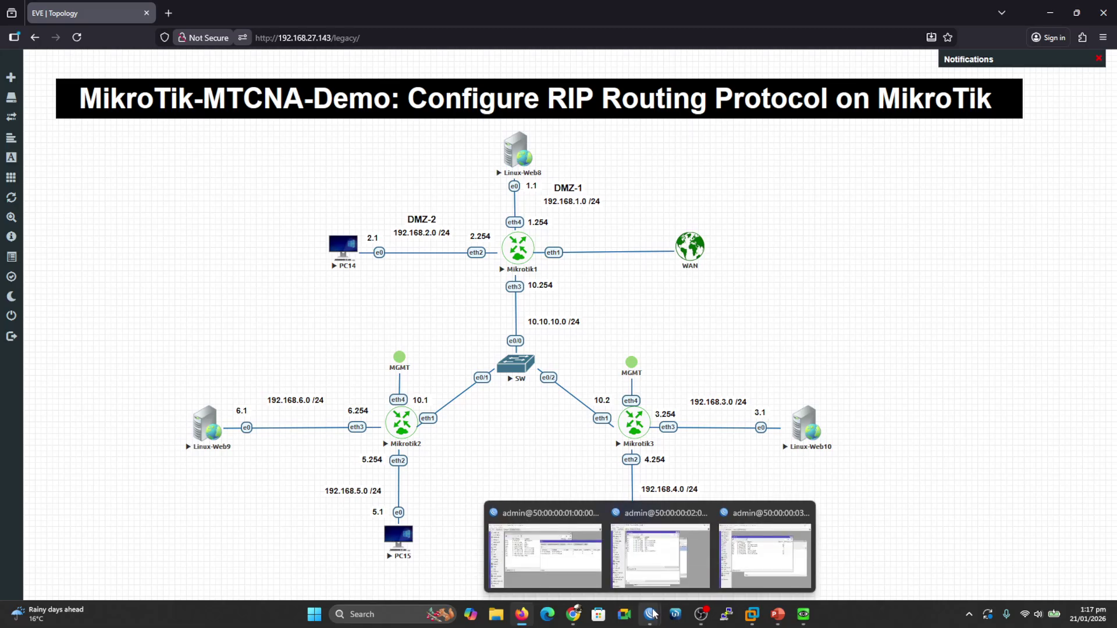
left_click(560, 564)
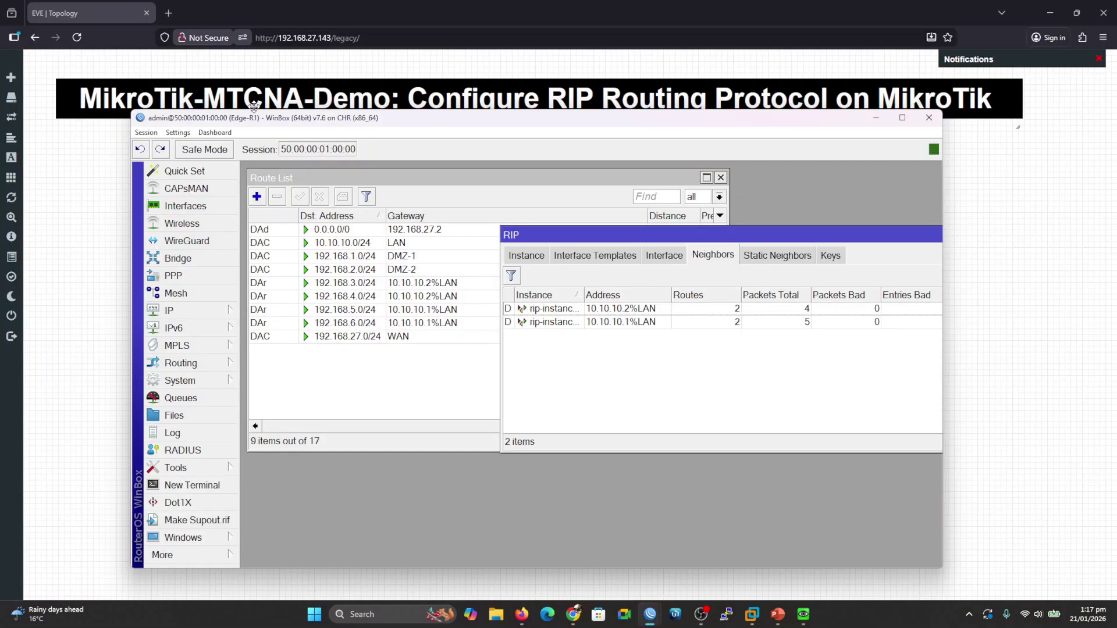
left_click(588, 258)
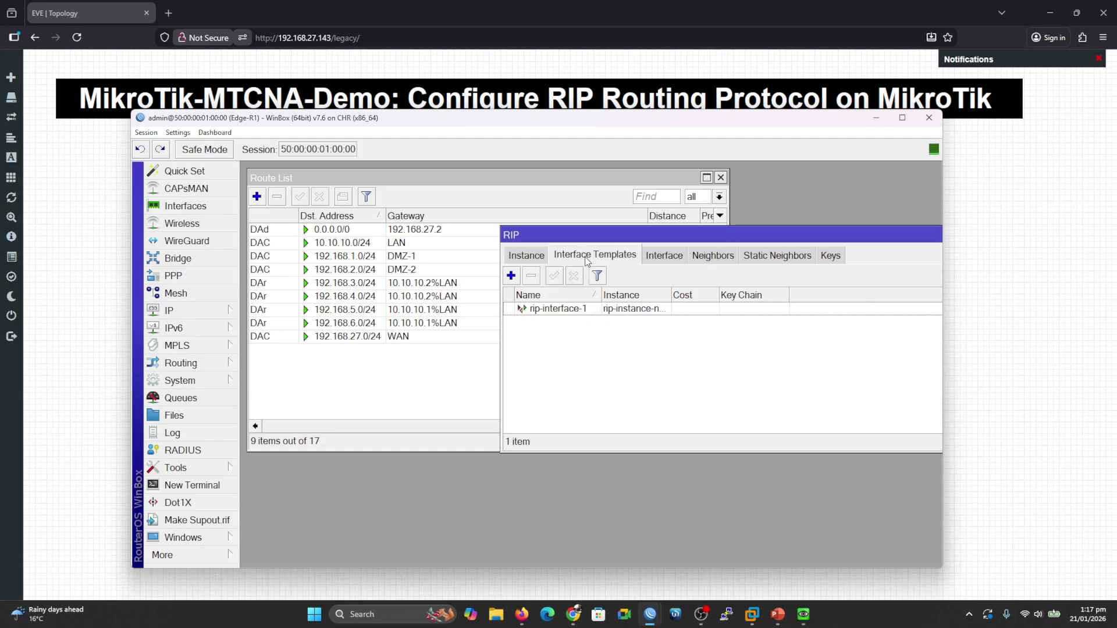
left_click(532, 256)
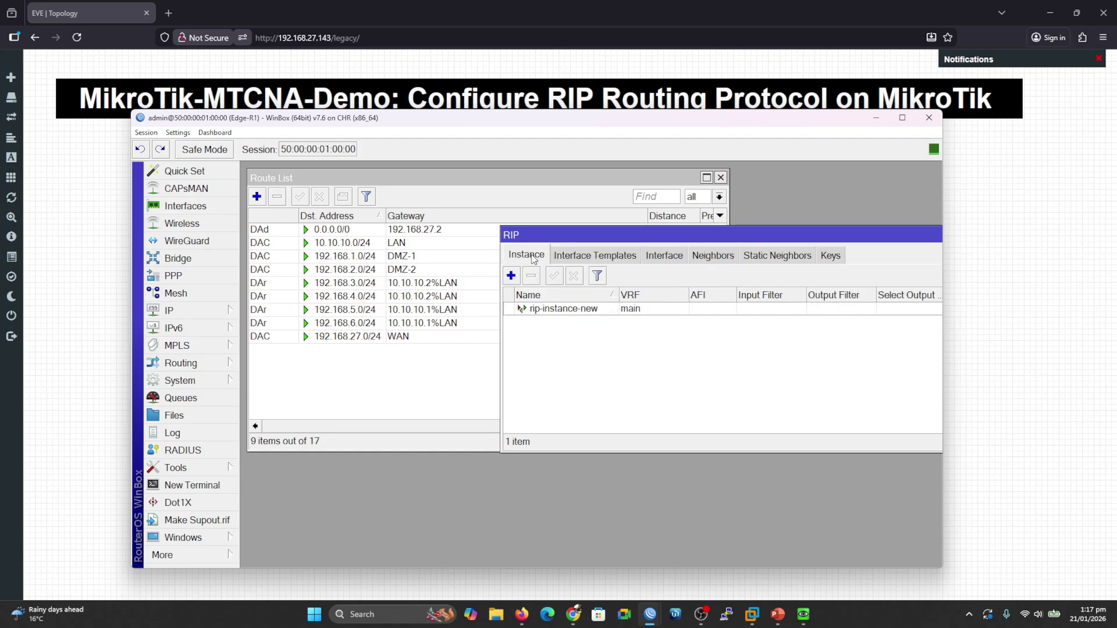
double_click(554, 309)
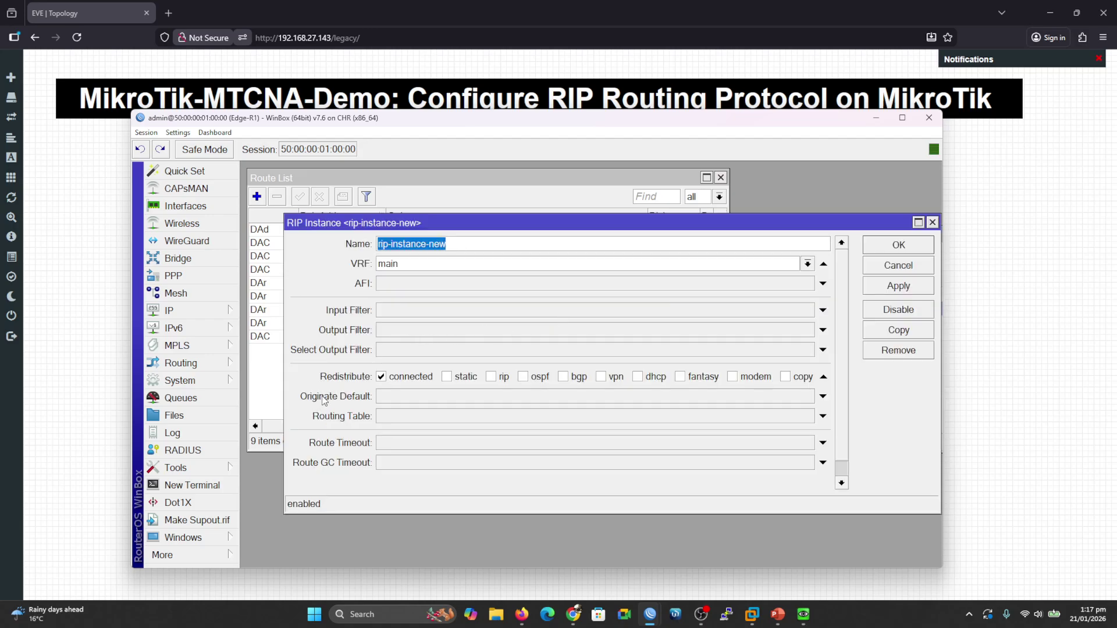
left_click(384, 399)
left_click(409, 399)
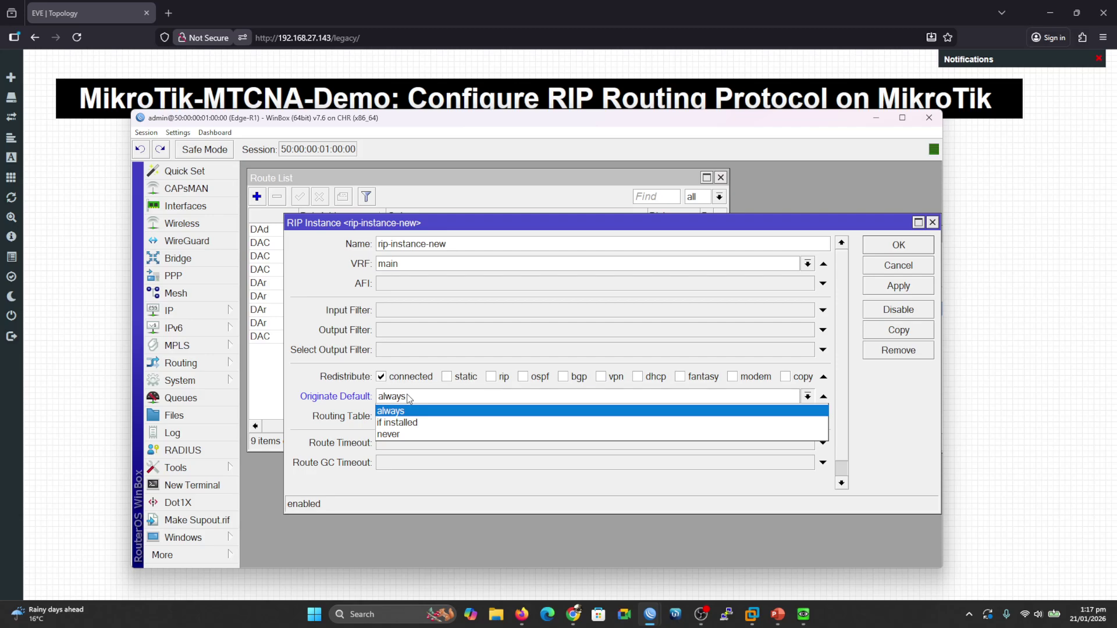
left_click(407, 398)
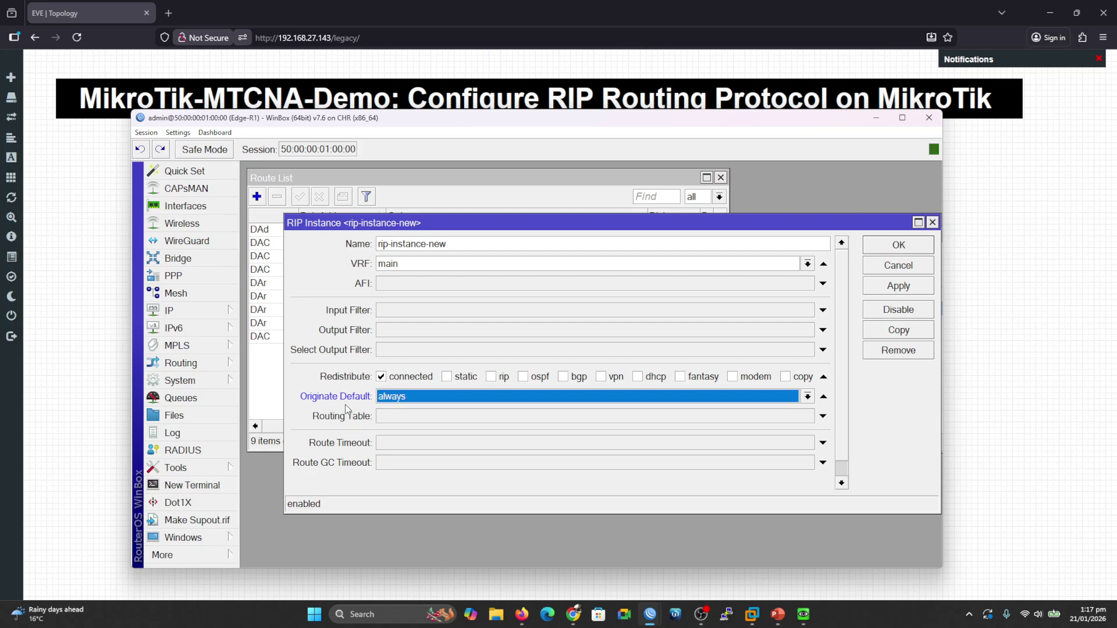
left_click(892, 287)
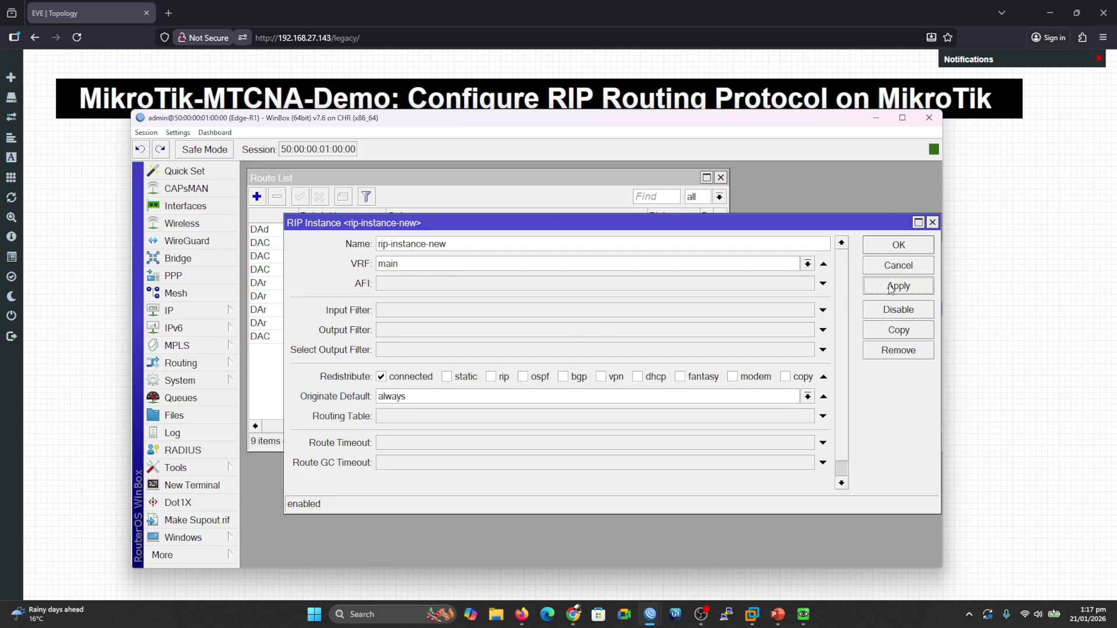
left_click(908, 250)
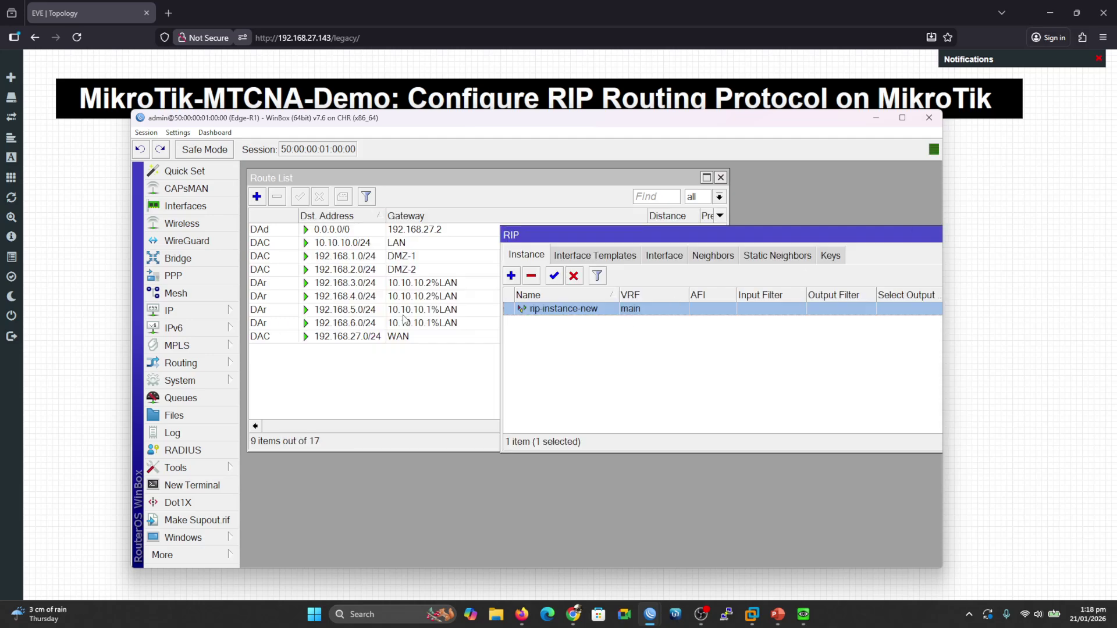
Check the firewall NAT rules in the Edge-R1 session and close the firewall window.
left_click(181, 314)
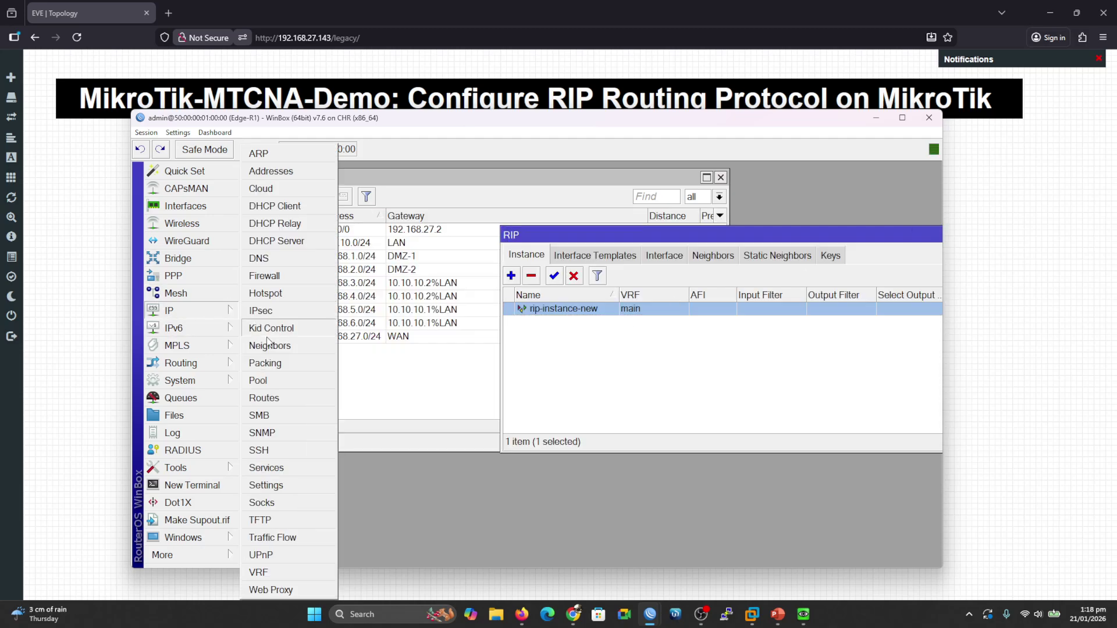
left_click(276, 278)
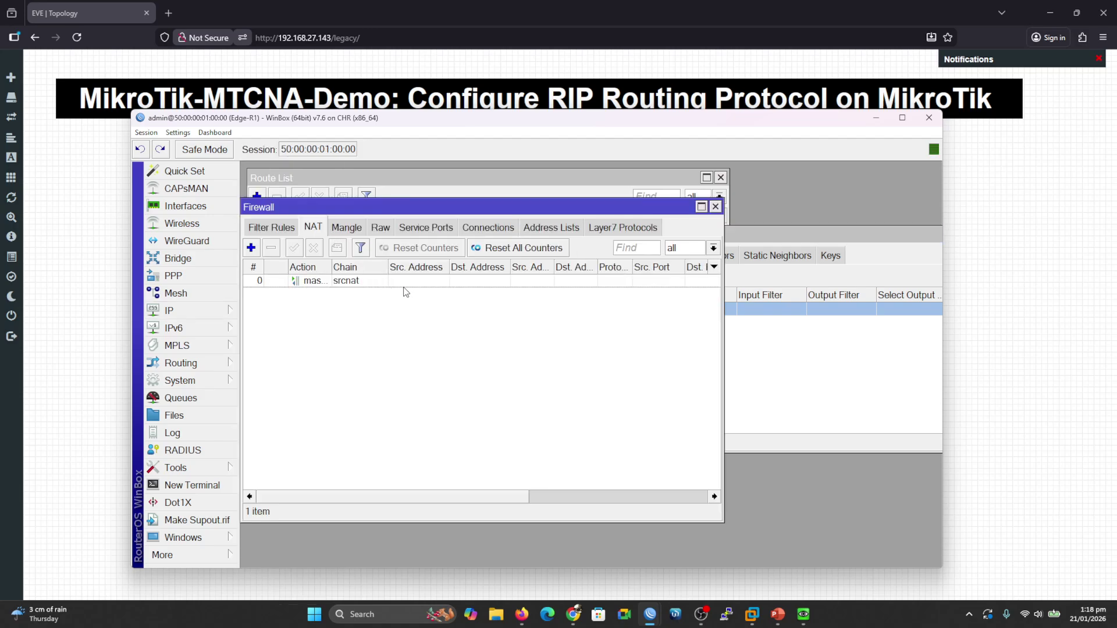
left_click(715, 207)
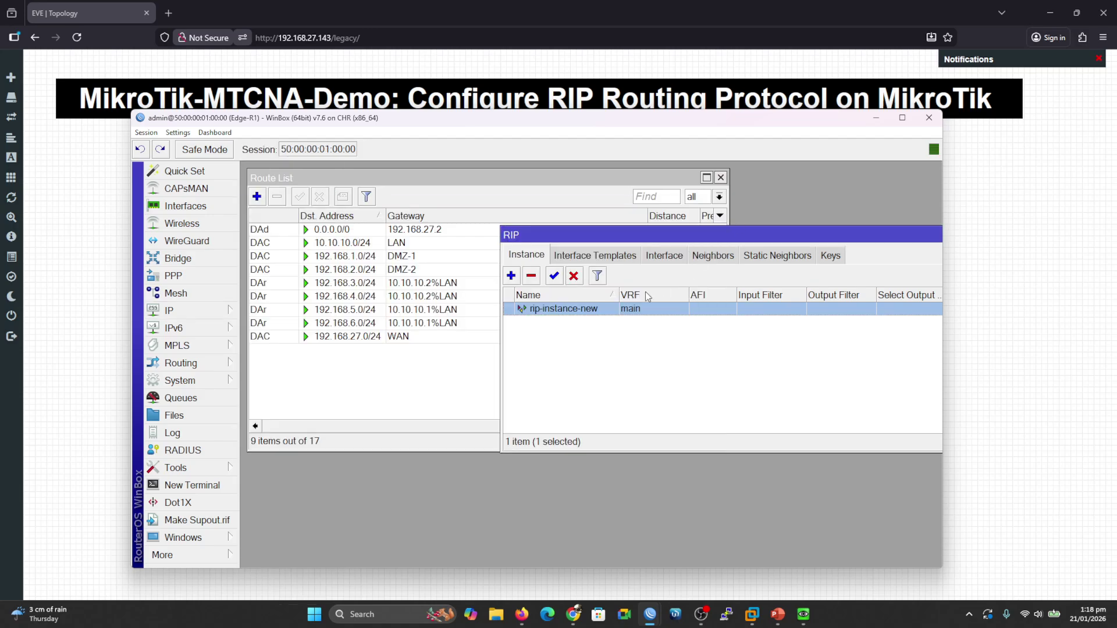
Check the MikroTik-R2 route list for the default route, underline it on screen and clear the marks.
mouse_move(651, 612)
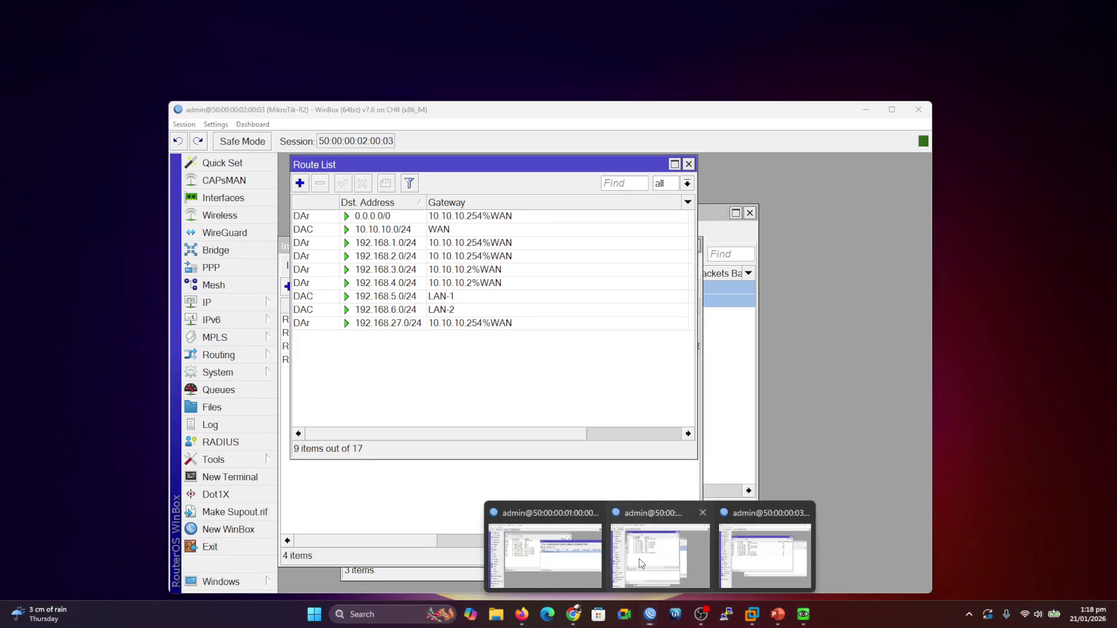
left_click(640, 559)
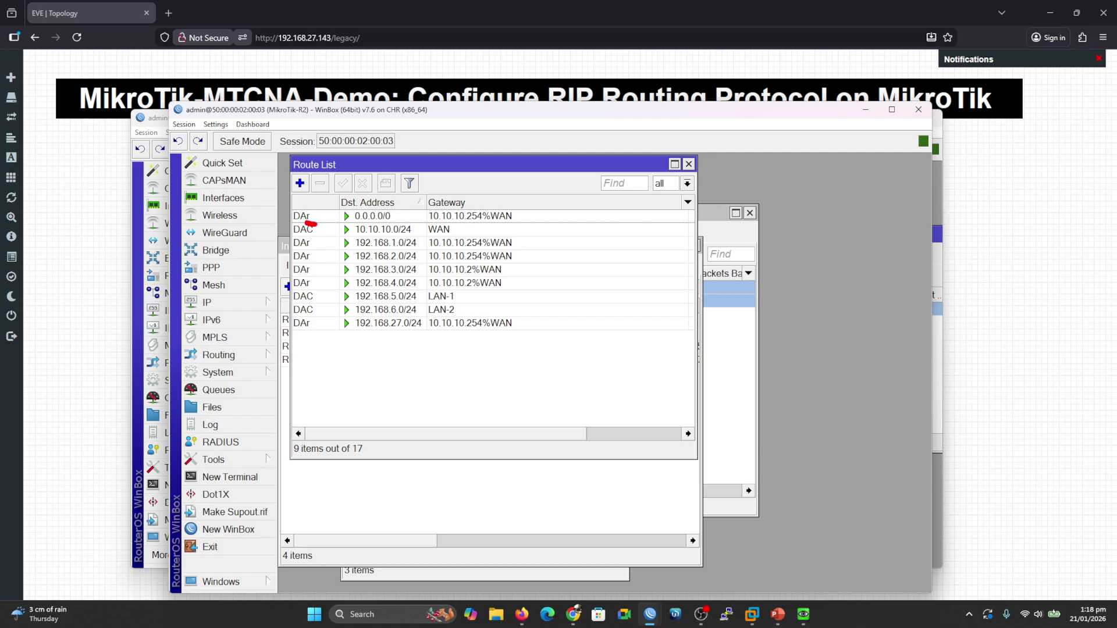
left_click_drag(319, 222, 521, 223)
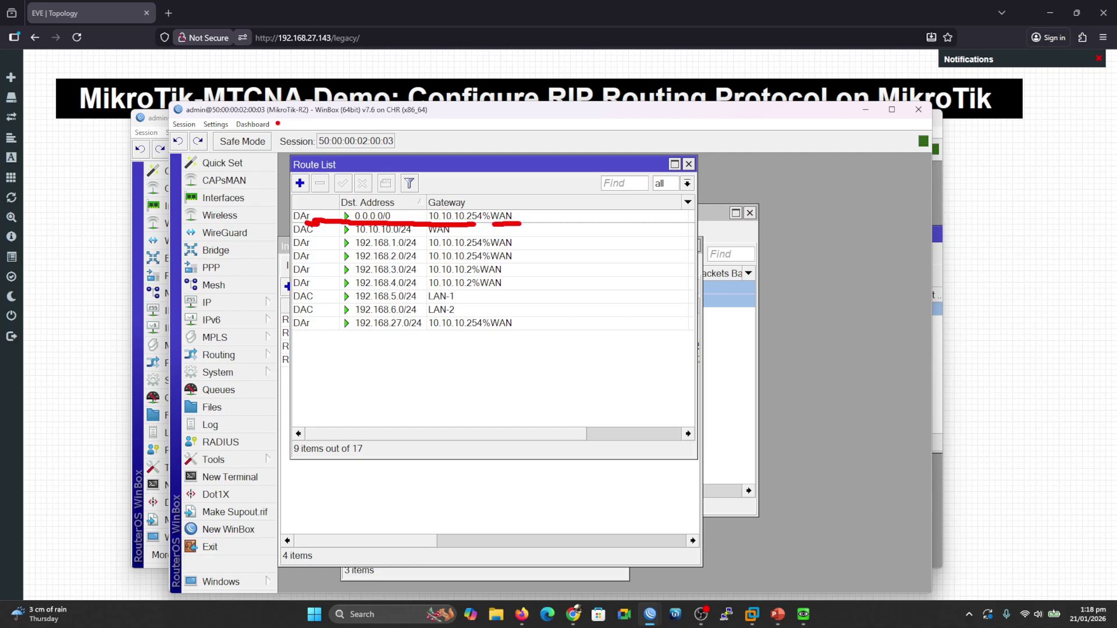
mouse_move(278, 124)
left_mouse_down()
mouse_move(329, 111)
mouse_move(281, 99)
left_mouse_up()
key("Escape")
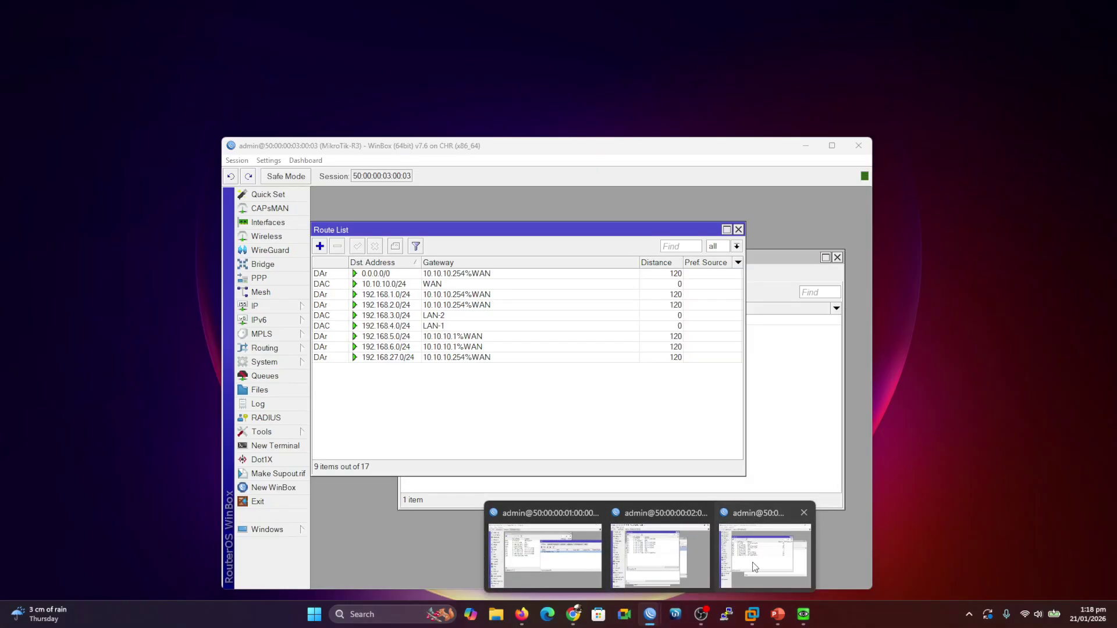
Bring up the MikroTik-R3 session, check its route list for the 0.0.0.0/0 route and return to the EVE topology.
left_click(755, 567)
left_click_drag(349, 154, 430, 223)
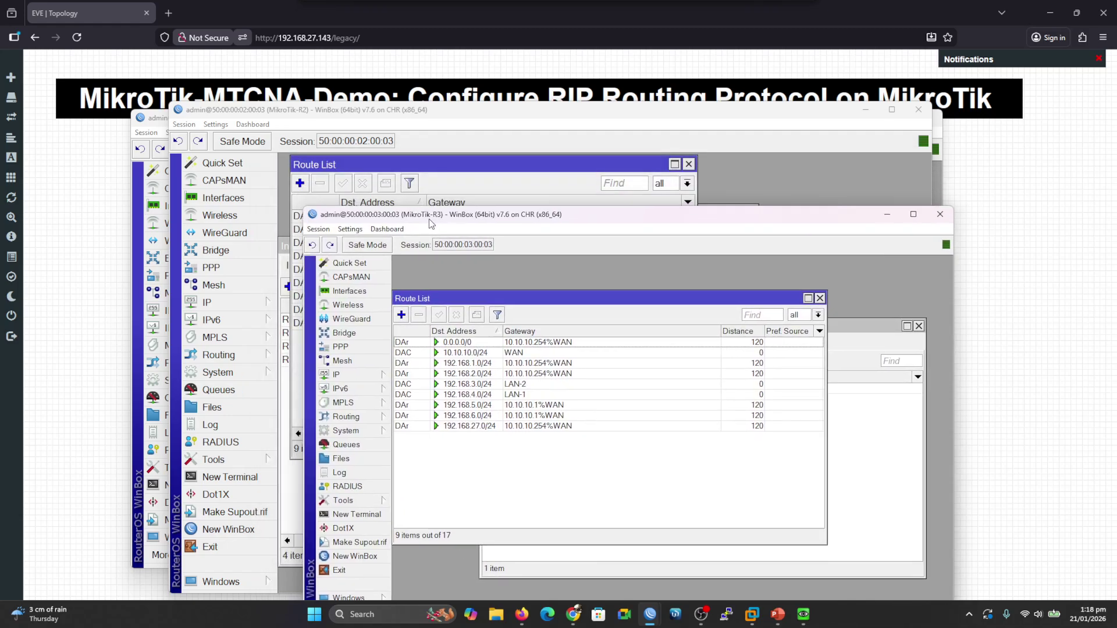
left_click(473, 344)
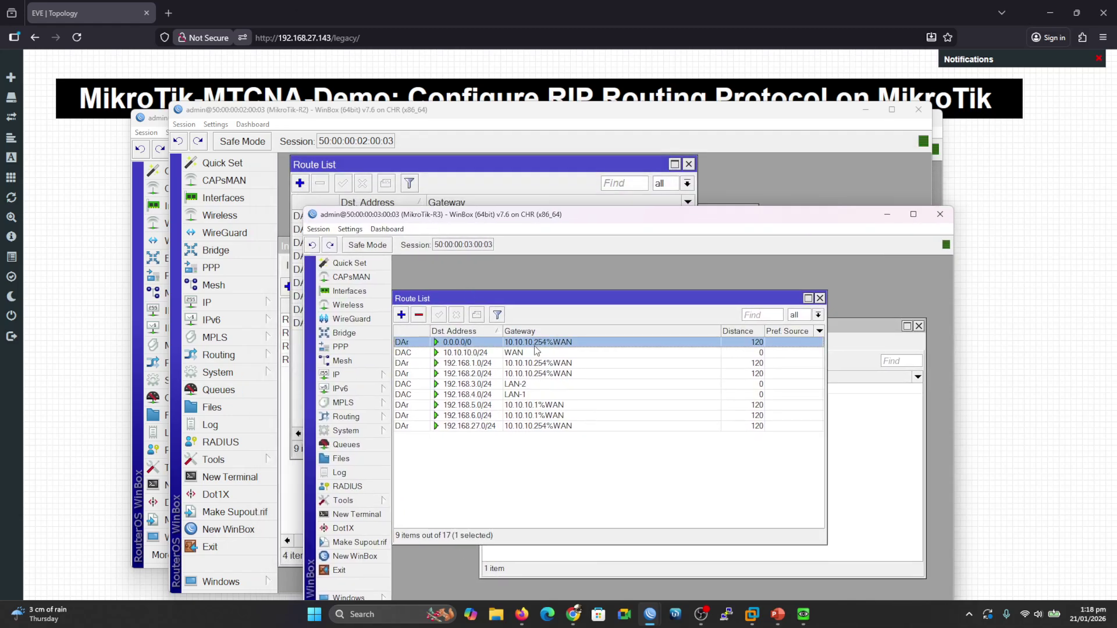
left_click(1006, 220)
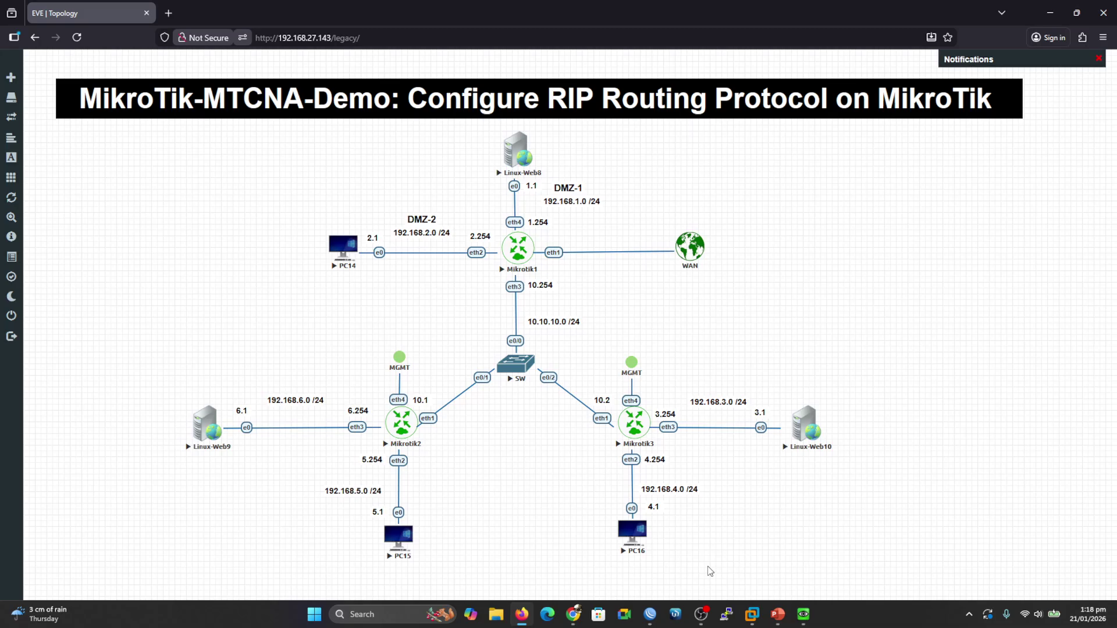
Open PC16's console, ping 1.1.1.1 from a terminal and close the console.
left_click(627, 529)
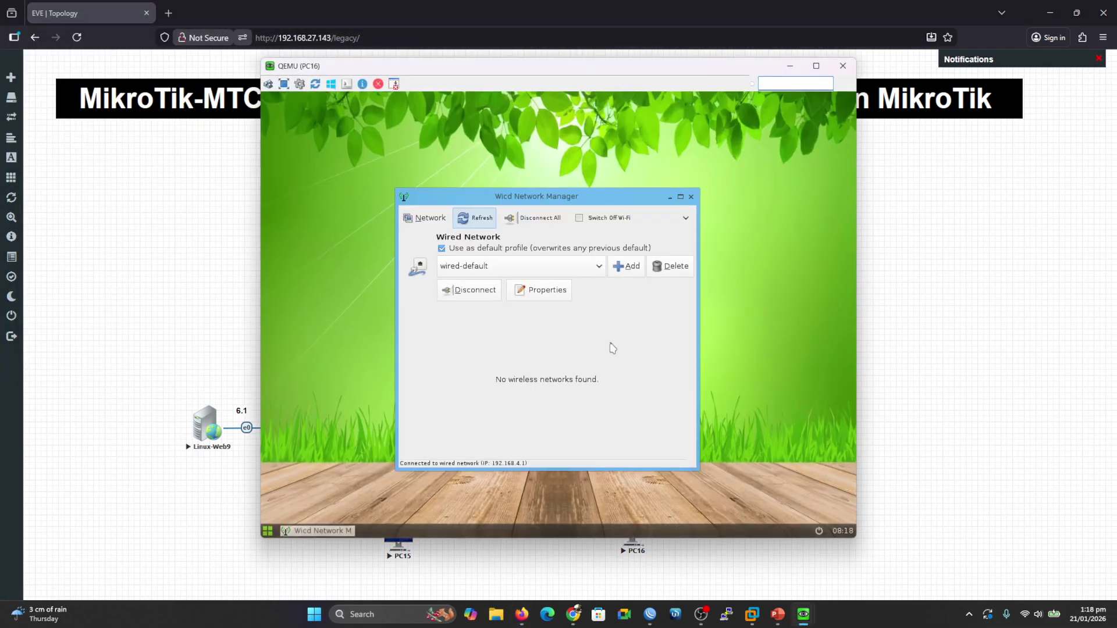
right_click(405, 145)
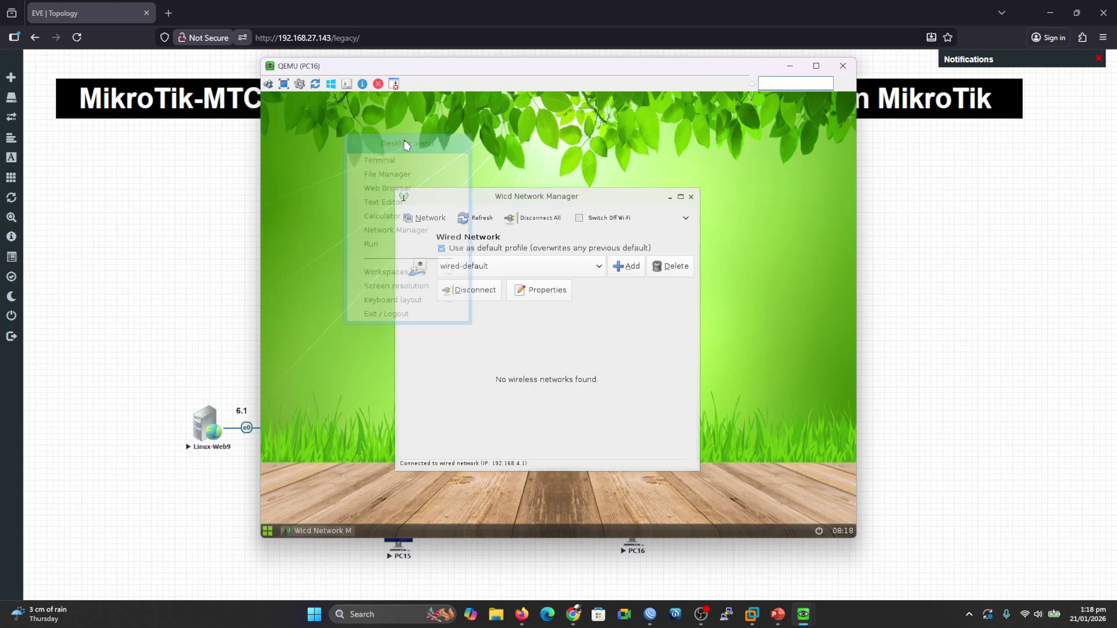
left_click(400, 164)
type("p")
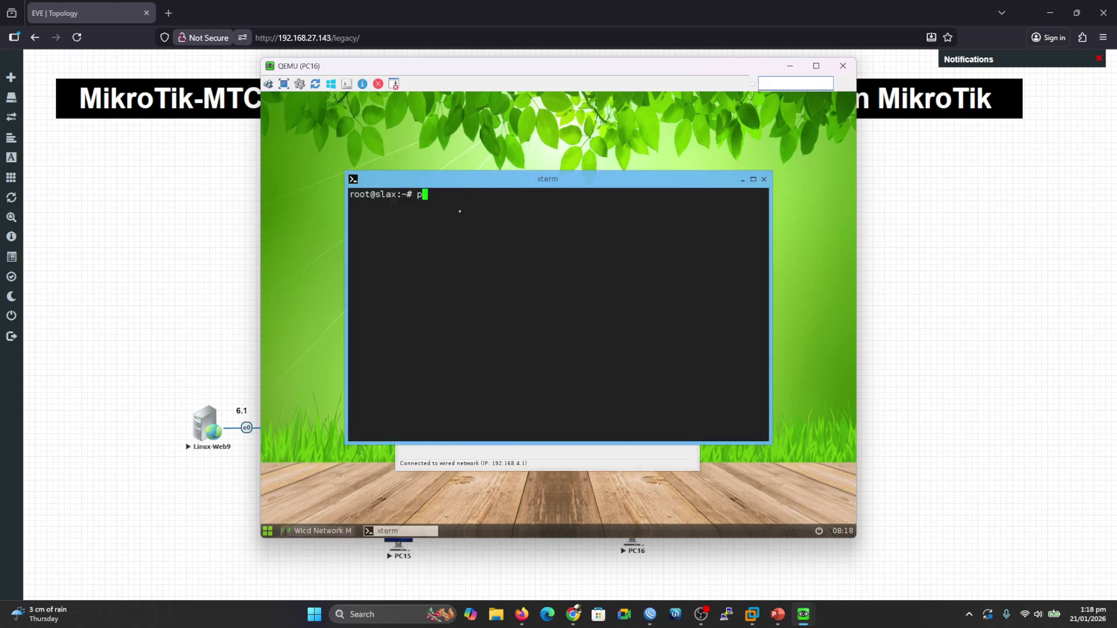
type("ing 1.1.1.1")
key("Return")
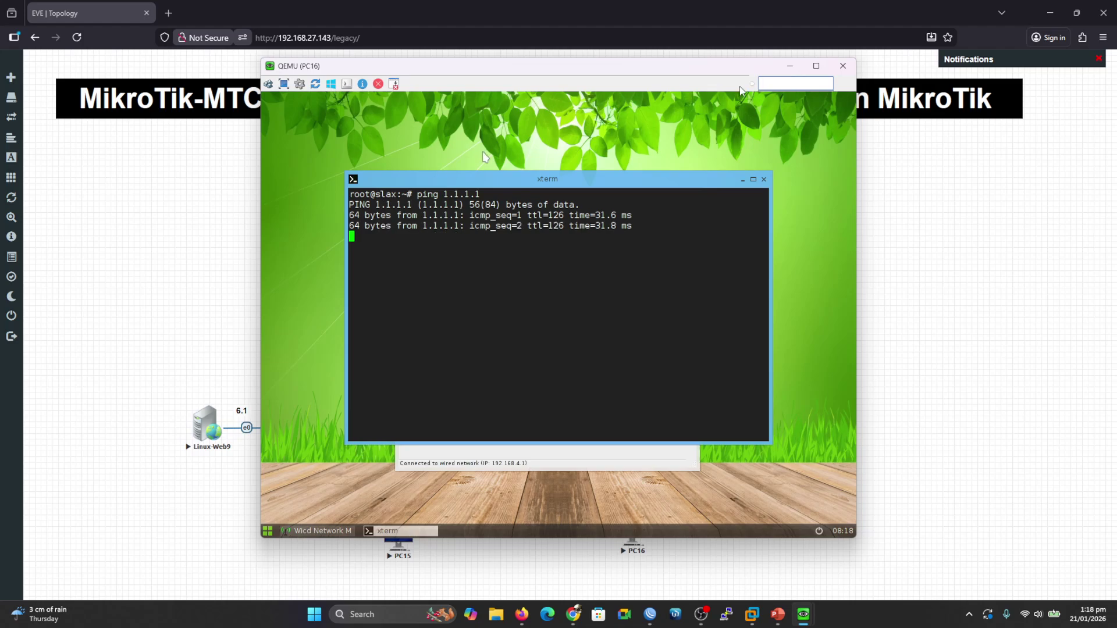
left_click(842, 66)
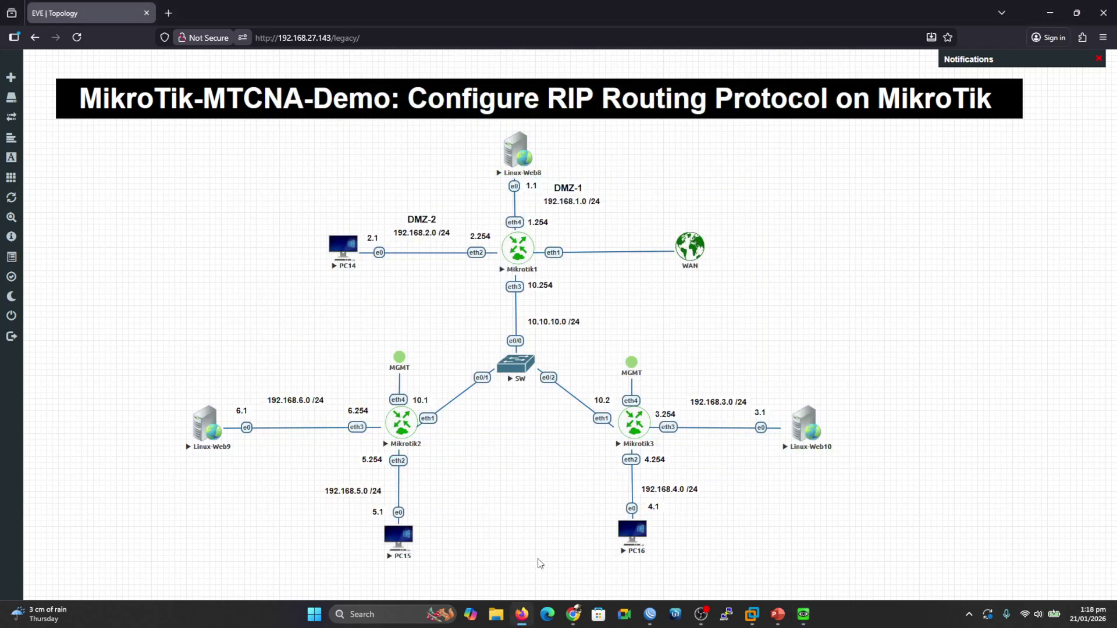
Repeat the ping to 1.1.1.1 in PC15's terminal, stop it and return to the EVE topology.
mouse_move(804, 622)
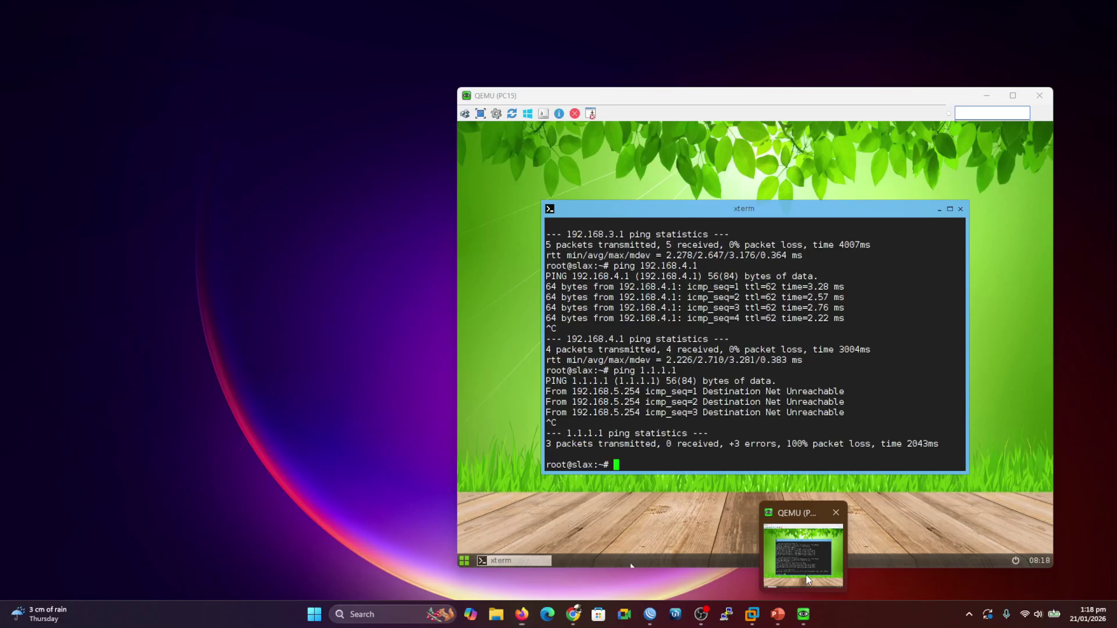
left_click(806, 575)
key("Return")
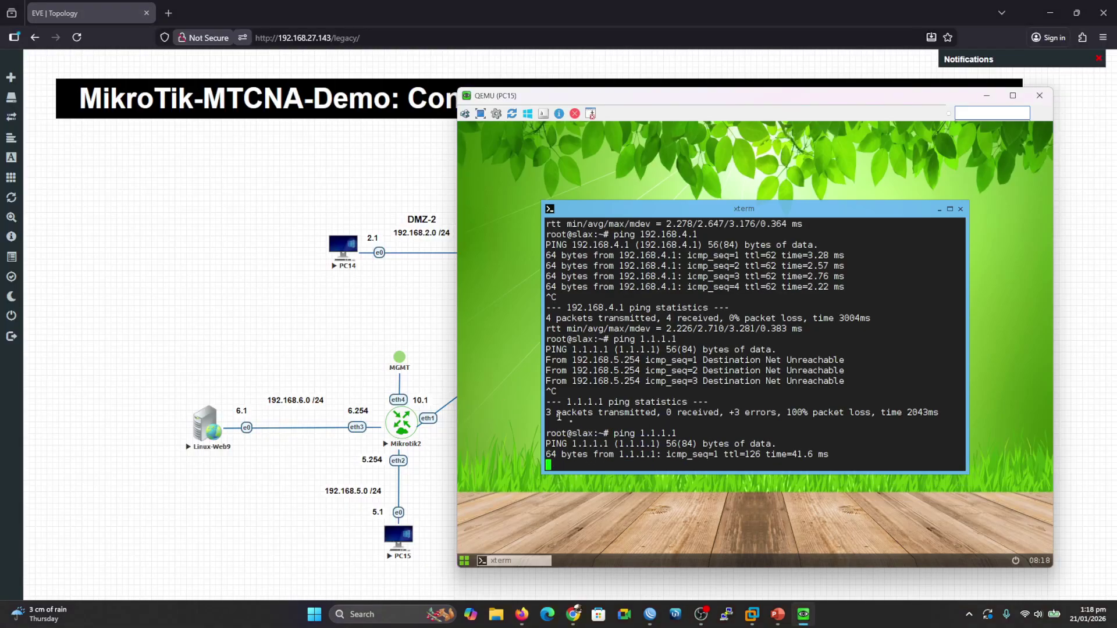
key("ctrl+c")
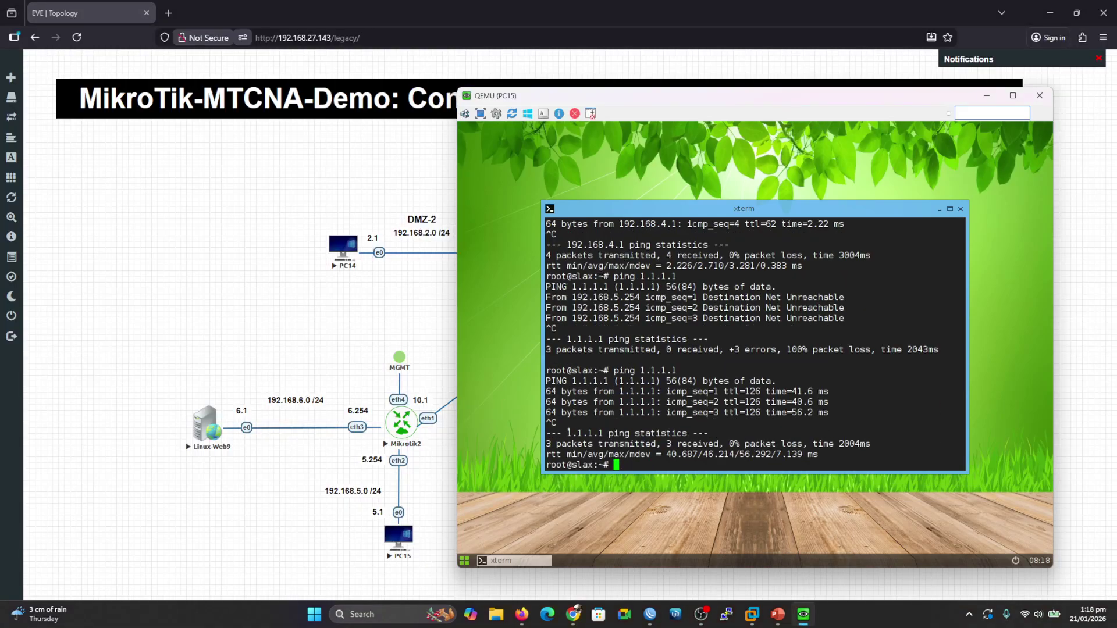
left_click(260, 304)
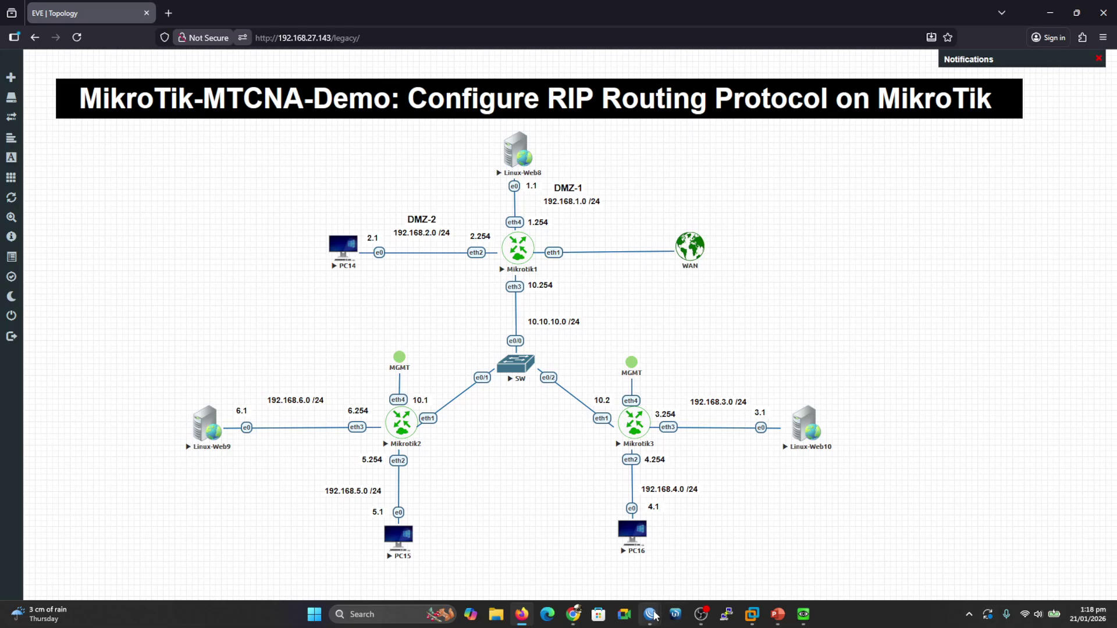
In the Edge-R1 session, review the RIP interface template rip-interface-1 without changing it and check the RIP neighbors.
mouse_move(650, 615)
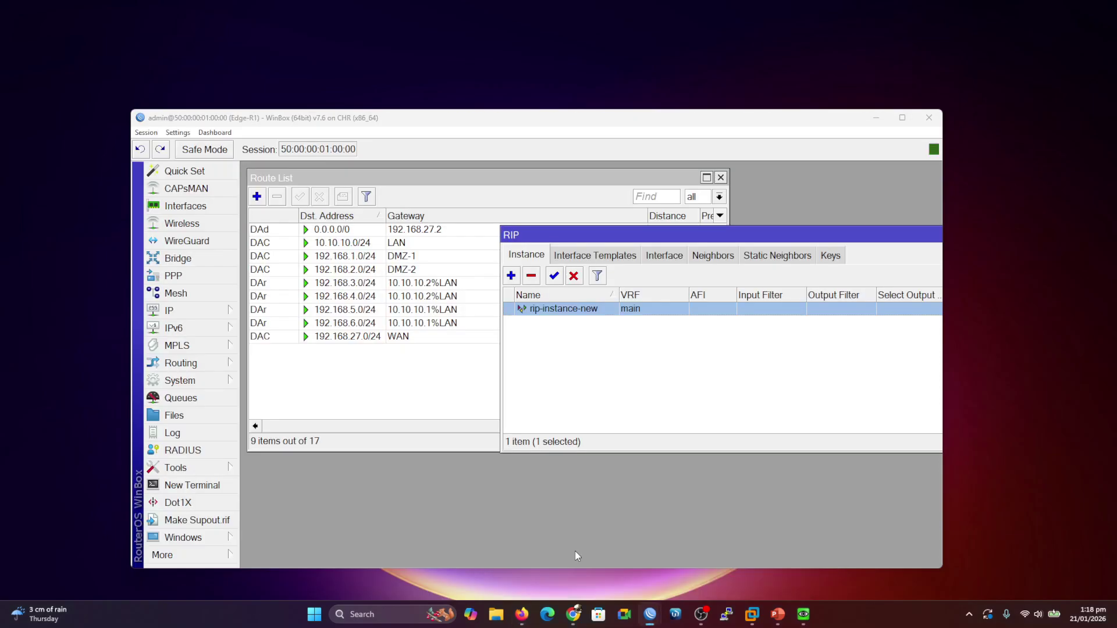
left_click(575, 550)
left_click(619, 254)
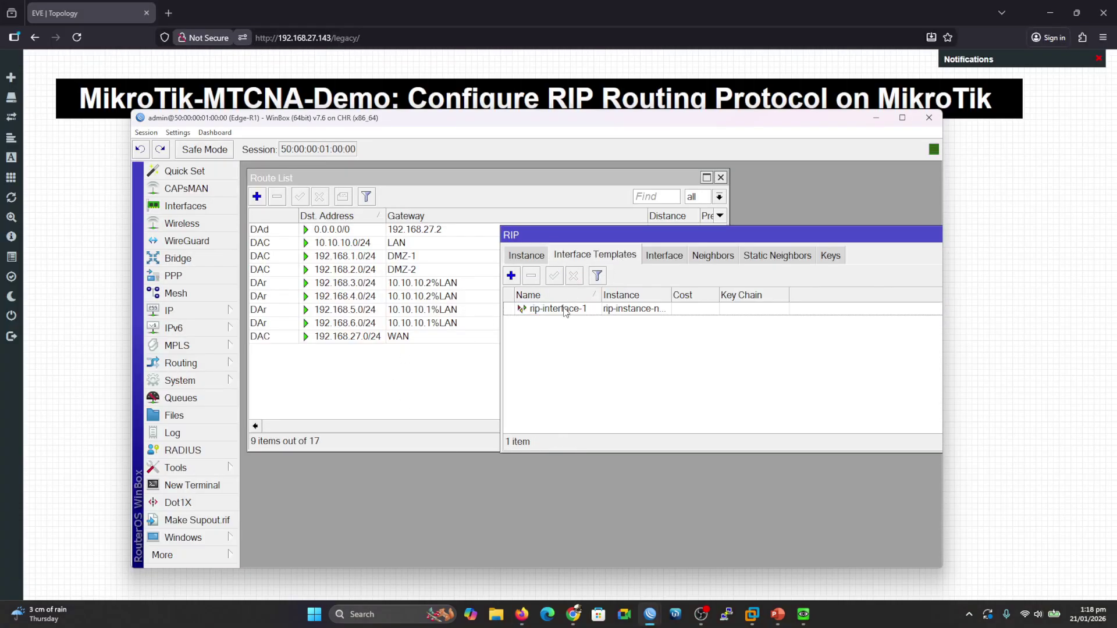
double_click(564, 313)
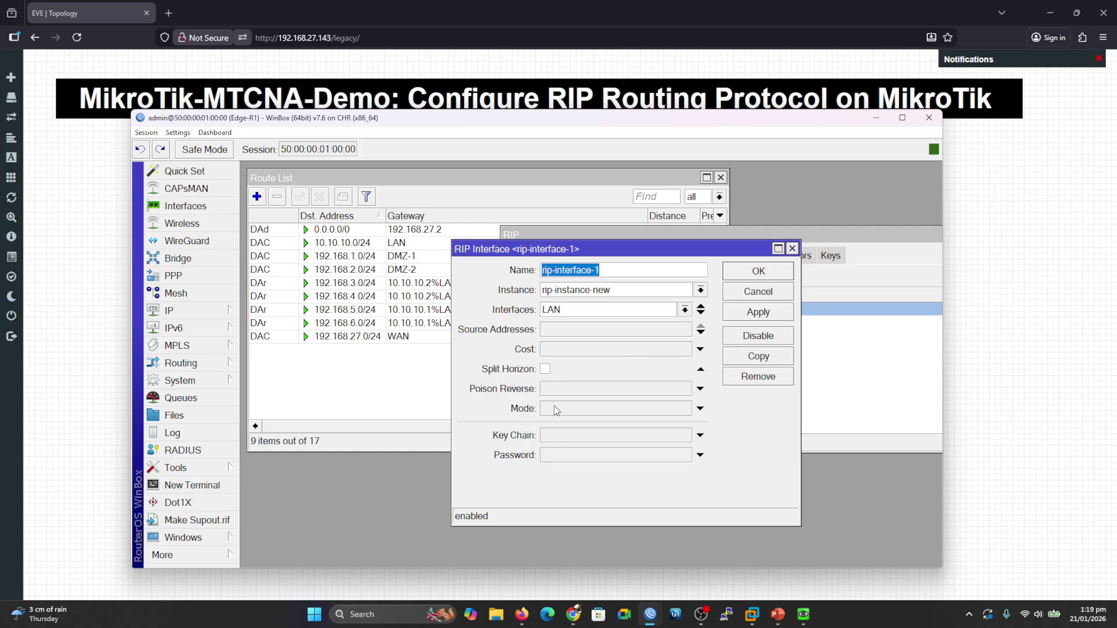
left_click(751, 293)
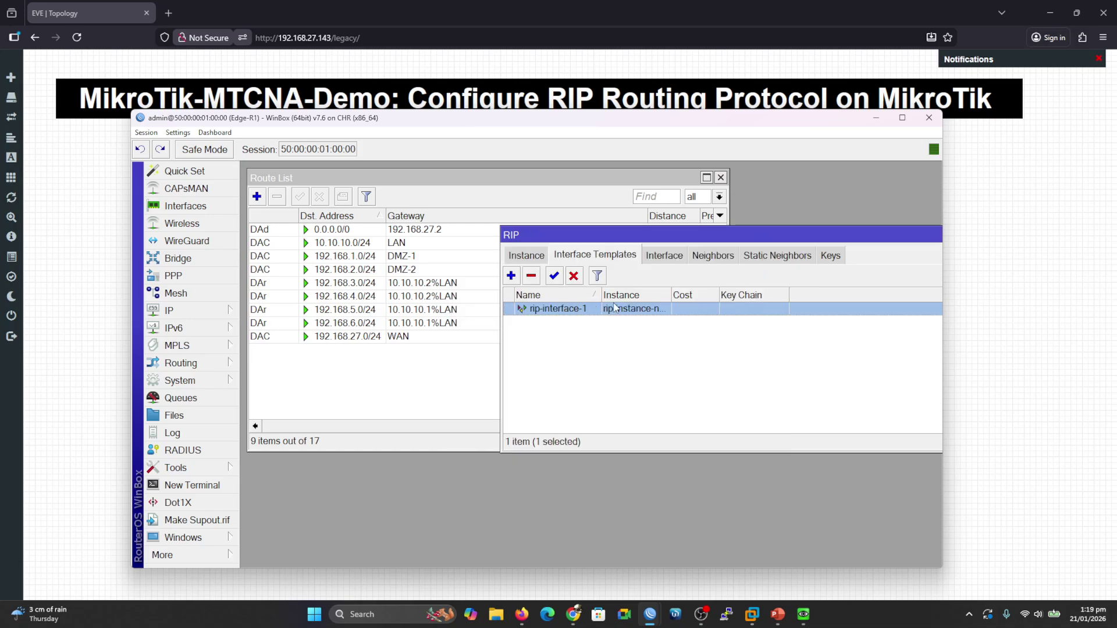
left_click(714, 256)
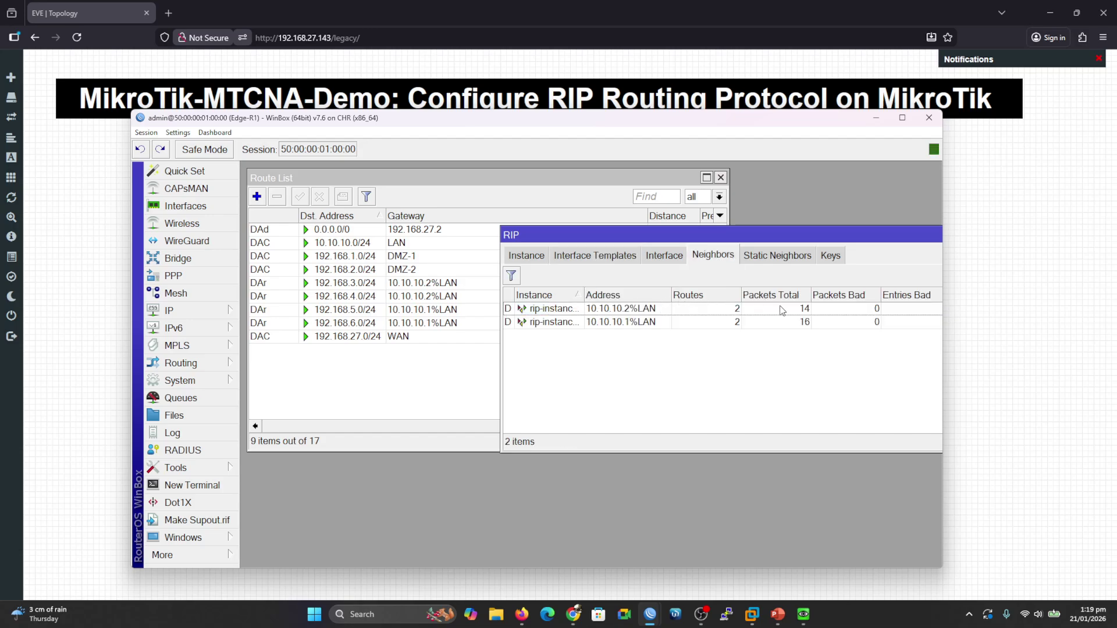
Remove the RIP interface template rip-interface-1 and the RIP instance rip-instance-new from Edge-R1.
left_click(599, 256)
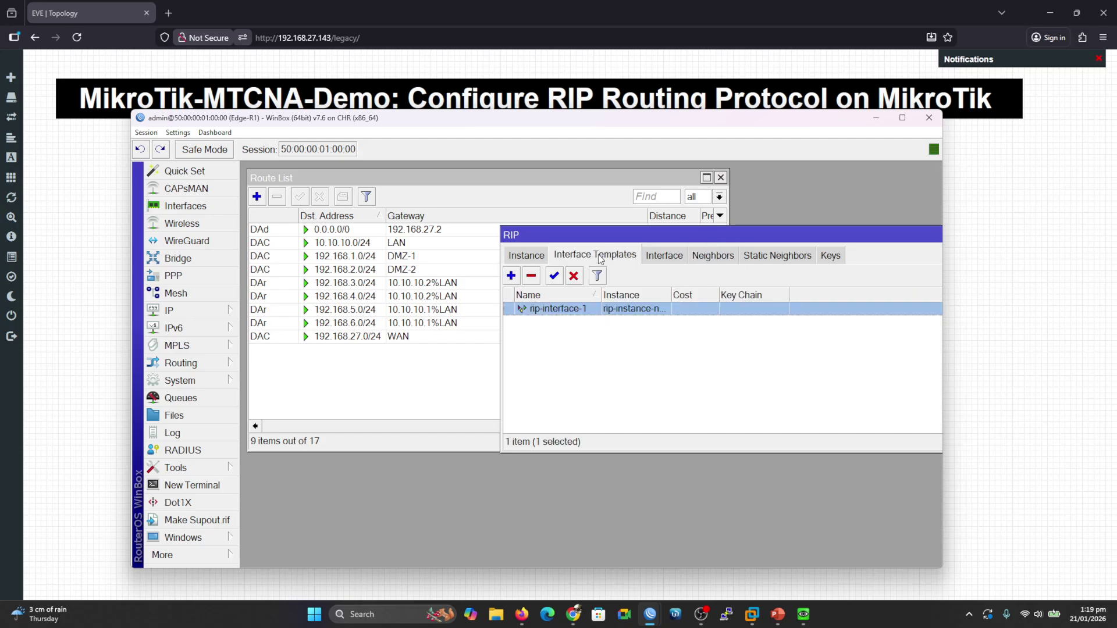
left_click(532, 277)
left_click(527, 256)
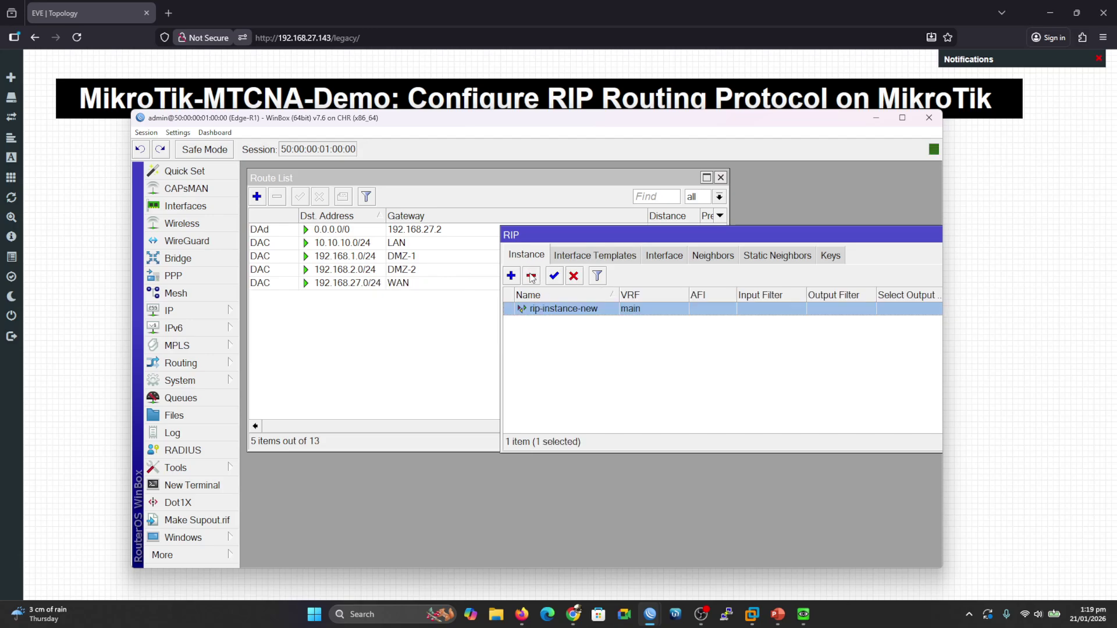
left_click(531, 277)
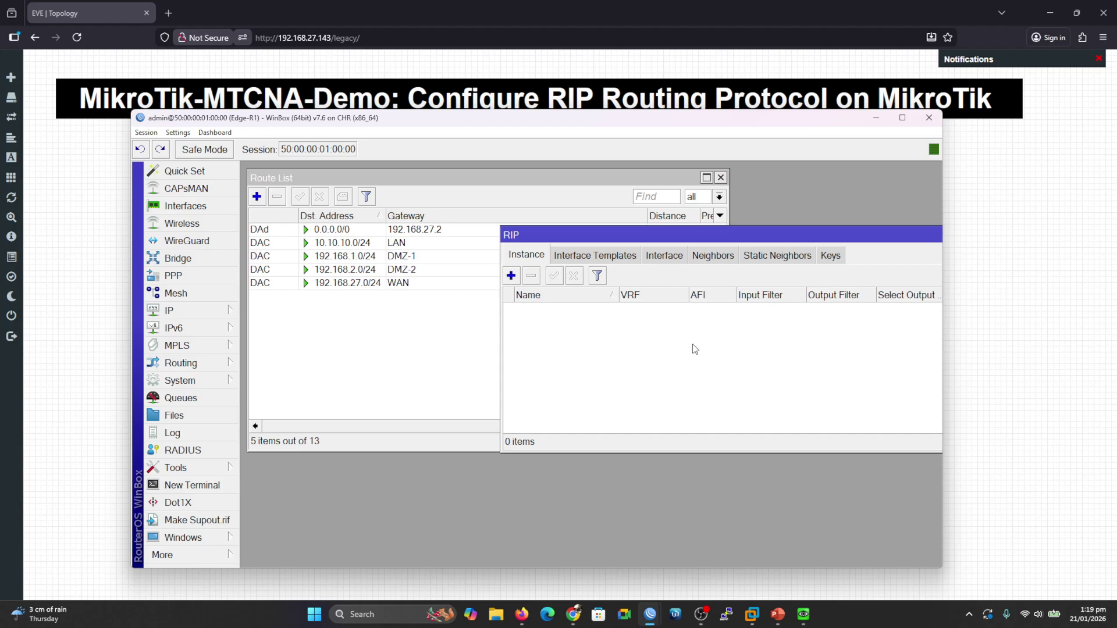
In the MikroTik-R2 session, close the interface list and remove the RIP interface template rip-interface-1.
mouse_move(647, 610)
left_click(660, 559)
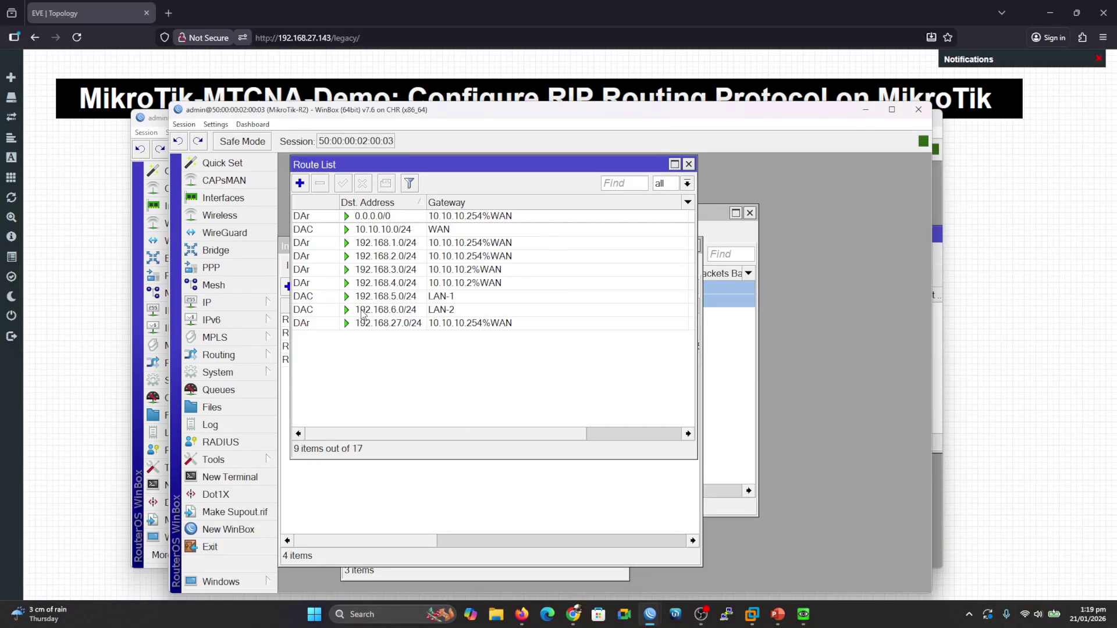
left_click(428, 483)
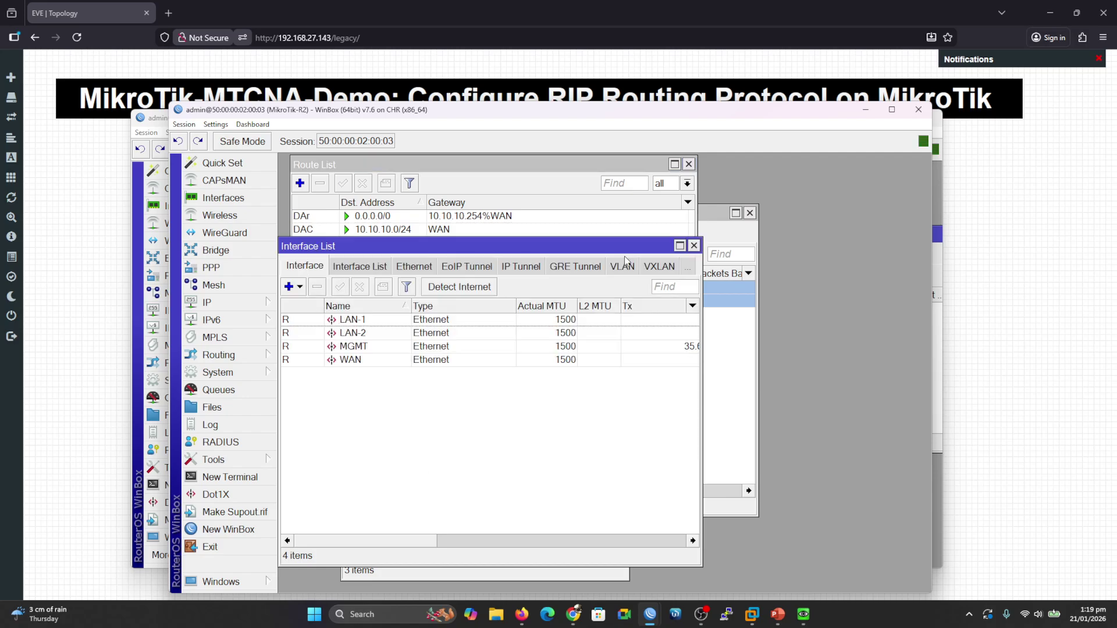
left_click(694, 245)
left_click(734, 332)
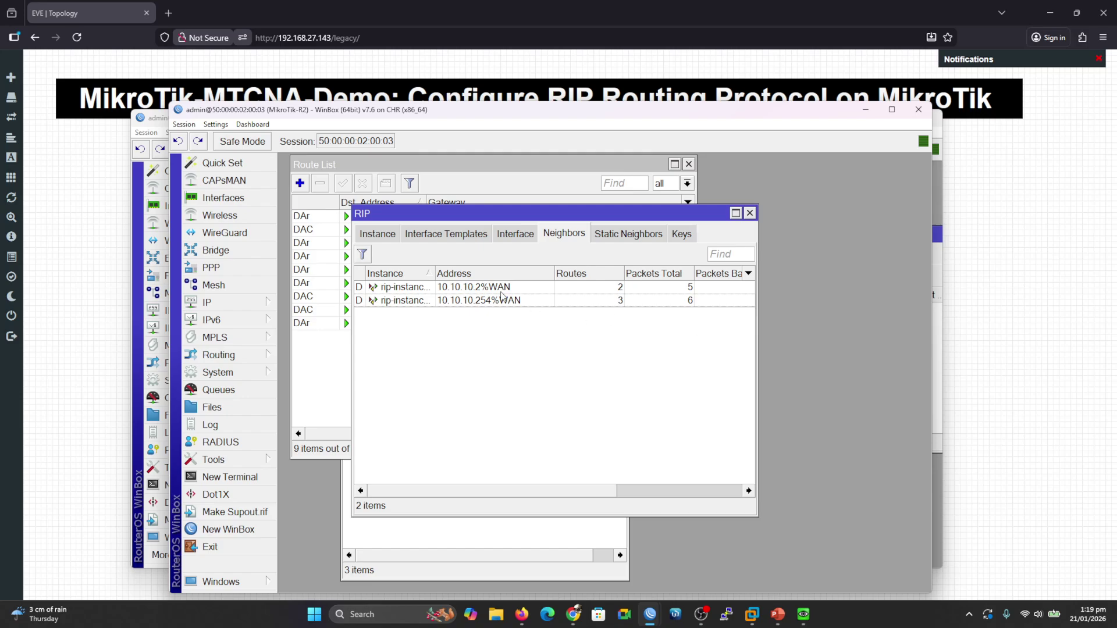
left_click(436, 233)
left_click(395, 291)
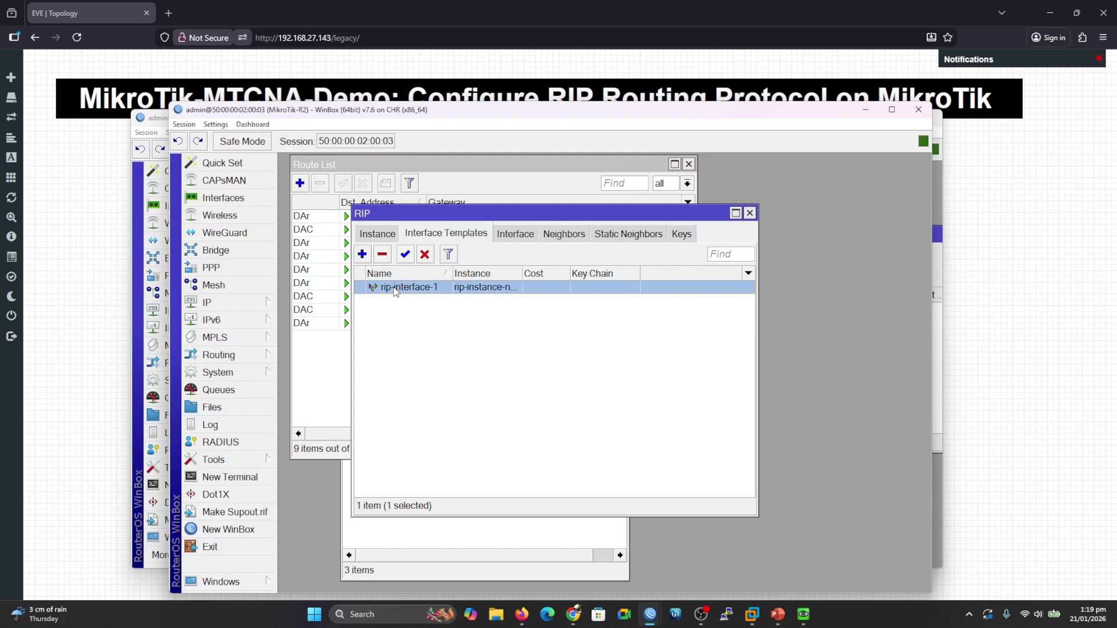
left_click(382, 254)
Remove the RIP instance in the main VRF from MikroTik-R2.
left_click(378, 234)
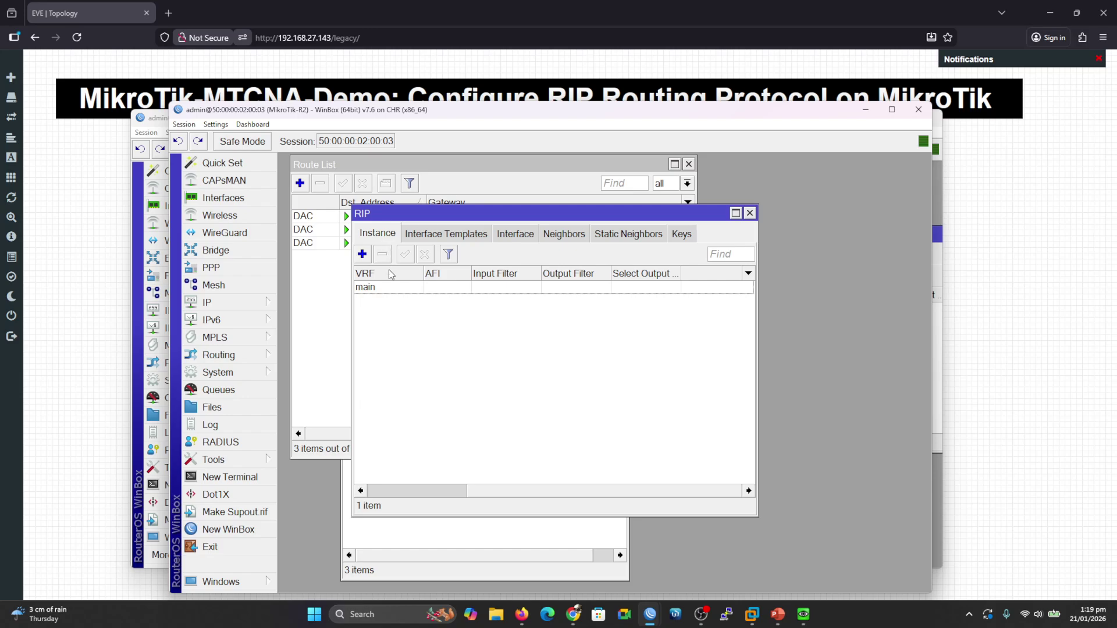
left_click(377, 288)
left_click(384, 255)
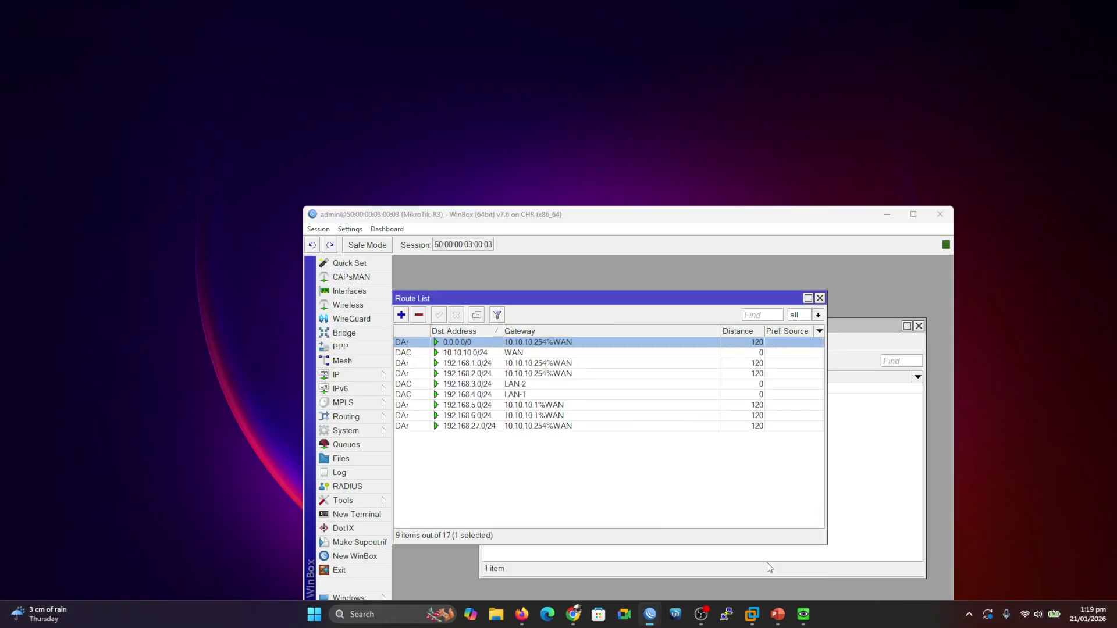
Switch to the MikroTik-R3 session and reposition its window and route list so the MikroTik-R2 session stays accessible.
left_click(660, 546)
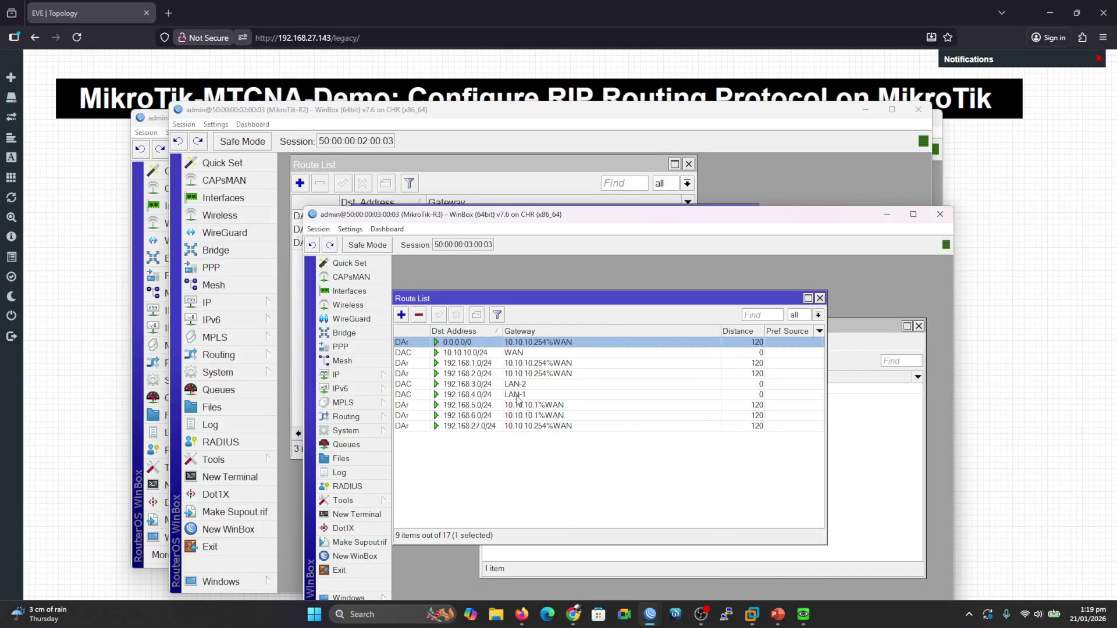
left_click_drag(480, 219, 547, 145)
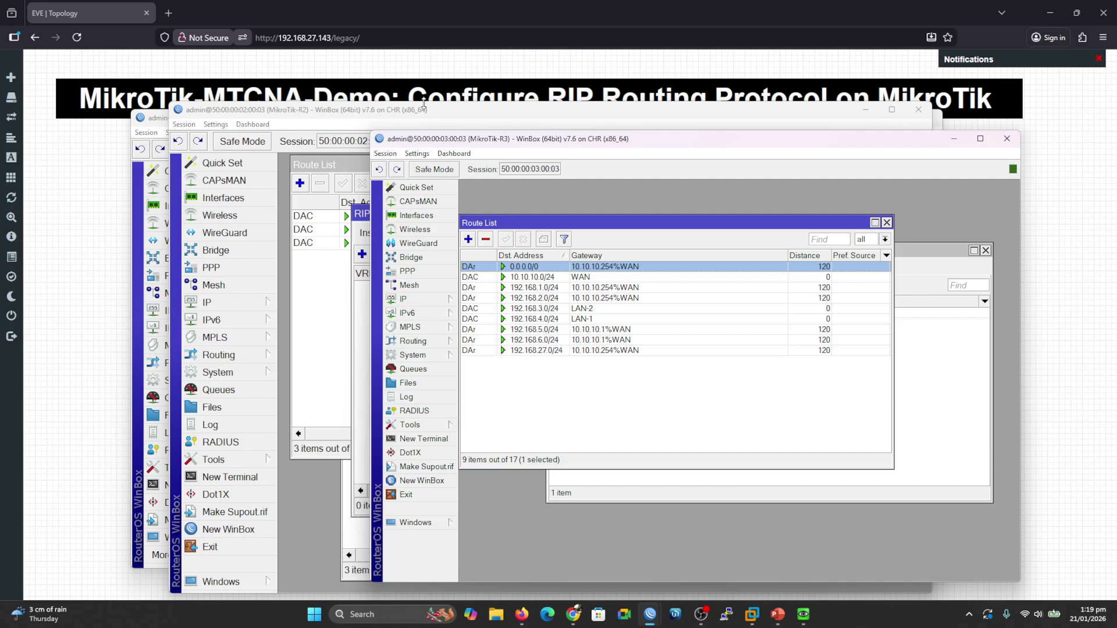
left_click_drag(422, 140, 567, 142)
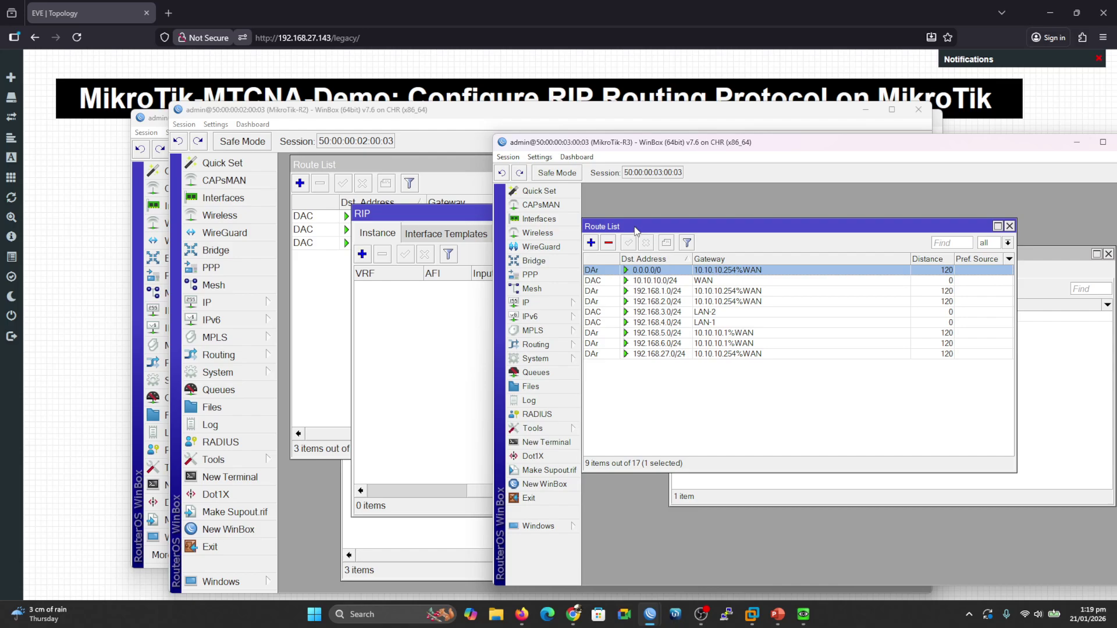
left_click_drag(636, 230, 661, 229)
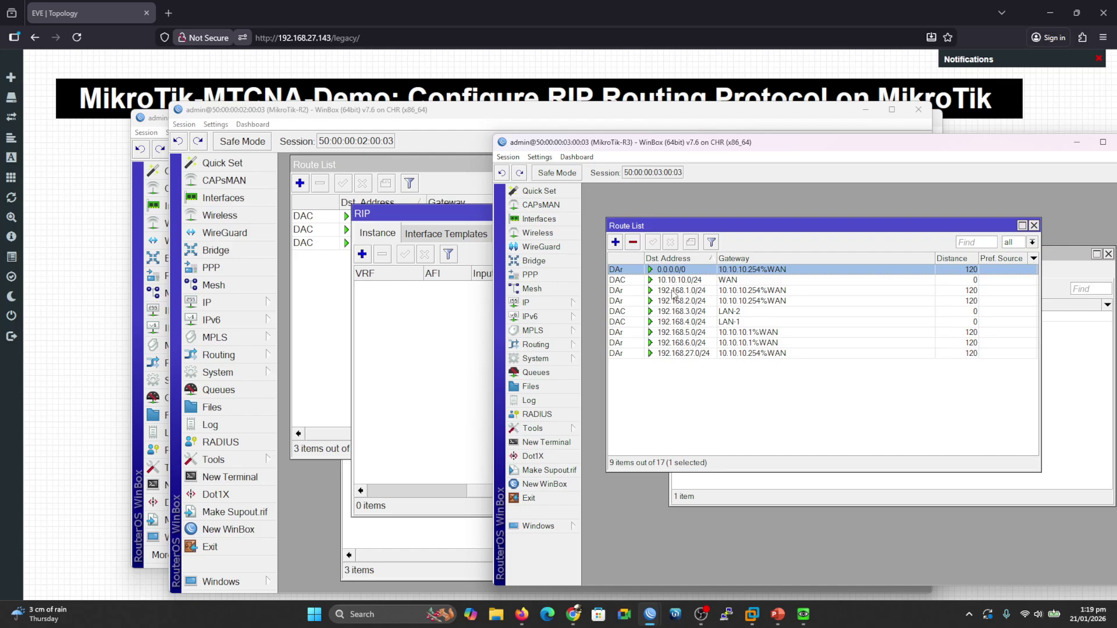
Remove the RIP interface template rip-interface-1 and the RIP instance rip-instance-new from MikroTik-R3.
left_click(735, 482)
left_click(770, 316)
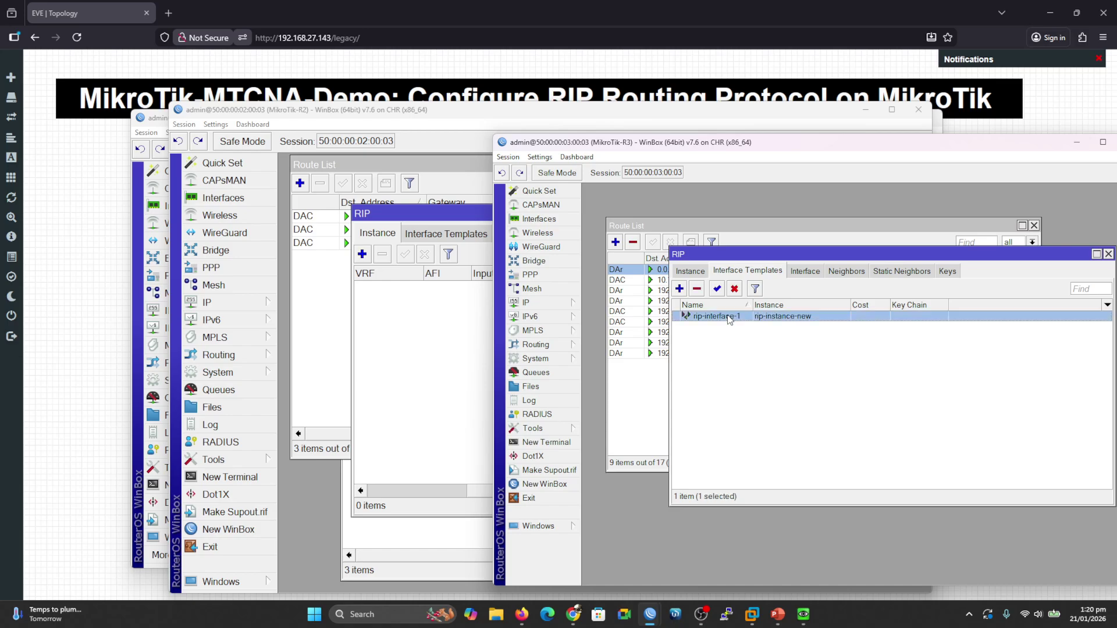
left_click(697, 289)
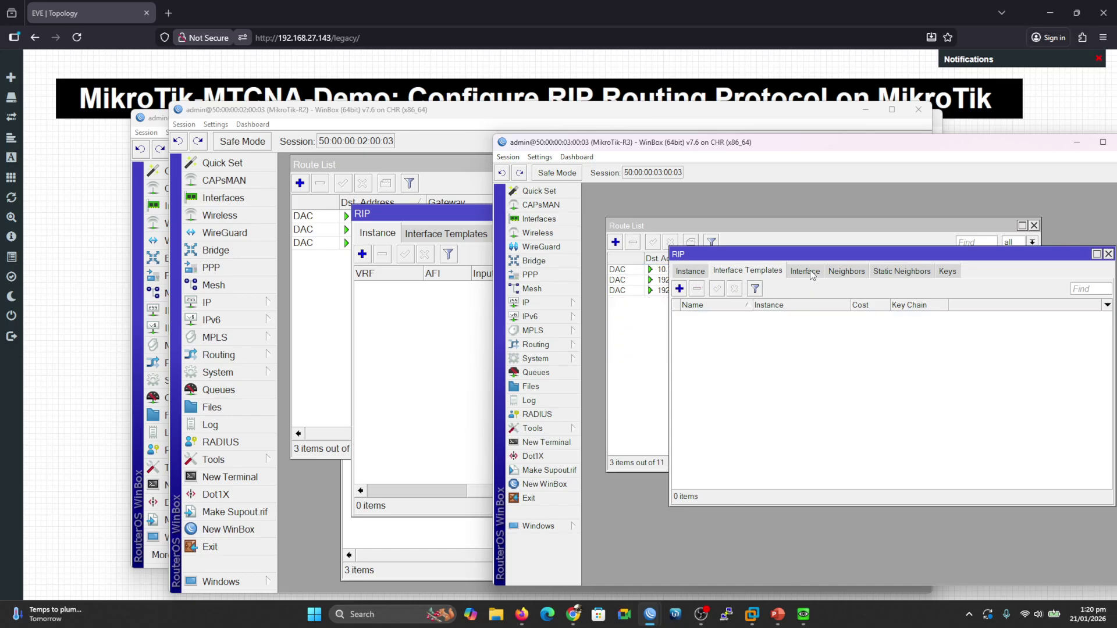
left_click(701, 271)
left_click(698, 317)
left_click(697, 289)
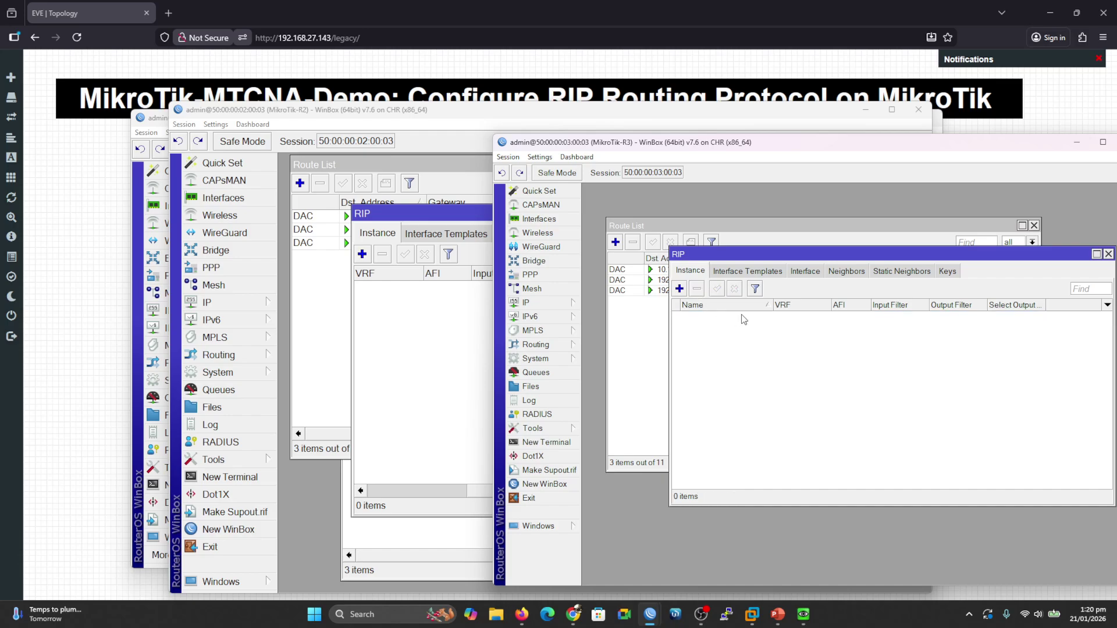
In the Edge-R1 session, add a RIP instance in the main VRF that redistributes connected routes and always originates the default route.
left_click_drag(231, 113, 287, 146)
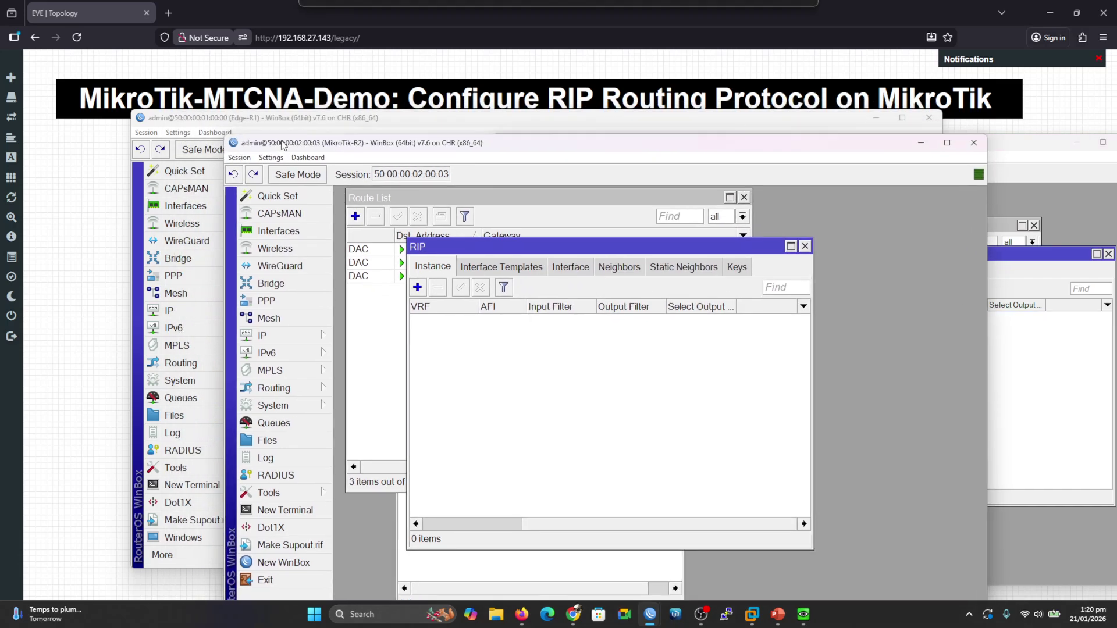
left_click(178, 117)
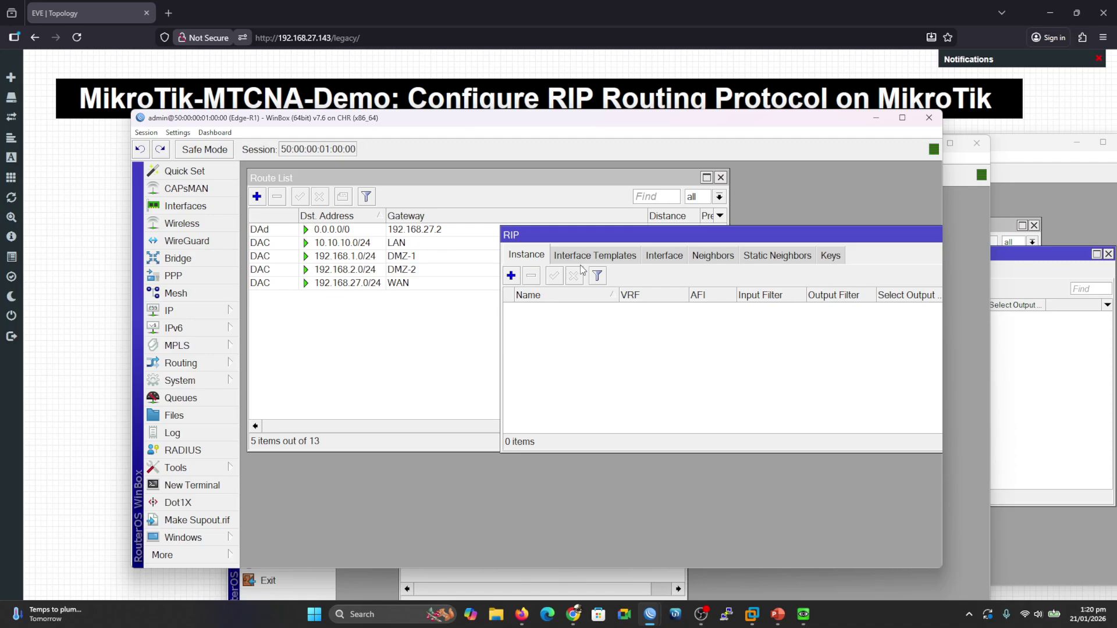
left_click(511, 276)
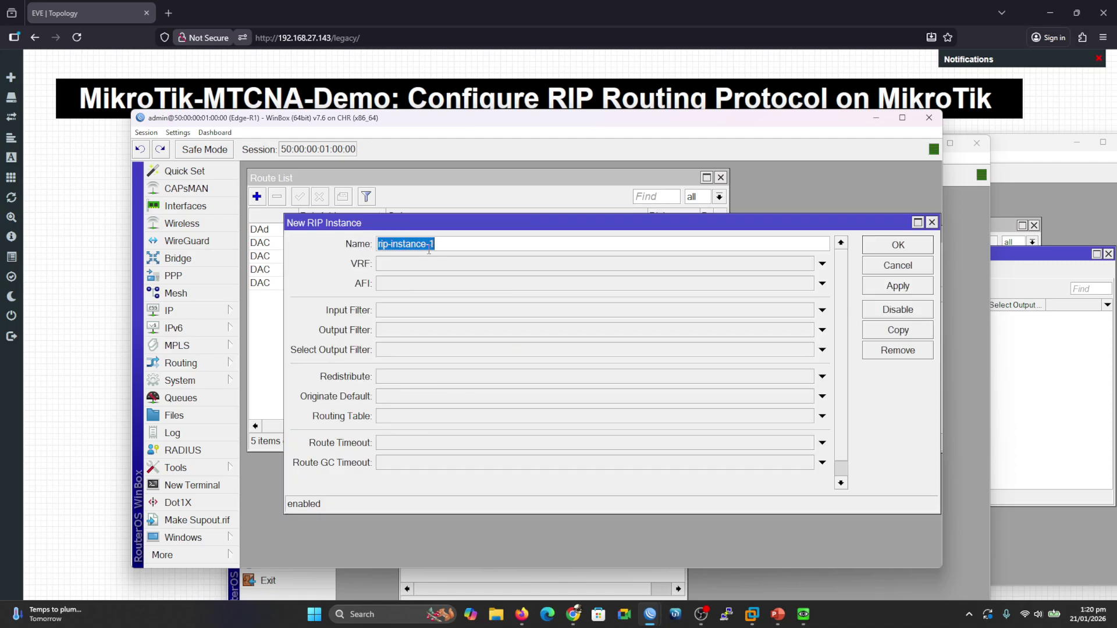
left_click(416, 266)
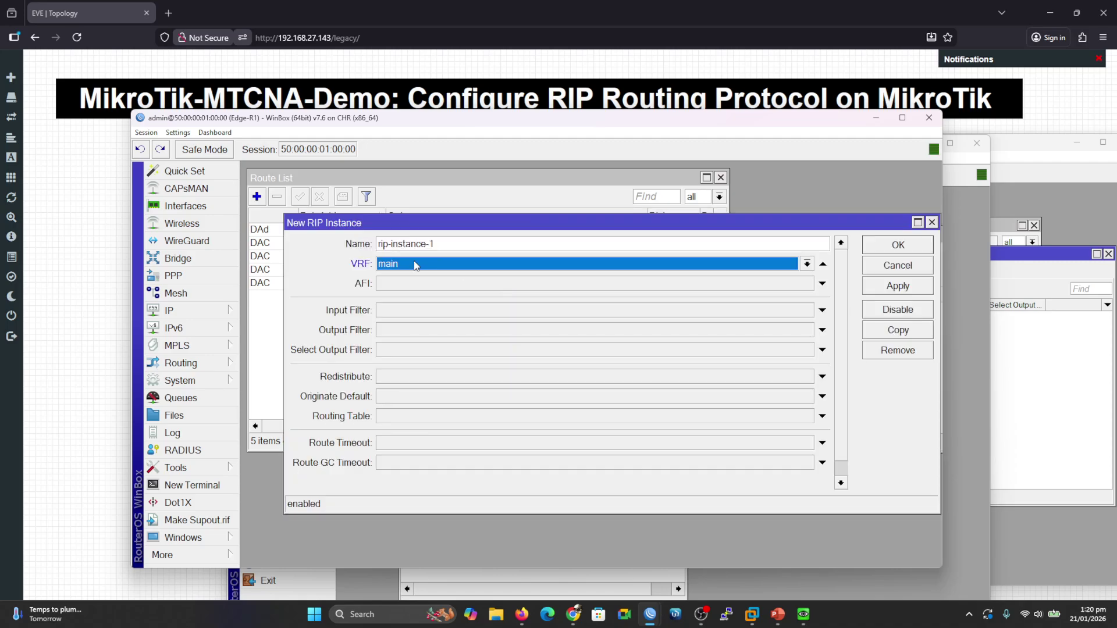
left_click(392, 378)
left_click(390, 378)
left_click(395, 398)
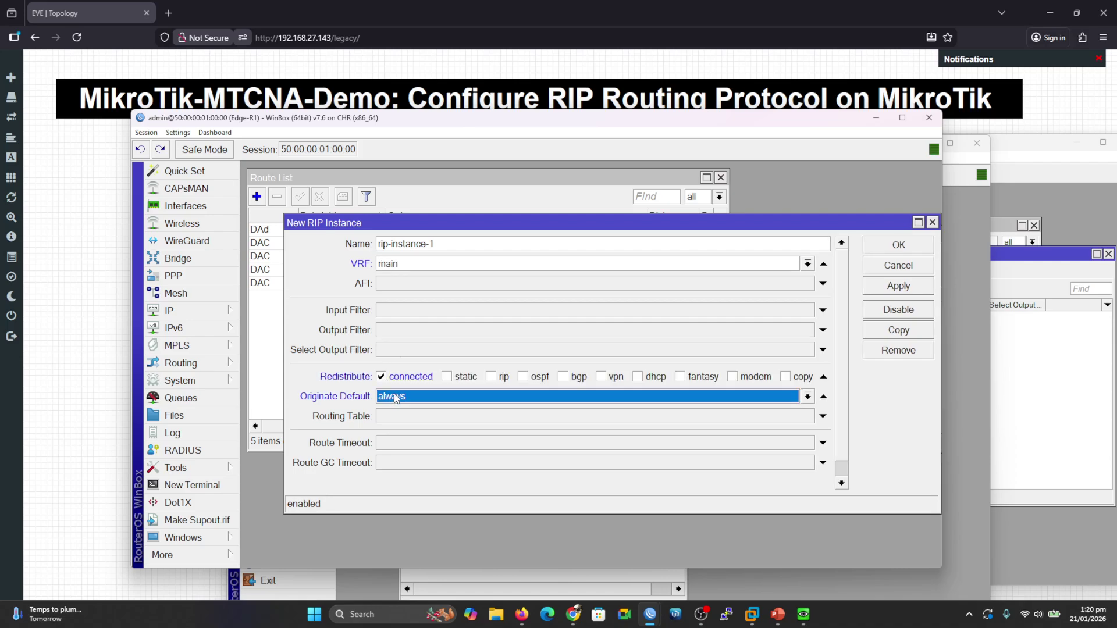
left_click(878, 294)
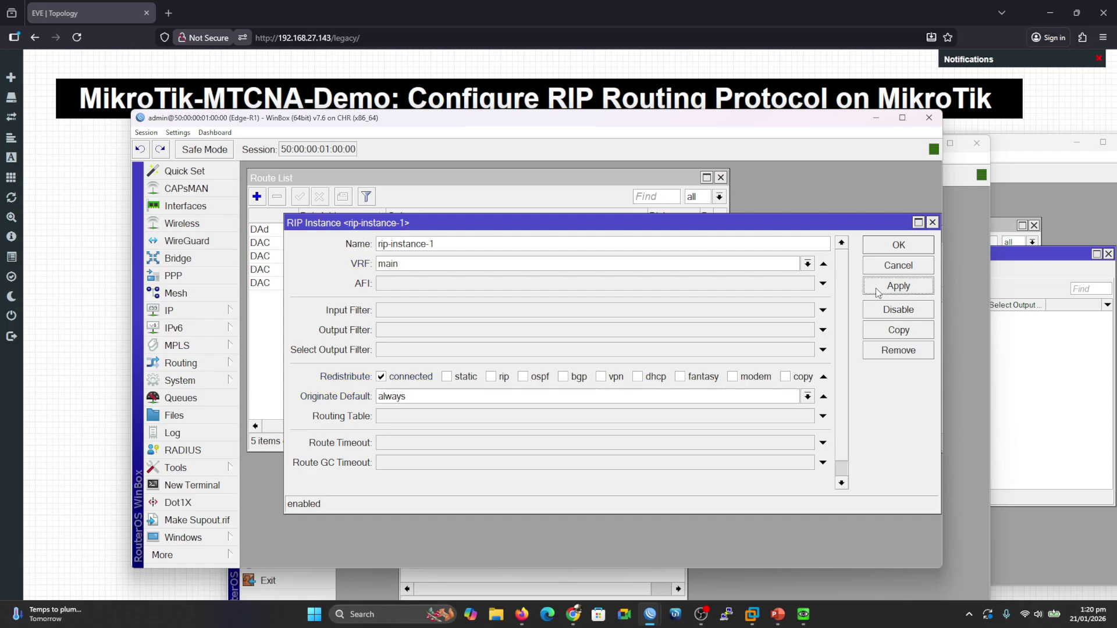
left_click(906, 248)
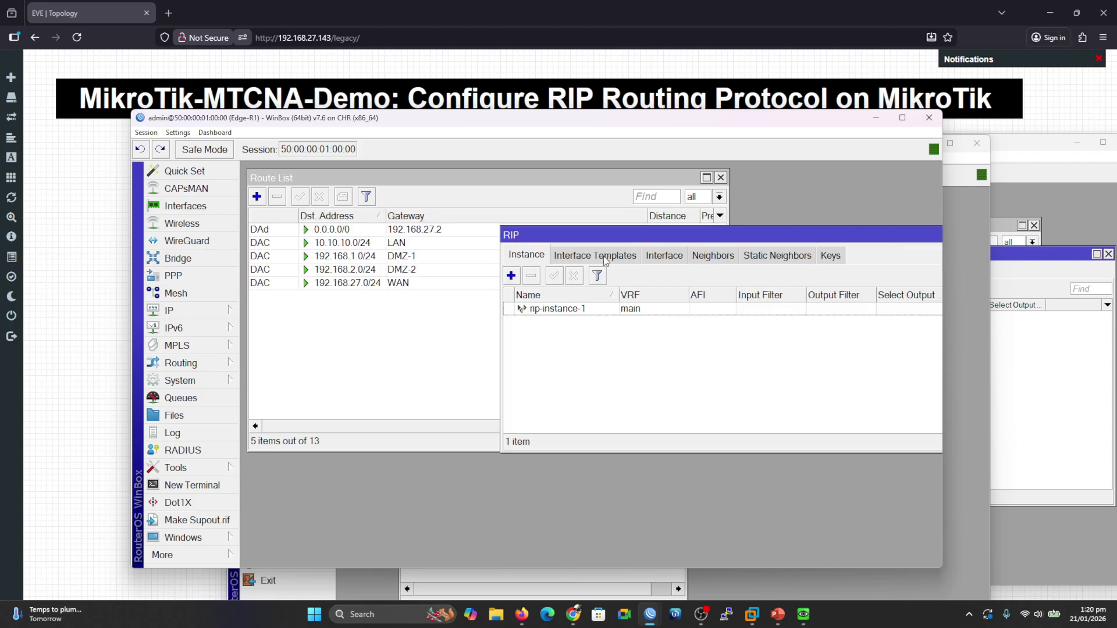
Add a RIP interface template on Edge-R1 for the LAN interface with the mode set to strict.
left_click(595, 255)
left_click(511, 276)
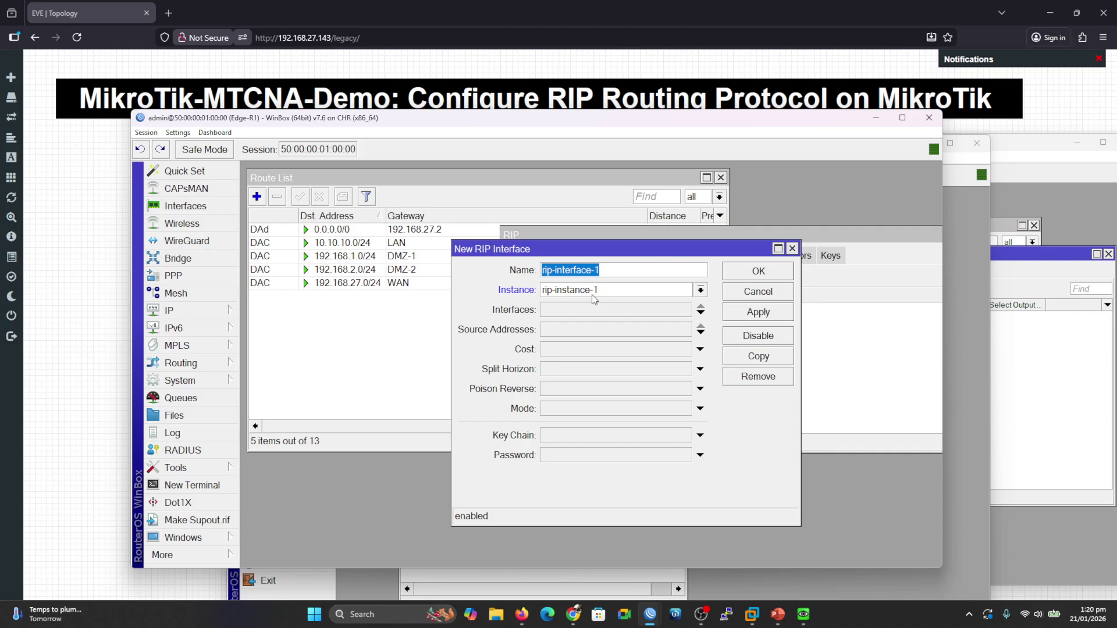
left_click(610, 312)
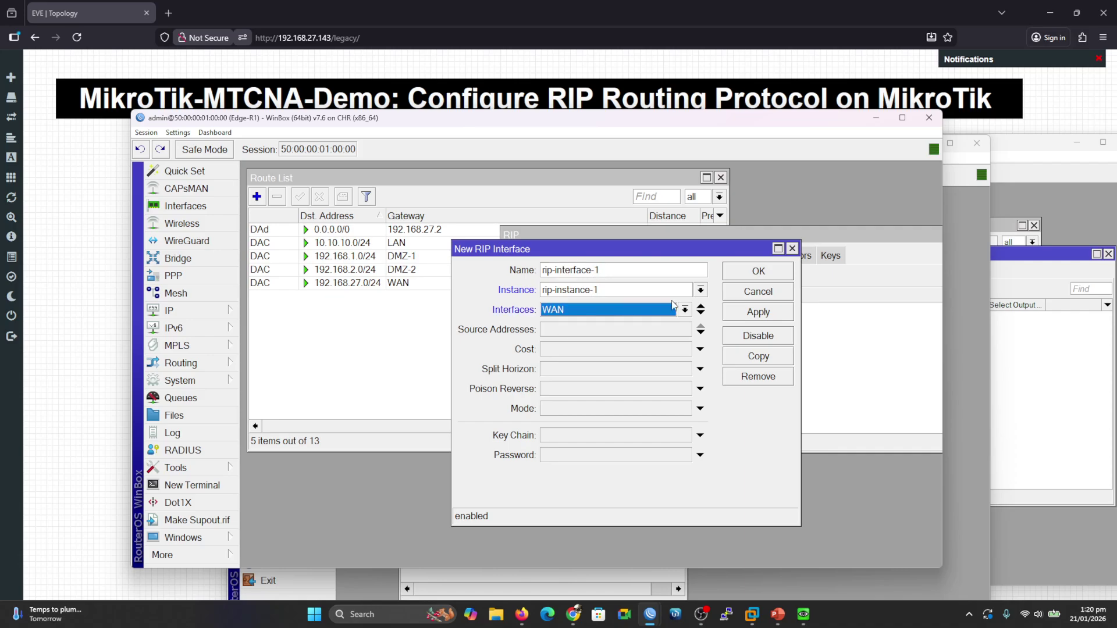
left_click(686, 310)
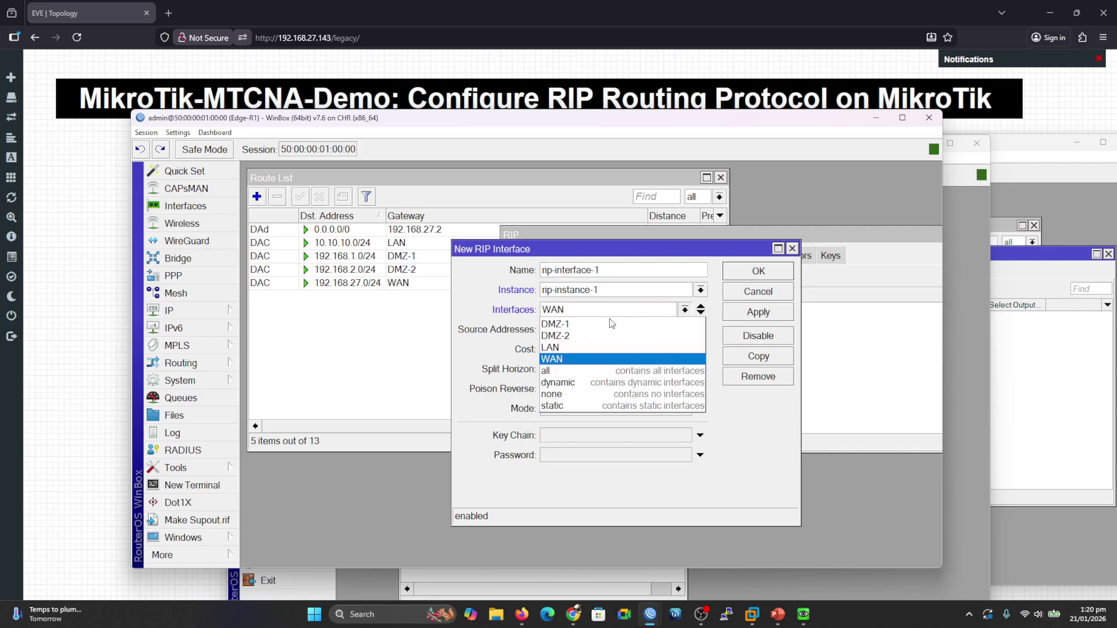
left_click(560, 348)
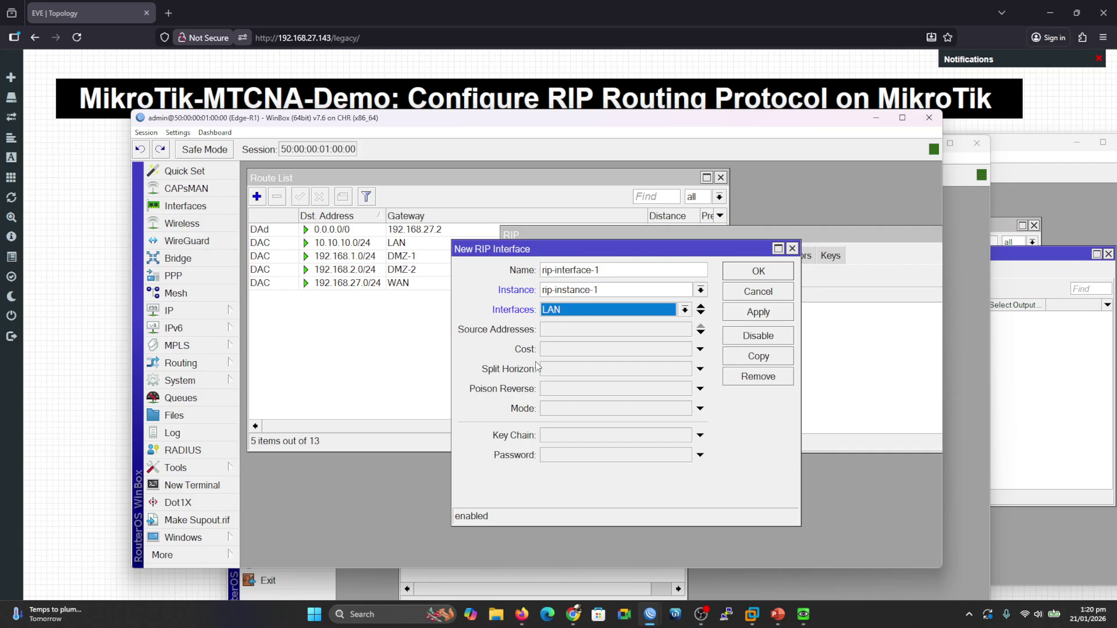
left_click(569, 411)
left_click(569, 411)
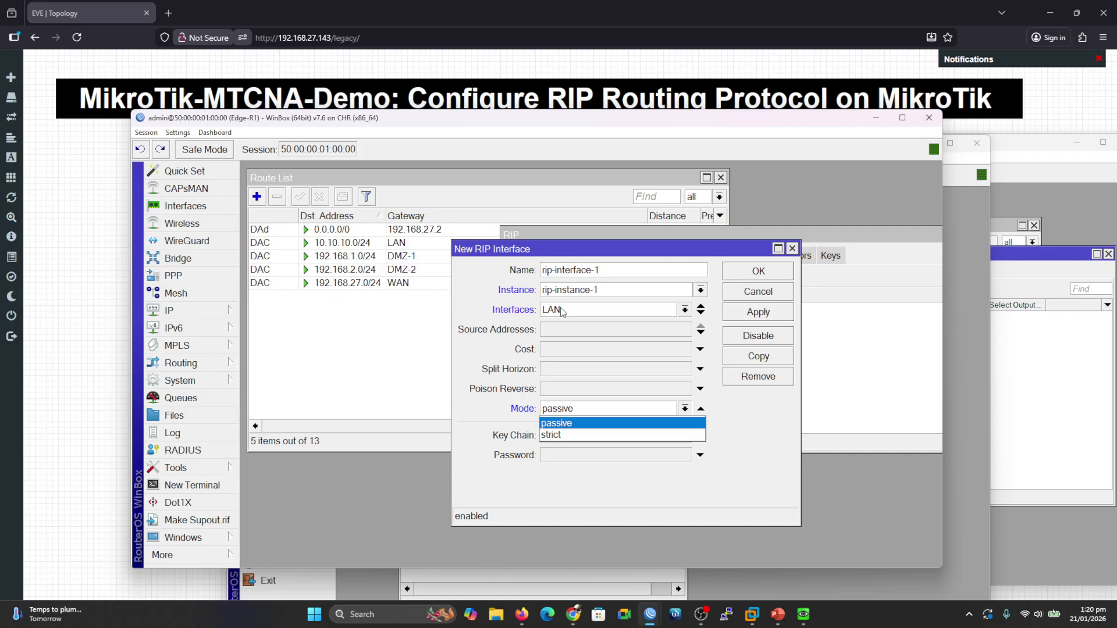
left_click(557, 435)
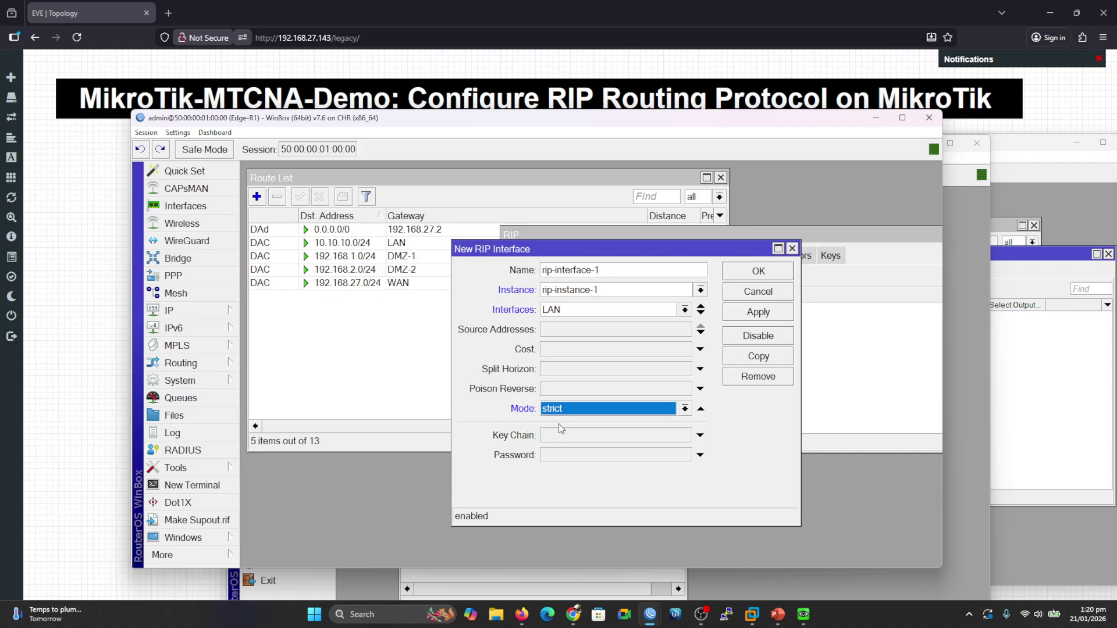
left_click(743, 312)
left_click(759, 272)
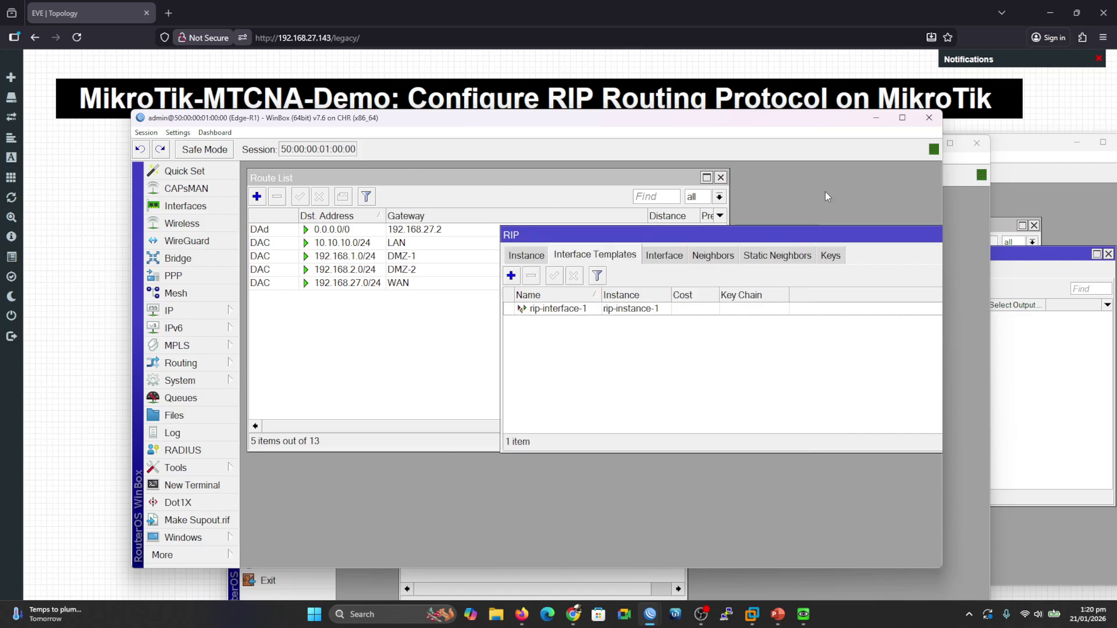
Switch to the MikroTik-R2 session and add a RIP instance in the main VRF that redistributes connected routes.
left_click_drag(782, 127, 749, 314)
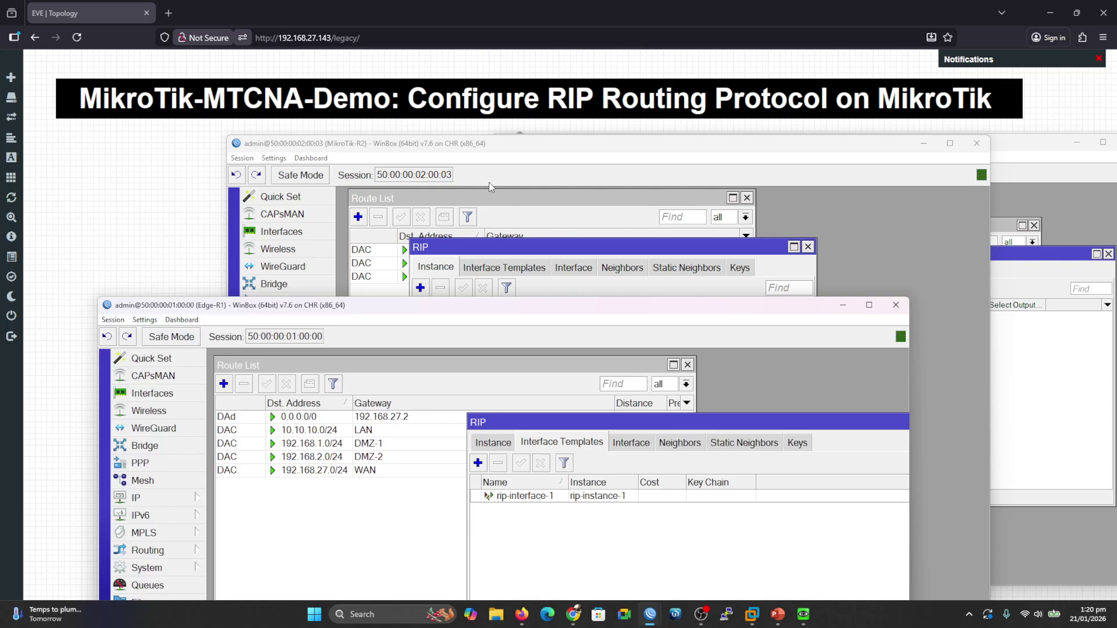
left_click(533, 152)
left_click(420, 288)
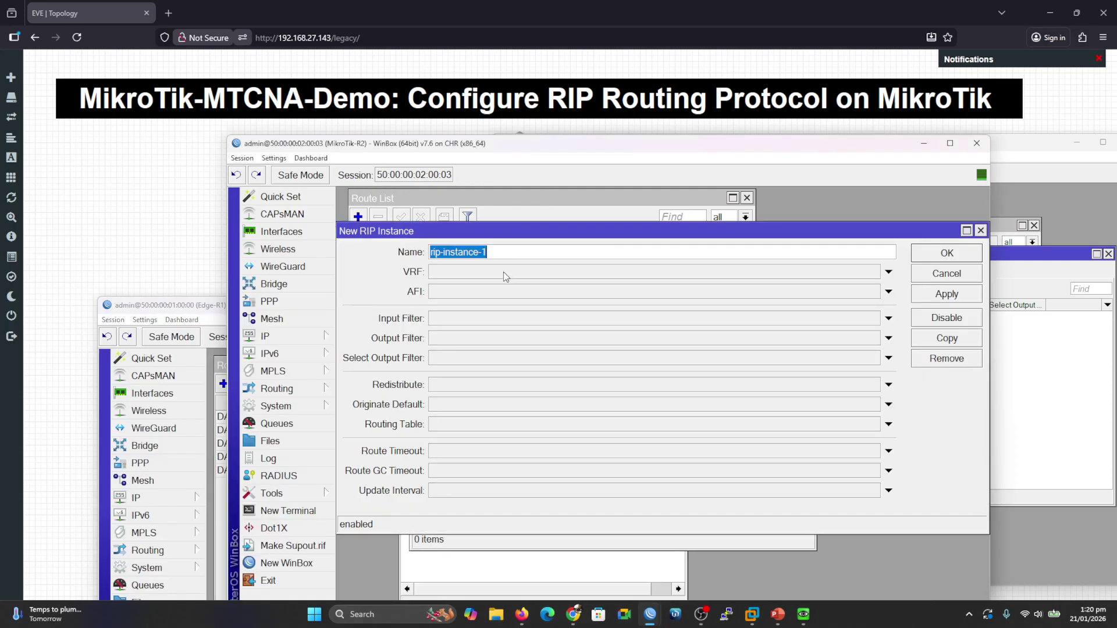
left_click(479, 283)
left_click(438, 385)
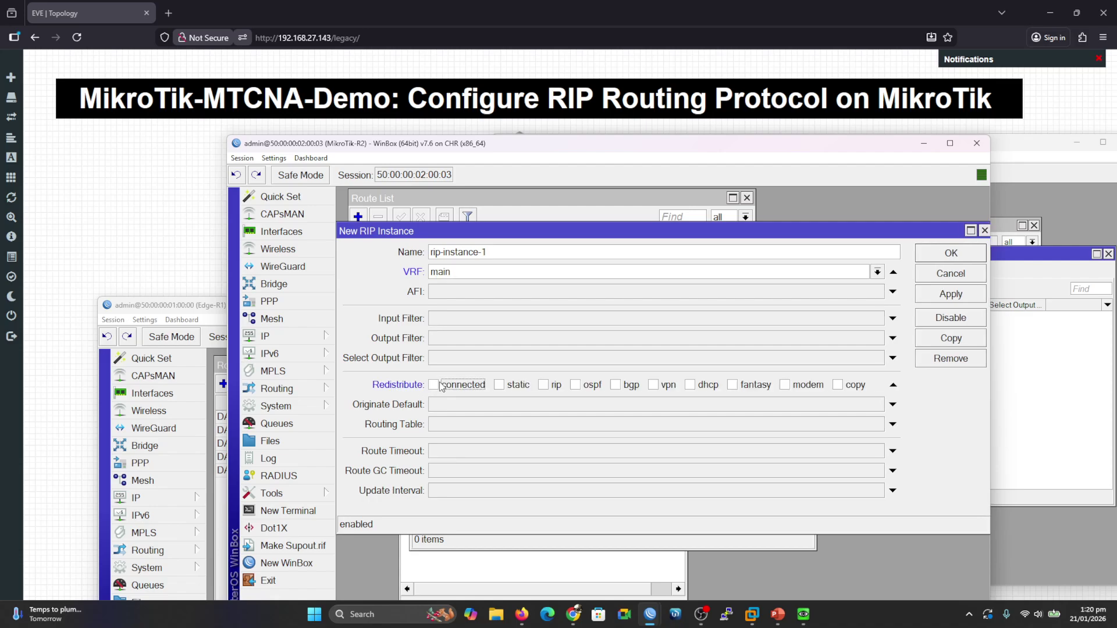
left_click(434, 385)
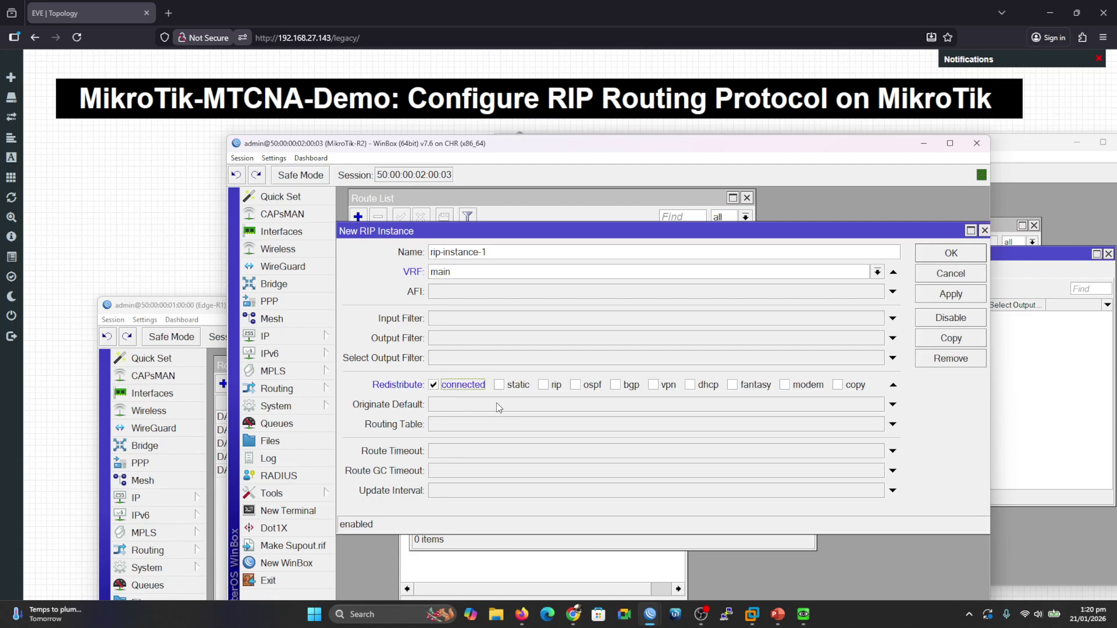
left_click(932, 294)
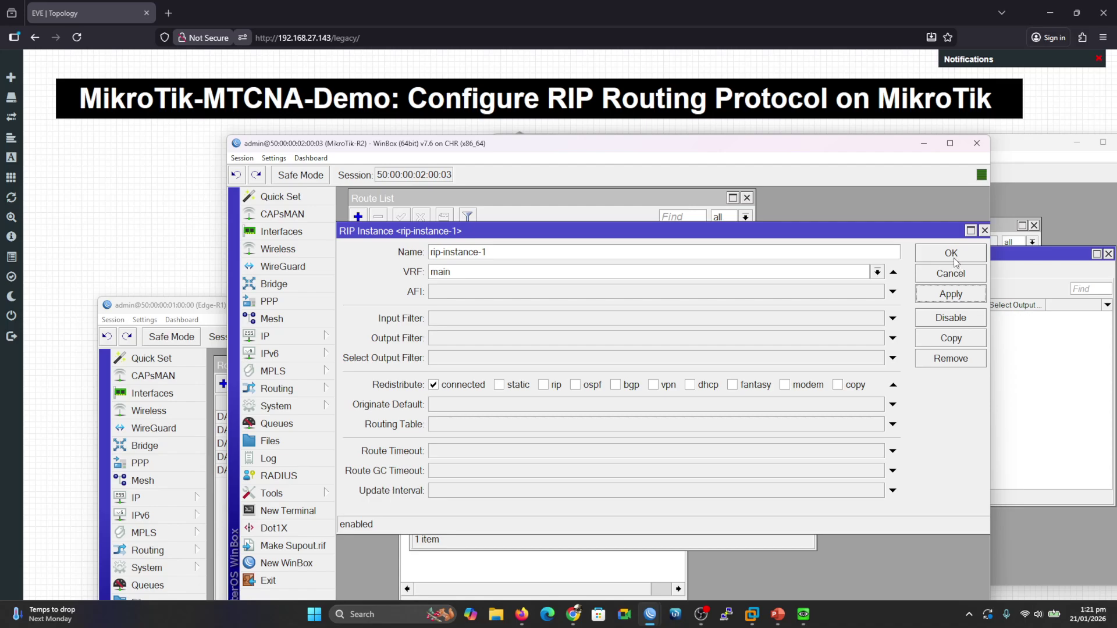
left_click(951, 253)
Add a RIP interface template on MikroTik-R2 for the WAN interface with the mode set to strict.
left_click(504, 267)
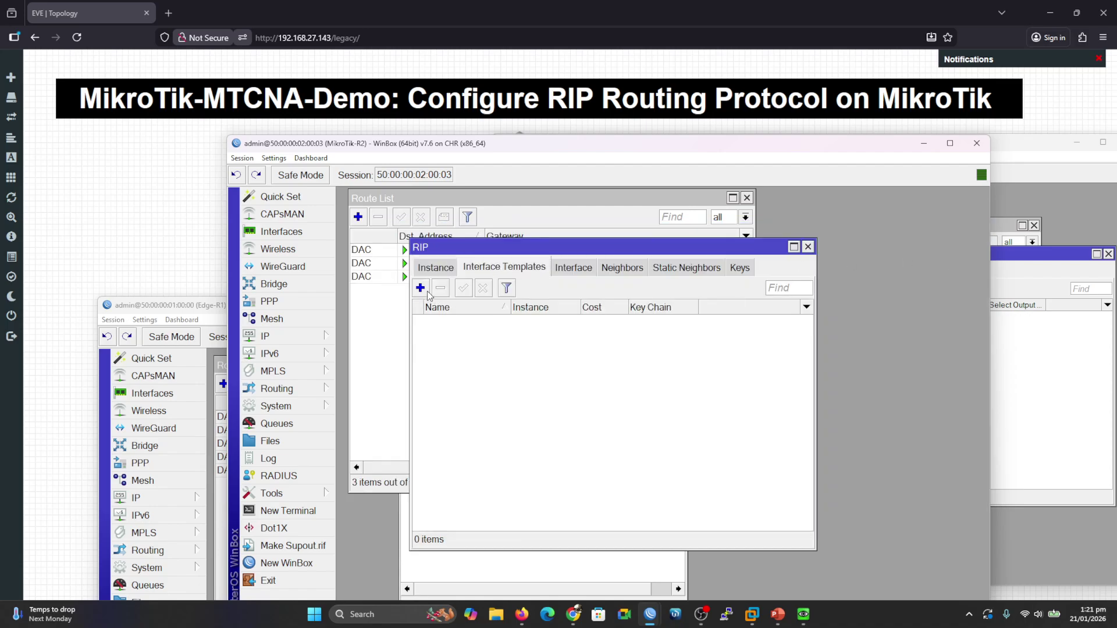
left_click(422, 290)
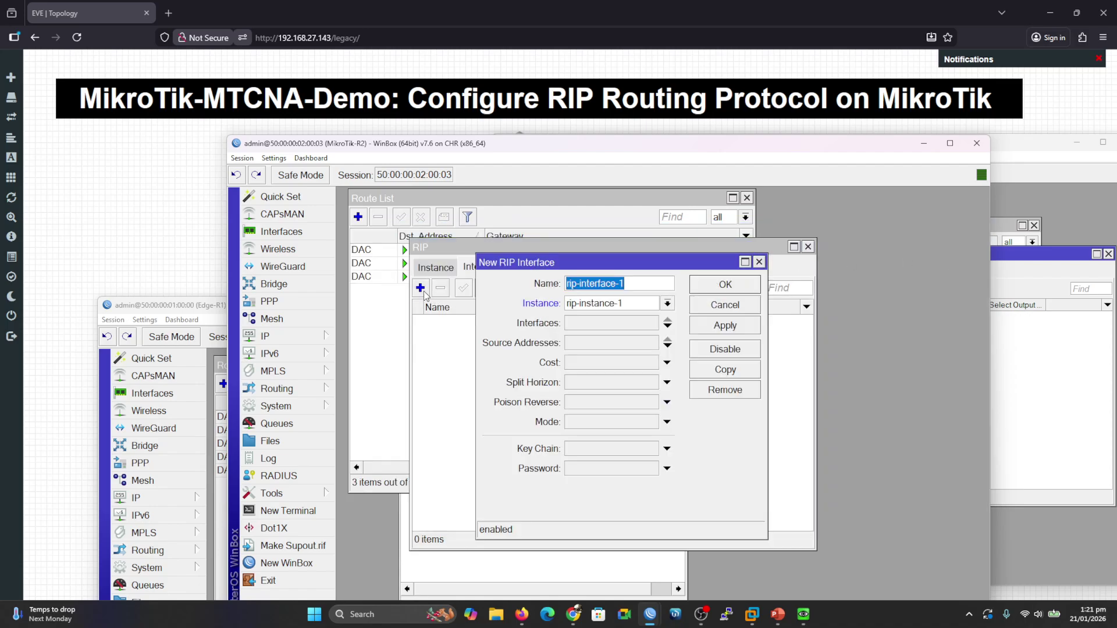
left_click(586, 323)
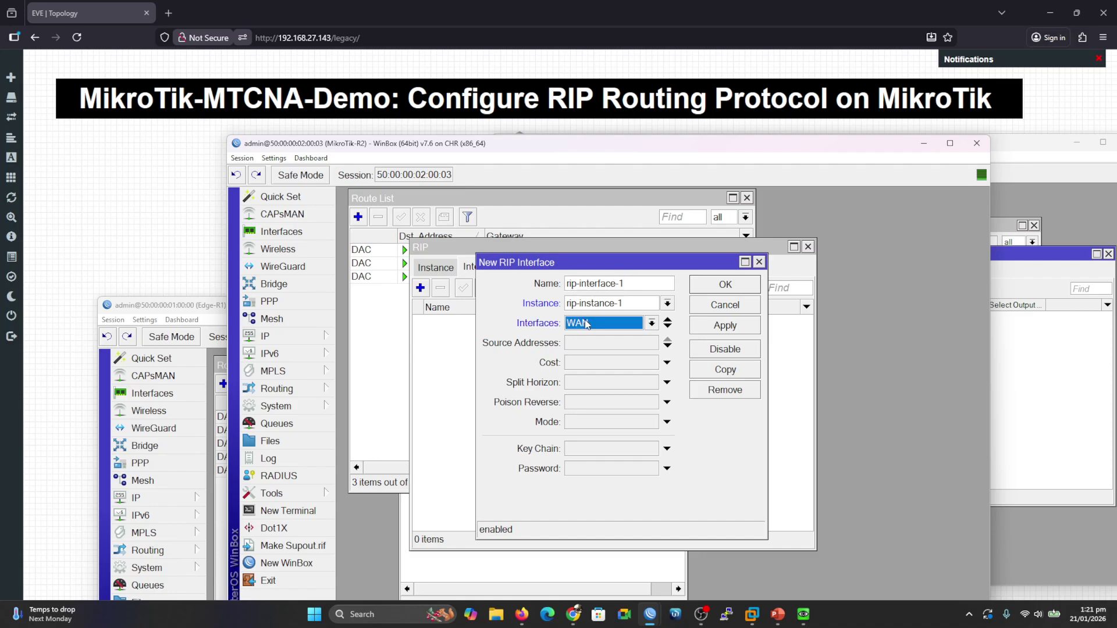
left_click(576, 424)
left_click(590, 423)
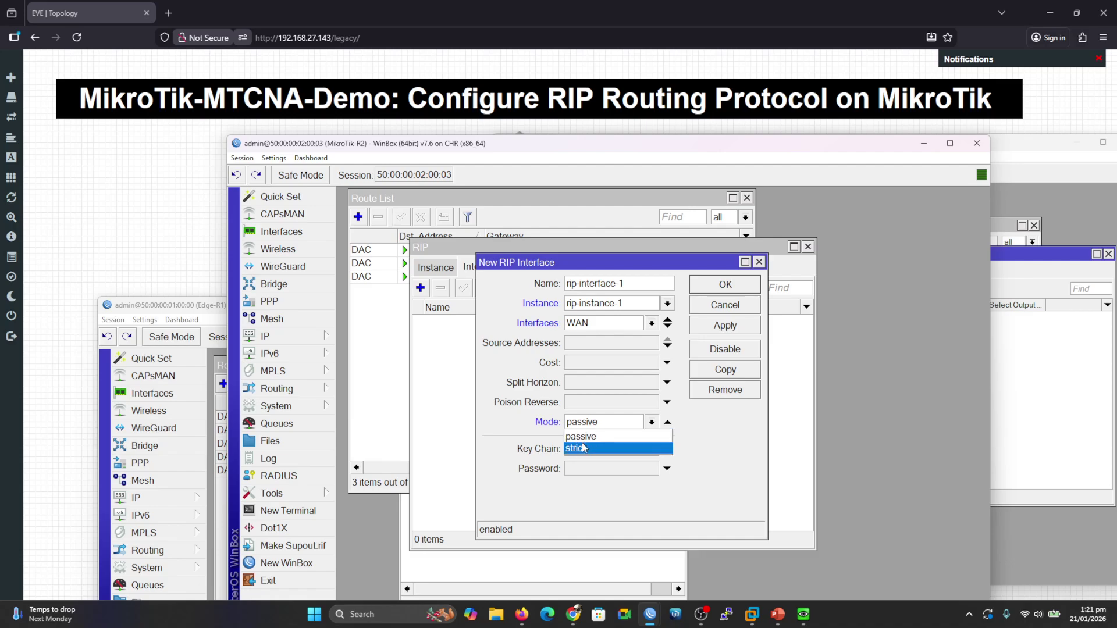
left_click(588, 445)
left_click(732, 327)
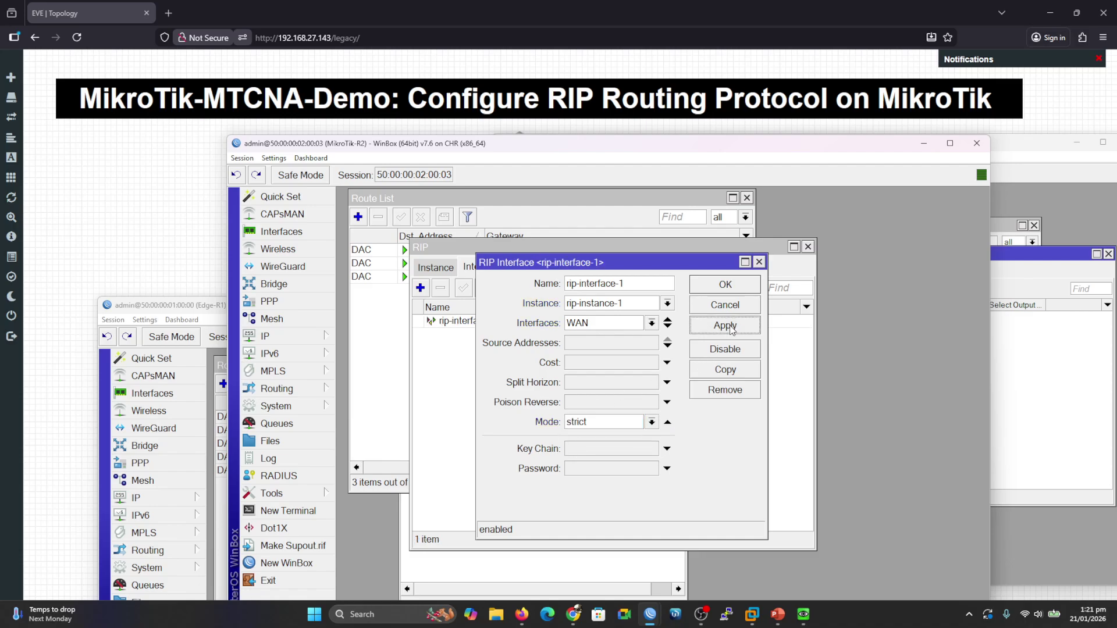
left_click(726, 285)
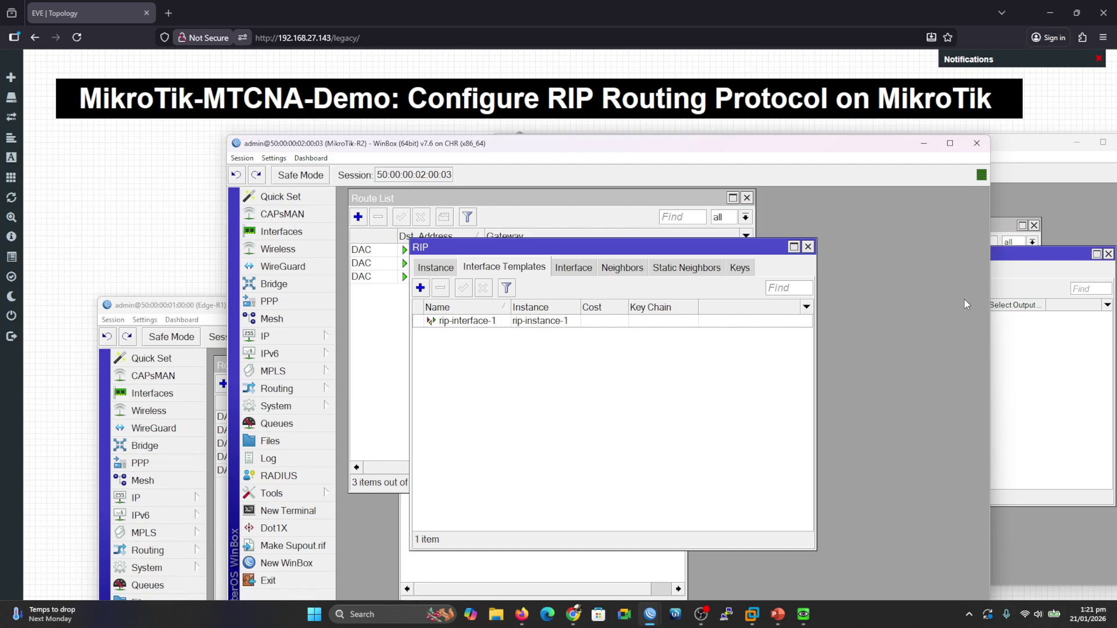
Switch to the MikroTik-R3 session and add a RIP instance in the main VRF that redistributes connected routes.
mouse_move(651, 618)
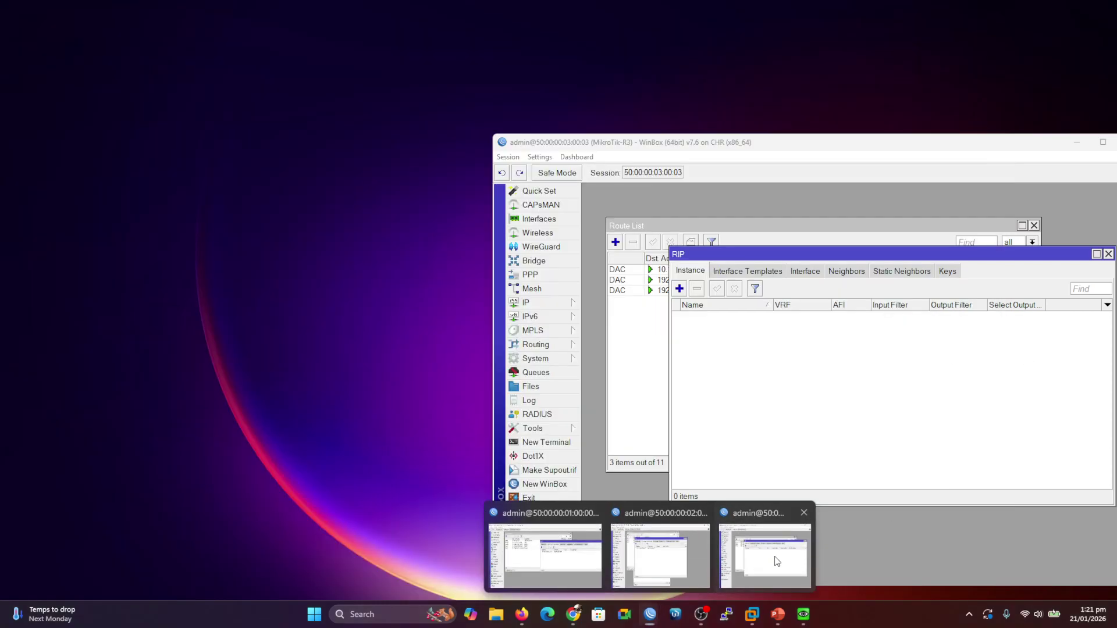
left_click(785, 558)
left_click(679, 289)
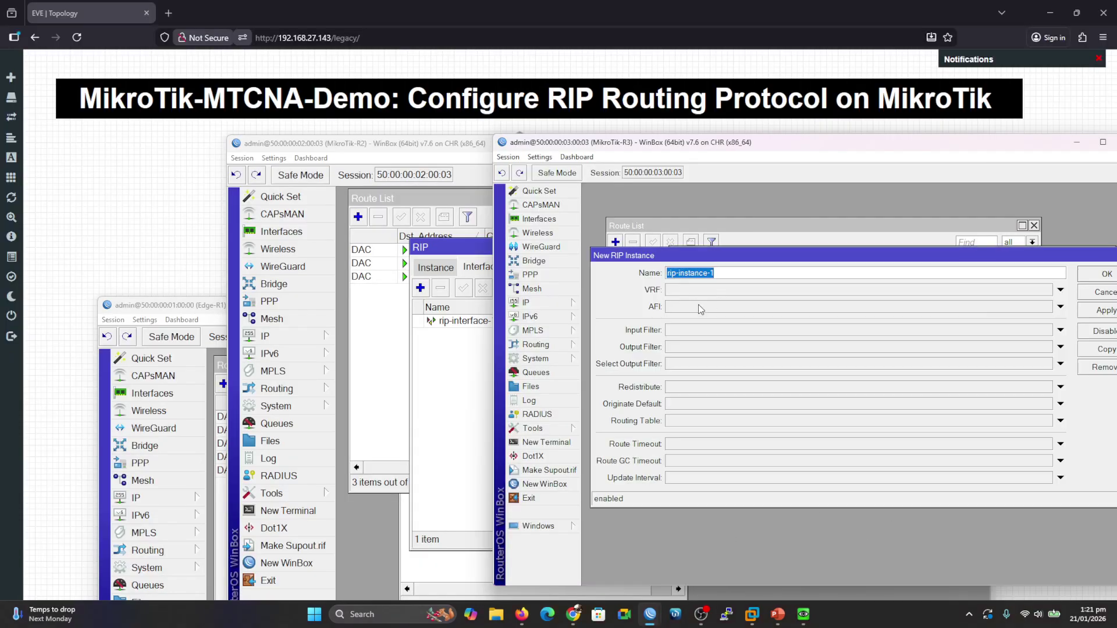
left_click(691, 291)
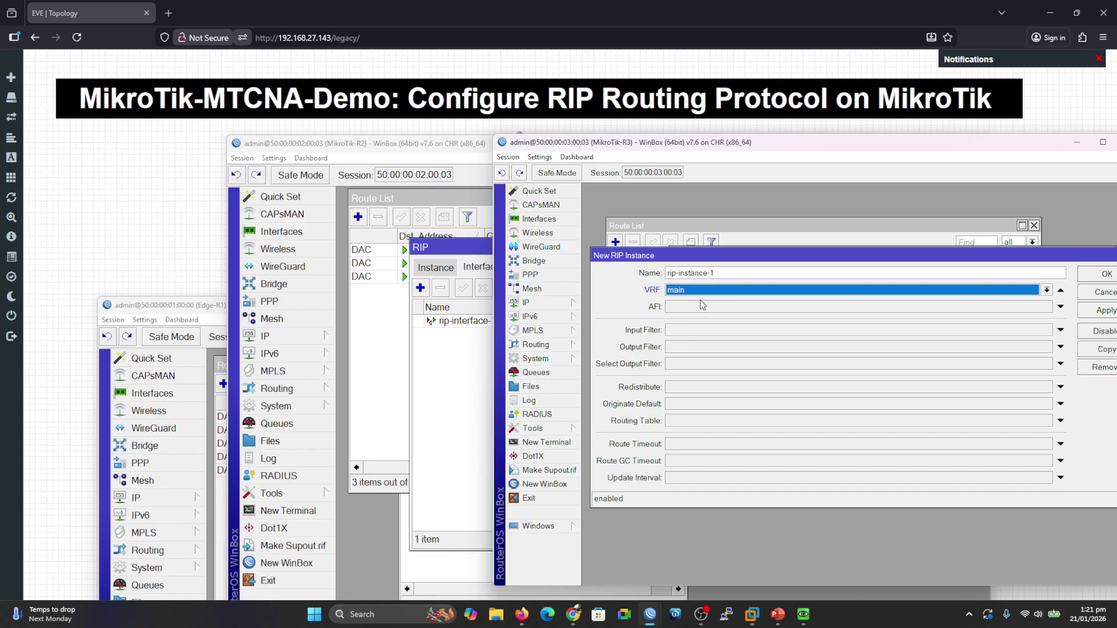
left_click(683, 388)
left_click(670, 387)
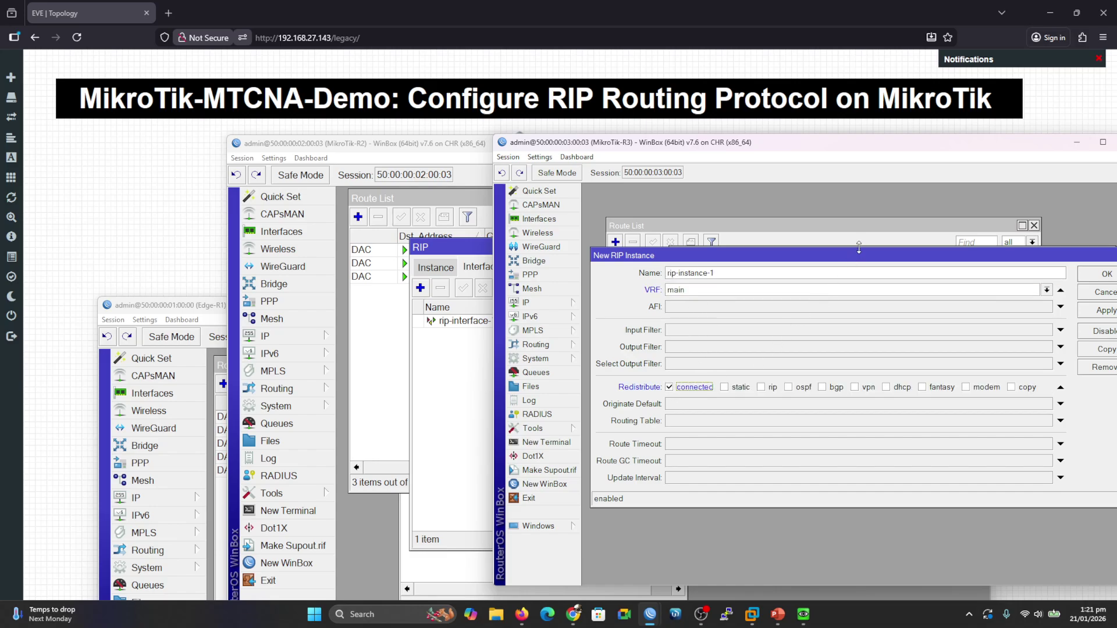
left_click_drag(861, 260, 801, 273)
left_click(1034, 289)
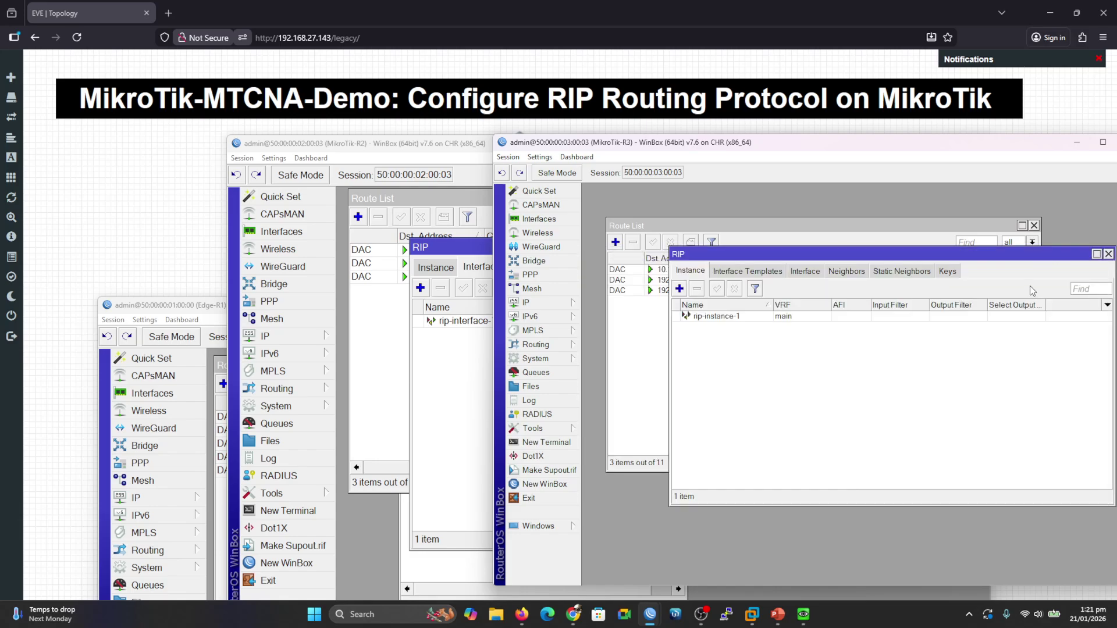
Add a RIP interface template on MikroTik-R3 for the WAN interface with the mode set to strict.
left_click(724, 273)
left_click(679, 288)
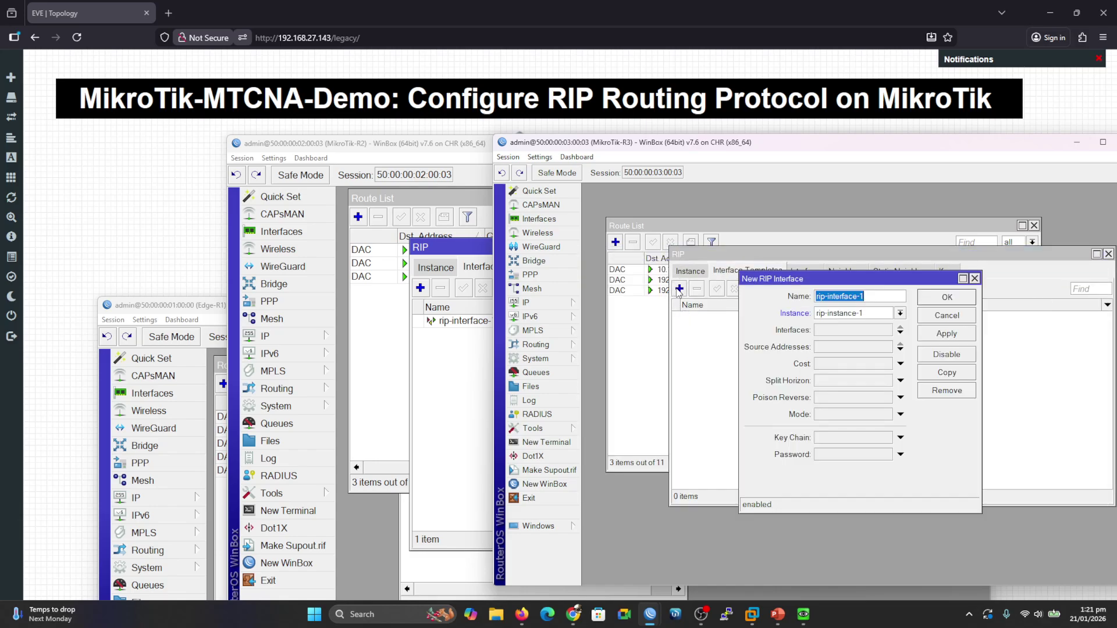
left_click(884, 329)
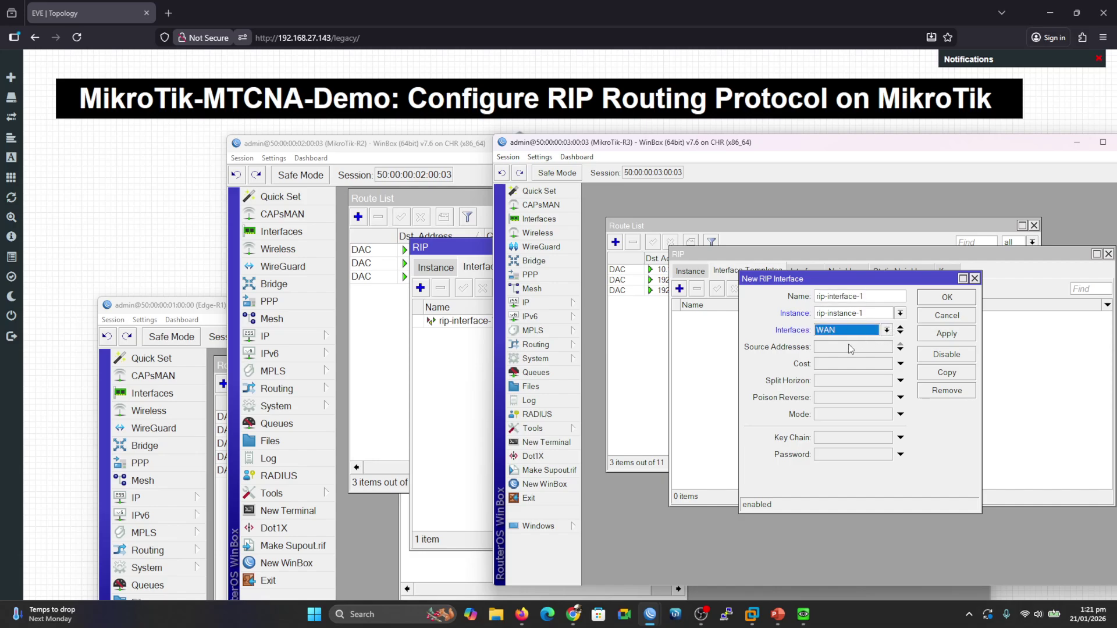
left_click(820, 413)
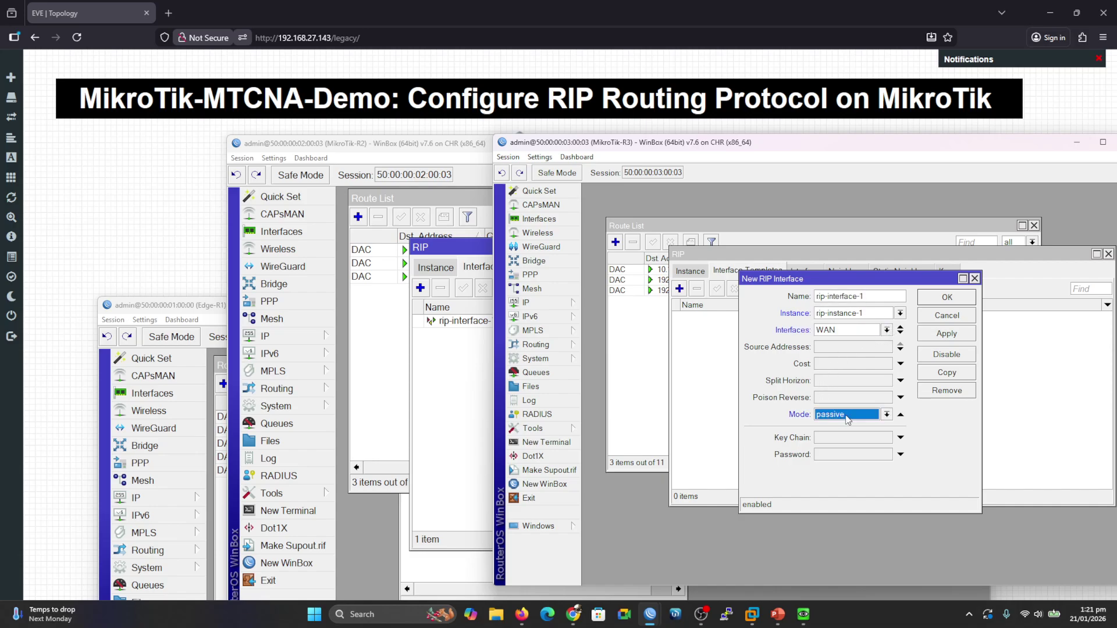
left_click(888, 416)
left_click(860, 436)
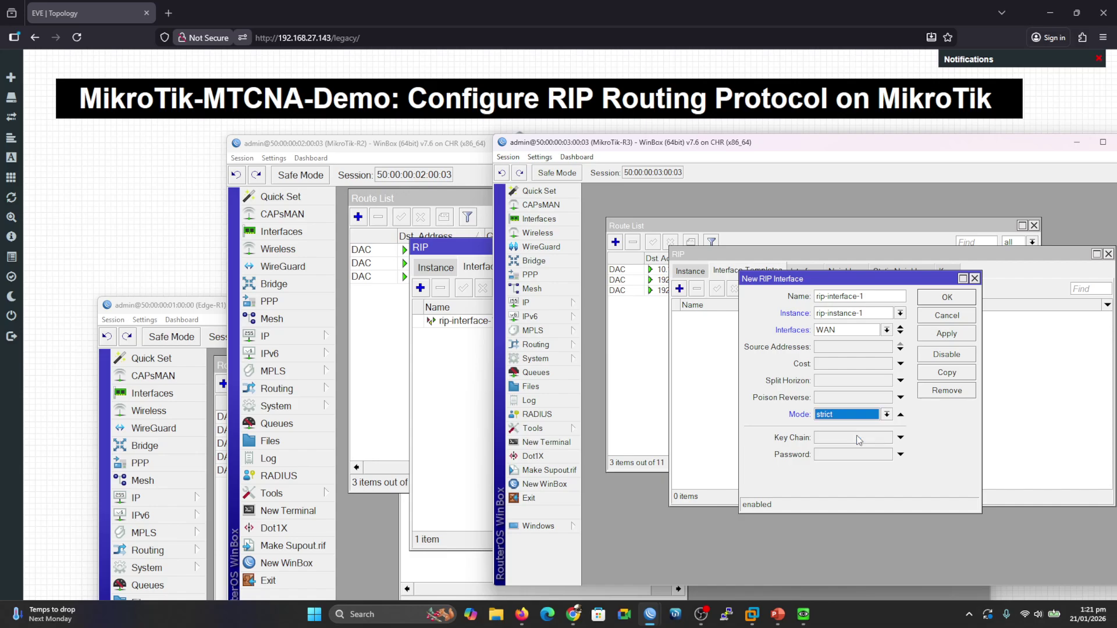
left_click(945, 335)
left_click(947, 298)
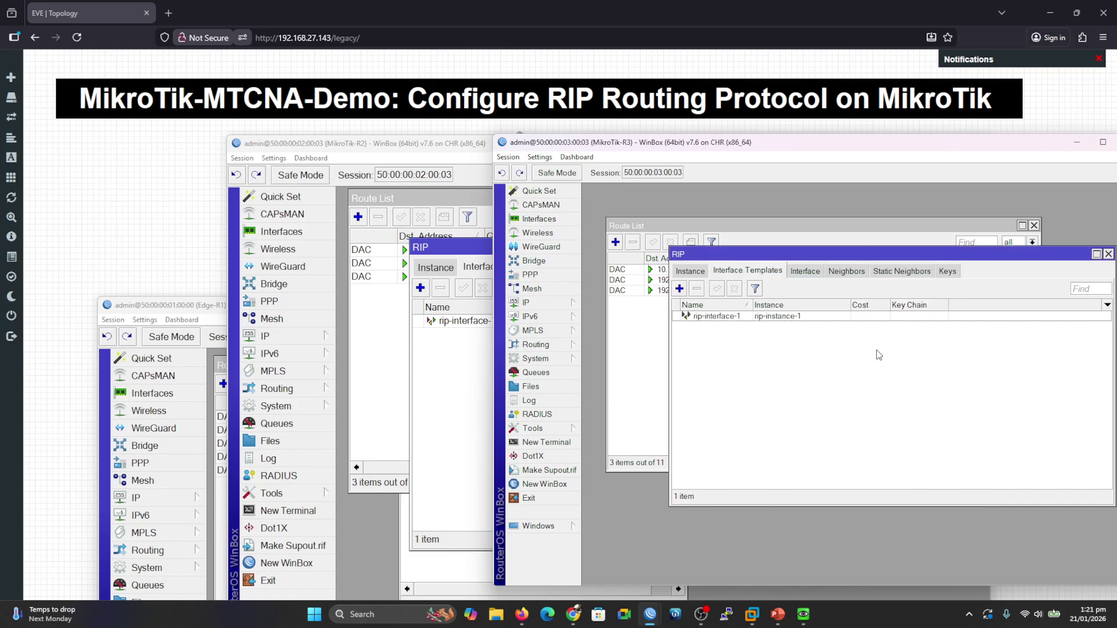
Rearrange the Edge-R1, MikroTik-R2 and MikroTik-R3 session windows so that all three can be seen together.
left_click_drag(533, 150, 539, 150)
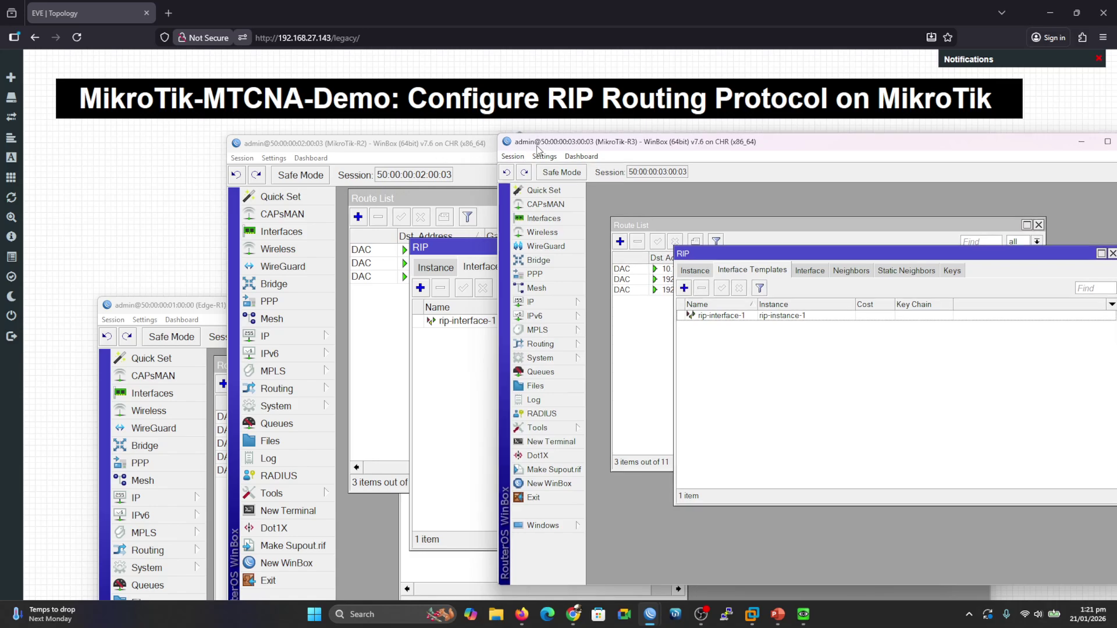
left_click_drag(372, 143, 396, 146)
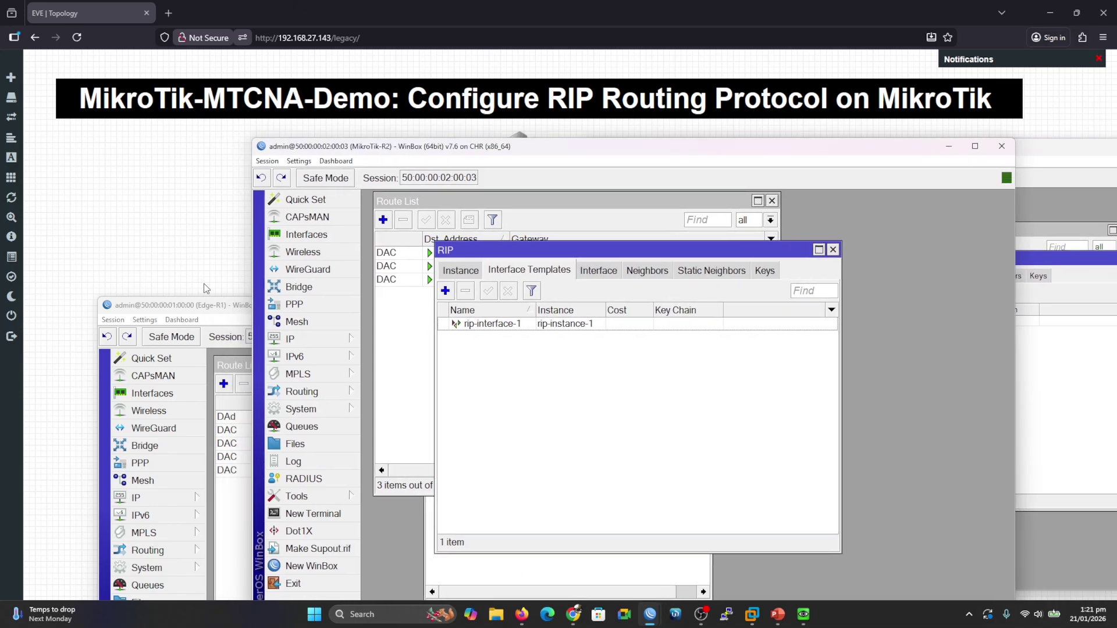
left_click_drag(206, 311, 94, 296)
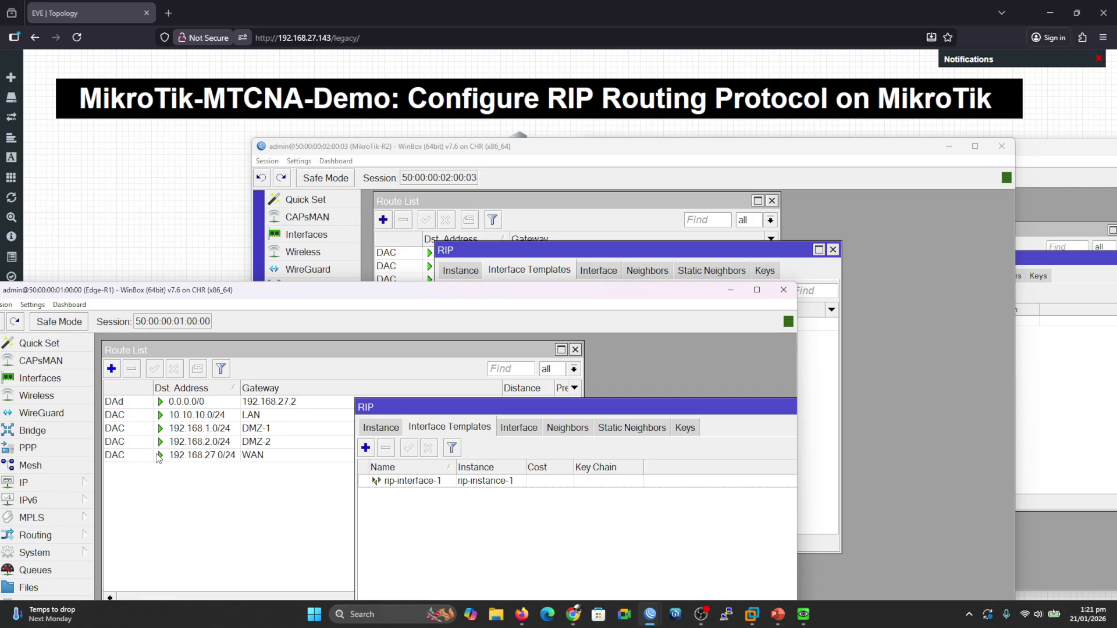
left_click(589, 157)
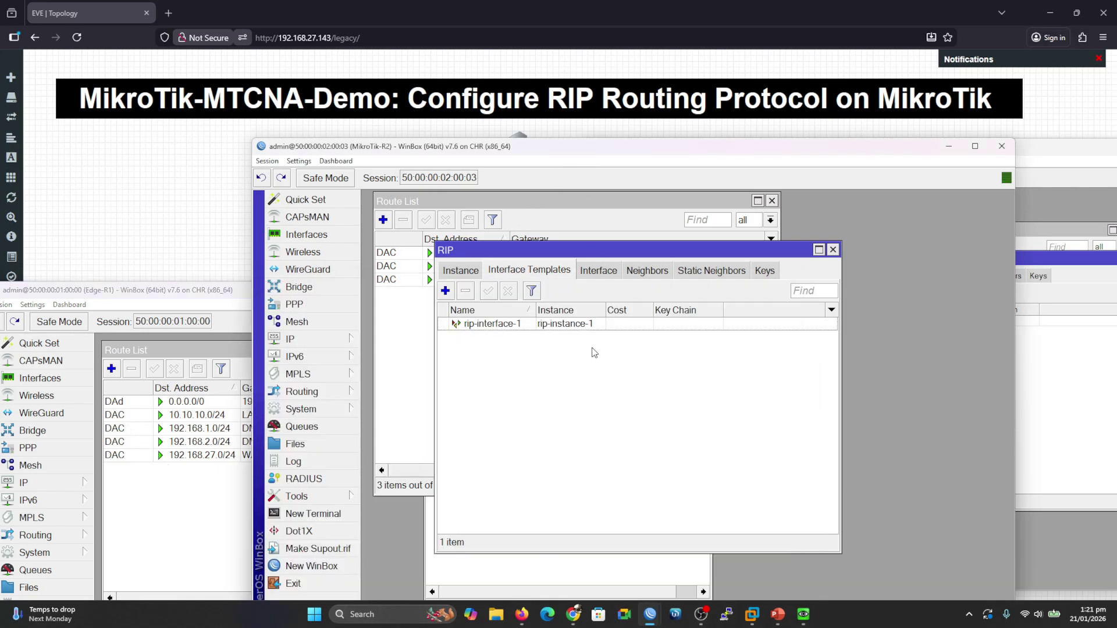
left_click(1101, 319)
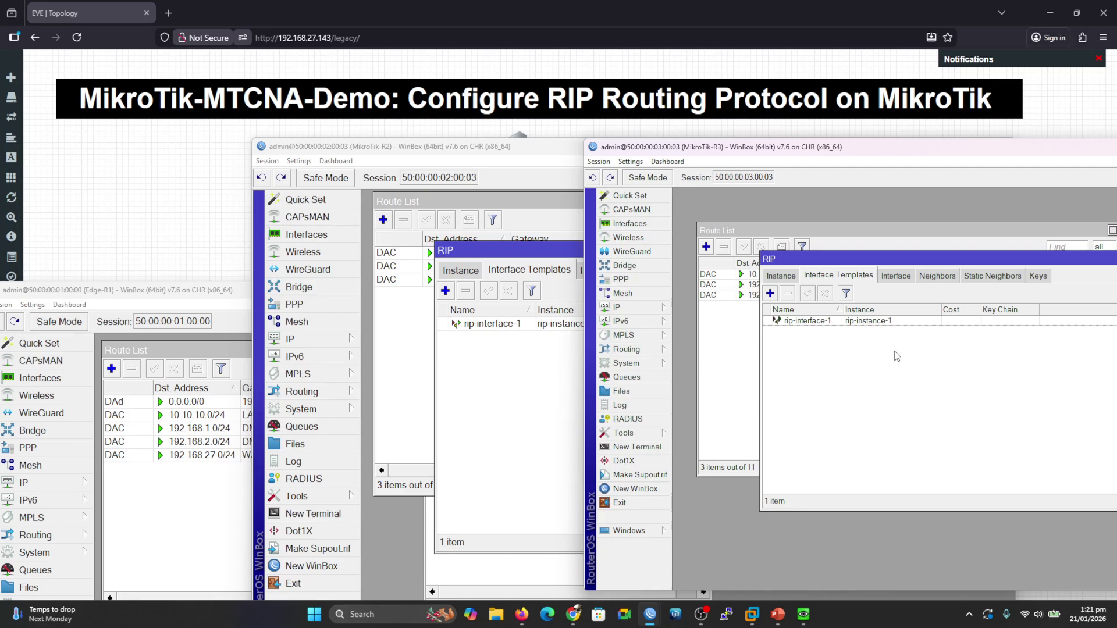
In the Edge-R1 session, add a static RIP neighbor with address 10.10.10.1 for rip-instance-1.
left_click(195, 295)
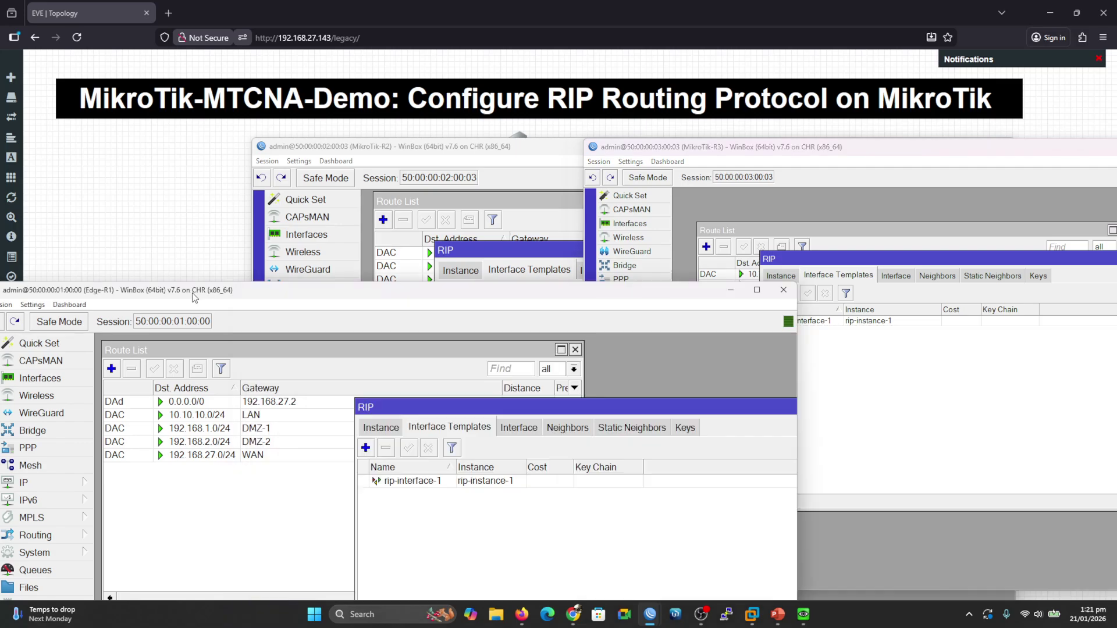
left_click_drag(548, 412, 357, 366)
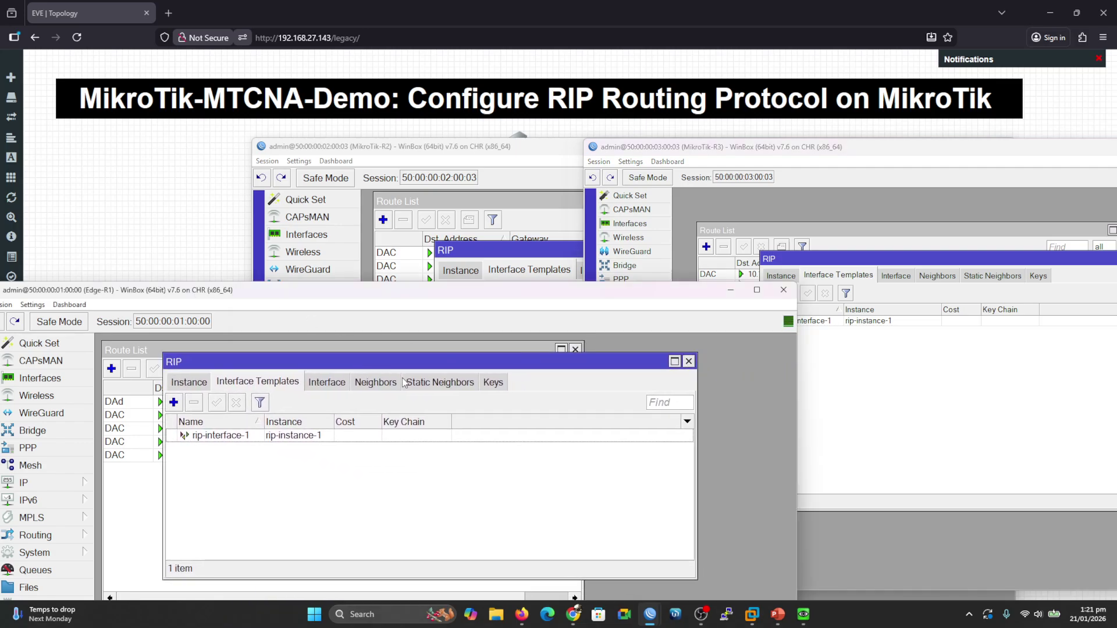
left_click(441, 386)
left_click(174, 403)
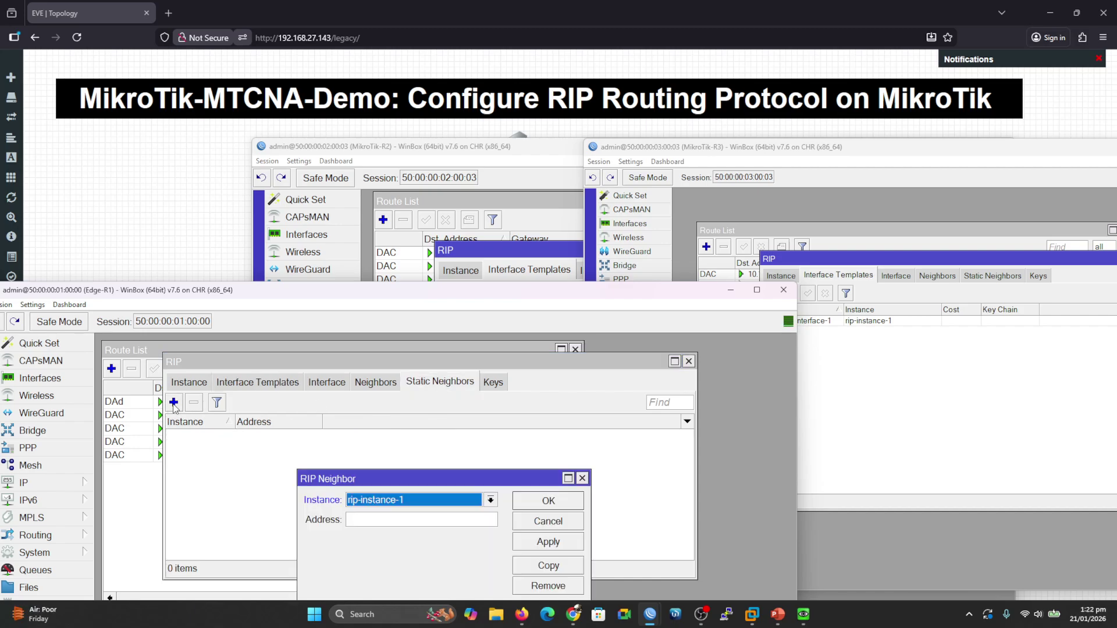
left_click_drag(409, 484, 373, 367)
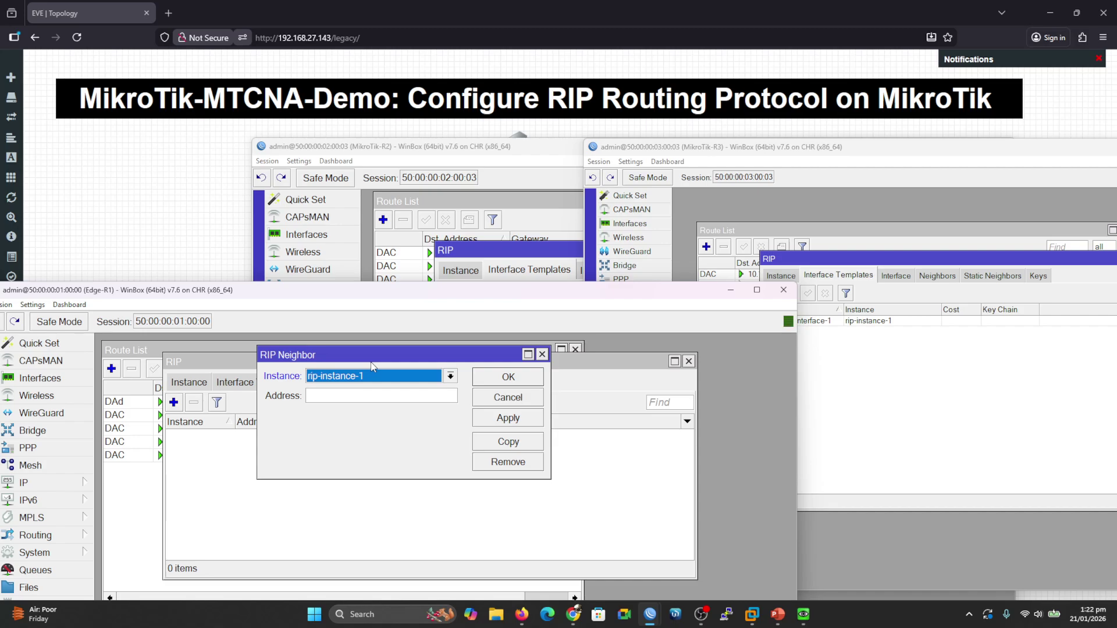
left_click(324, 396)
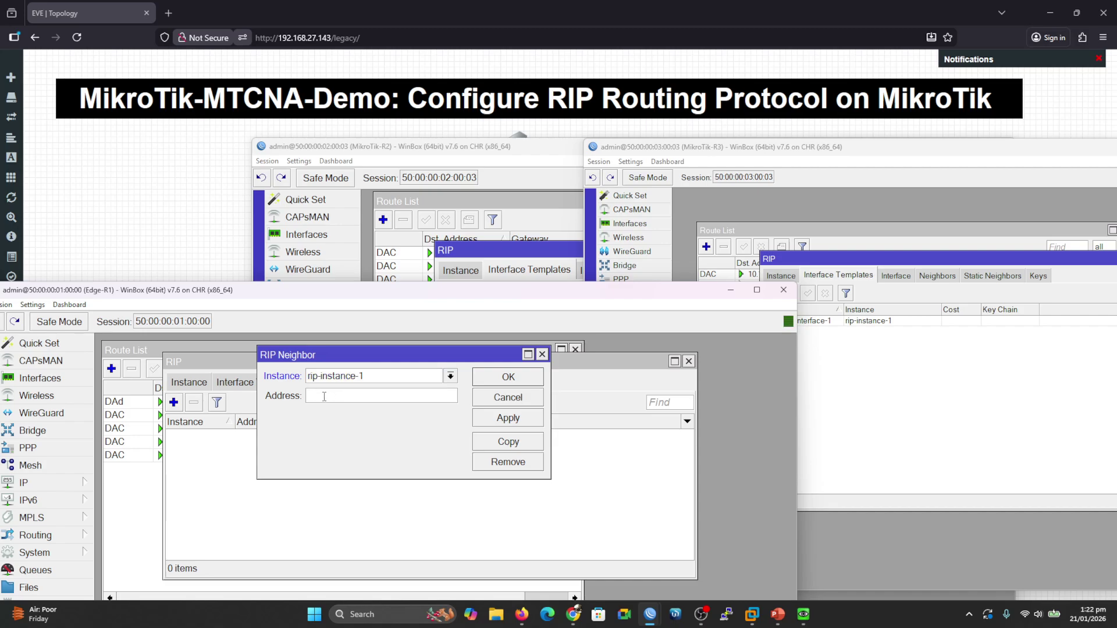
type("10.10.10.1")
left_click(502, 420)
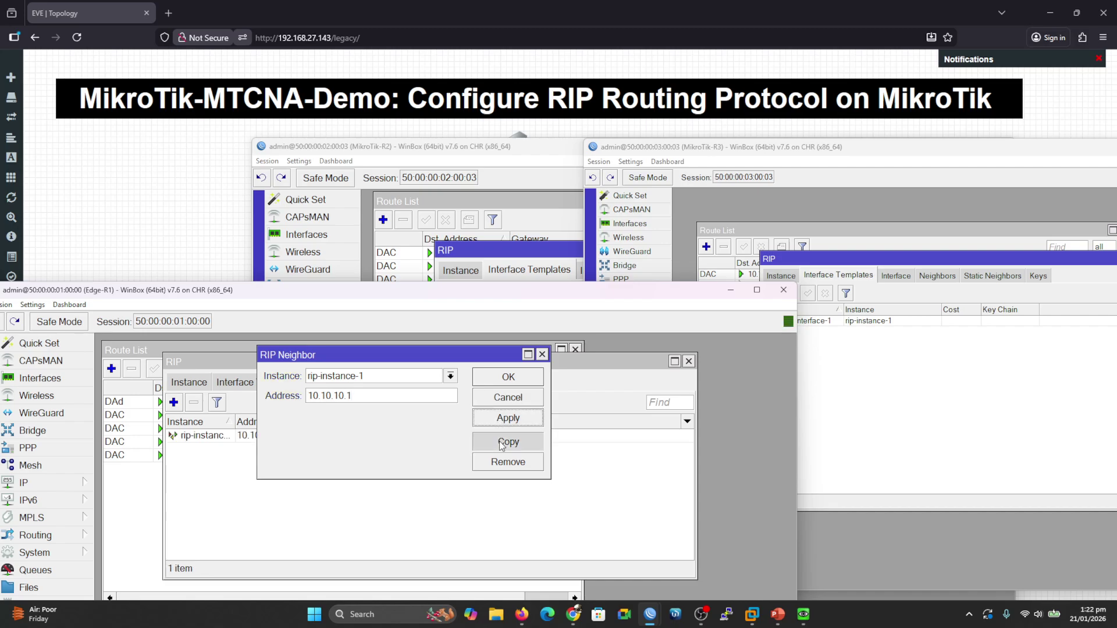
Copy the static RIP neighbor on Edge-R1 and give the copy the address 10.10.10.2.
left_click(502, 442)
left_click_drag(427, 478, 392, 424)
left_click(382, 465)
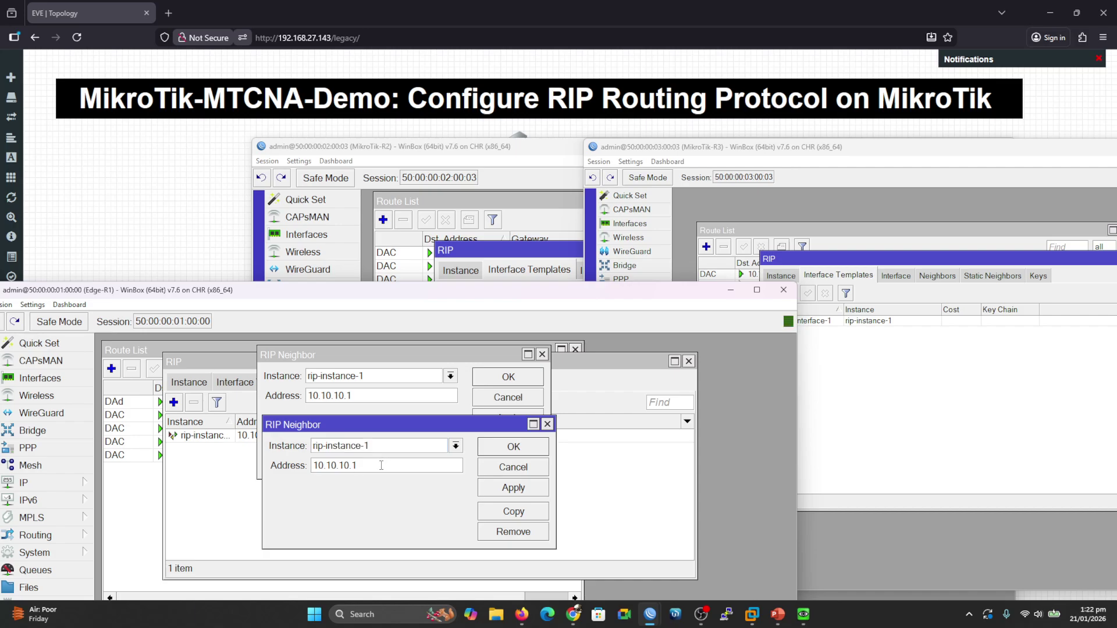
type("2")
left_click(499, 488)
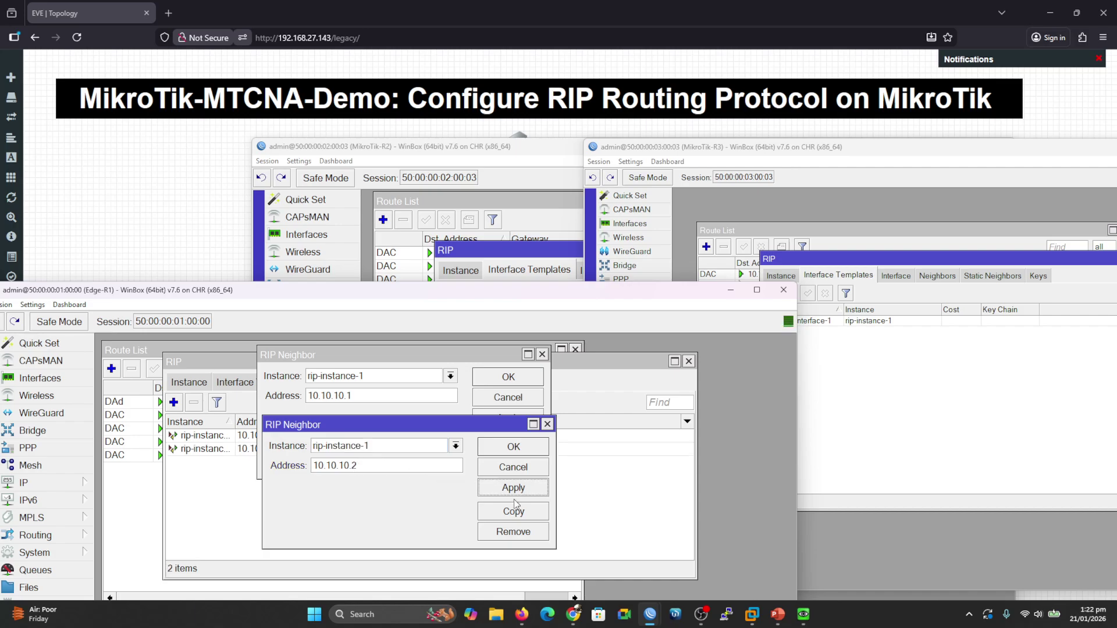
left_click(531, 447)
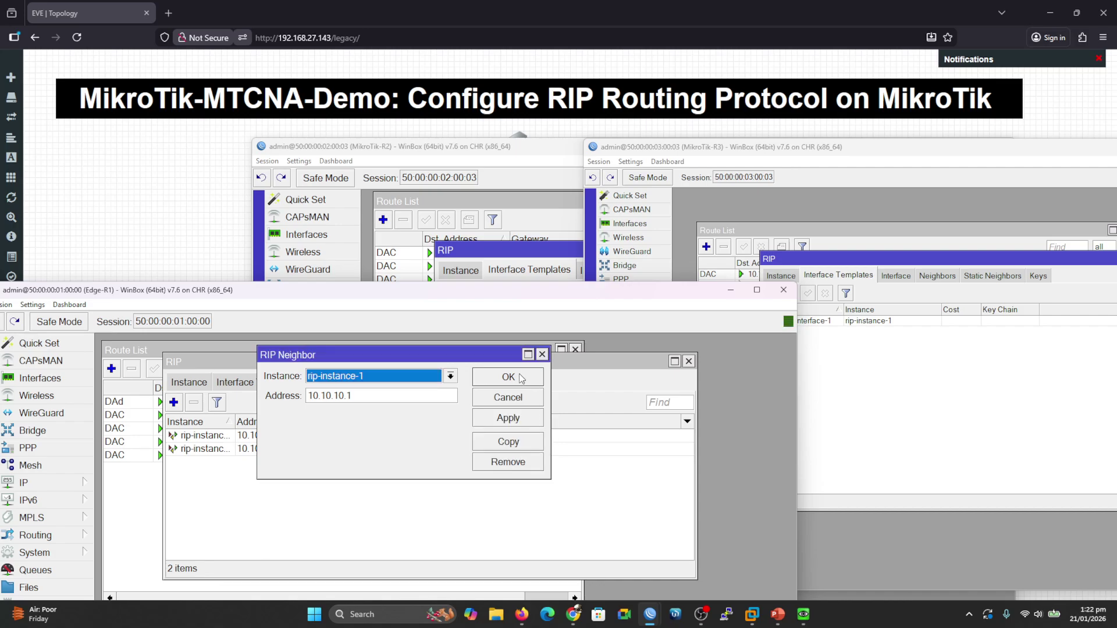
left_click(521, 377)
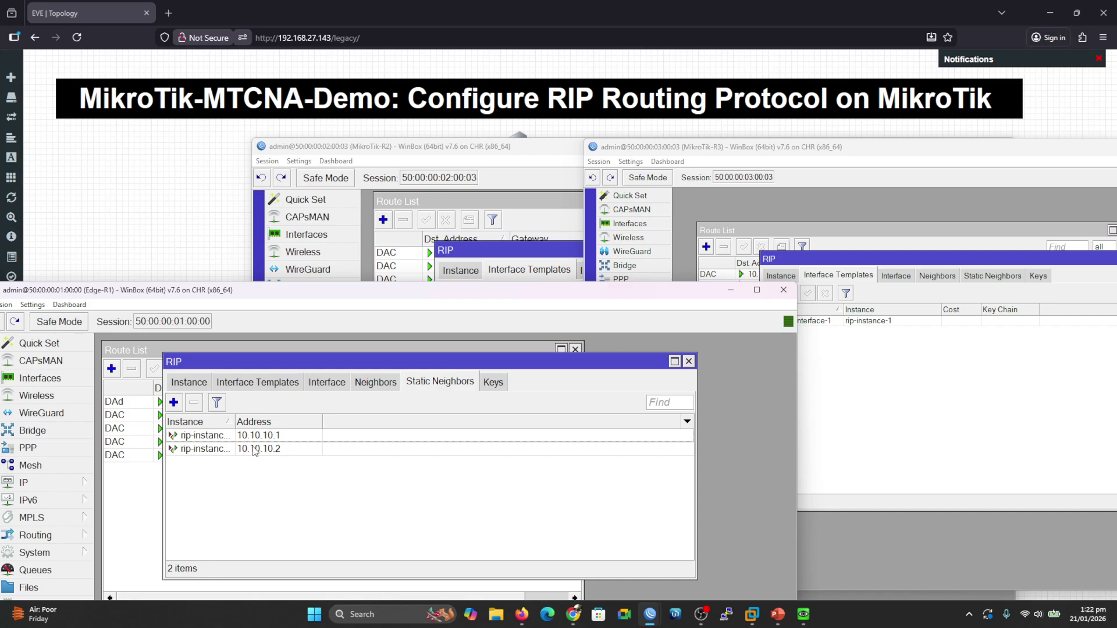
Minimize the Edge-R1 session and add a static RIP neighbor with address 10.10.10.254 on MikroTik-R2.
left_click(731, 293)
left_click(446, 149)
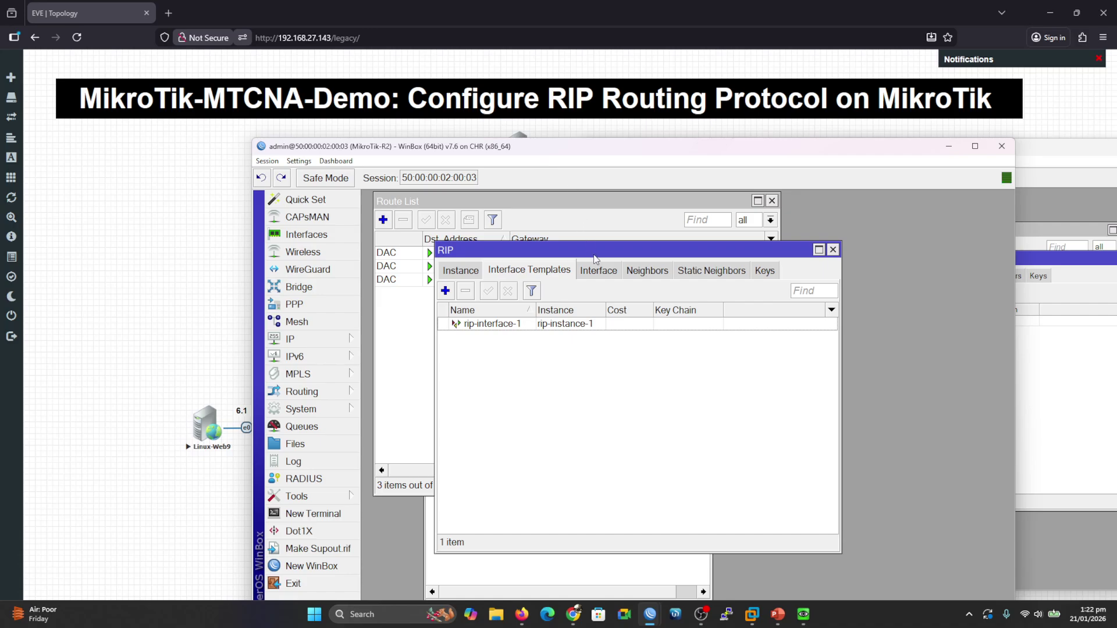
left_click_drag(594, 255, 523, 250)
left_click(584, 271)
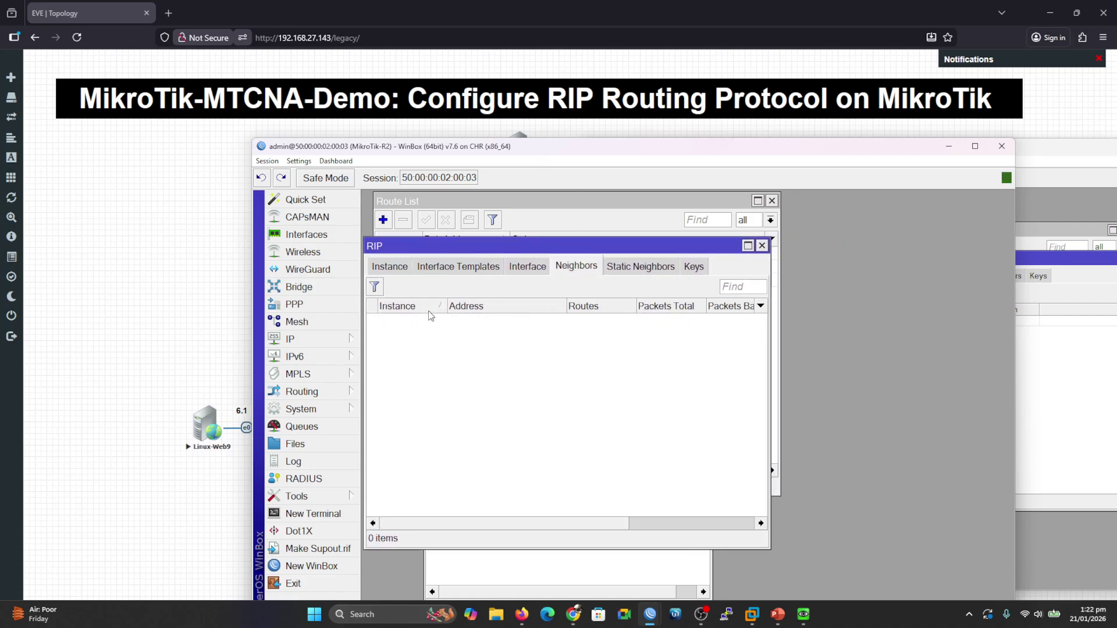
left_click(619, 272)
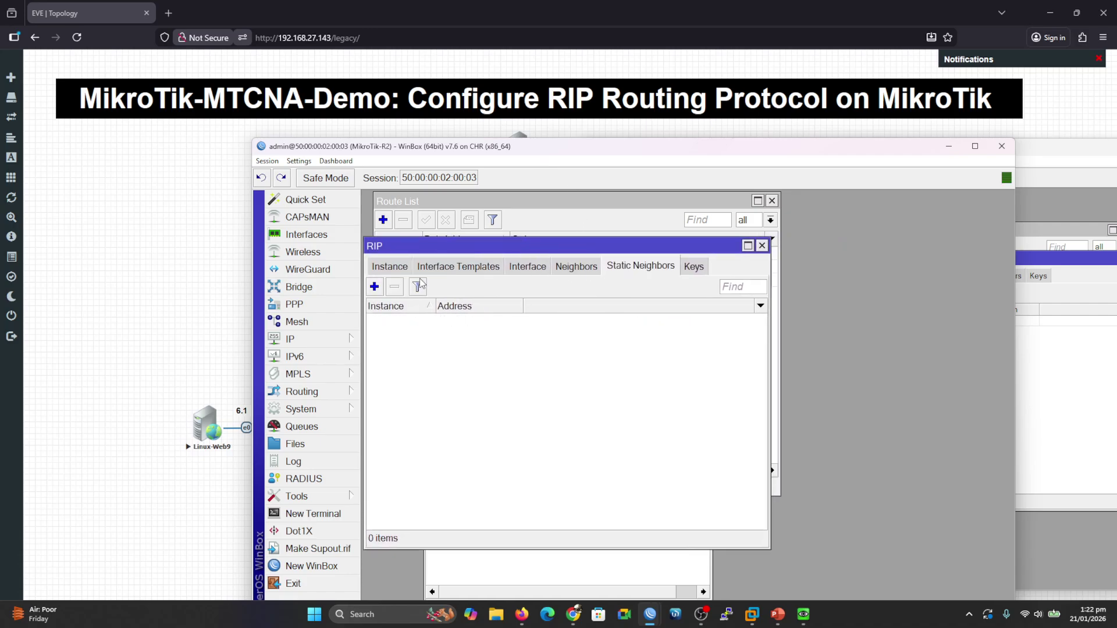
left_click(374, 287)
left_click(600, 383)
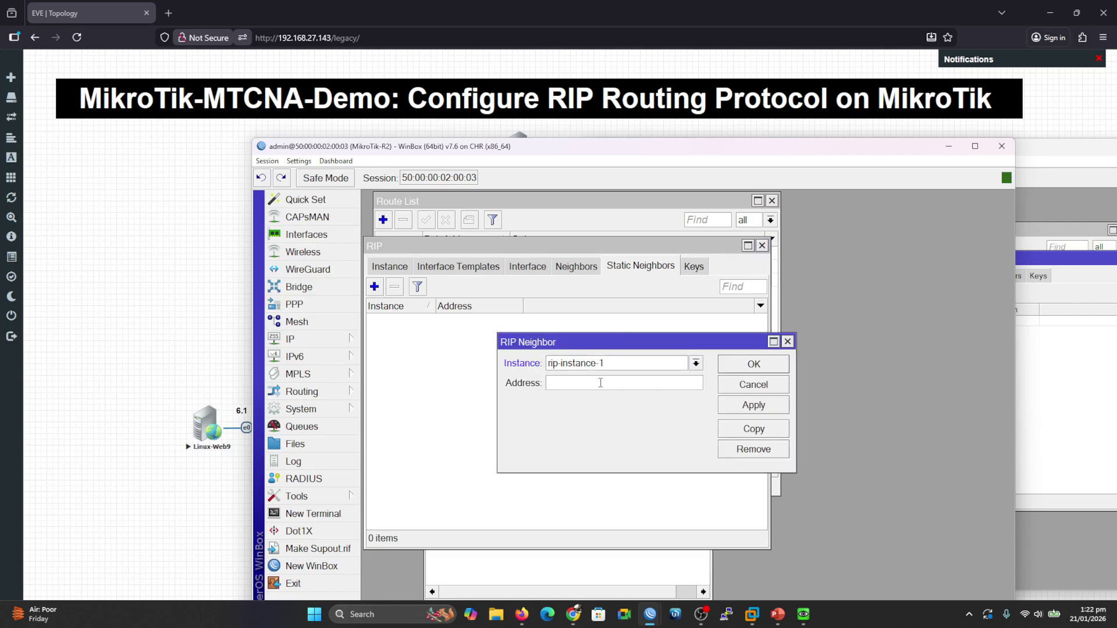
type("10.10.10.254")
left_click(763, 407)
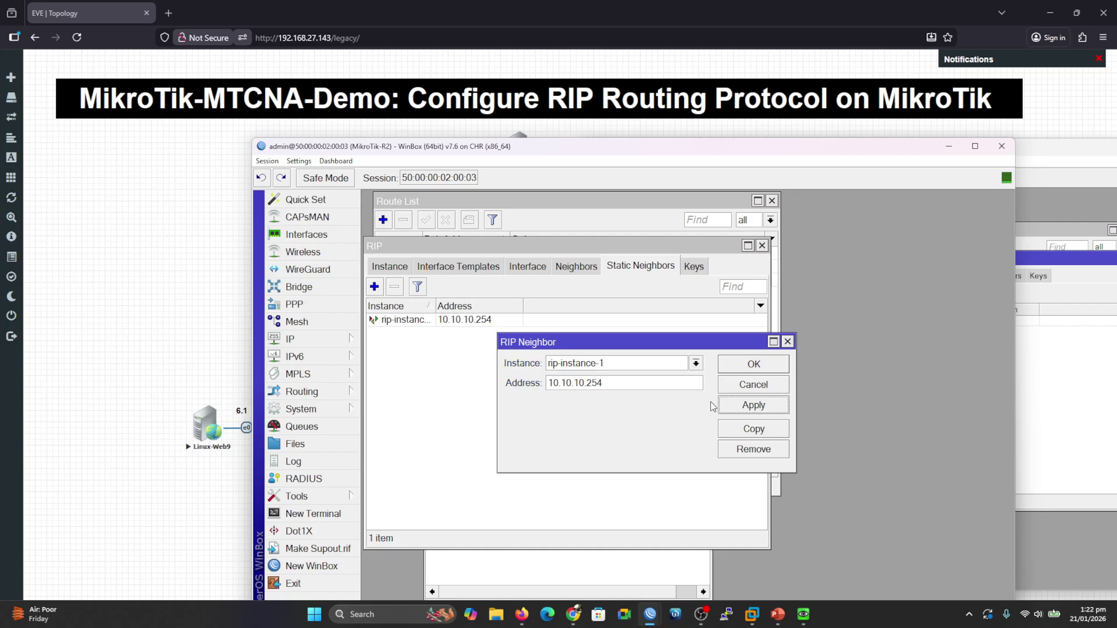
Copy the static RIP neighbor on MikroTik-R2 and give the copy the address 10.10.10.2.
left_click(739, 430)
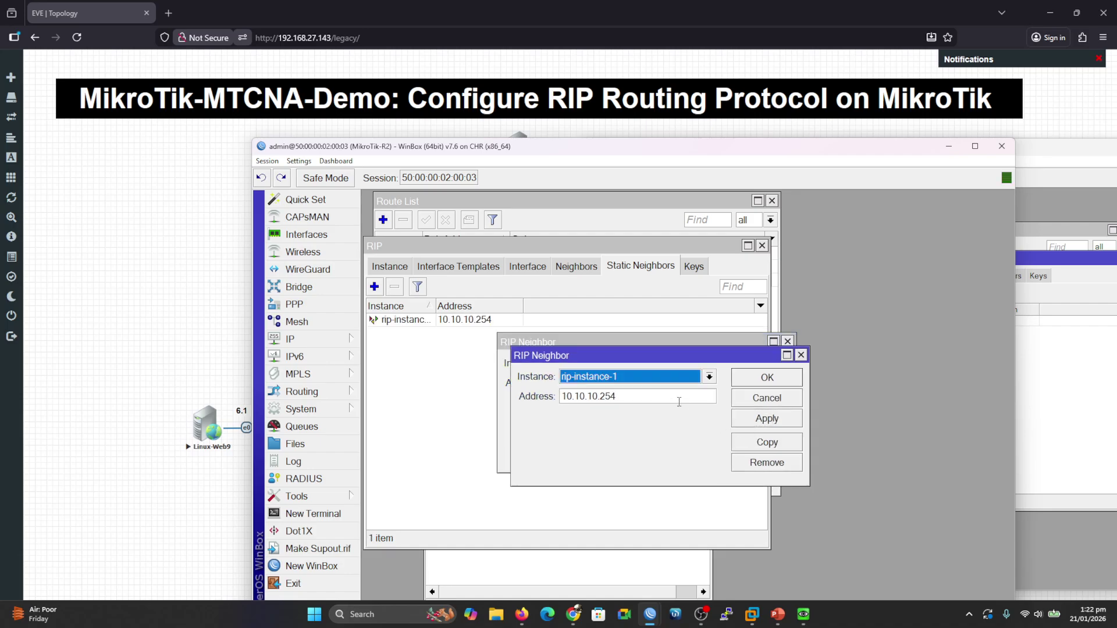
left_click(634, 401)
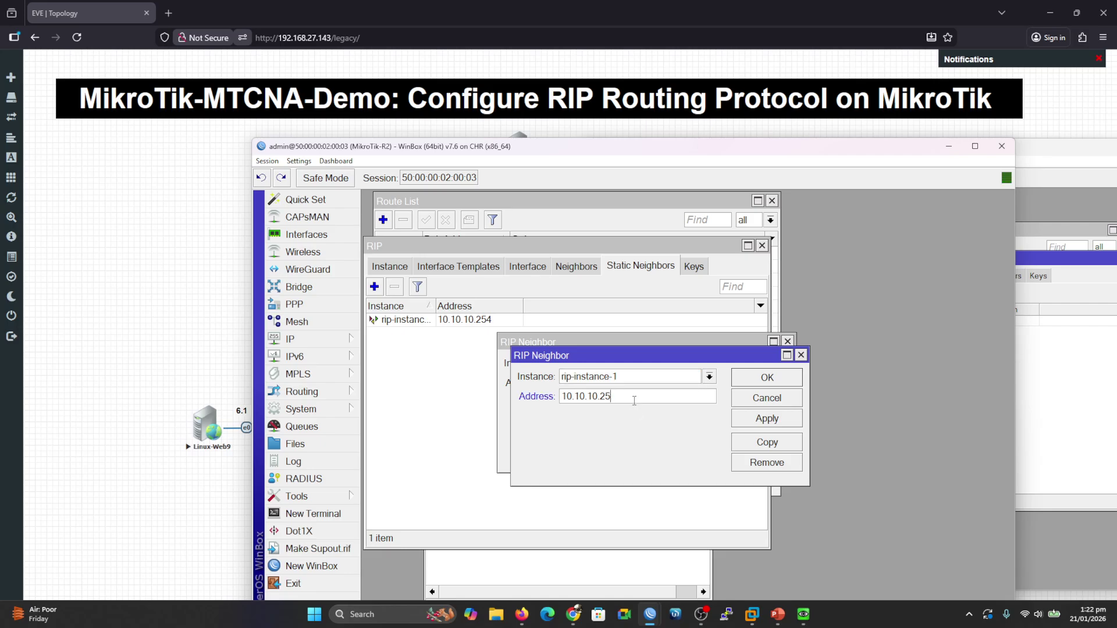
left_click(758, 422)
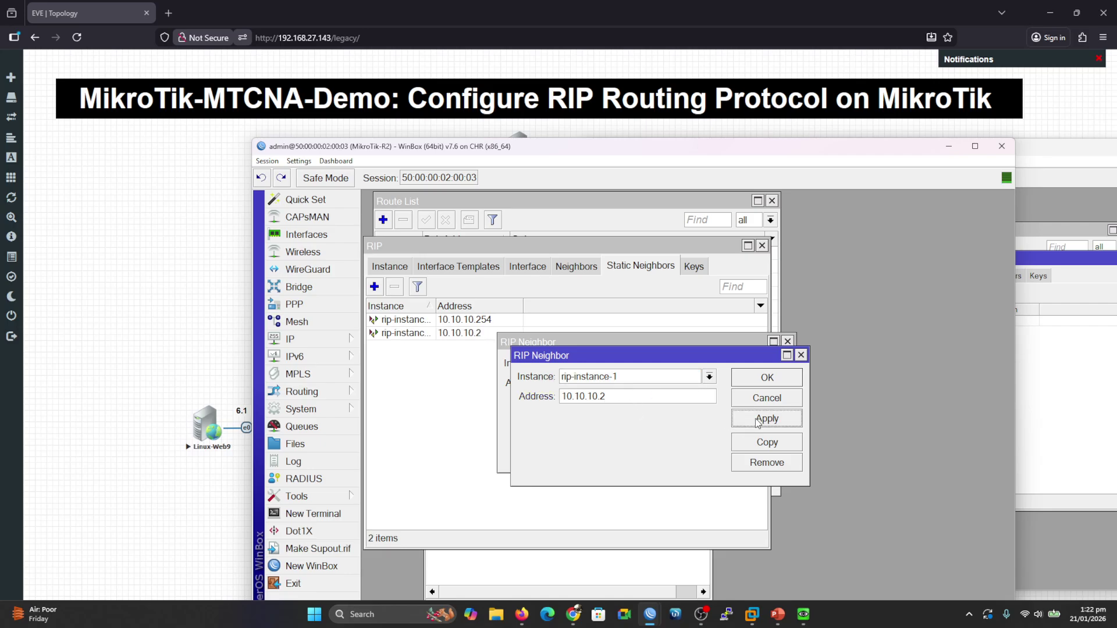
left_click(766, 378)
left_click(765, 368)
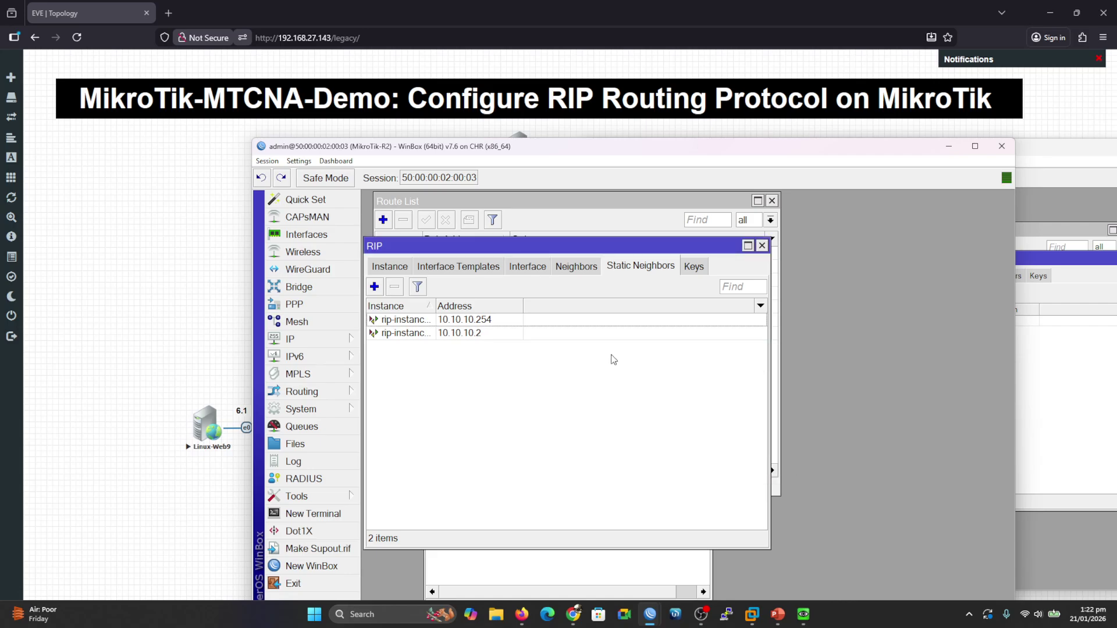
left_click_drag(750, 150, 707, 167)
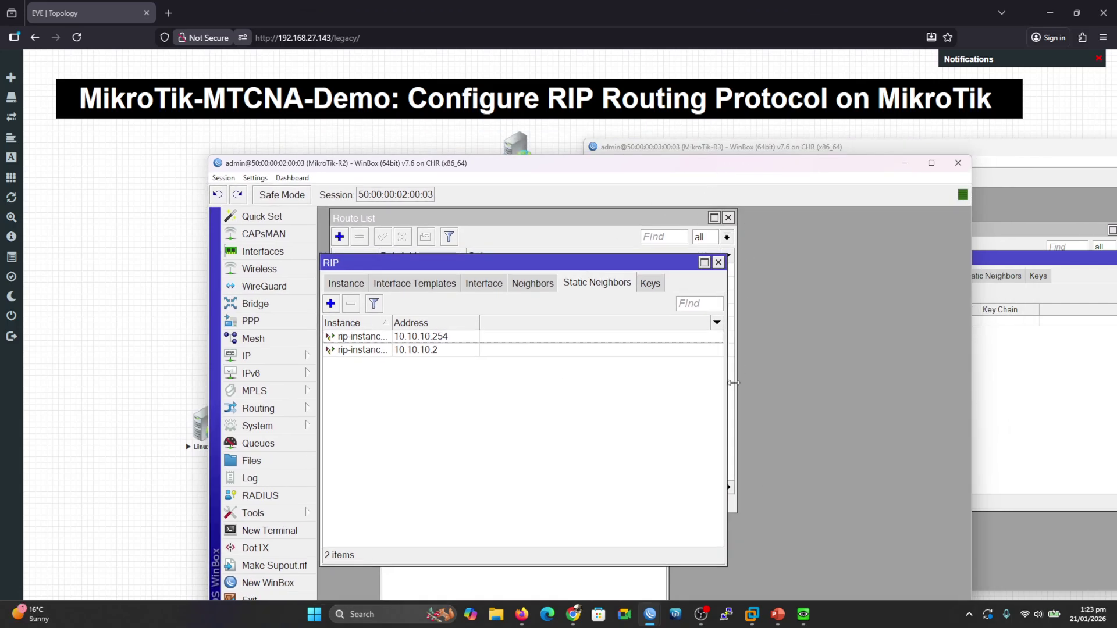
Switch to the MikroTik-R3 session and add a static RIP neighbor with address 10.10.10.254 for rip-instance-1.
left_click(1054, 367)
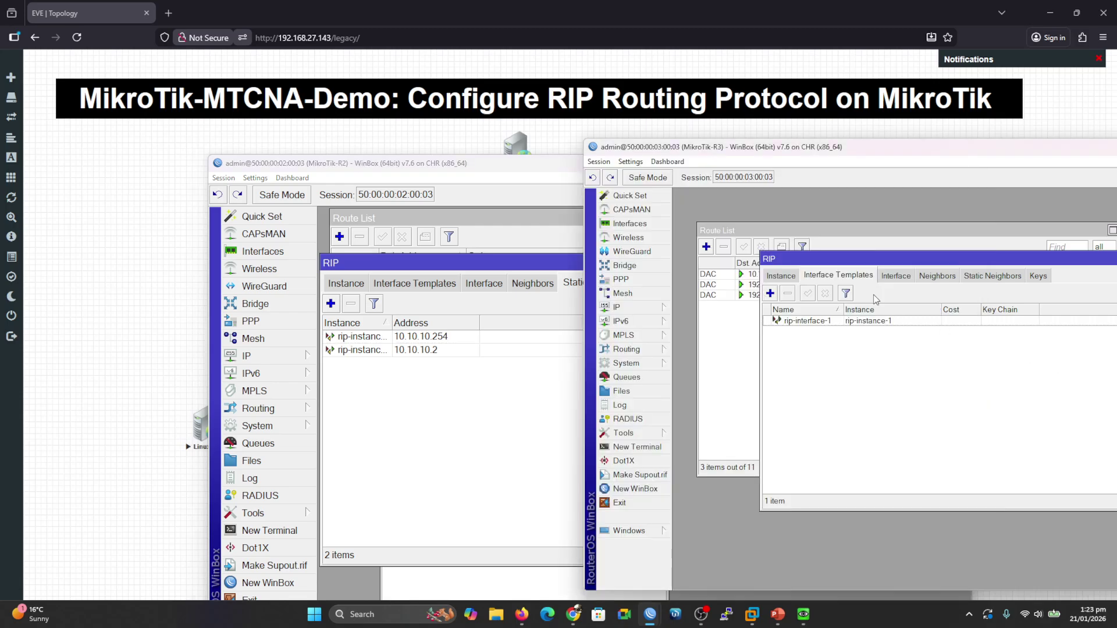
left_click(947, 277)
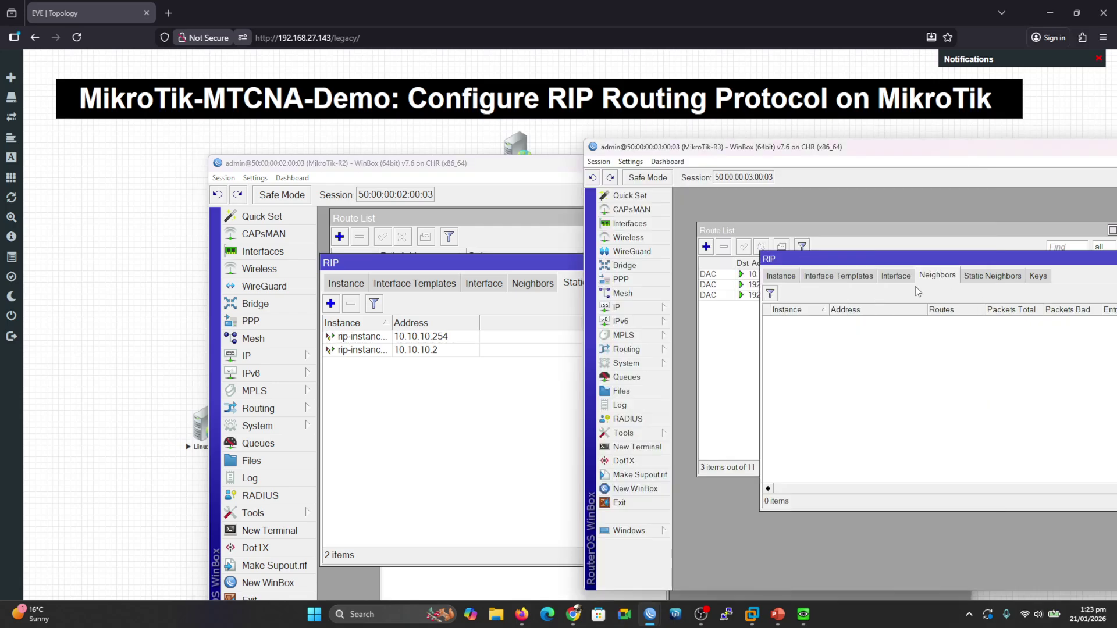
left_click(983, 276)
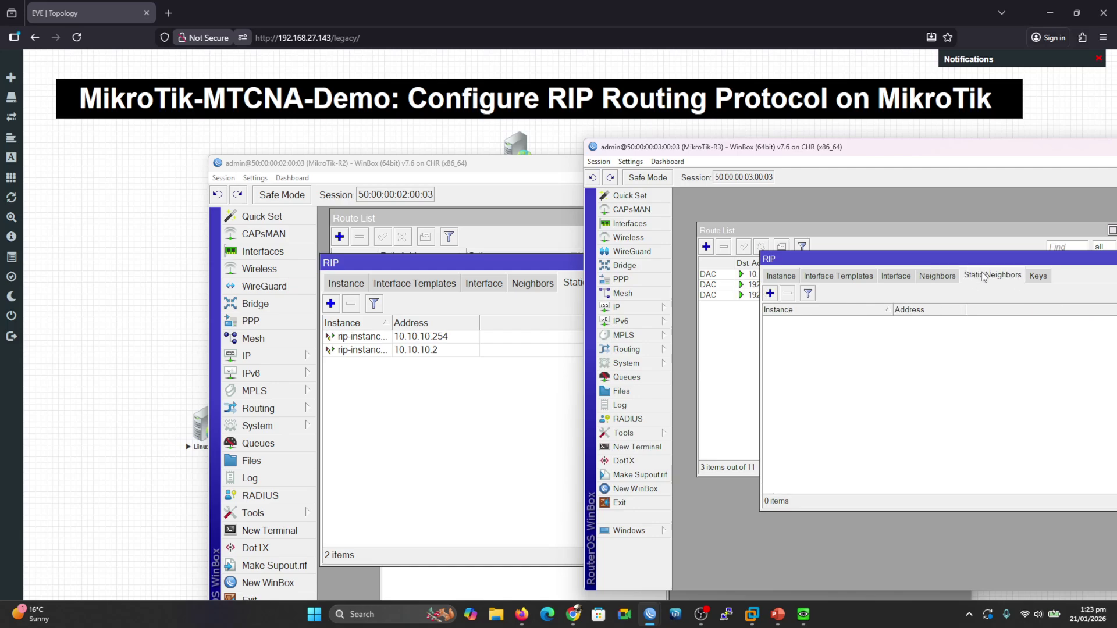
left_click(770, 293)
left_click(899, 368)
type("1")
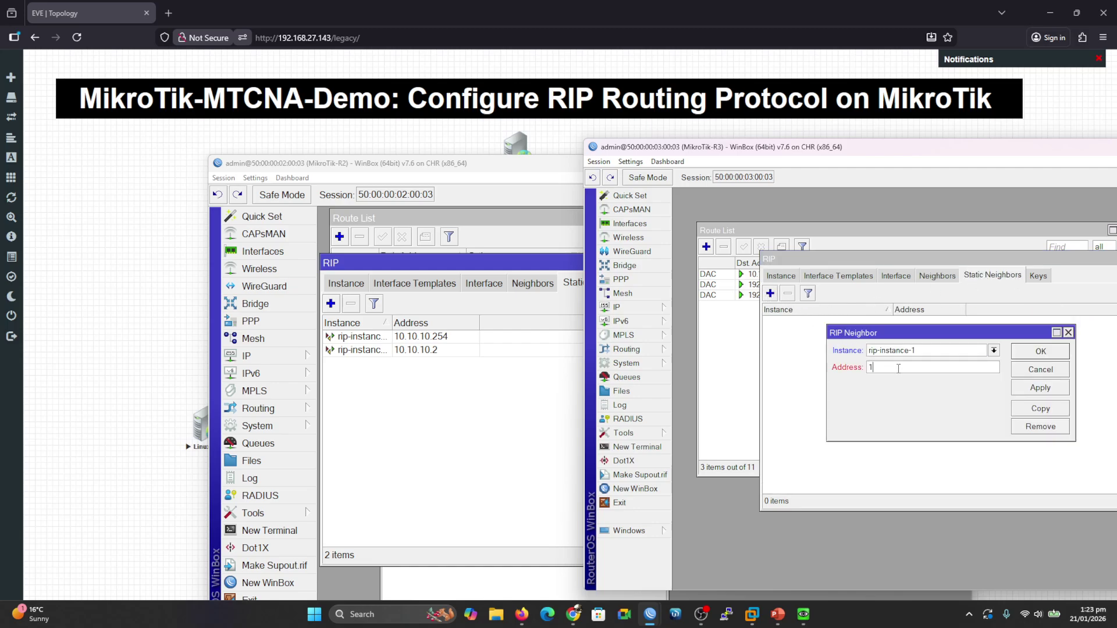
type("0.10.01")
key("BackSpace")
key("BackSpace")
key("BackSpace")
type("10.254")
left_click(1014, 393)
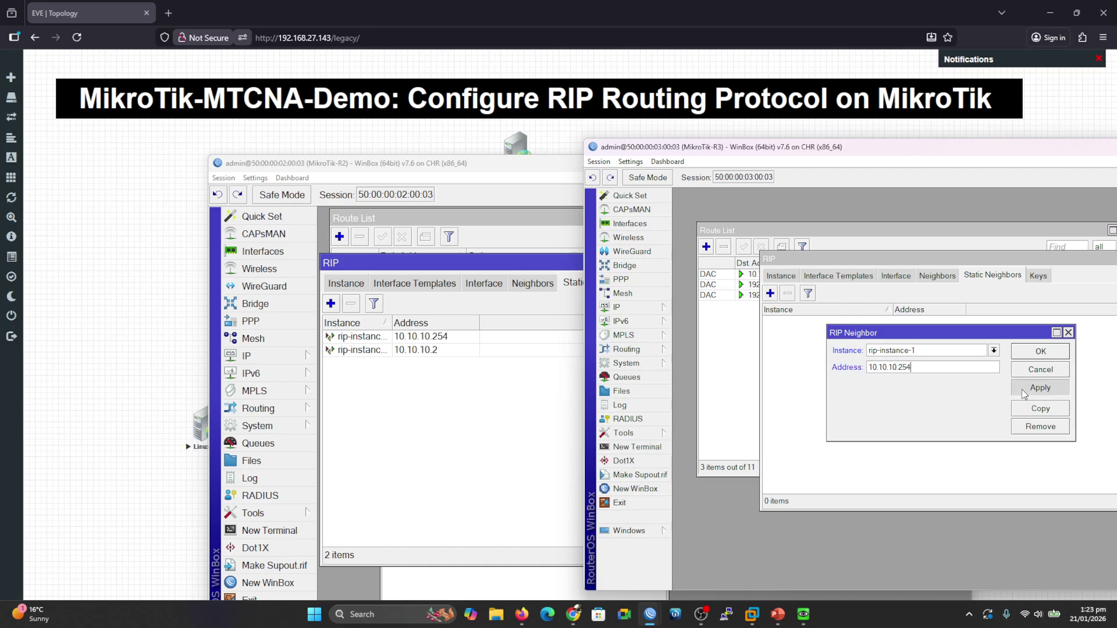
Copy the static RIP neighbor on MikroTik-R3 and give the copy the address 10.10.10.1.
left_click(1028, 410)
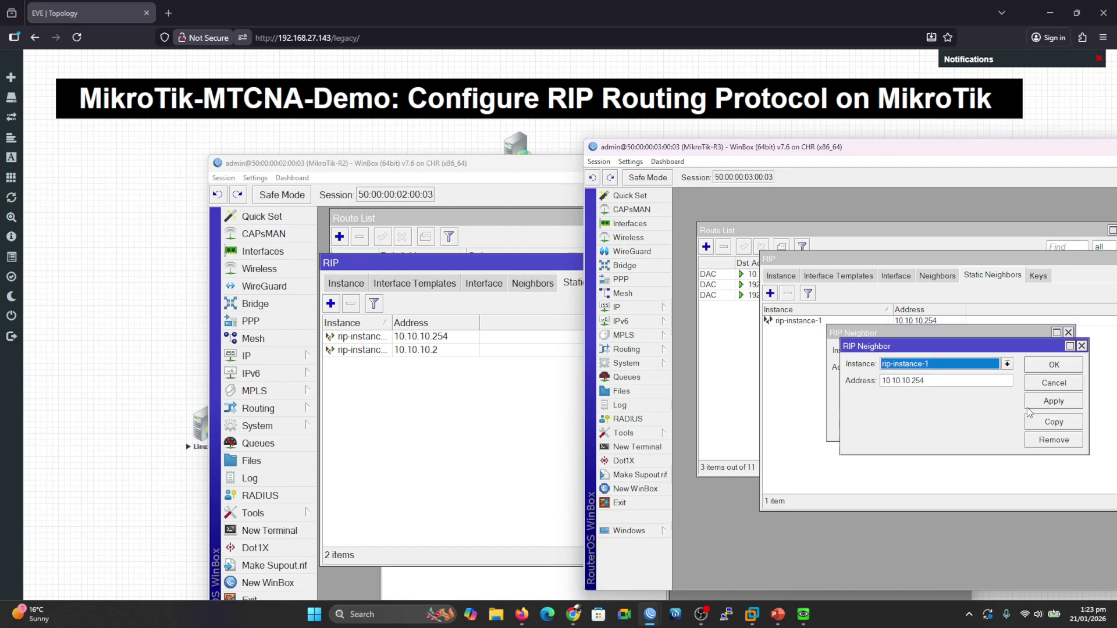
left_click(936, 381)
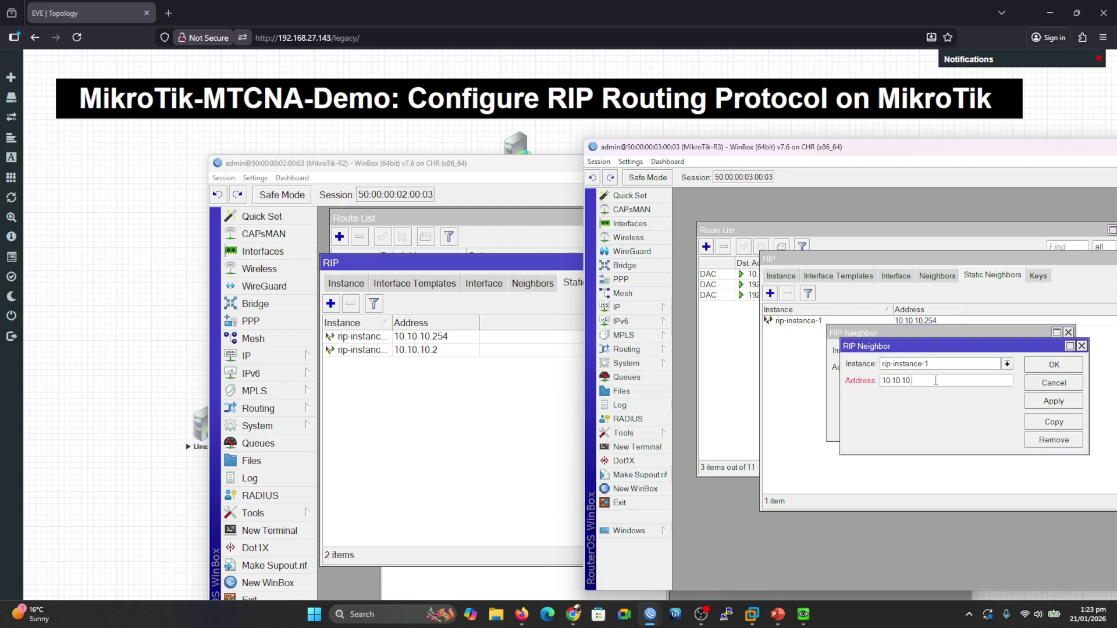
left_click(1030, 401)
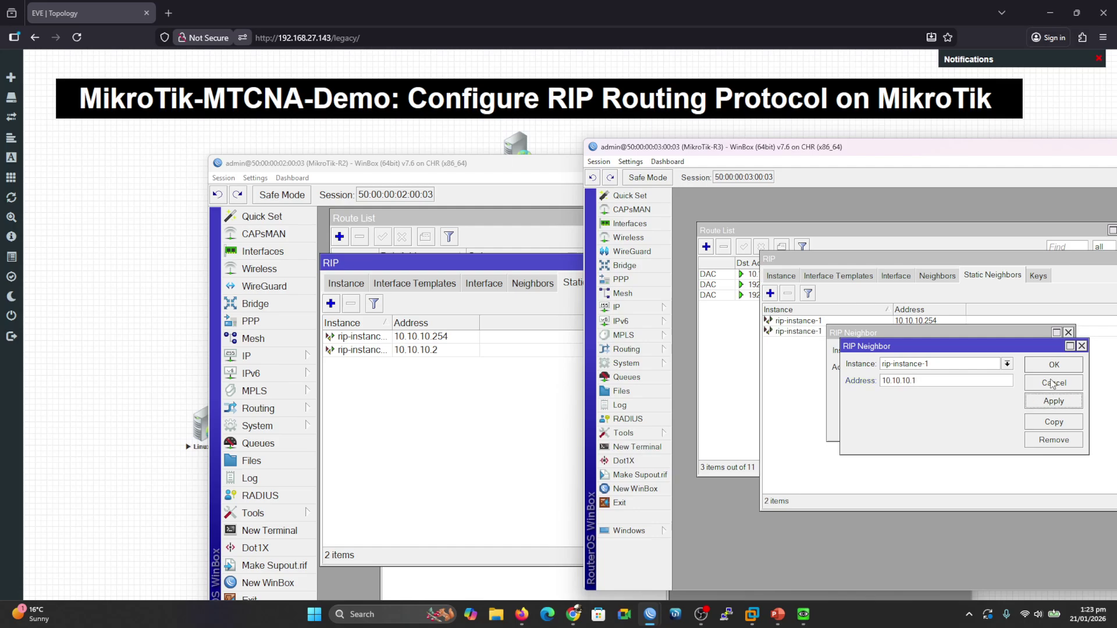
left_click(1066, 370)
left_click(1043, 353)
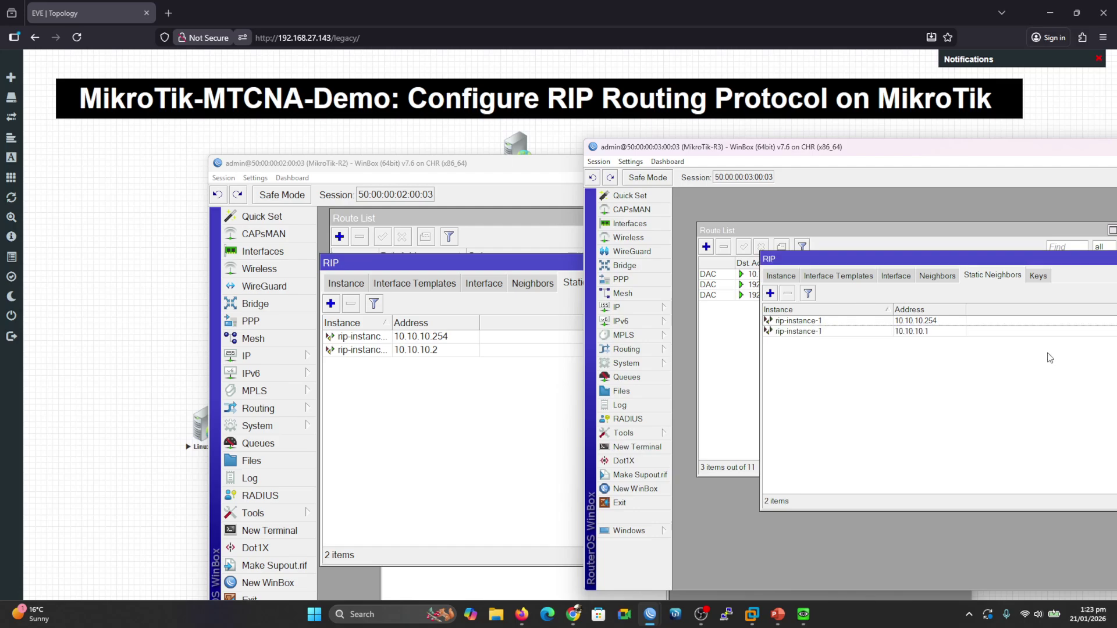
Examine the route lists on MikroTik-R3, MikroTik-R2 and Edge-R1 for RIP-learned routes, and check Edge-R1's static neighbors.
left_click(742, 399)
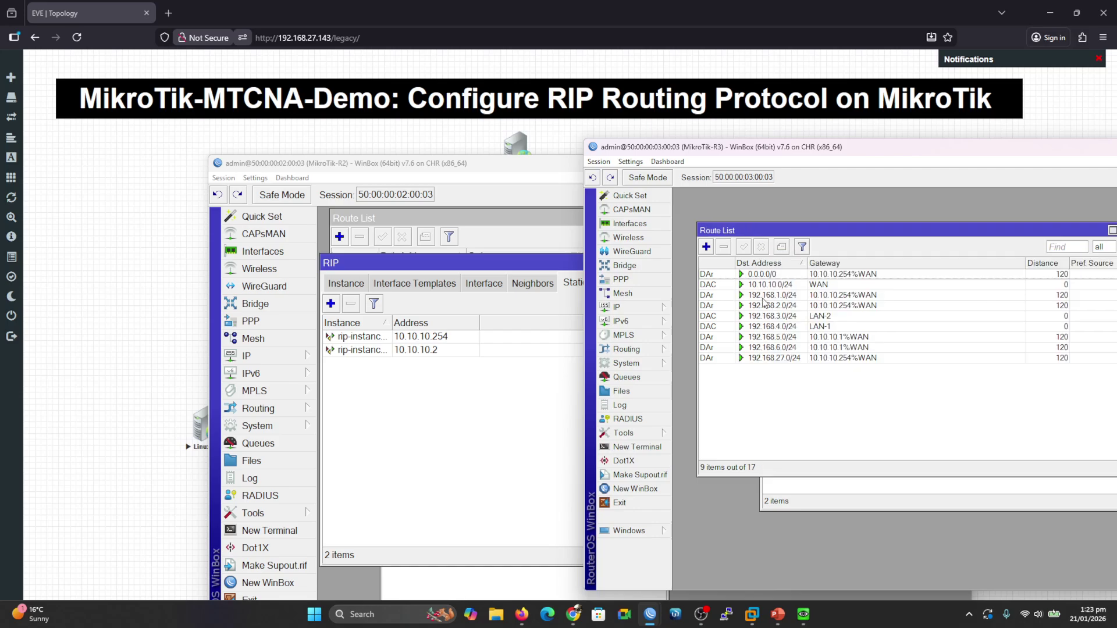
left_click(501, 231)
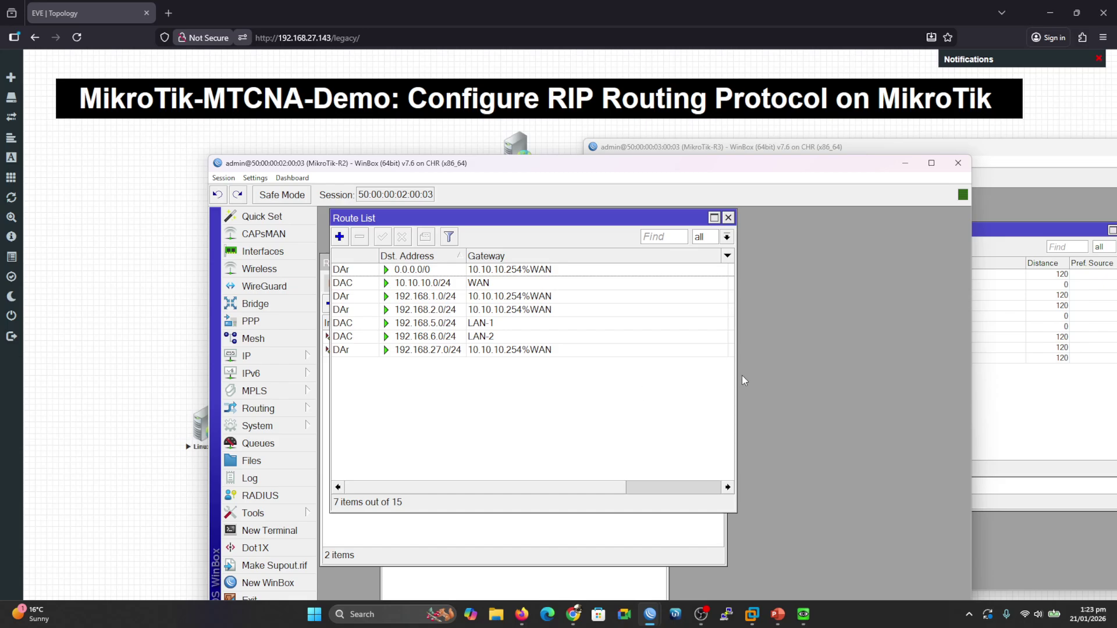
left_click_drag(390, 168, 584, 188)
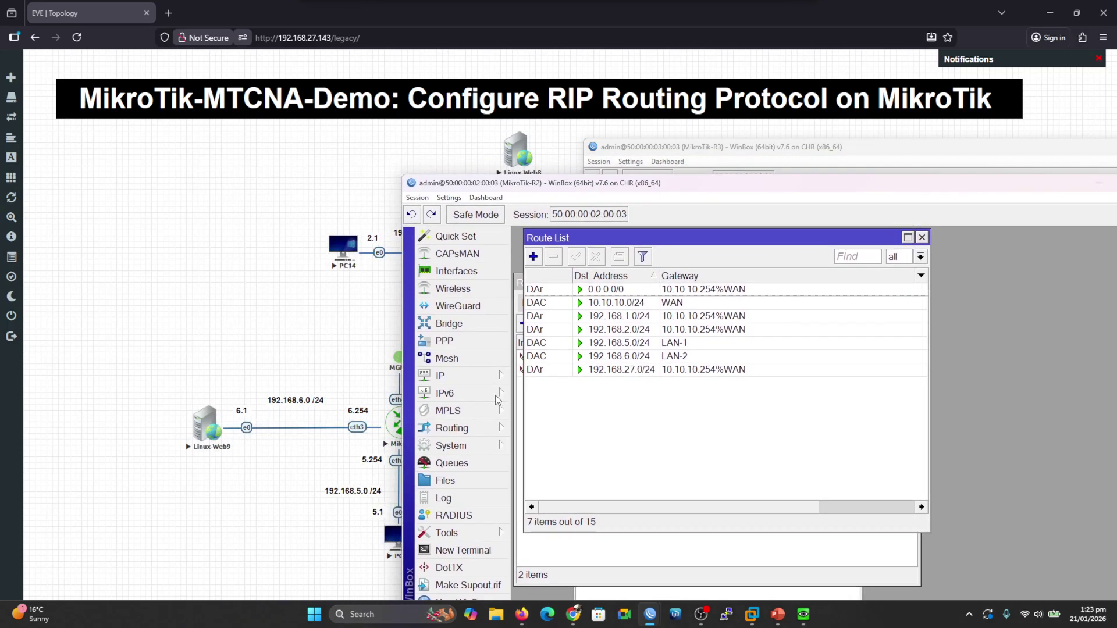
mouse_move(652, 616)
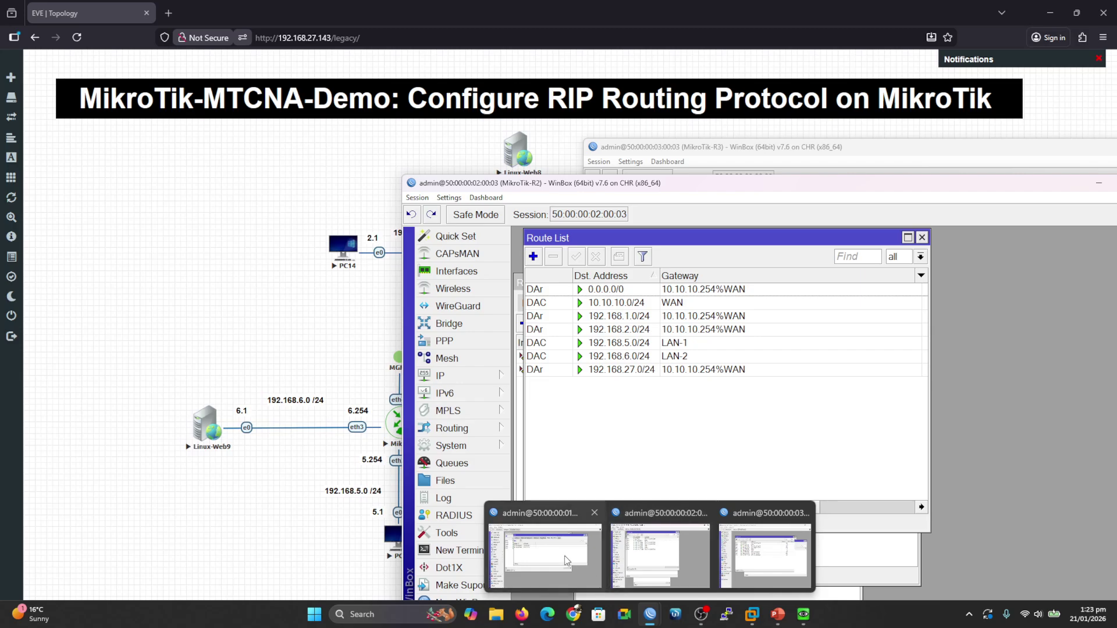
left_click(566, 560)
left_click(144, 550)
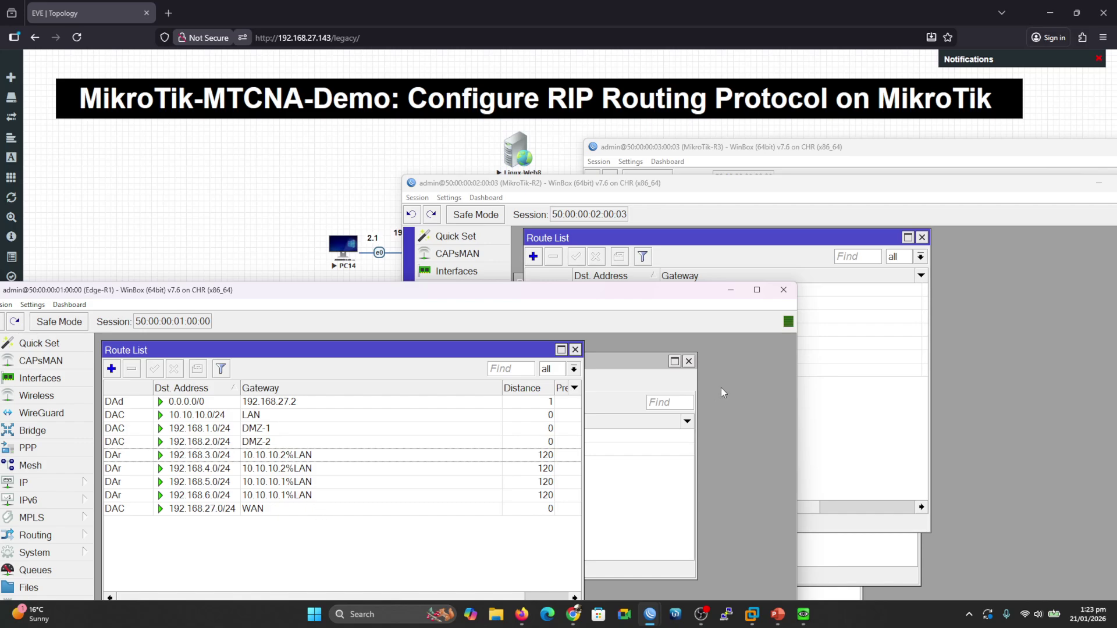
left_click(642, 443)
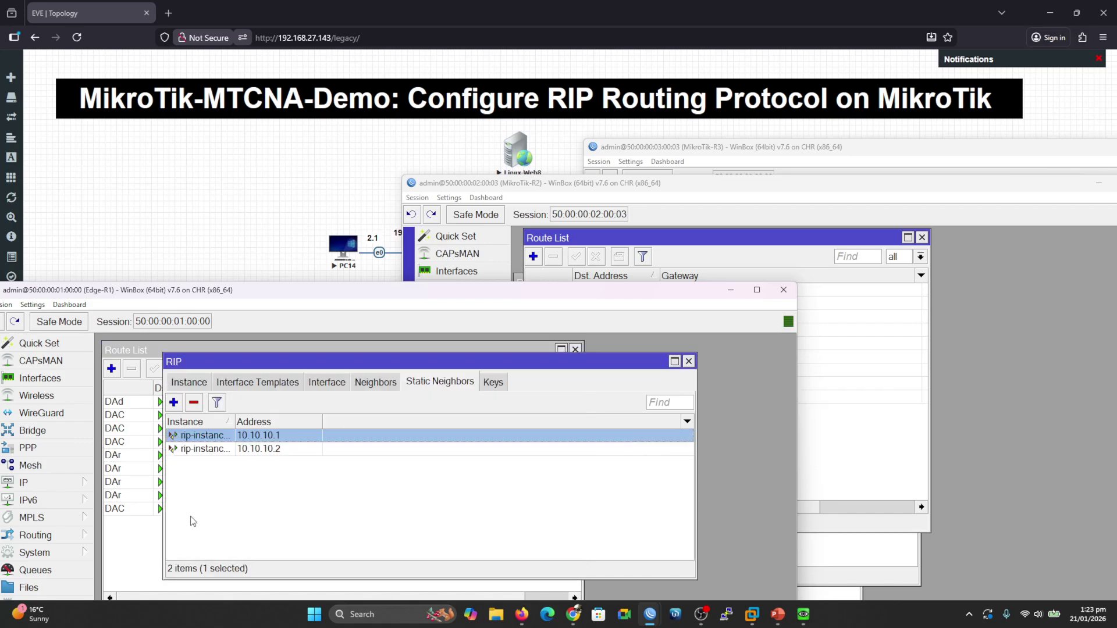
left_click(131, 543)
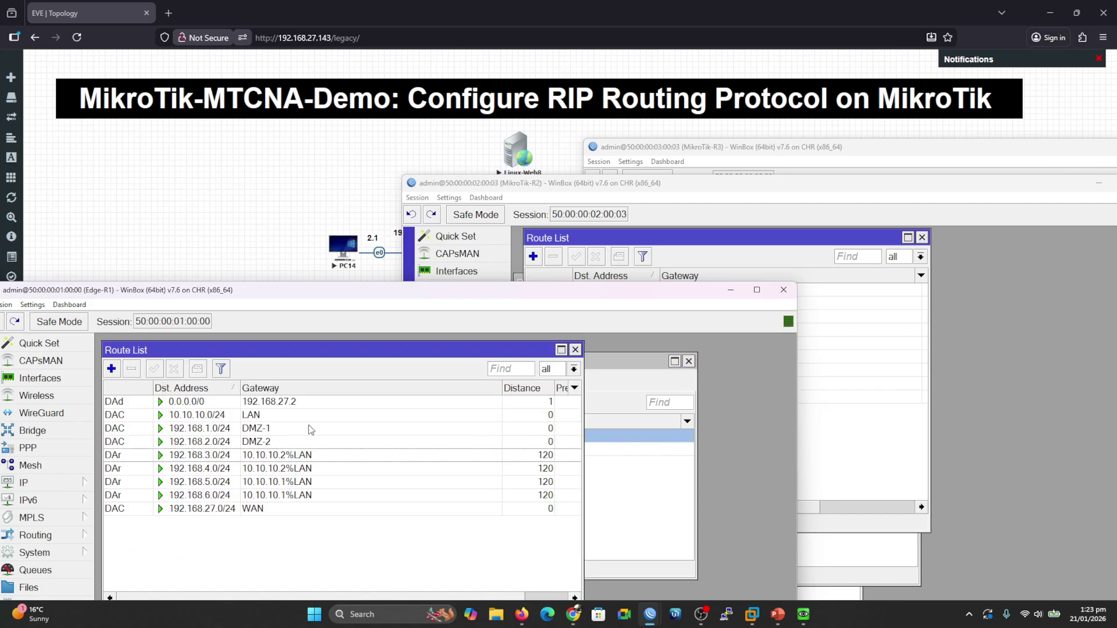
left_click(612, 186)
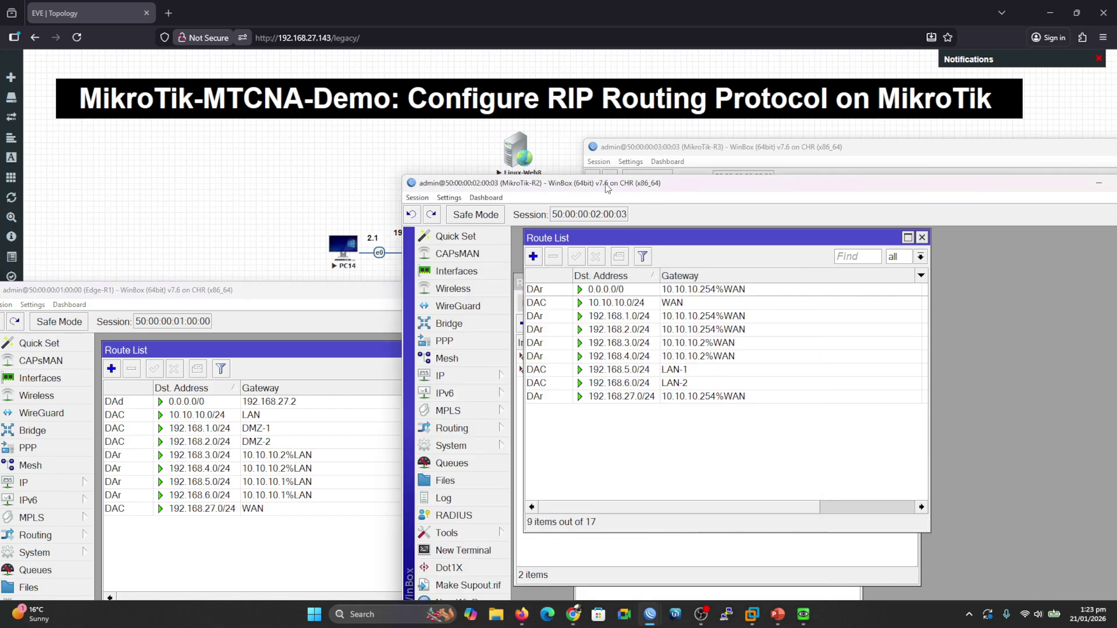
Switch to the running PowerPoint slide show and advance from the Demonstration slide to the Thank You slide.
mouse_move(779, 622)
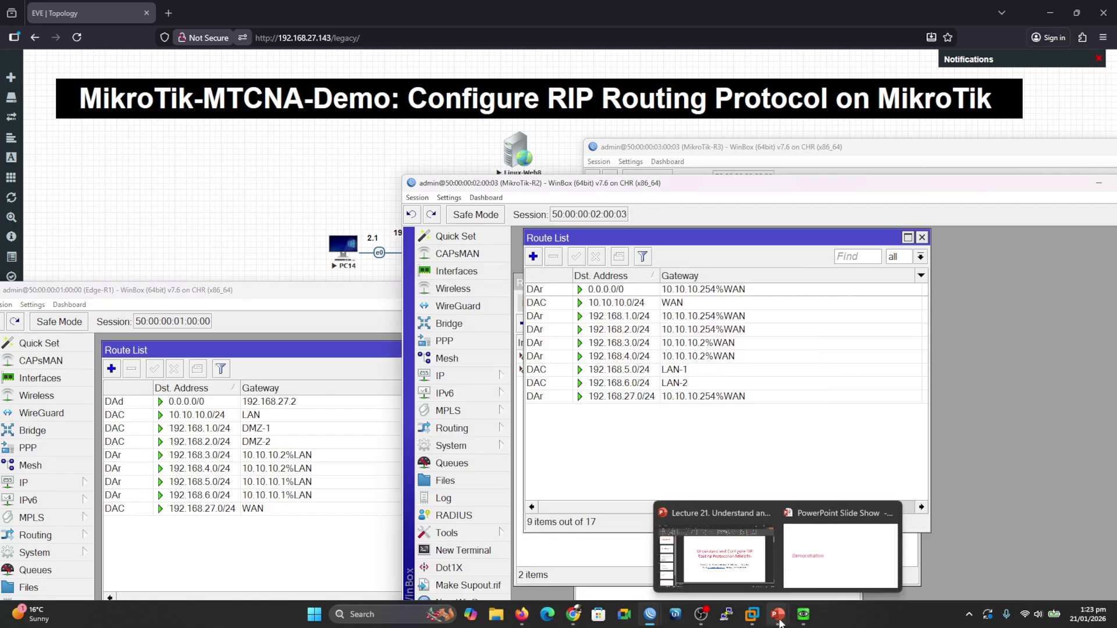
left_click(840, 556)
left_click(643, 438)
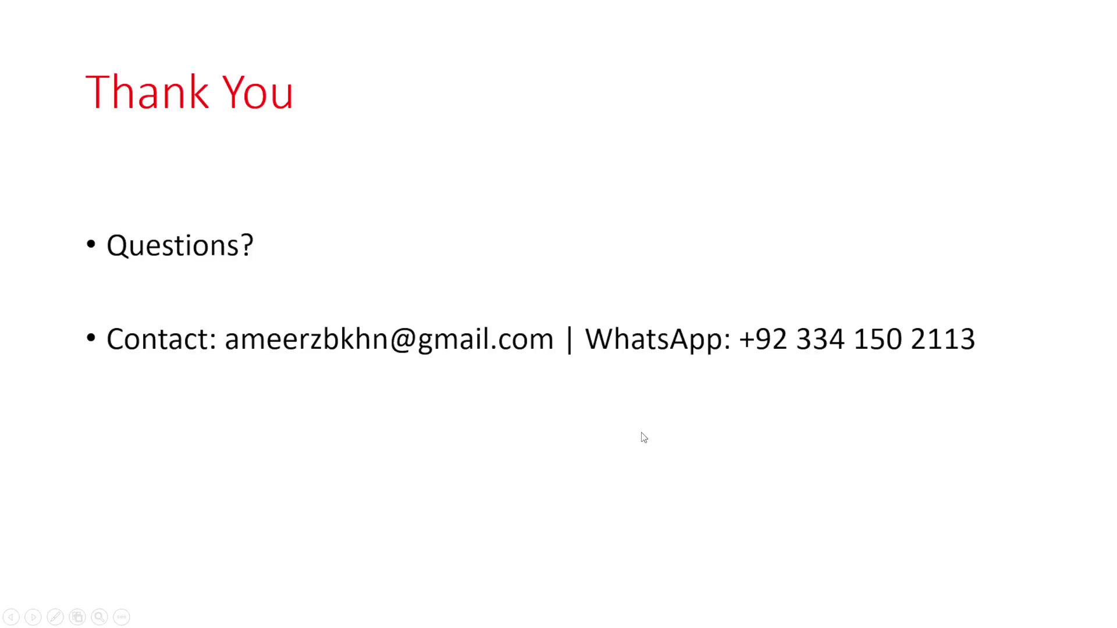